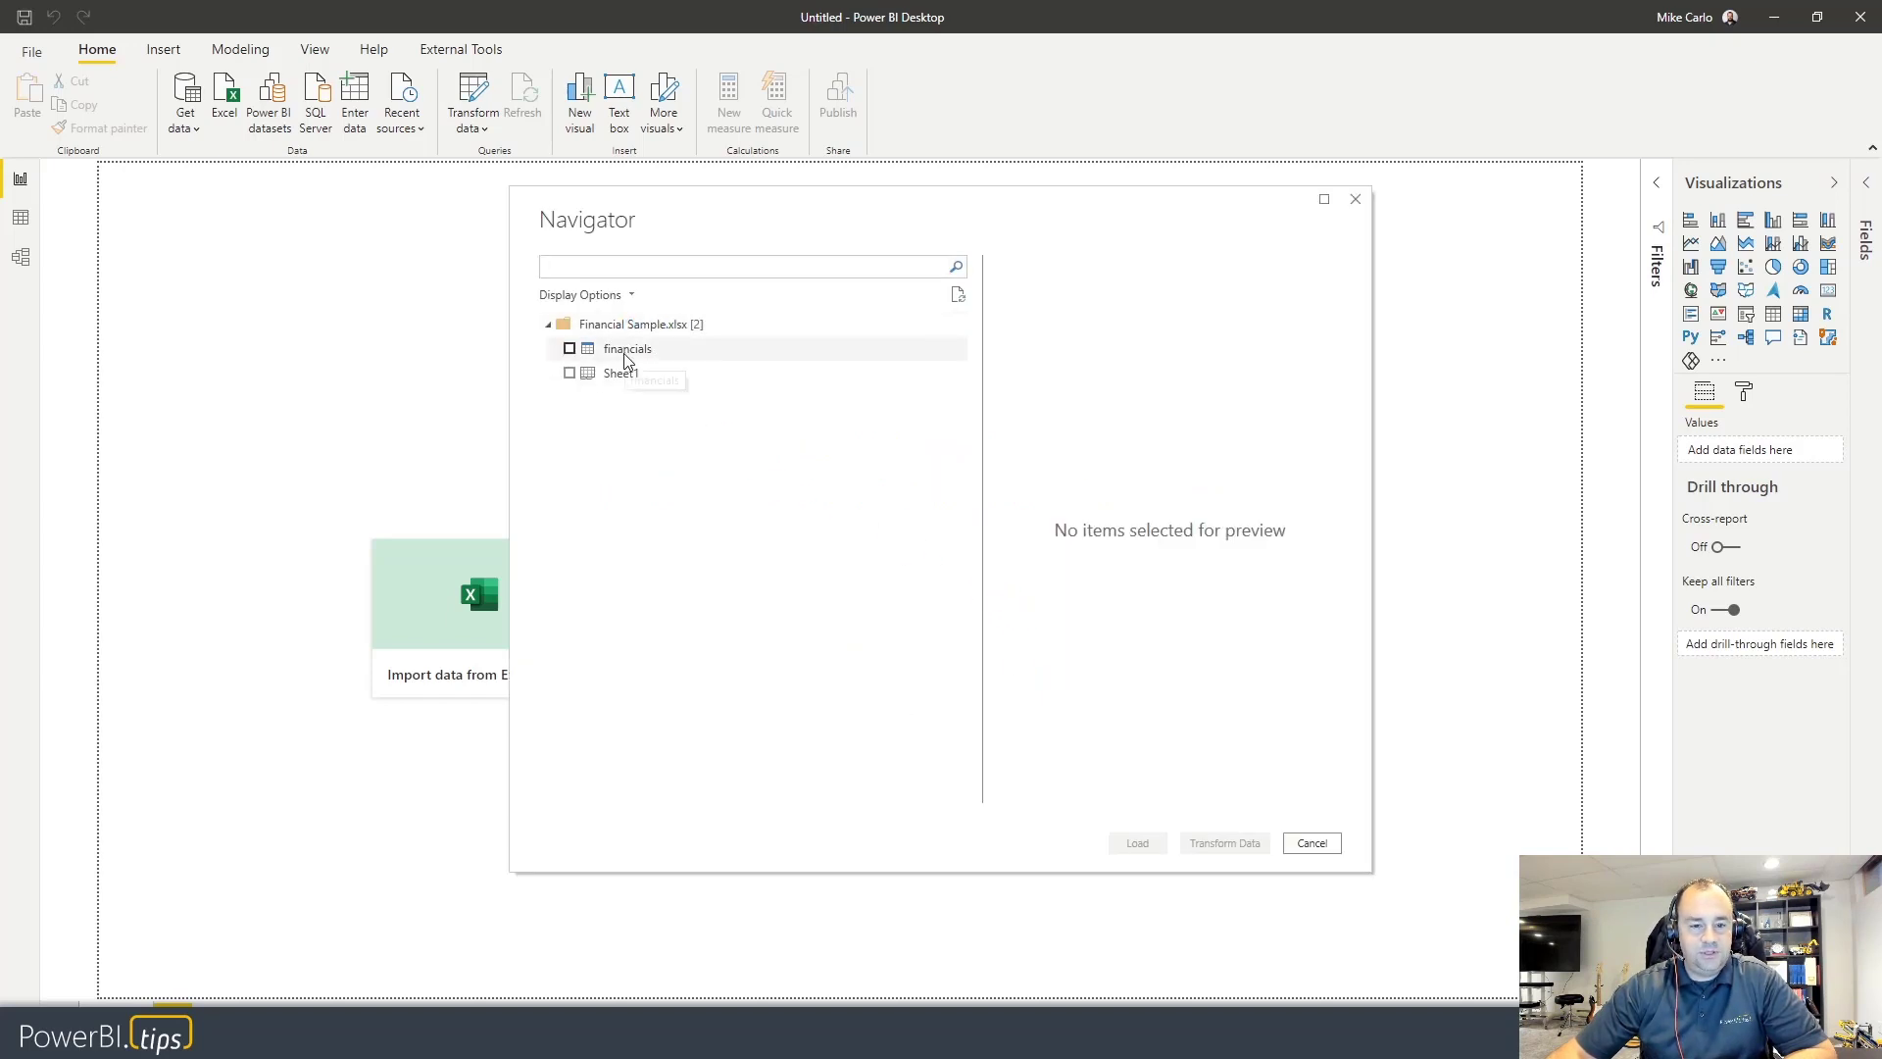
- Send the financials table from Financial Sample.xlsx to Power Query for transformation and select its Source step
{"action": "left_click", "coordinate": [569, 348]}
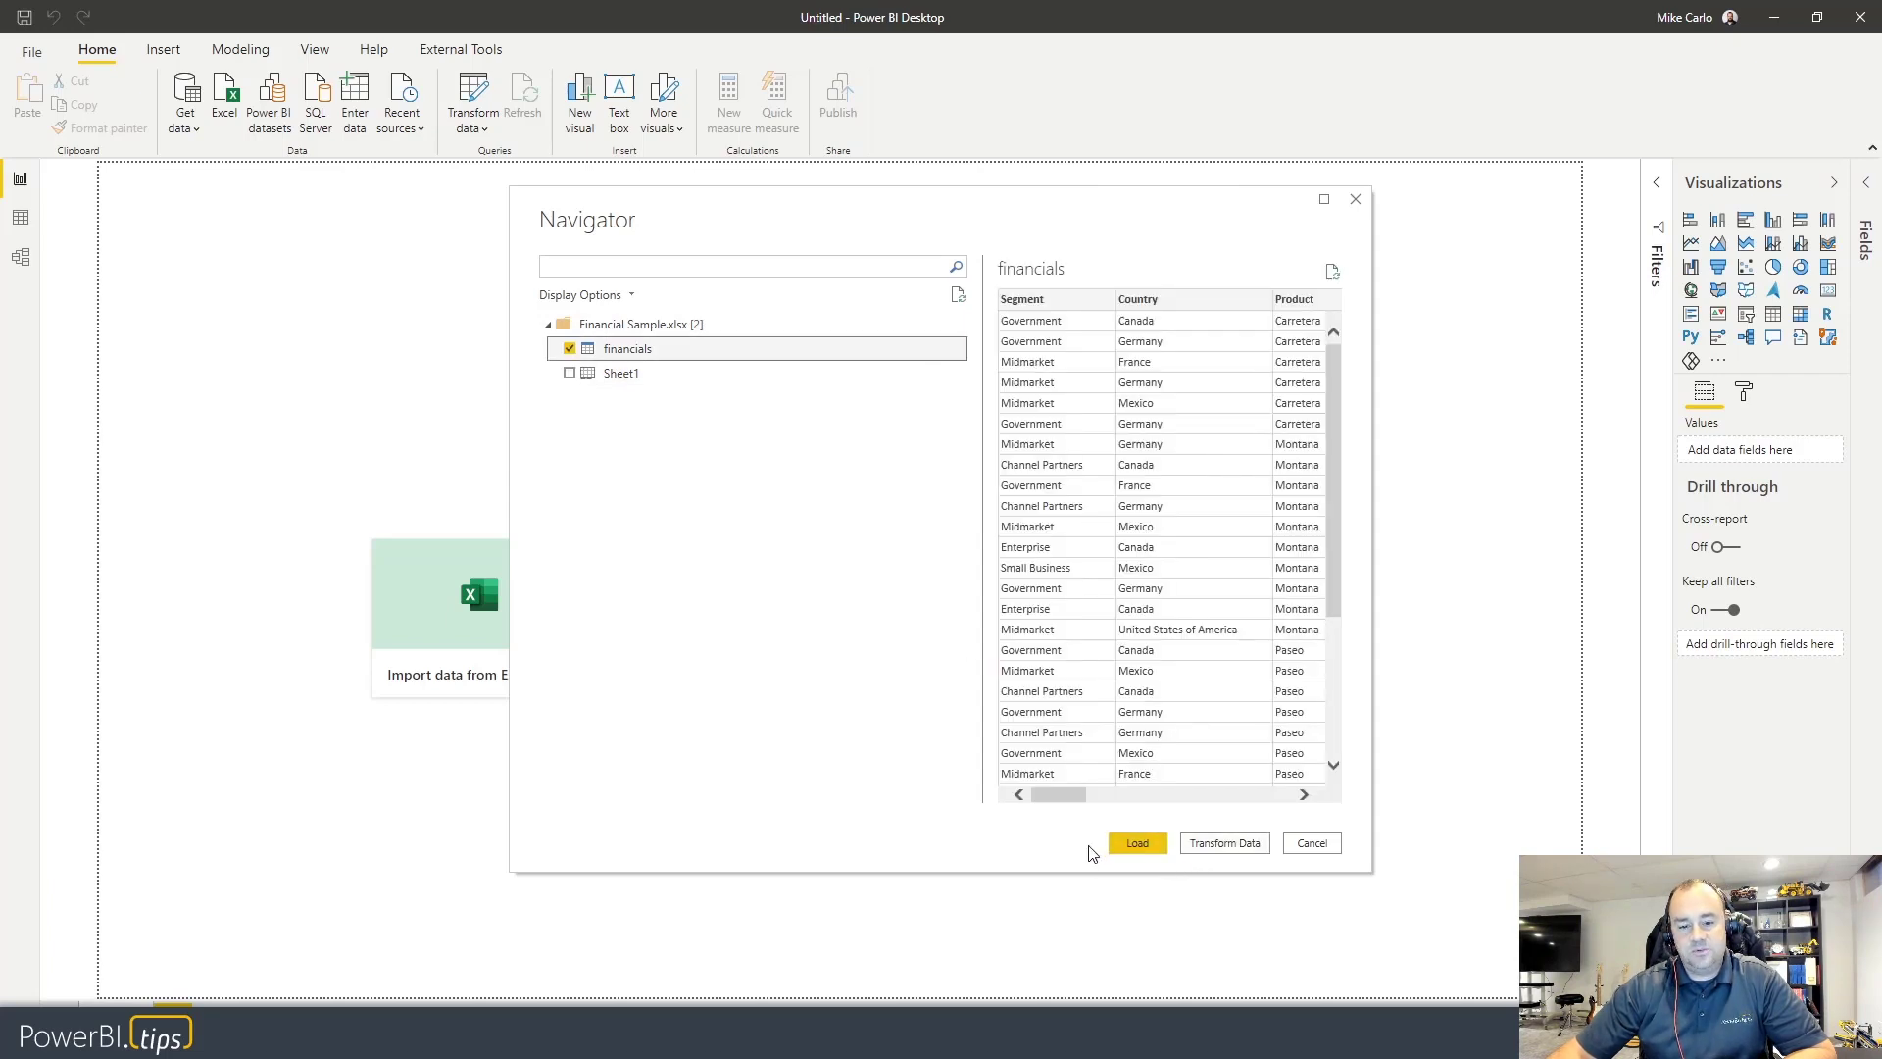
{"action": "left_click", "coordinate": [1219, 849]}
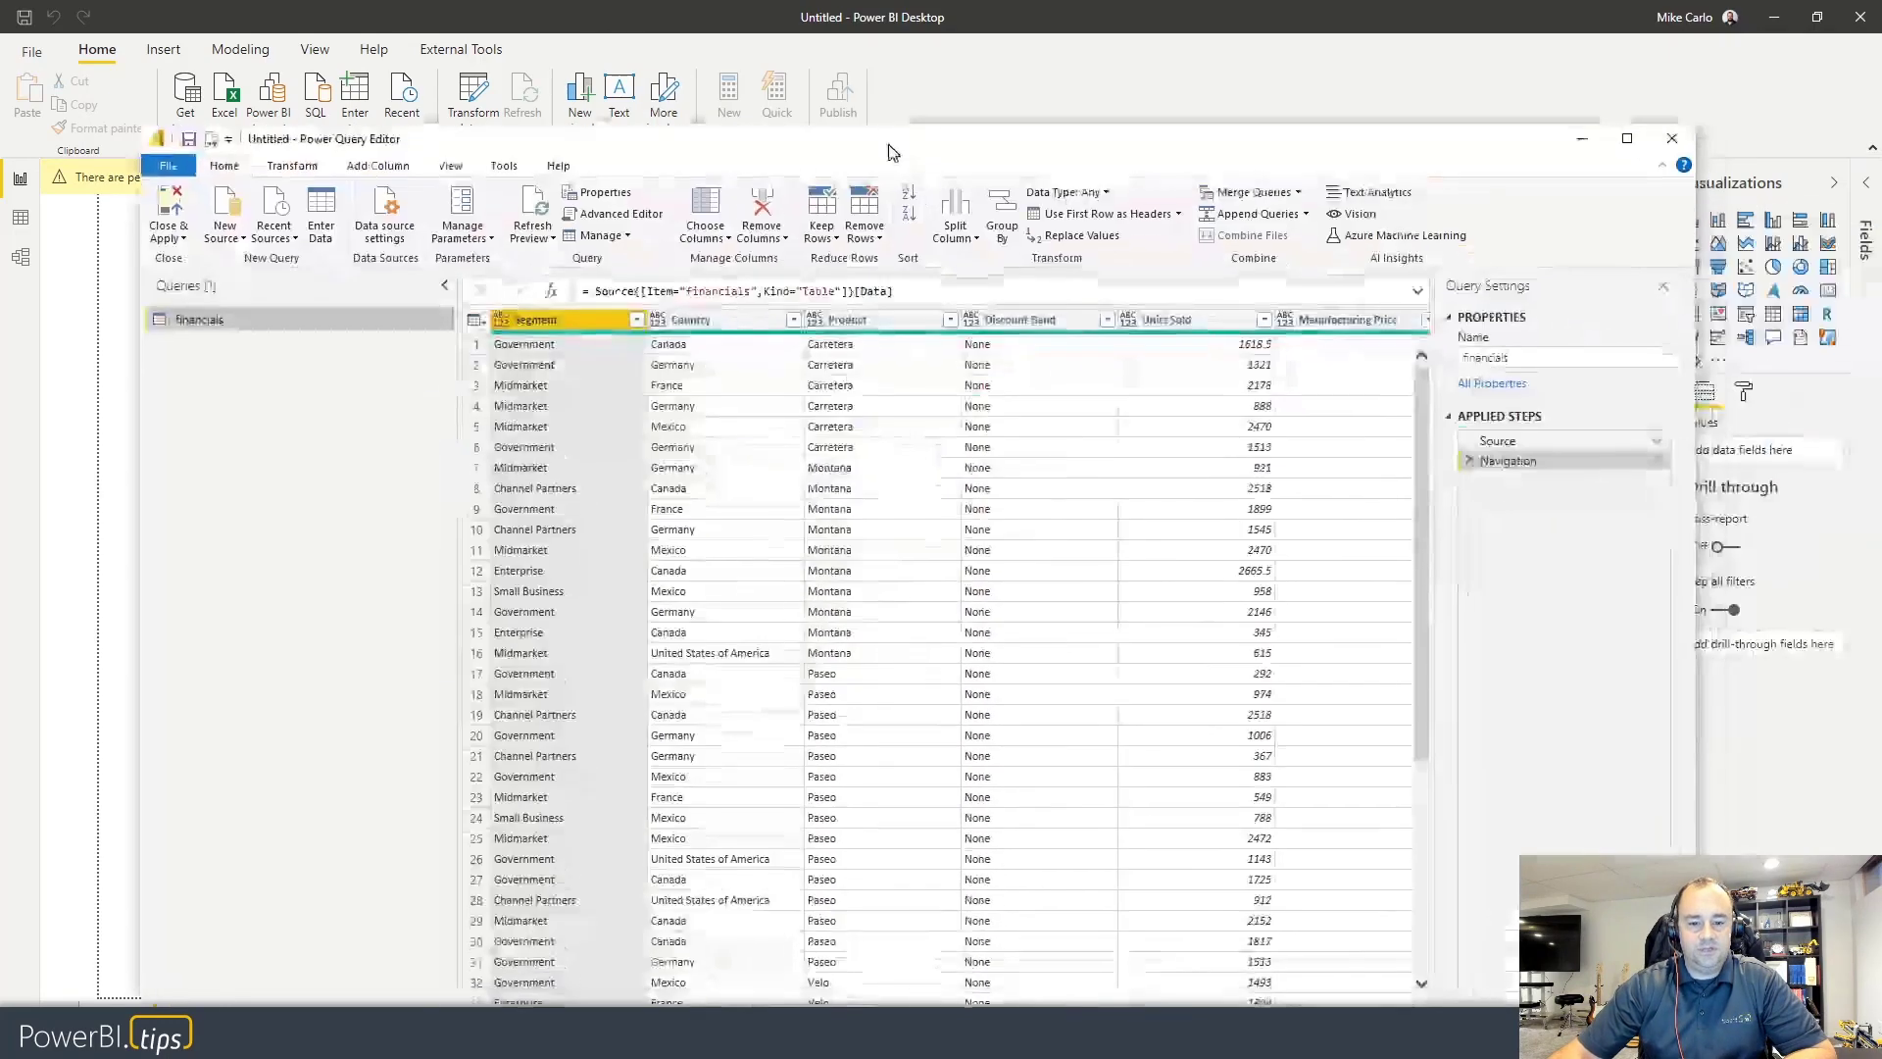
{"action": "left_click", "coordinate": [1480, 398]}
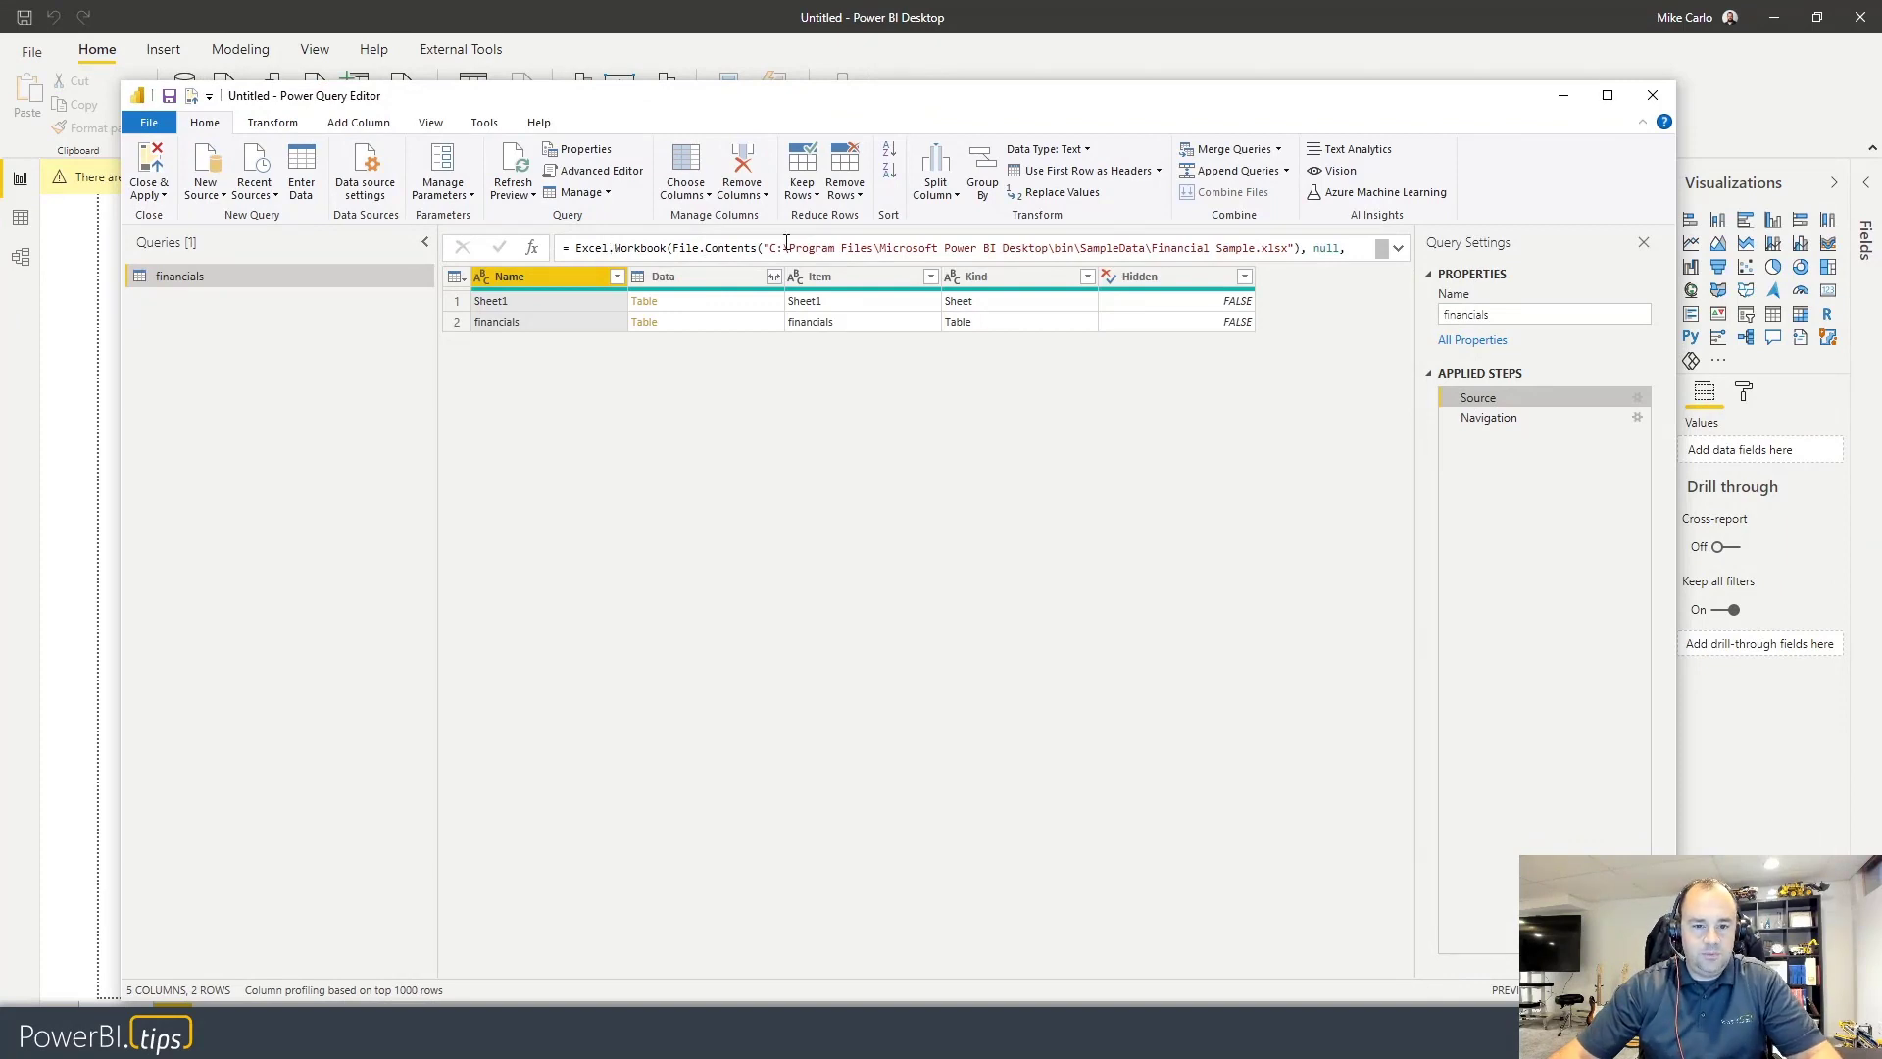
- Expand the Source step's formula and copy the folder path C:\Program Files\Microsoft Power BI Desktop\bin\SampleData from it
{"action": "left_click_drag", "start_coordinate": [769, 248], "coordinate": [1167, 253]}
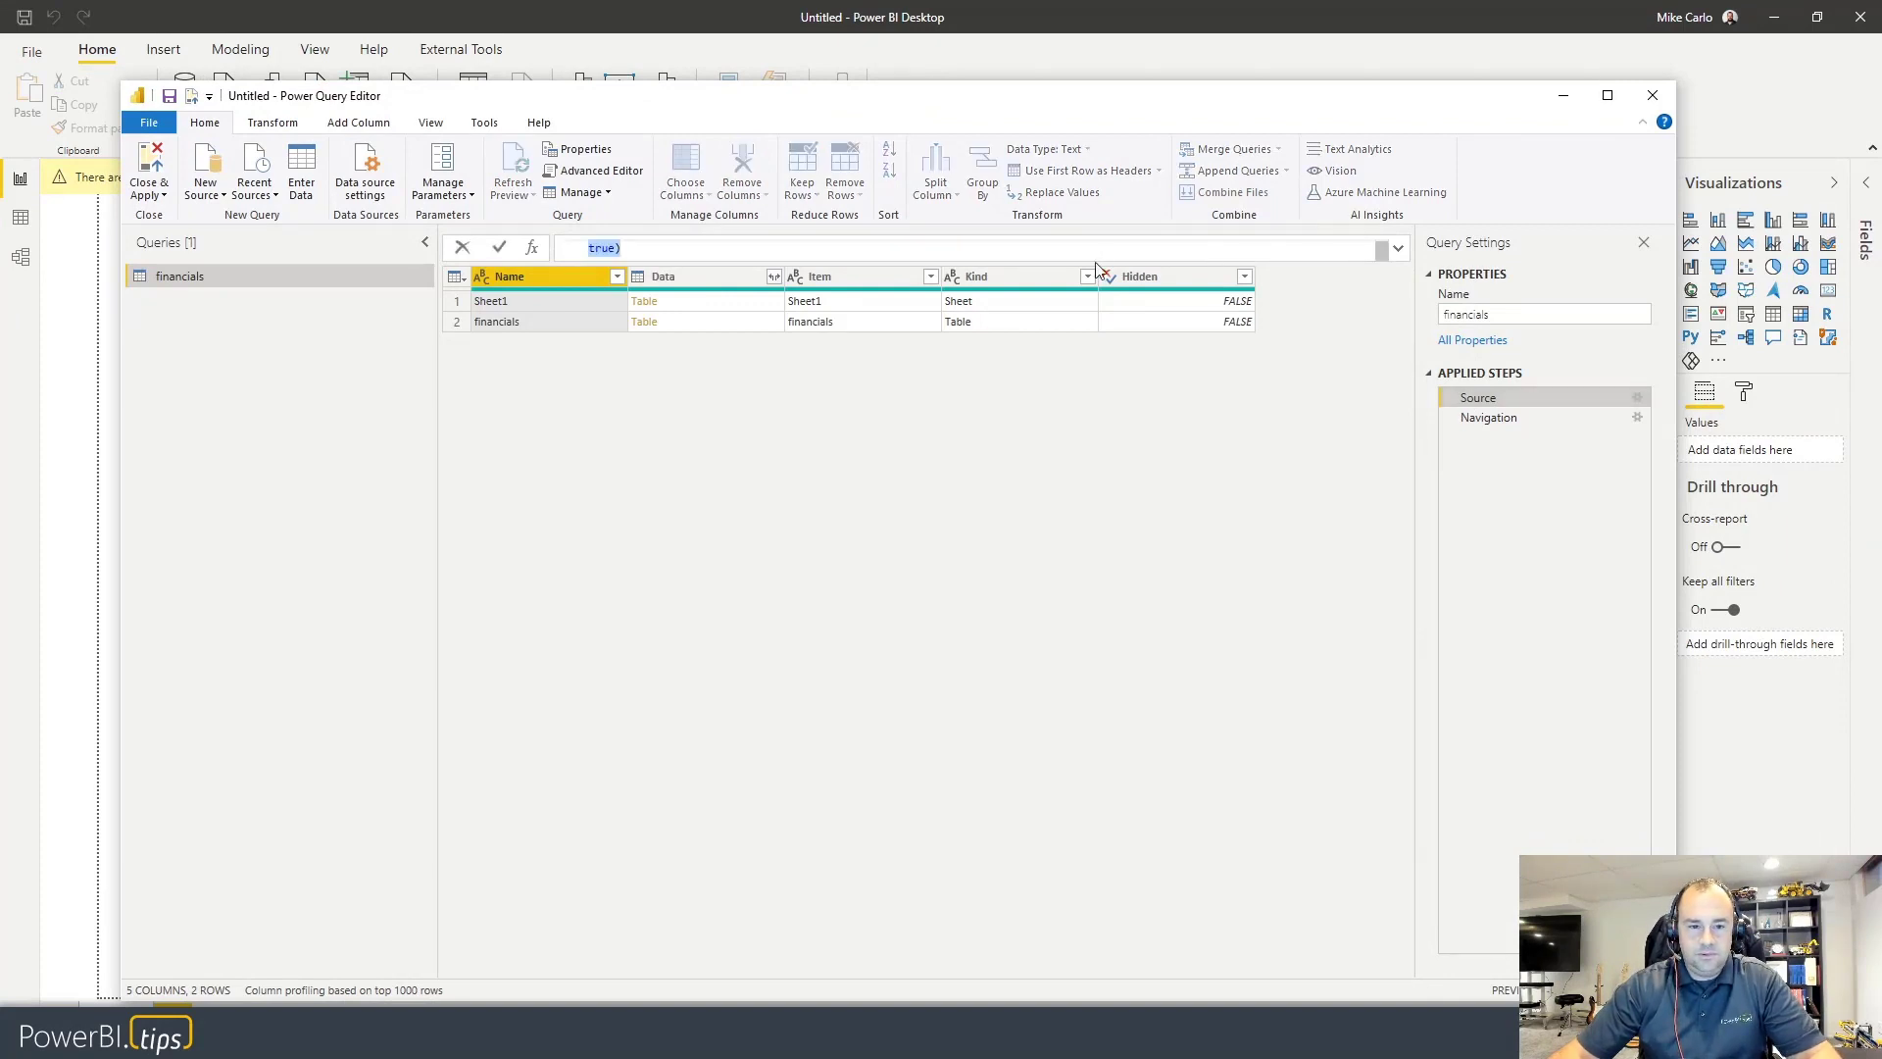
{"action": "left_click", "coordinate": [1400, 250]}
{"action": "left_click", "coordinate": [558, 303]}
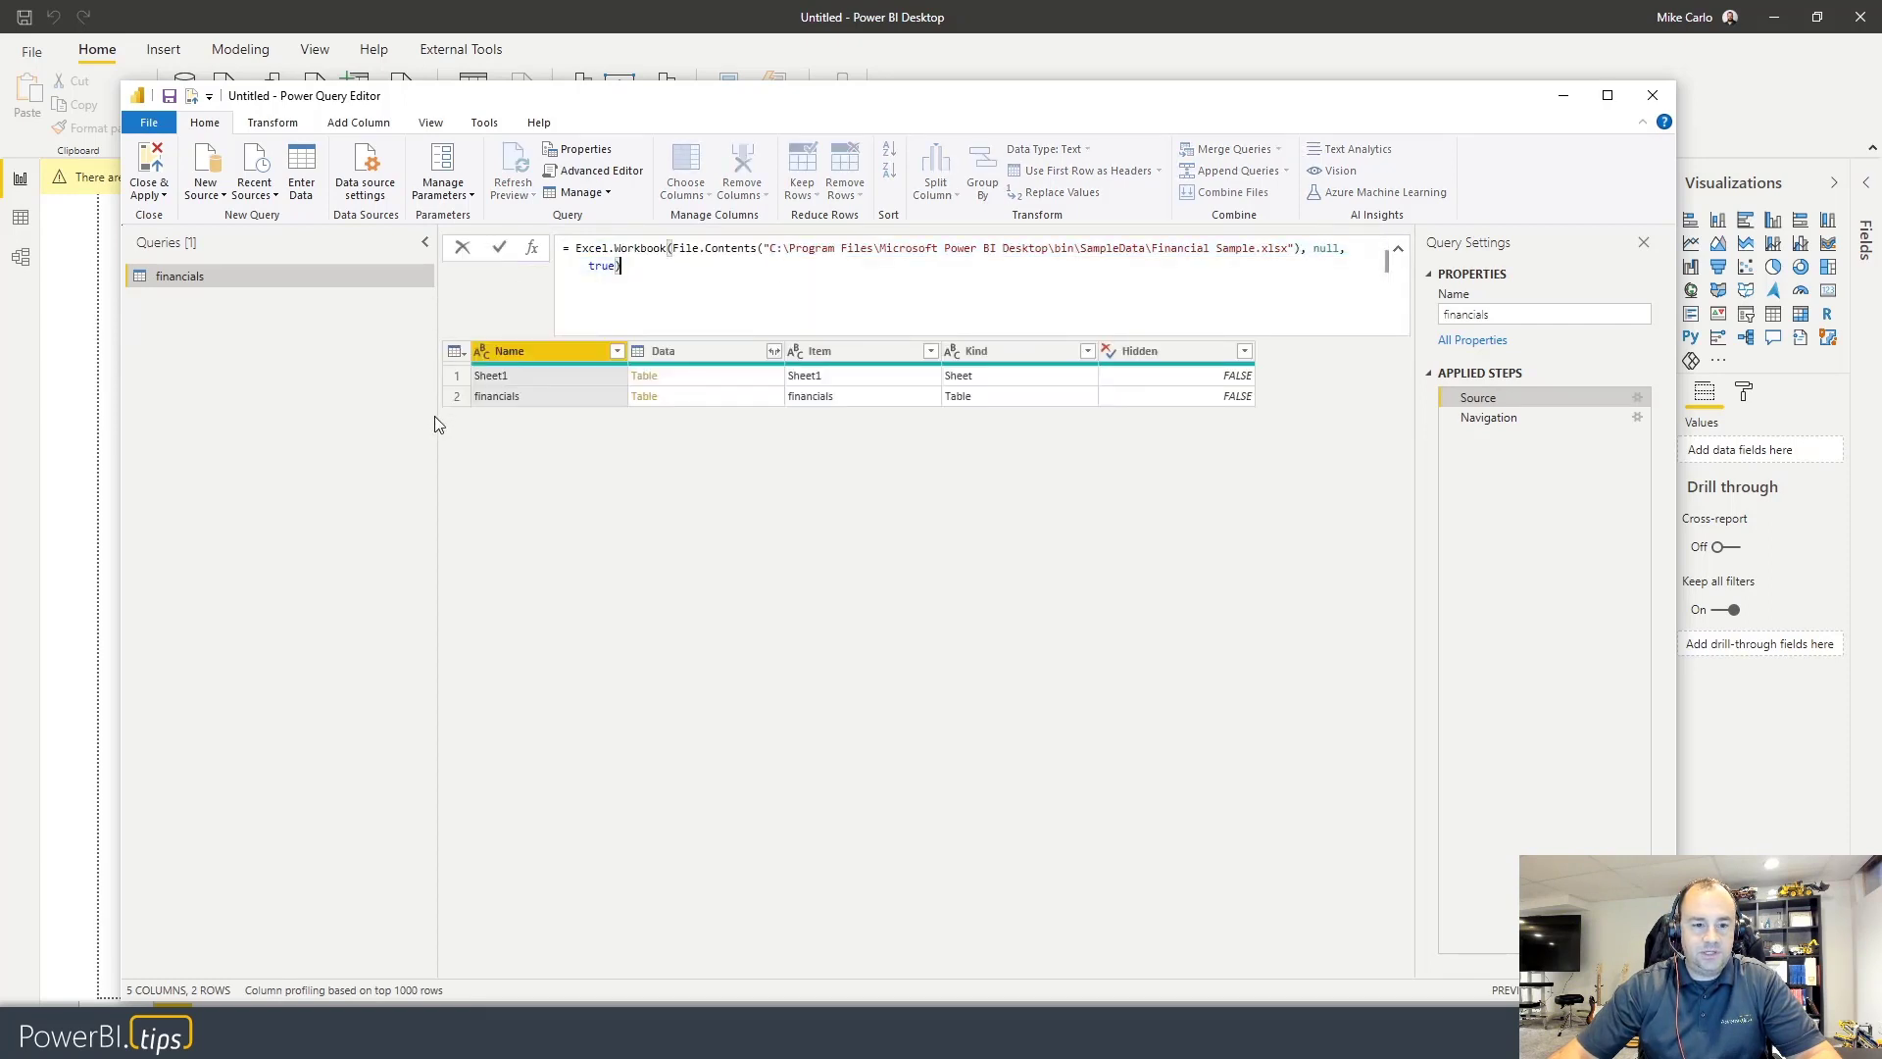
{"action": "left_click_drag", "start_coordinate": [769, 251], "coordinate": [1288, 251]}
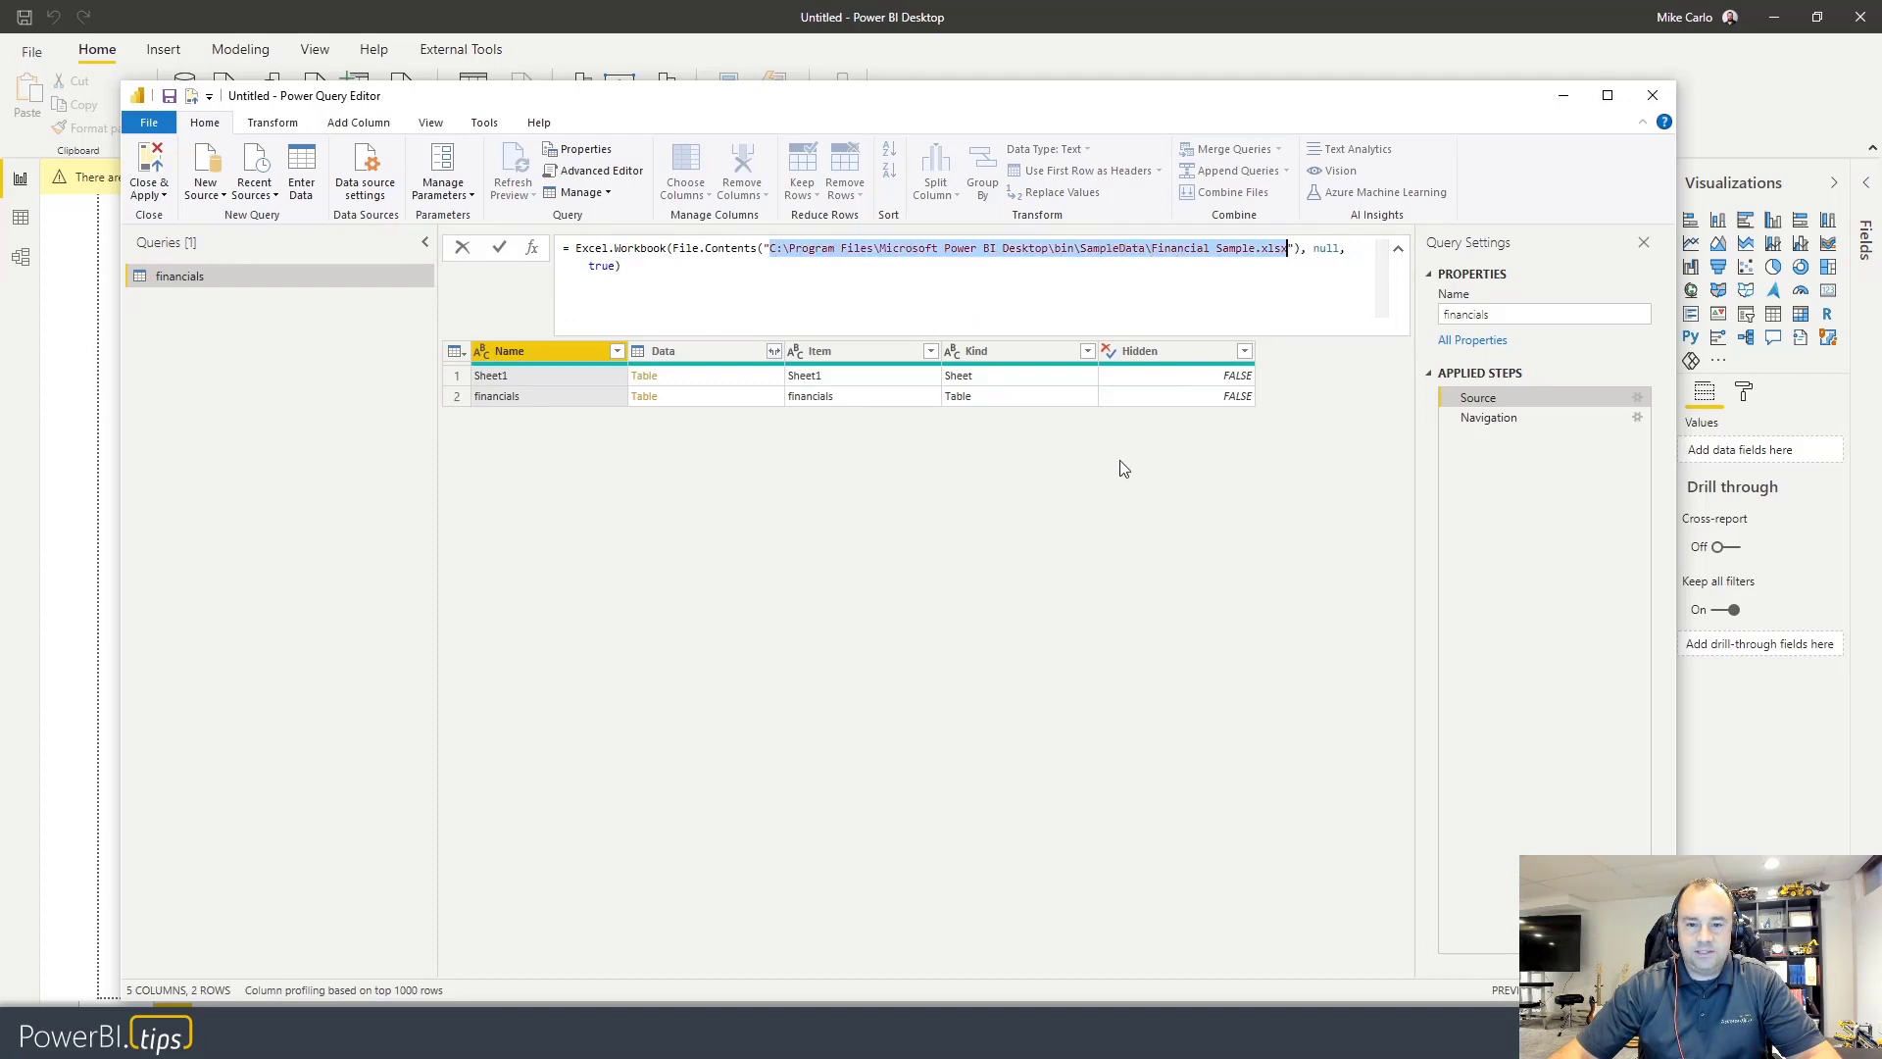
{"action": "left_click", "coordinate": [940, 299]}
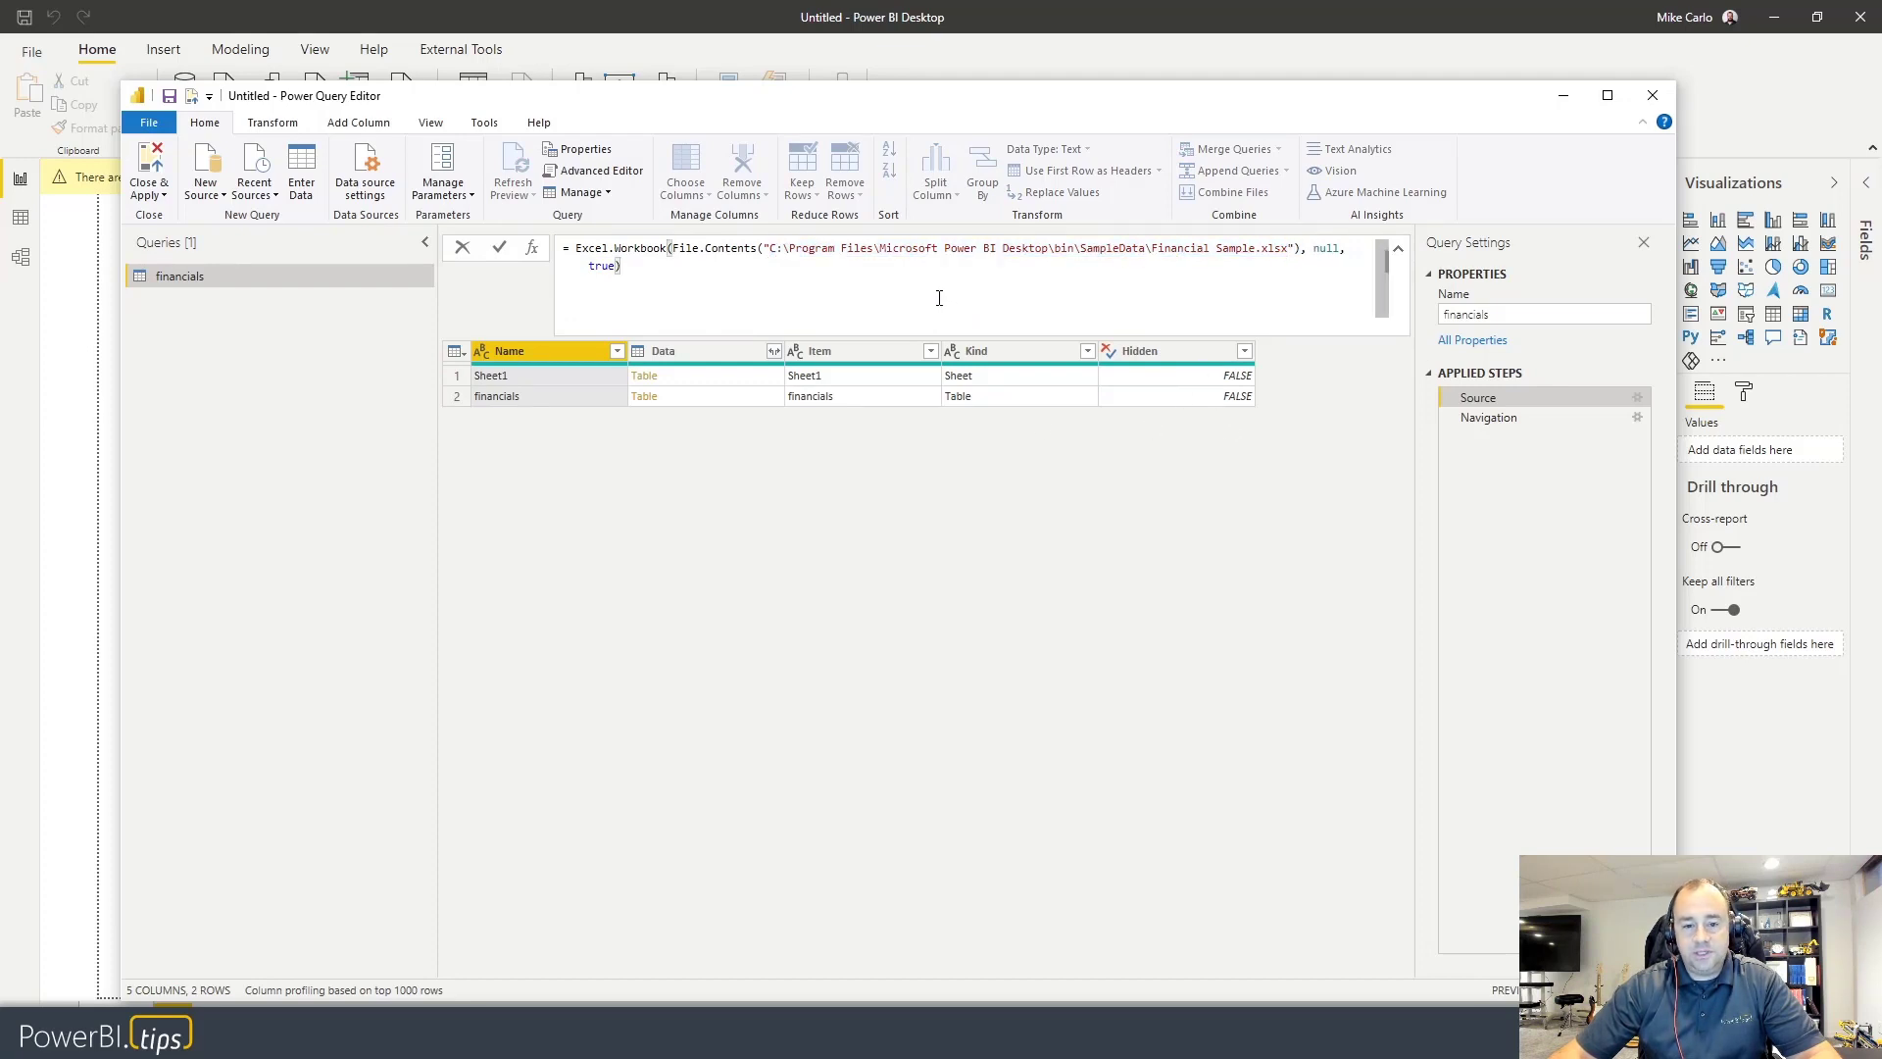
{"action": "left_click_drag", "start_coordinate": [771, 251], "coordinate": [1145, 251]}
{"action": "key", "text": "ctrl+c"}
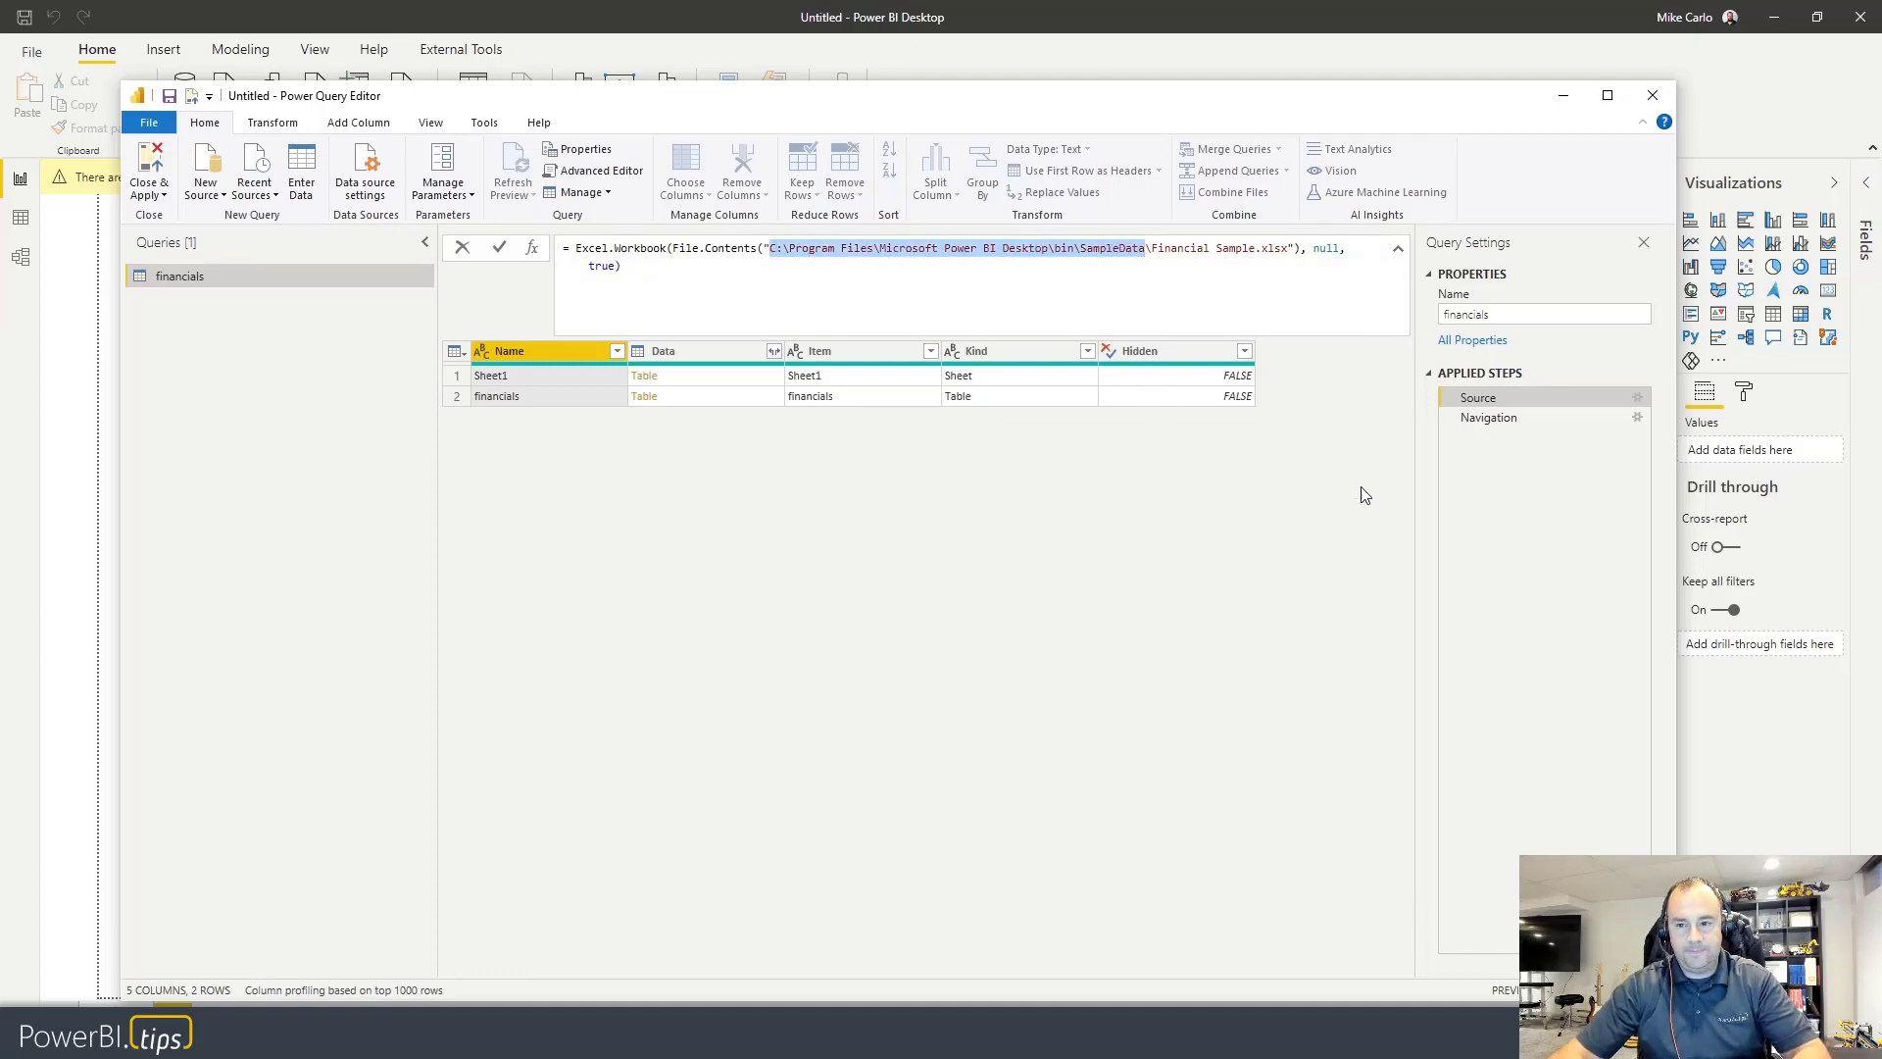
- Open a File Explorer window and go to the copied SampleData folder path
{"action": "key", "text": "super+e"}
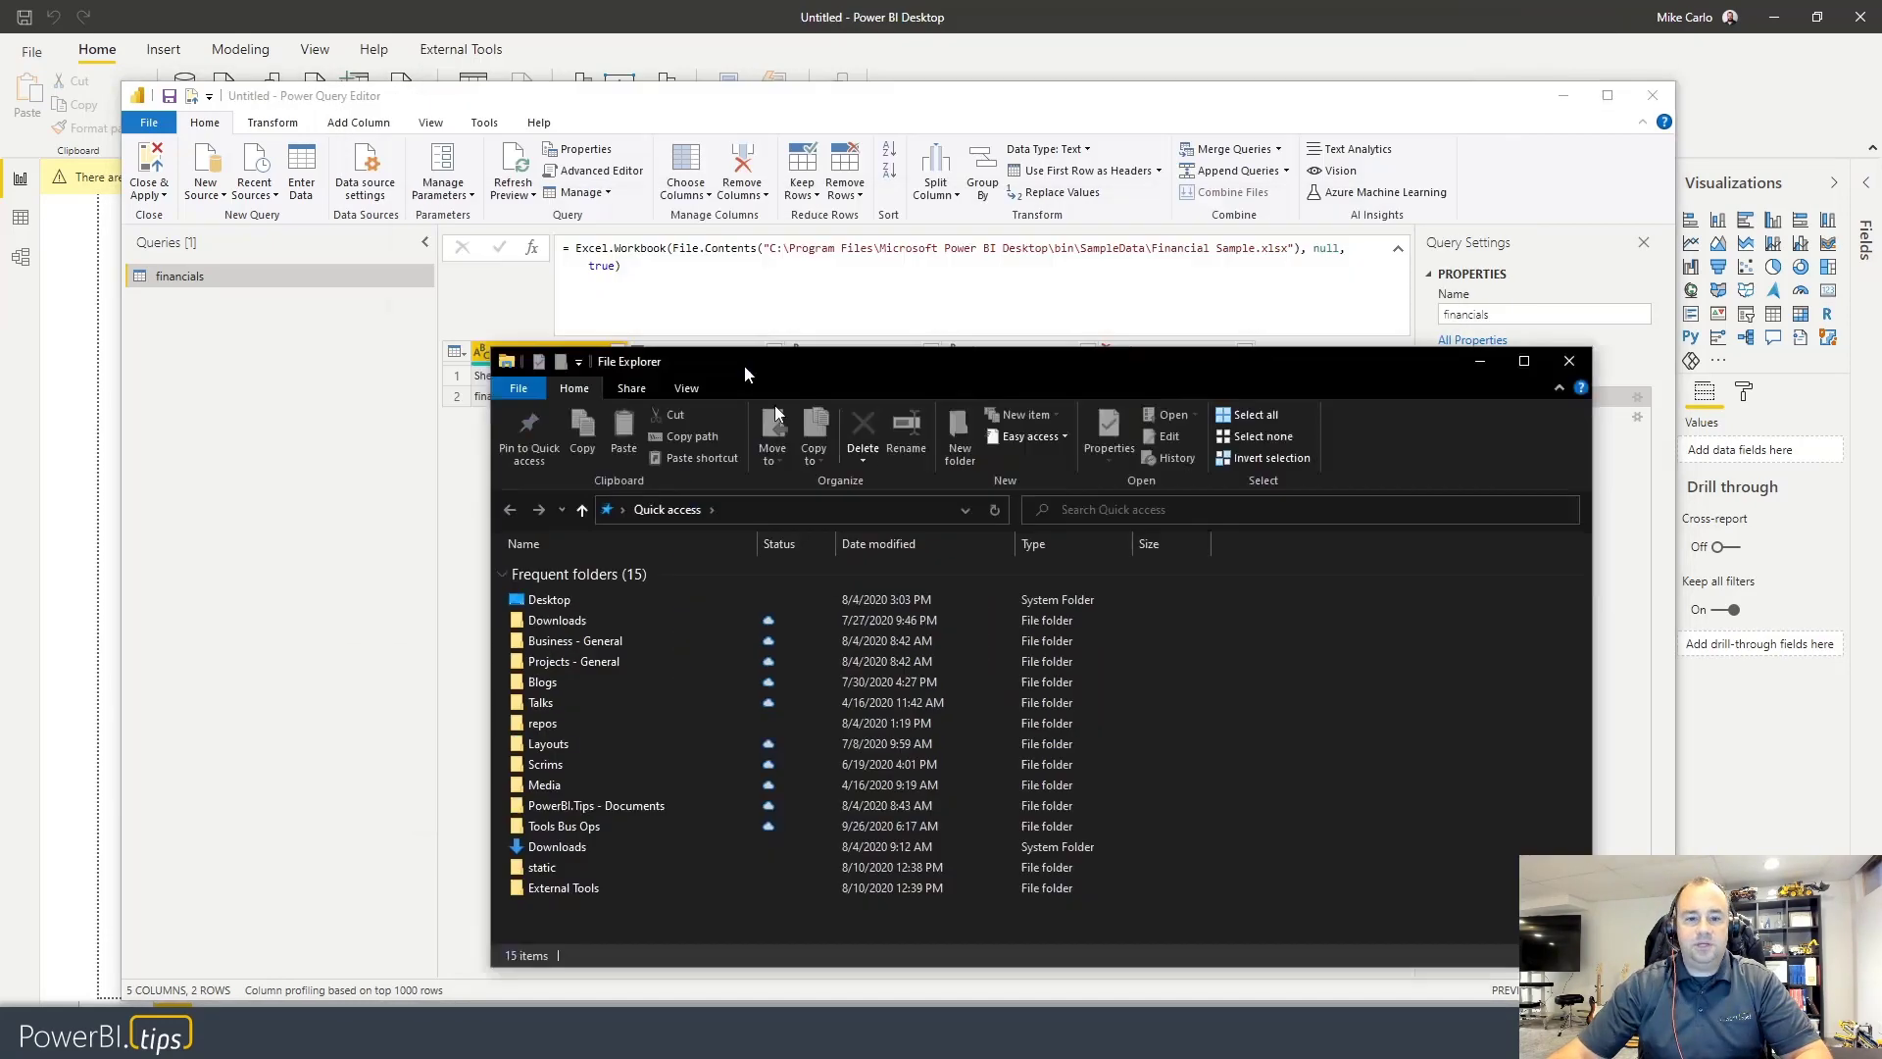
{"action": "left_click_drag", "start_coordinate": [737, 367], "coordinate": [585, 320]}
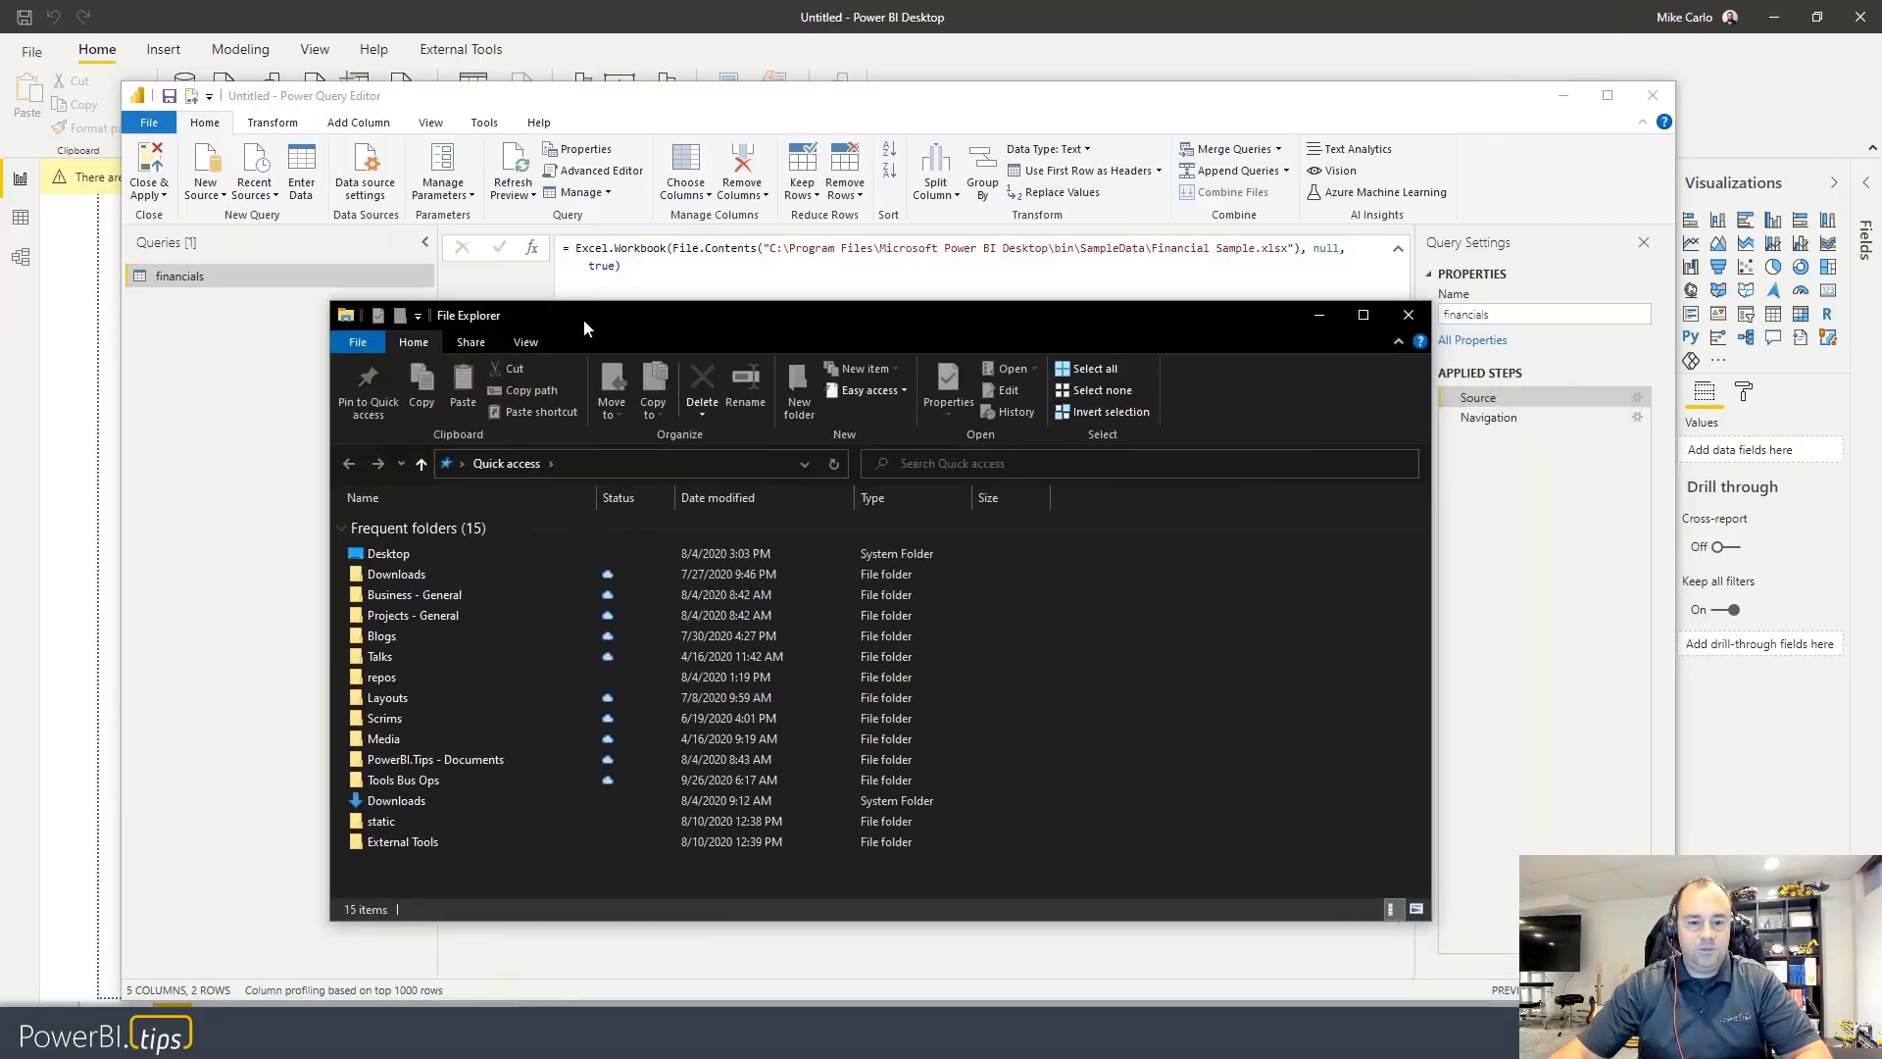
{"action": "left_click", "coordinate": [578, 456]}
{"action": "key", "text": "ctrl+v"}
{"action": "key", "text": "Return"}
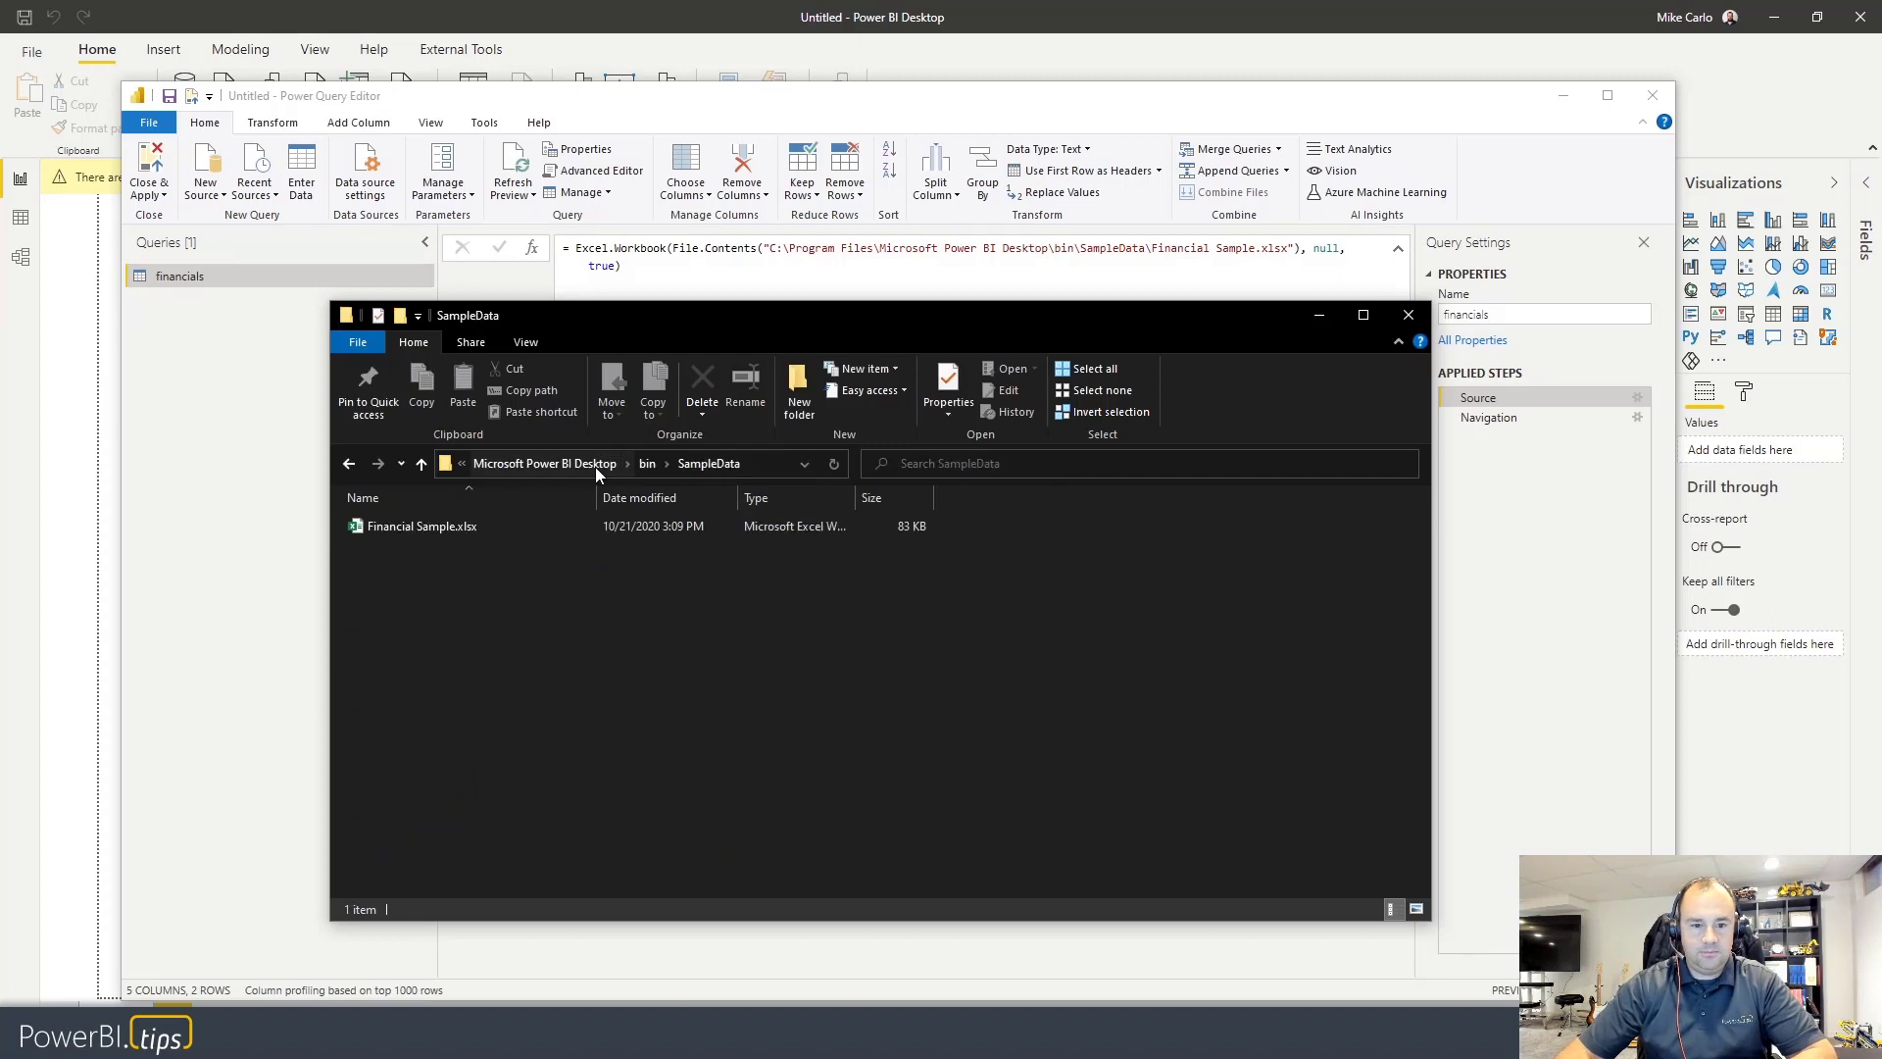
- Open Financial Sample.xlsx from the SampleData folder to examine its rows, and close the workbook
{"action": "left_click", "coordinate": [392, 527]}
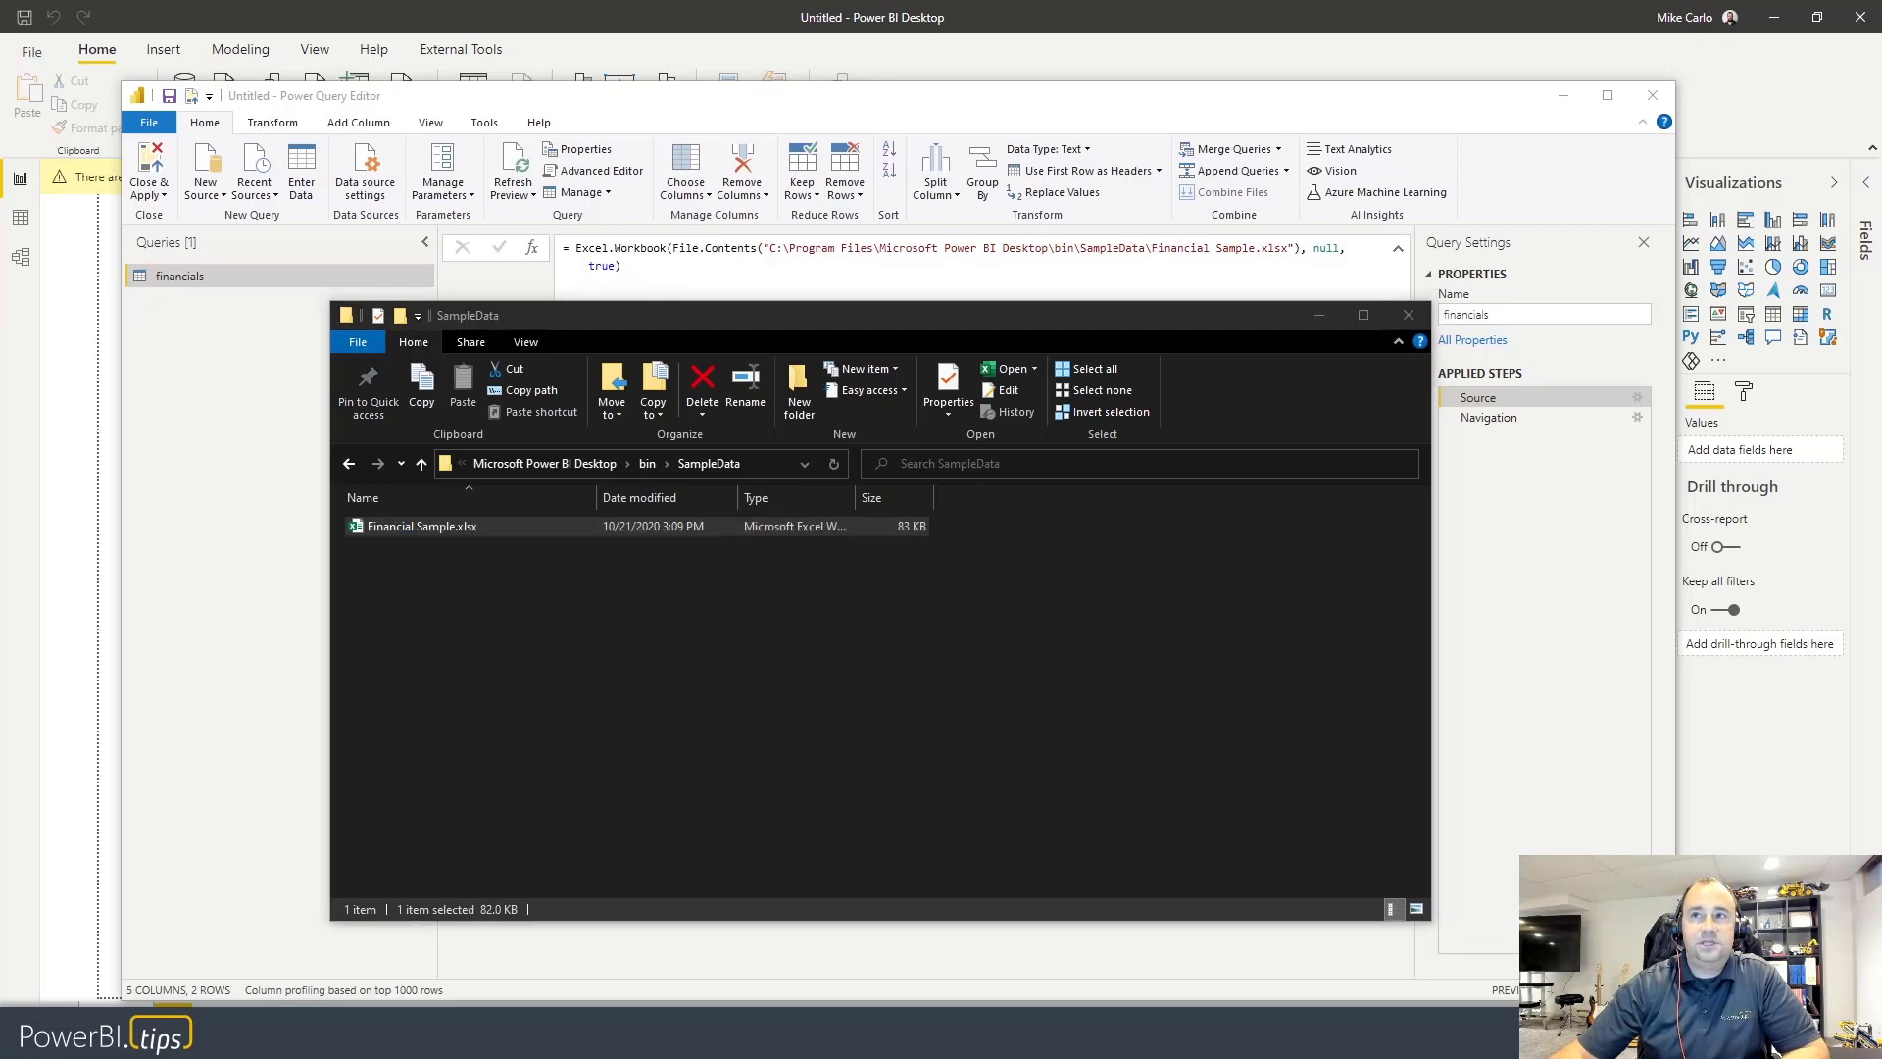
{"action": "key", "text": "Return"}
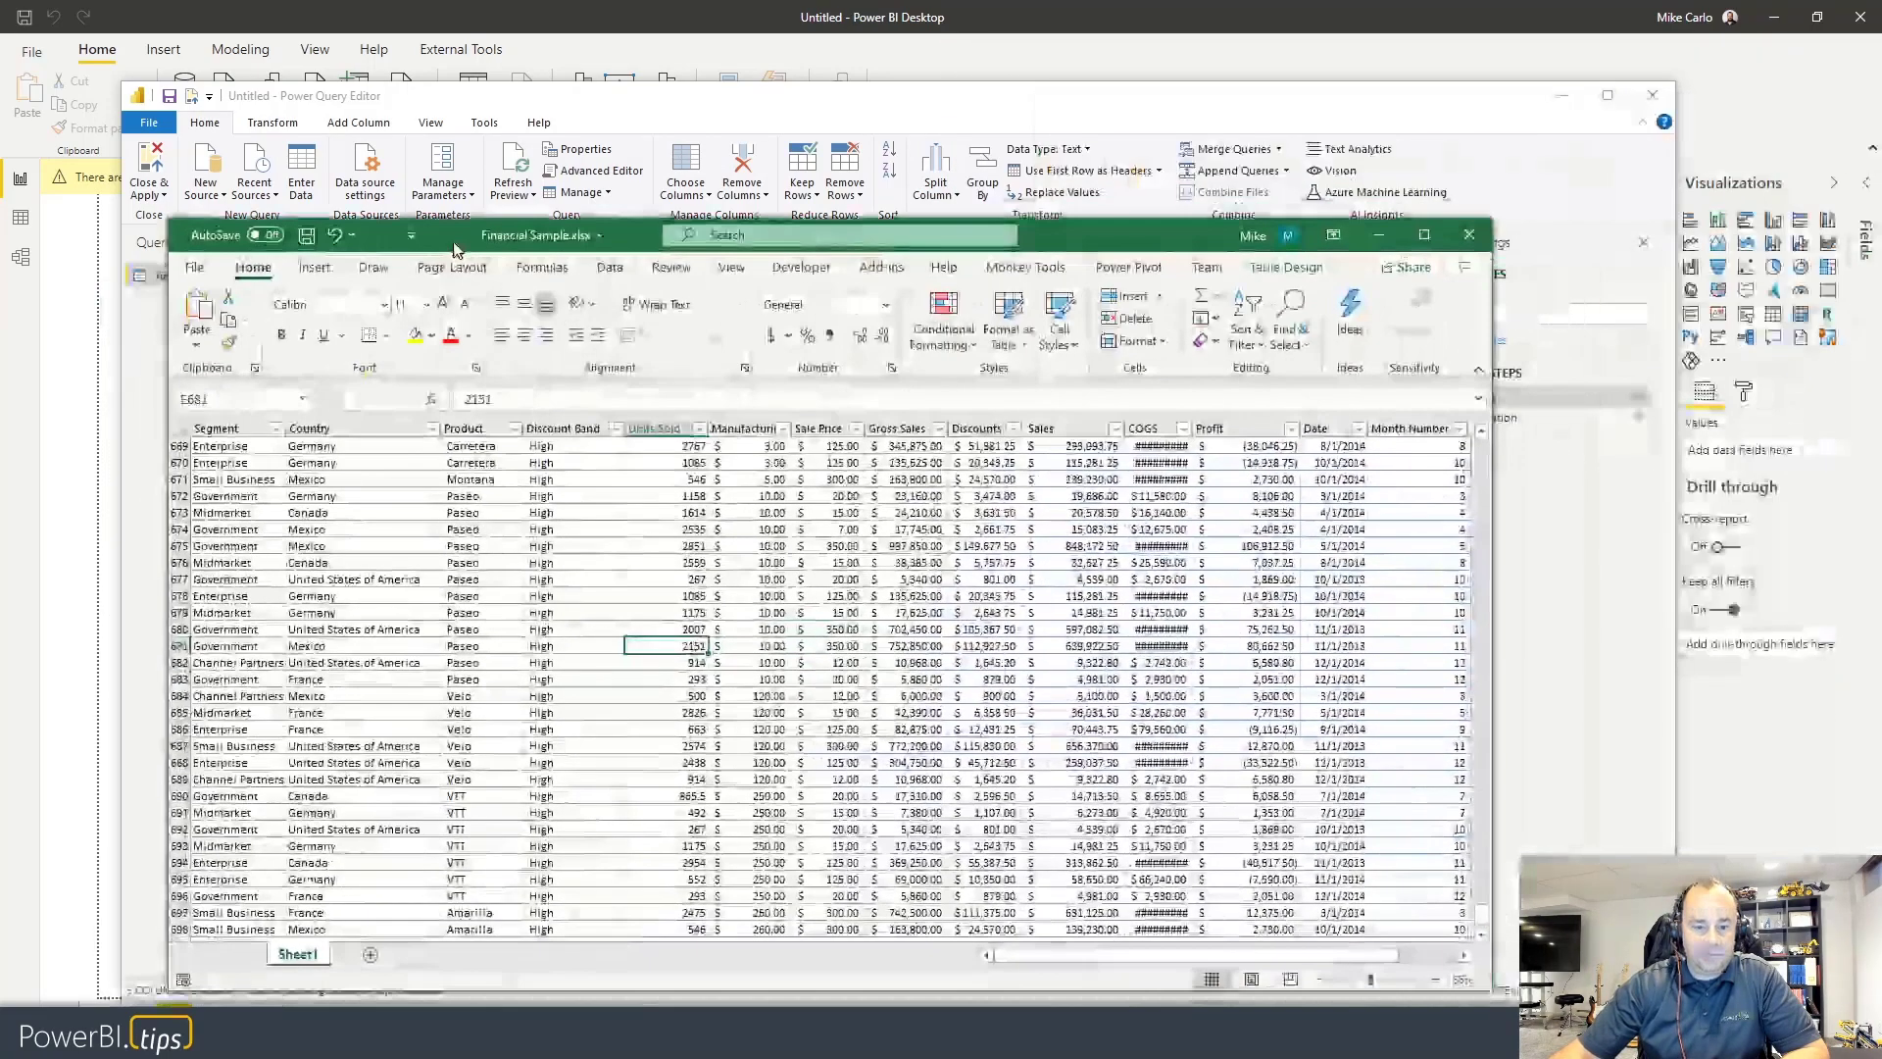
{"action": "scroll", "coordinate": [602, 692], "scroll_direction": "down", "scroll_amount": 5}
{"action": "scroll", "coordinate": [597, 694], "scroll_direction": "up", "scroll_amount": 5}
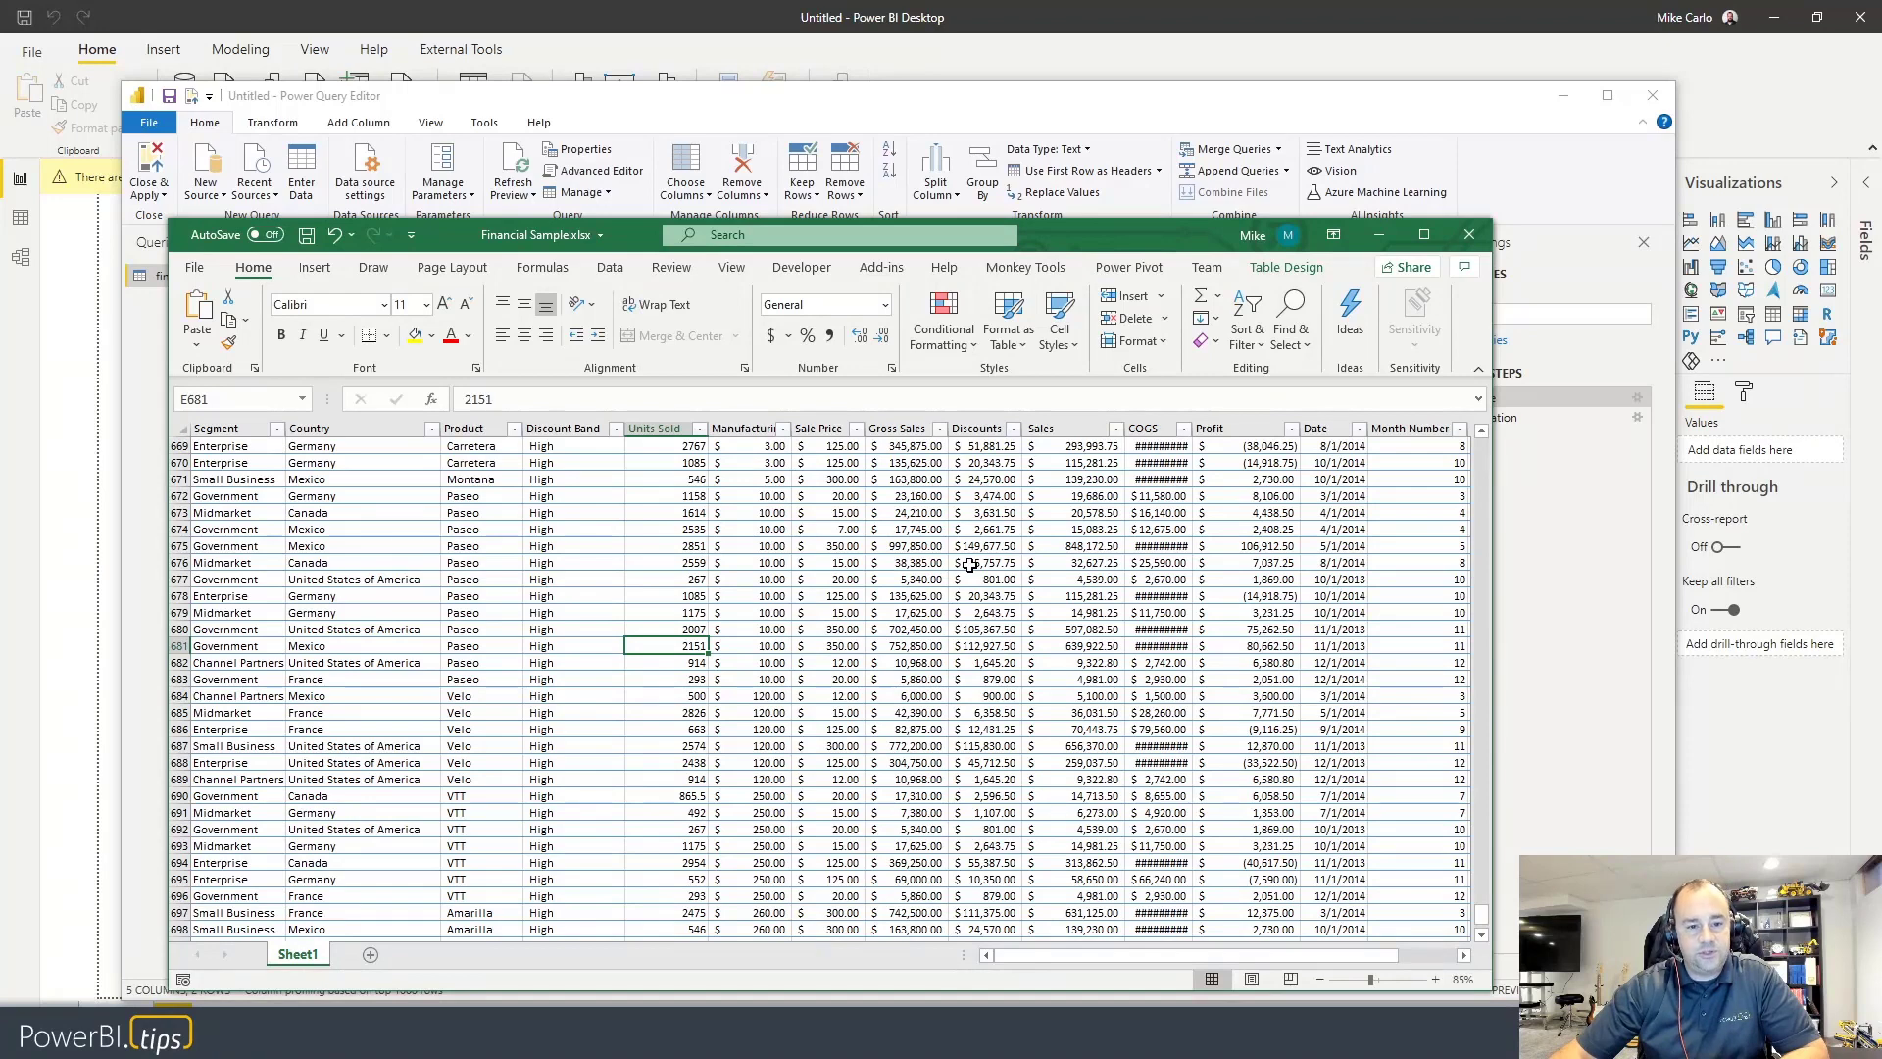
{"action": "left_click", "coordinate": [1469, 235]}
{"action": "left_click", "coordinate": [1407, 306]}
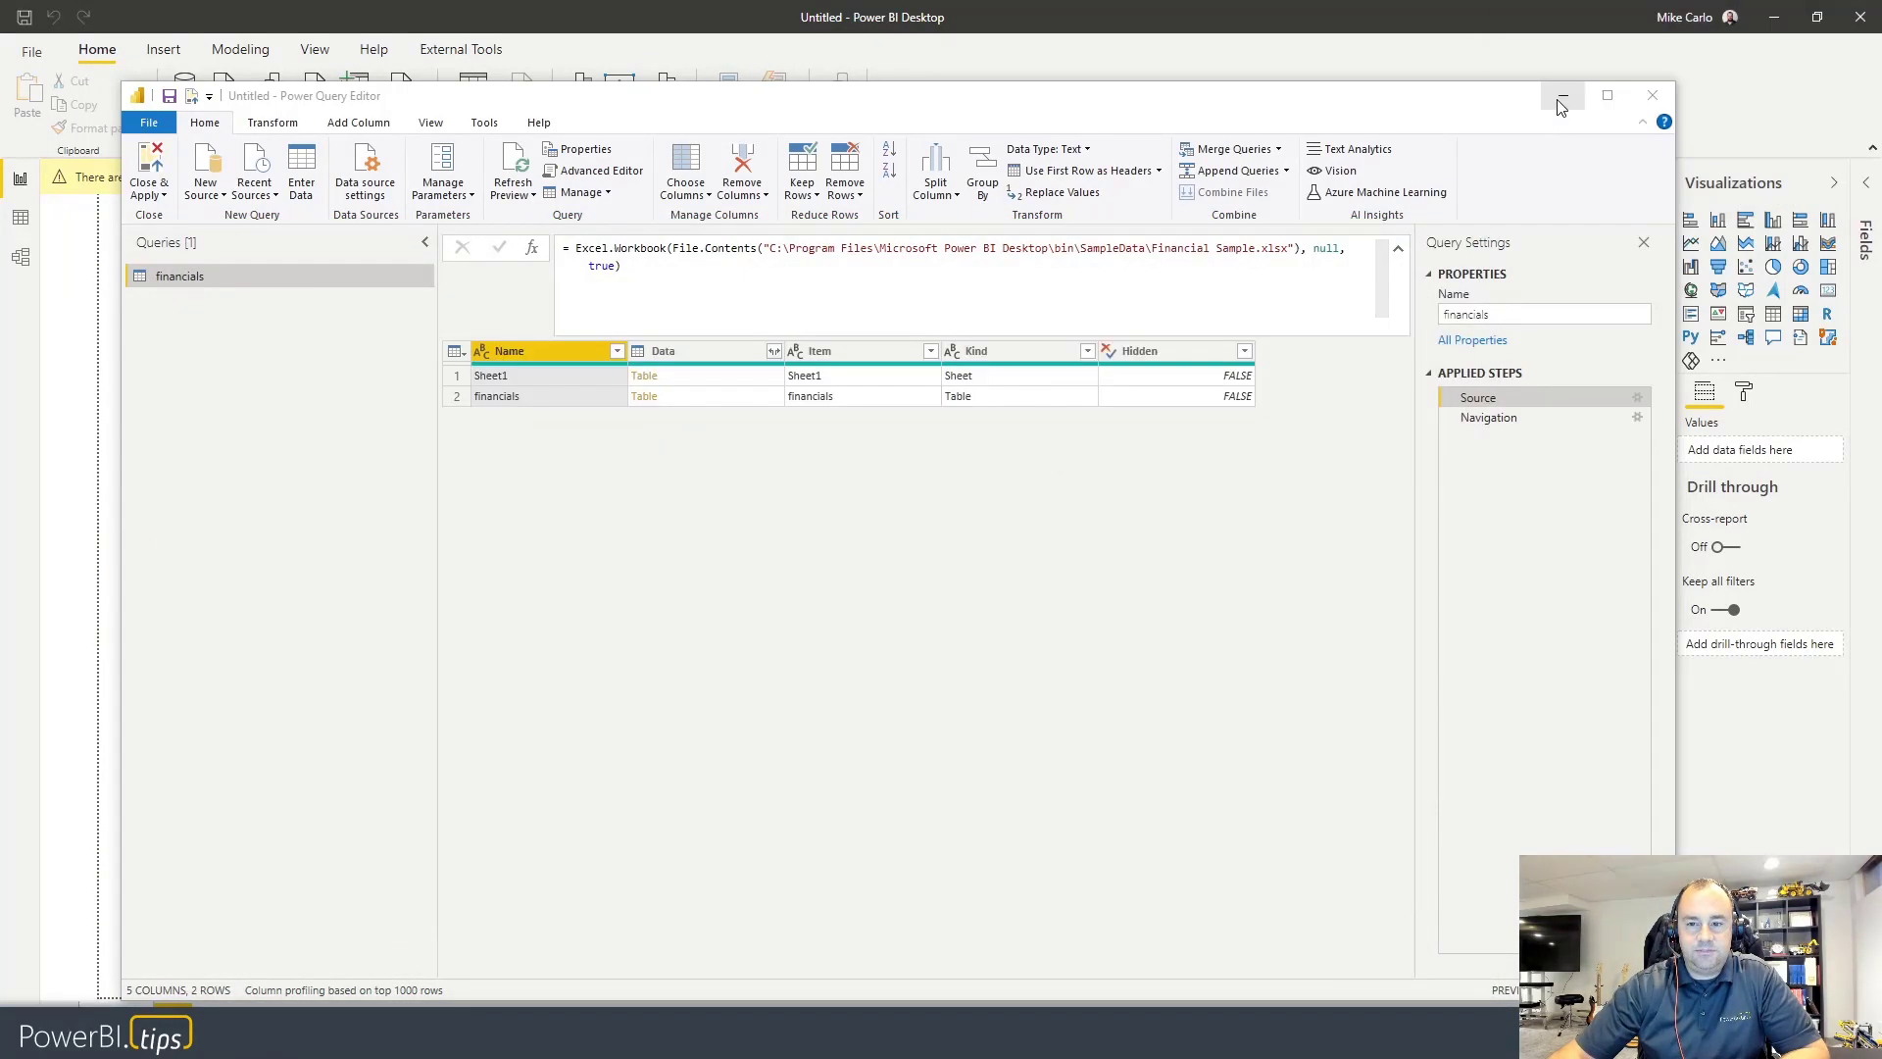
- Minimize both Power BI windows, return to the SampleData folder window, and widen its address bar to show the full path
{"action": "left_click", "coordinate": [1563, 96]}
{"action": "left_click", "coordinate": [1773, 16]}
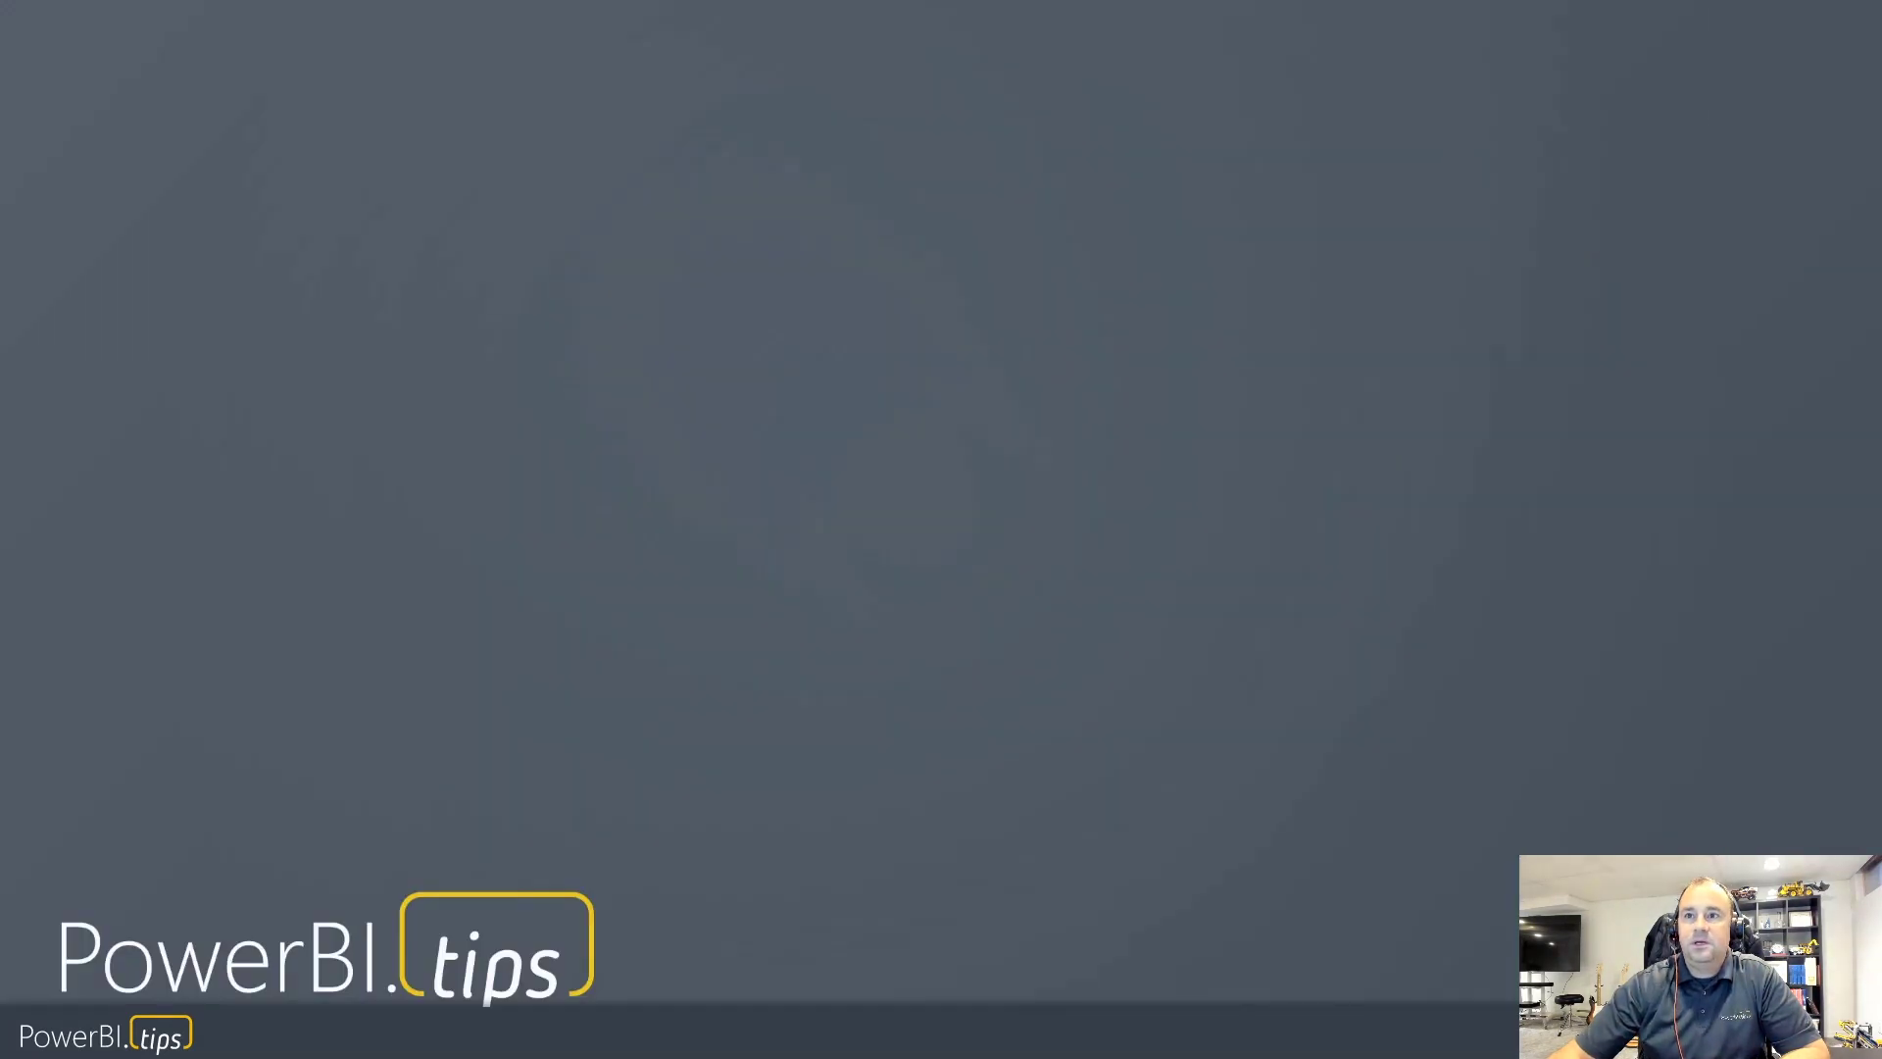
{"action": "key", "text": "alt+Tab"}
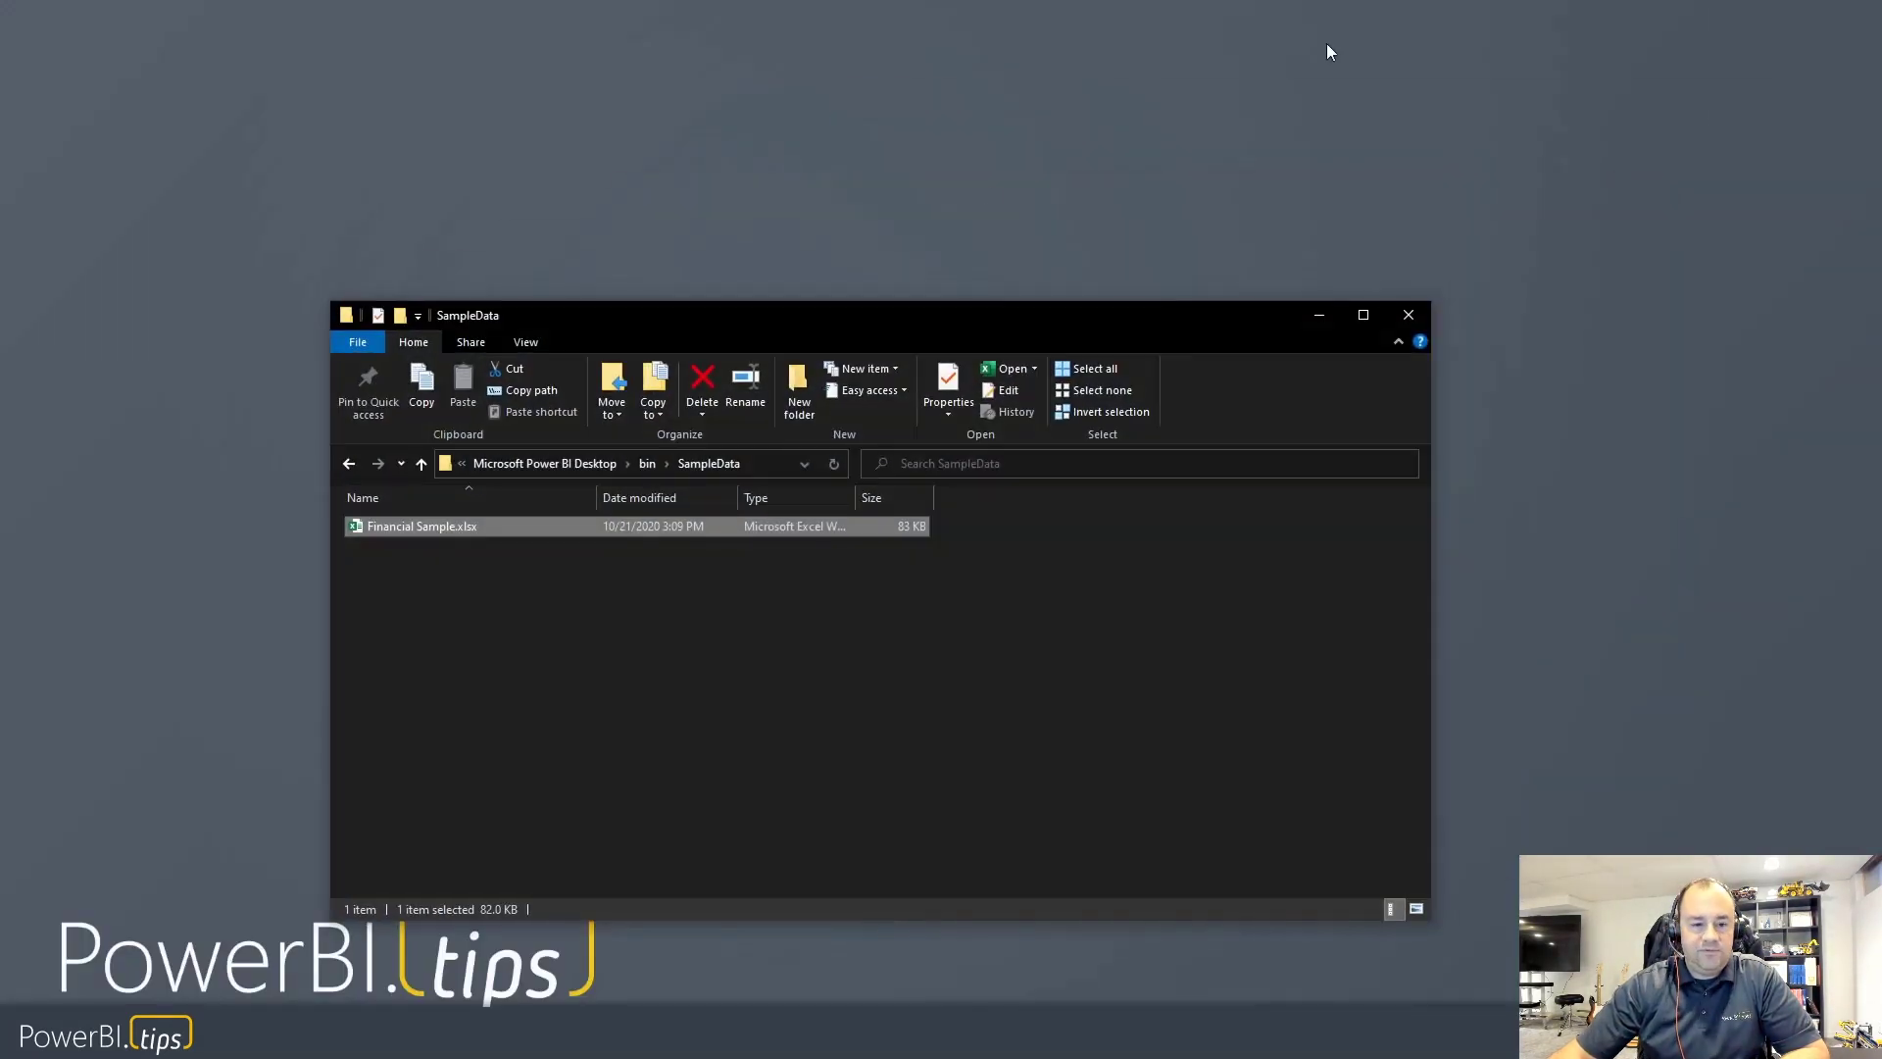
{"action": "left_click", "coordinate": [507, 628]}
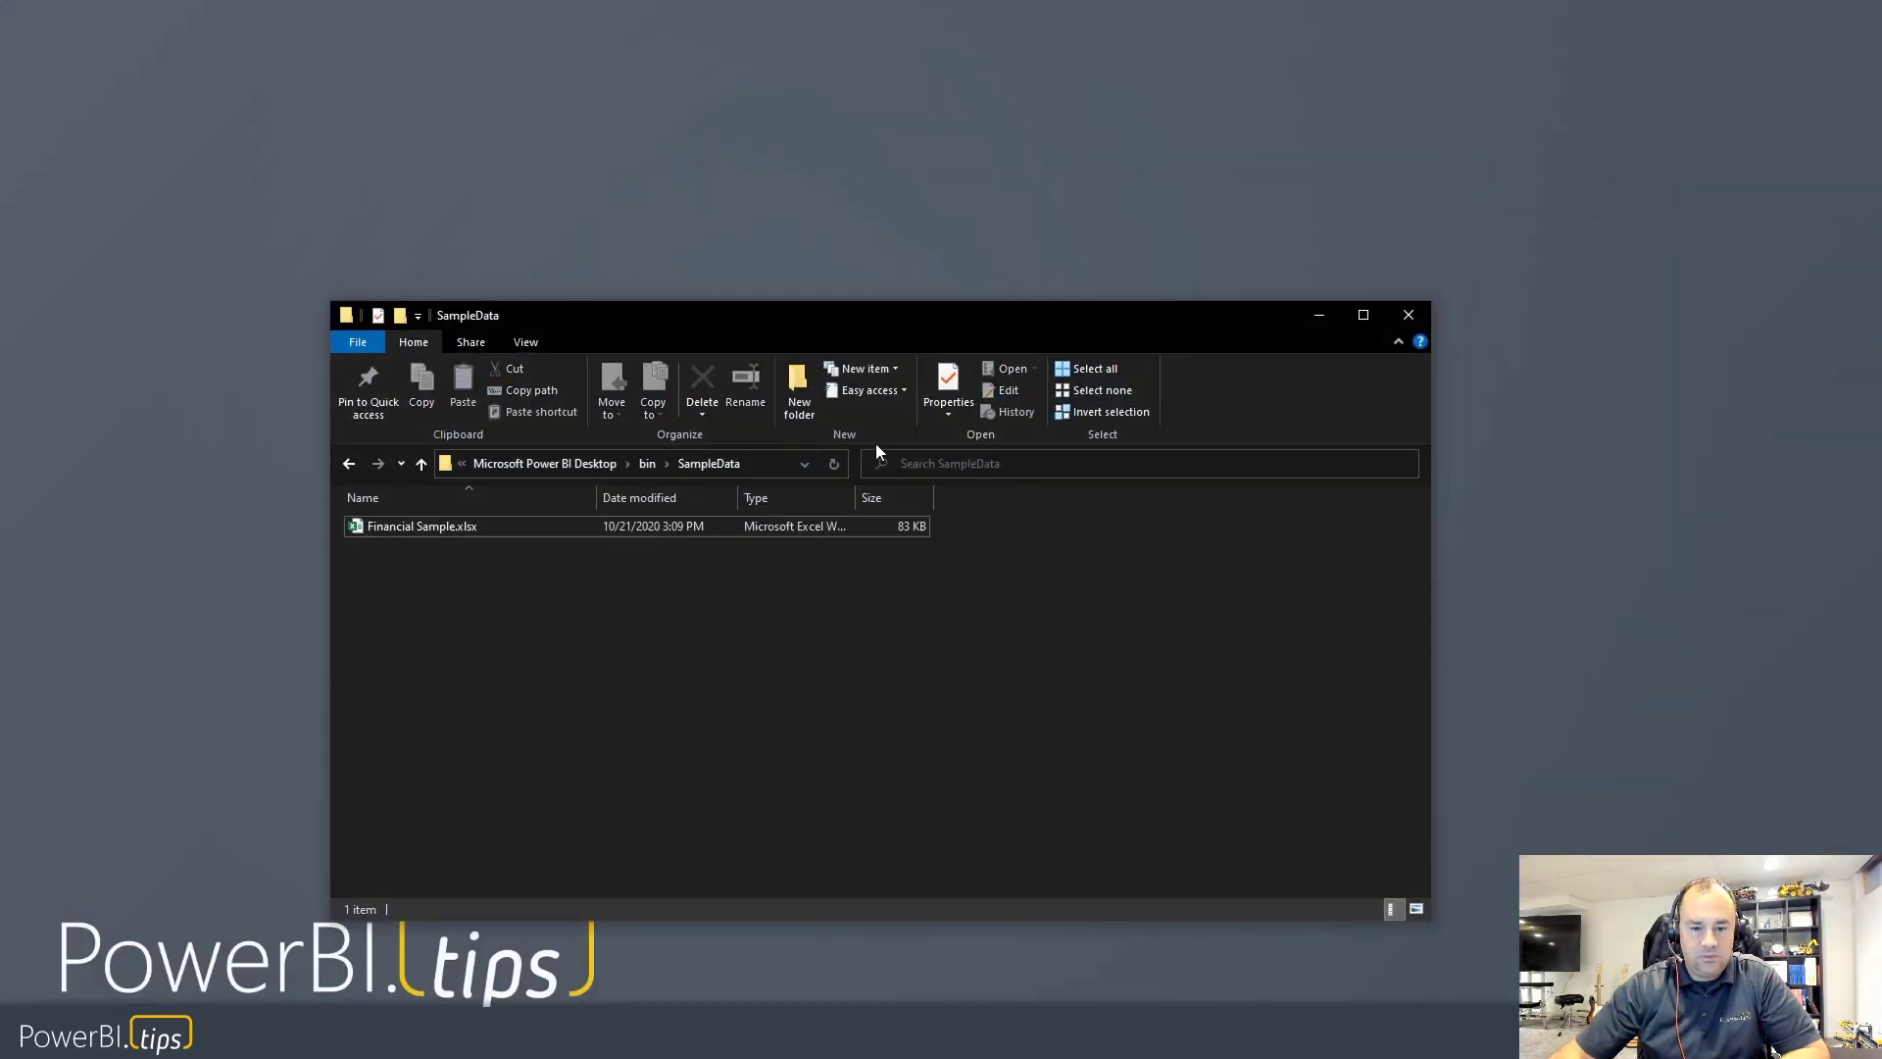
{"action": "left_click_drag", "start_coordinate": [855, 464], "coordinate": [1267, 464]}
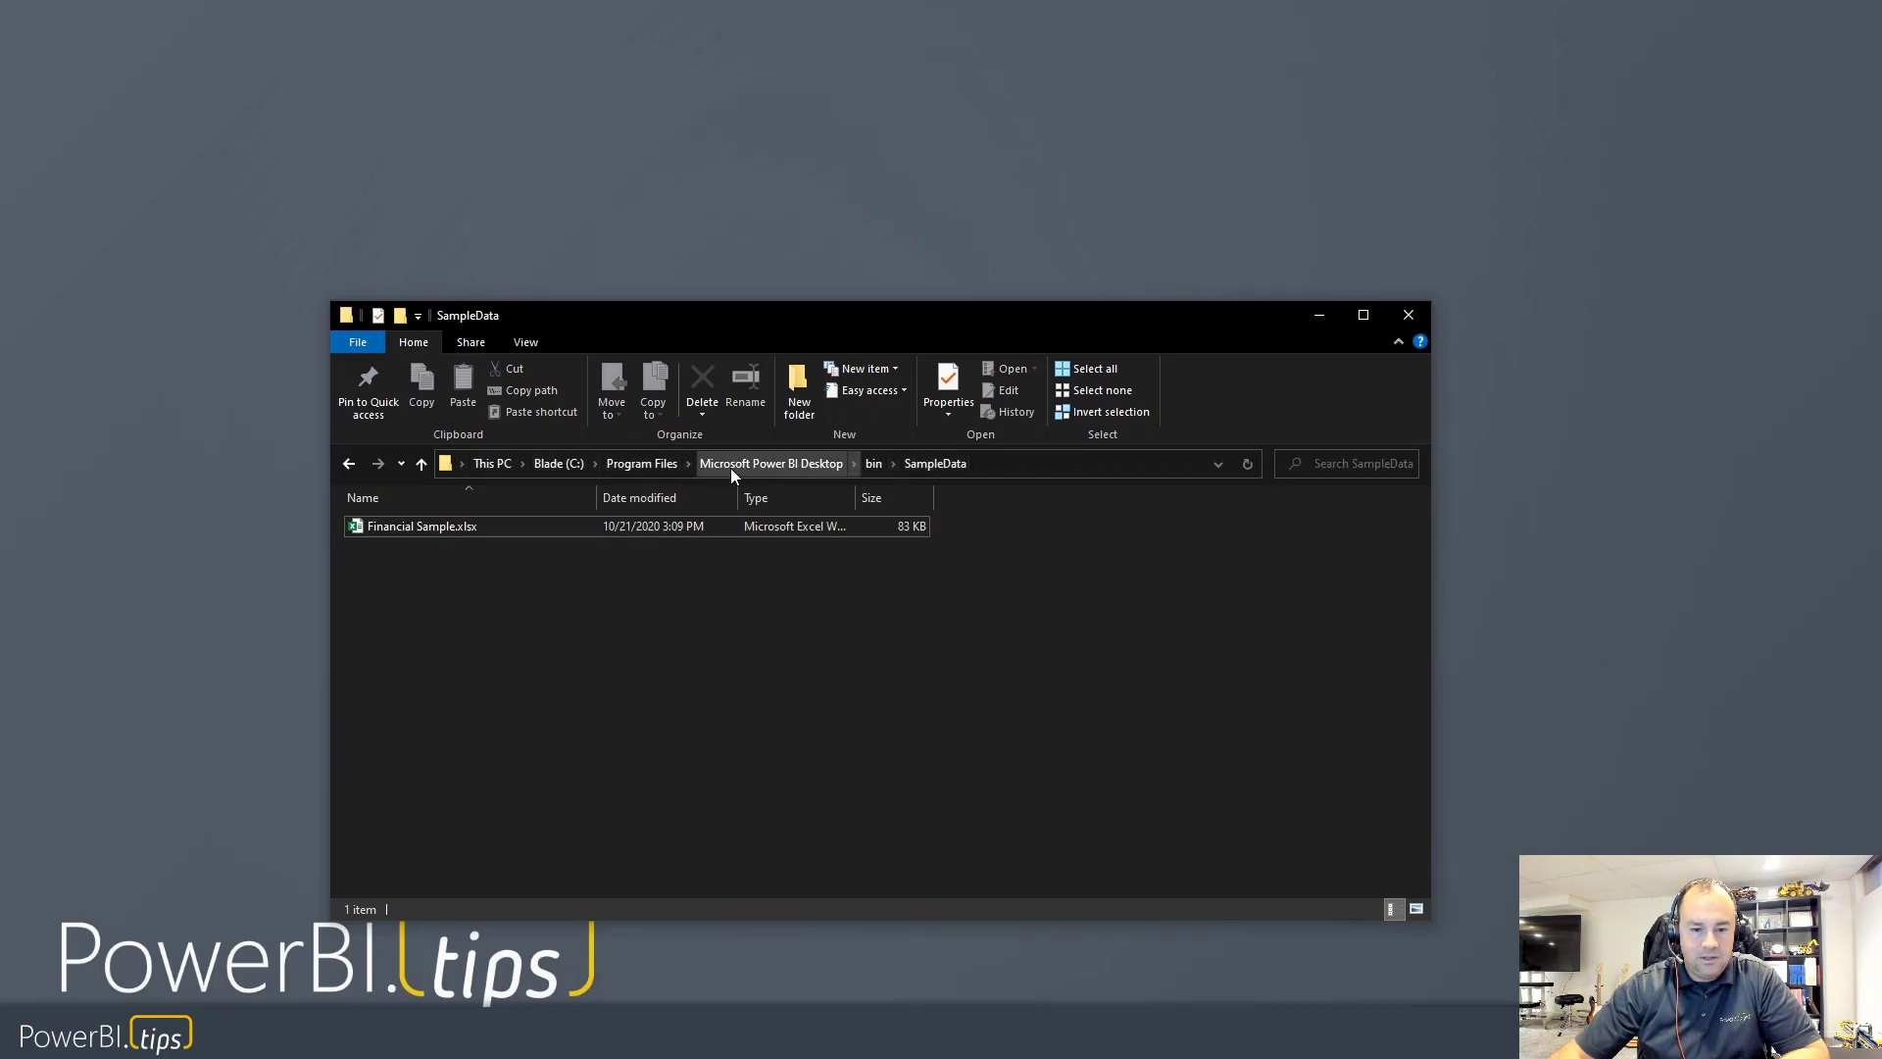
- Copy Financial Sample.xlsx from the SampleData folder to the desktop and arrange the folder window and file icon apart
{"action": "right_click", "coordinate": [407, 533]}
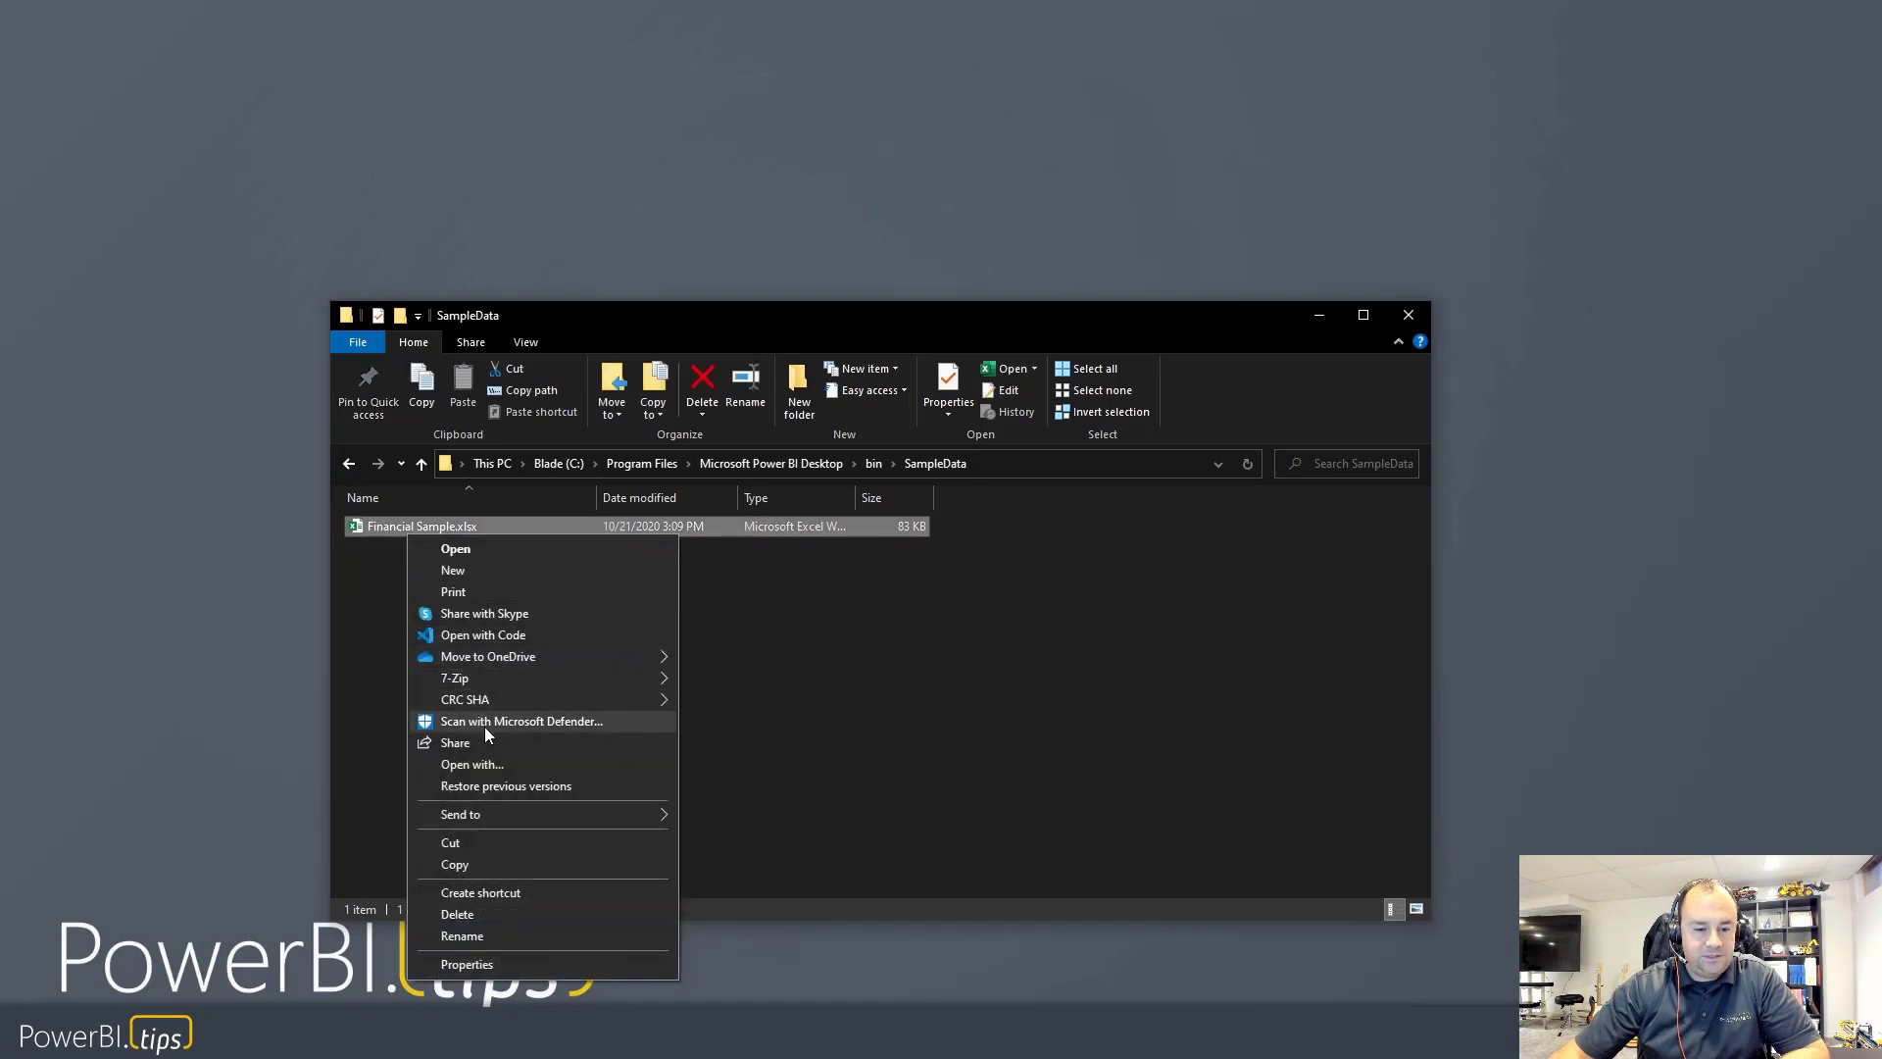
{"action": "left_click", "coordinate": [467, 861]}
{"action": "right_click", "coordinate": [152, 434]}
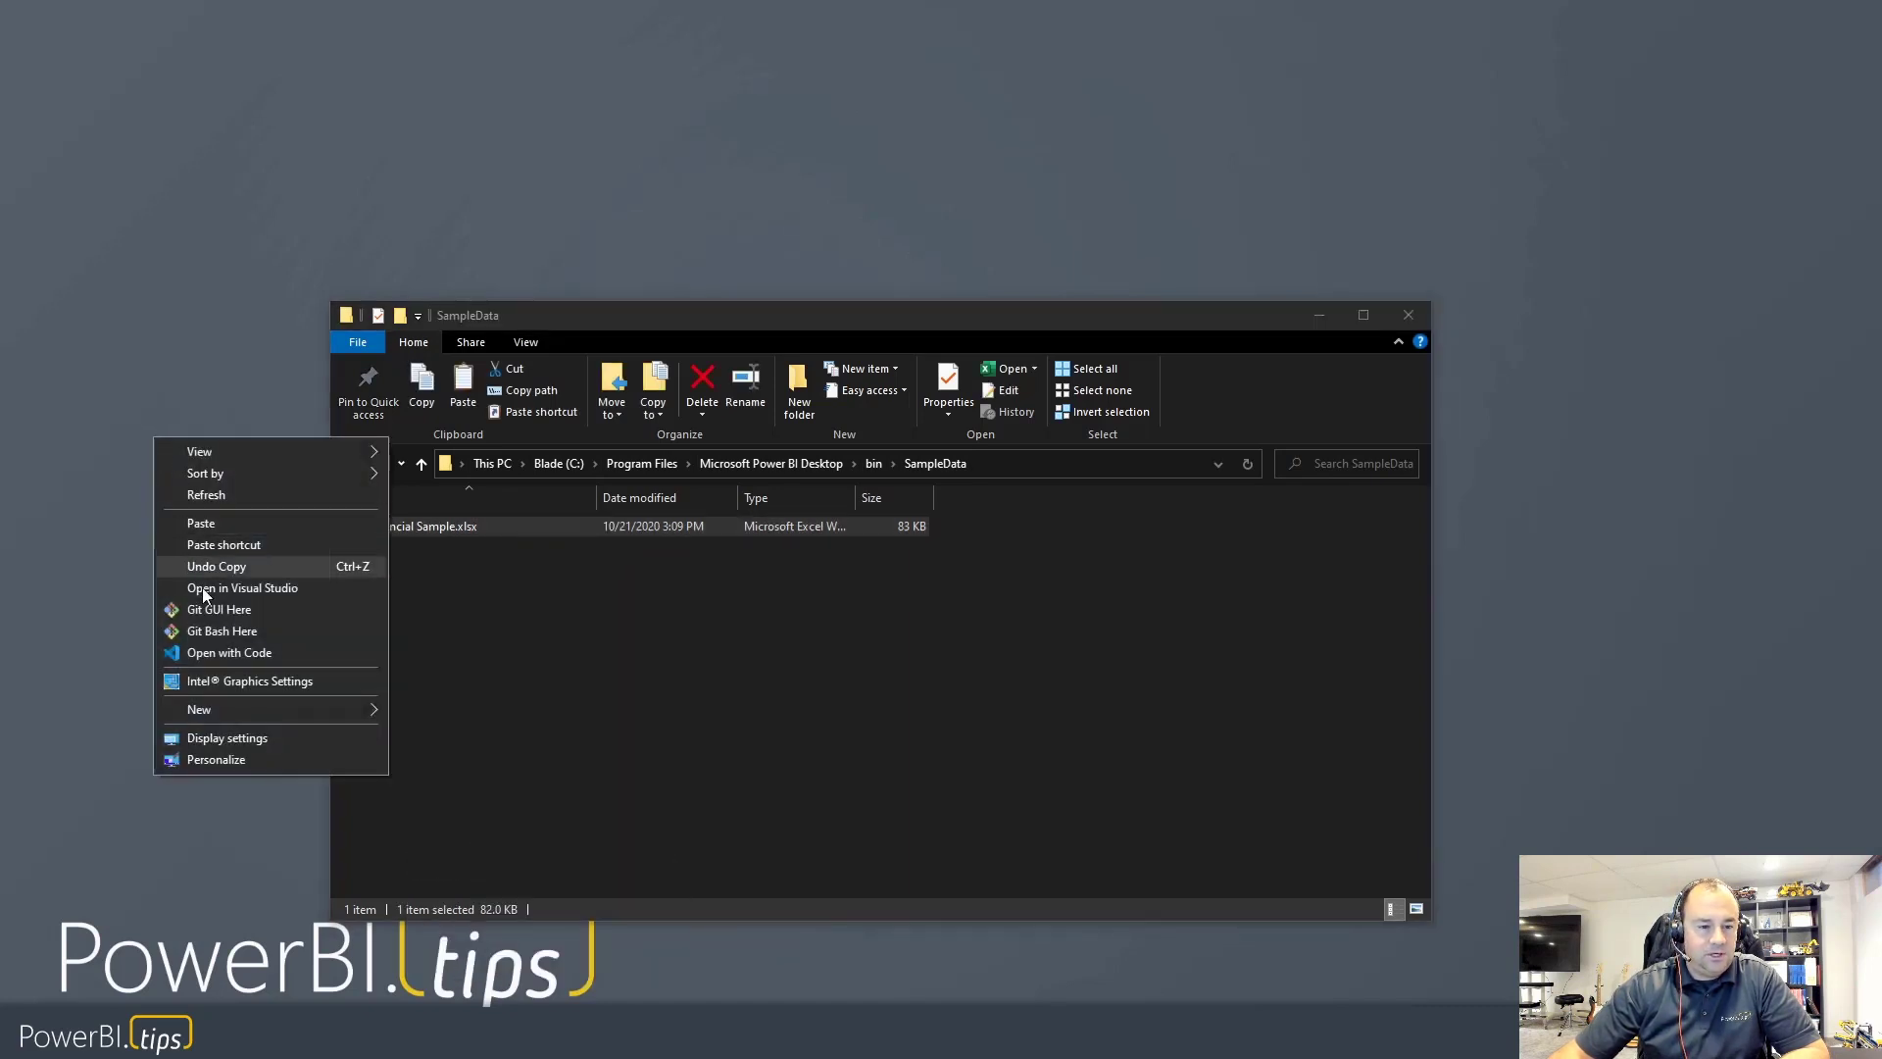
{"action": "left_click", "coordinate": [212, 522]}
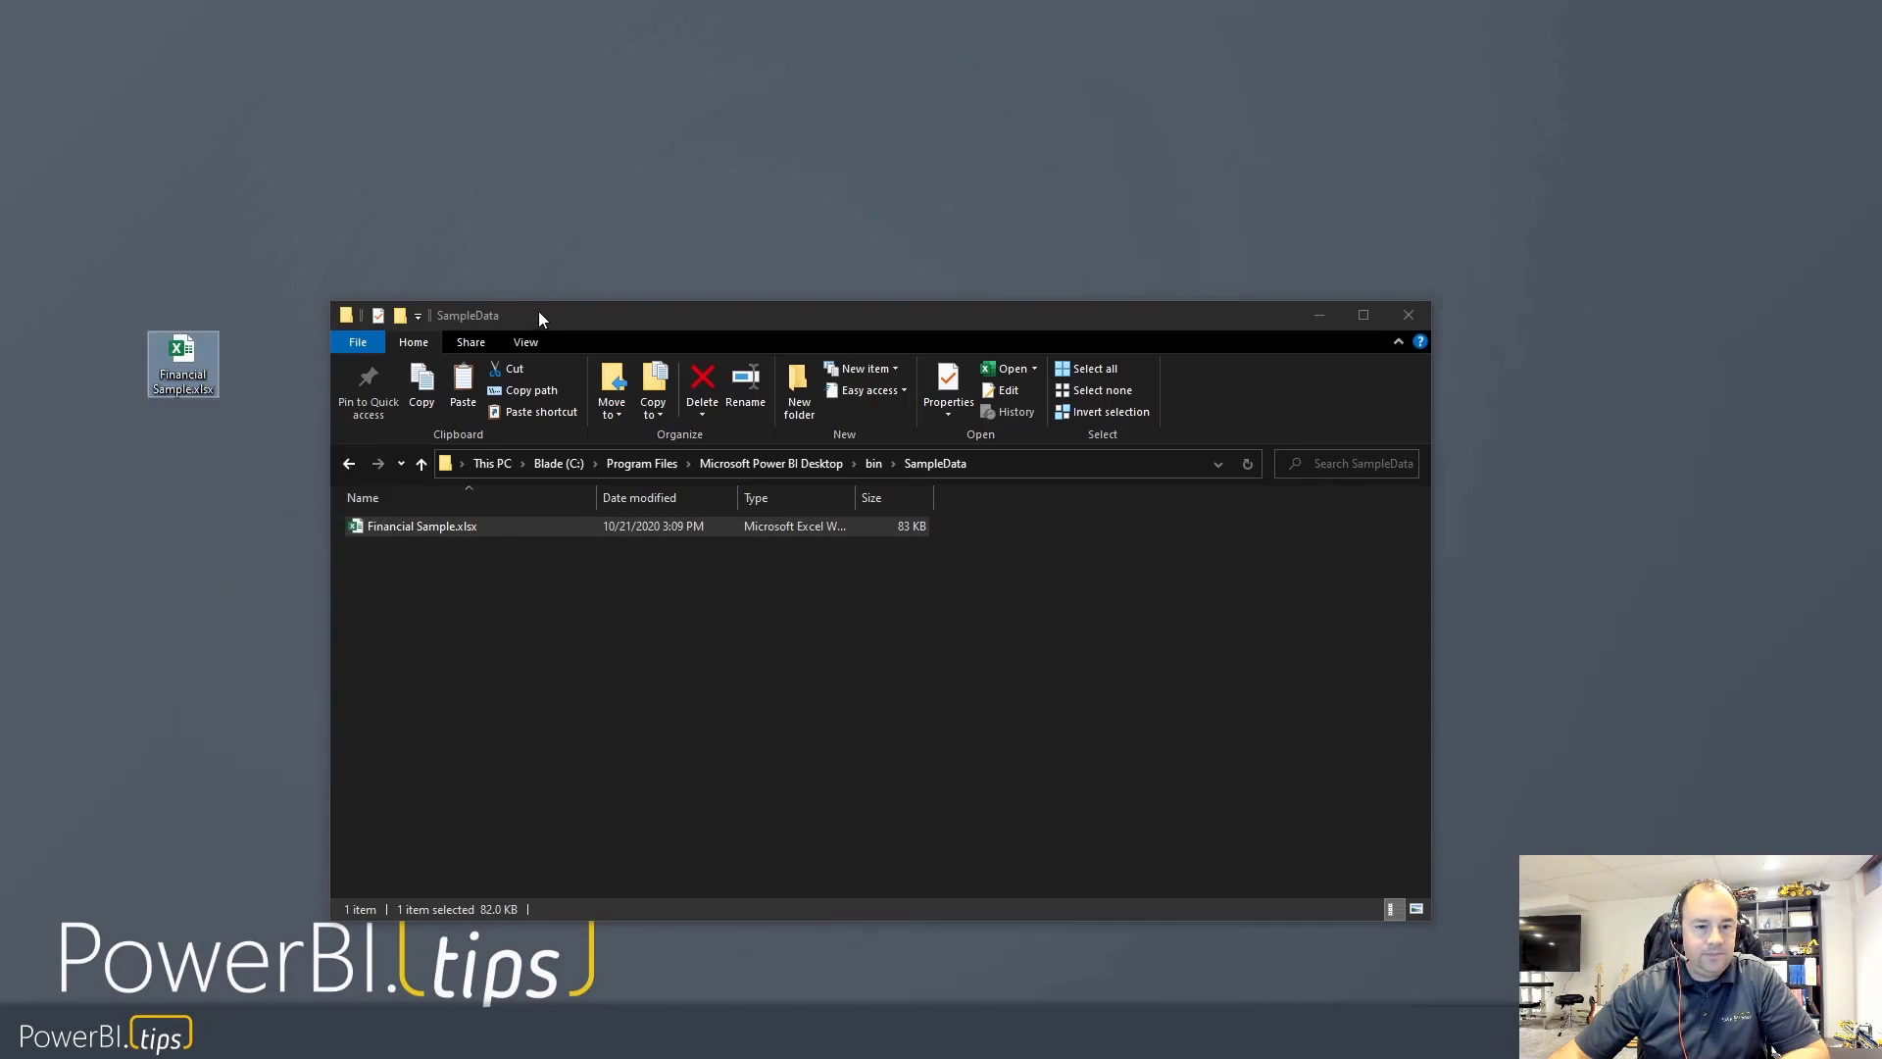
{"action": "left_click_drag", "start_coordinate": [539, 316], "coordinate": [900, 238]}
{"action": "left_click_drag", "start_coordinate": [196, 364], "coordinate": [372, 361]}
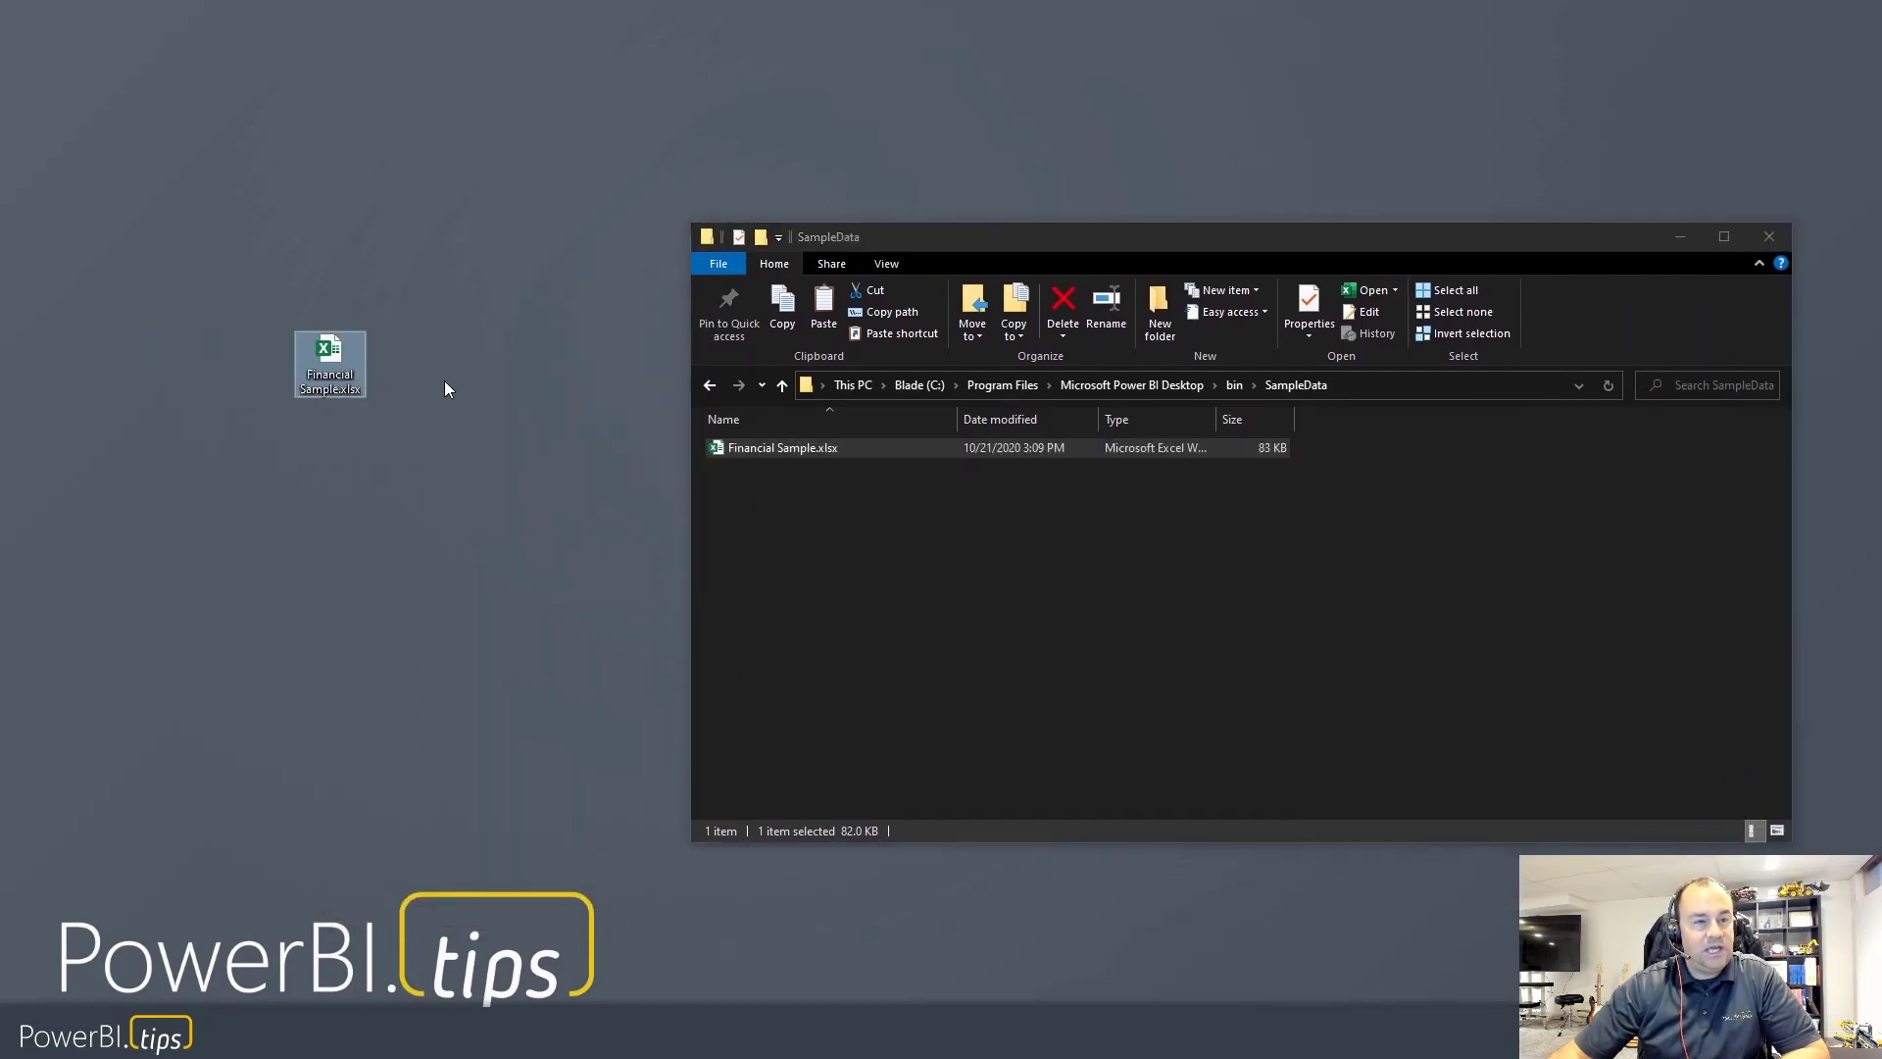
- Open the desktop copy of Financial Sample.xlsx in Excel and go to the Segment header in cell A1
{"action": "double_click", "coordinate": [333, 367]}
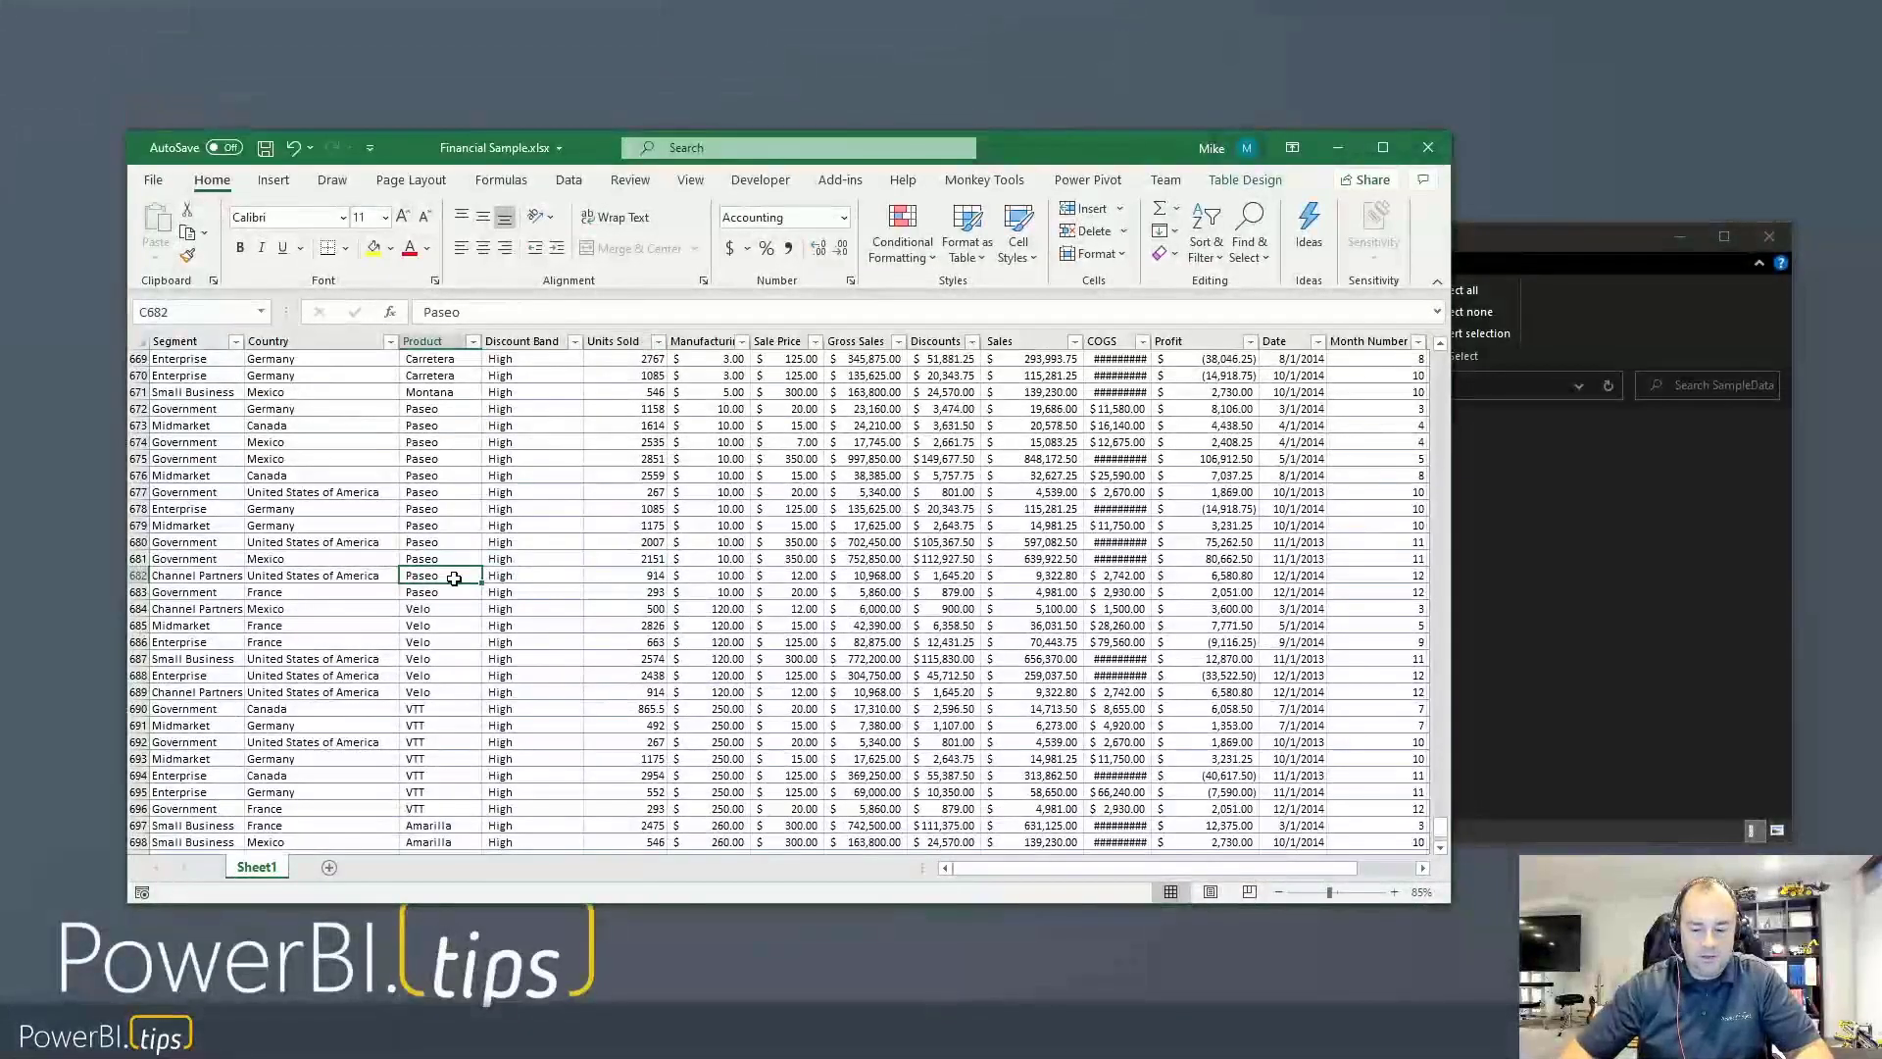
{"action": "key", "text": "ctrl+Up"}
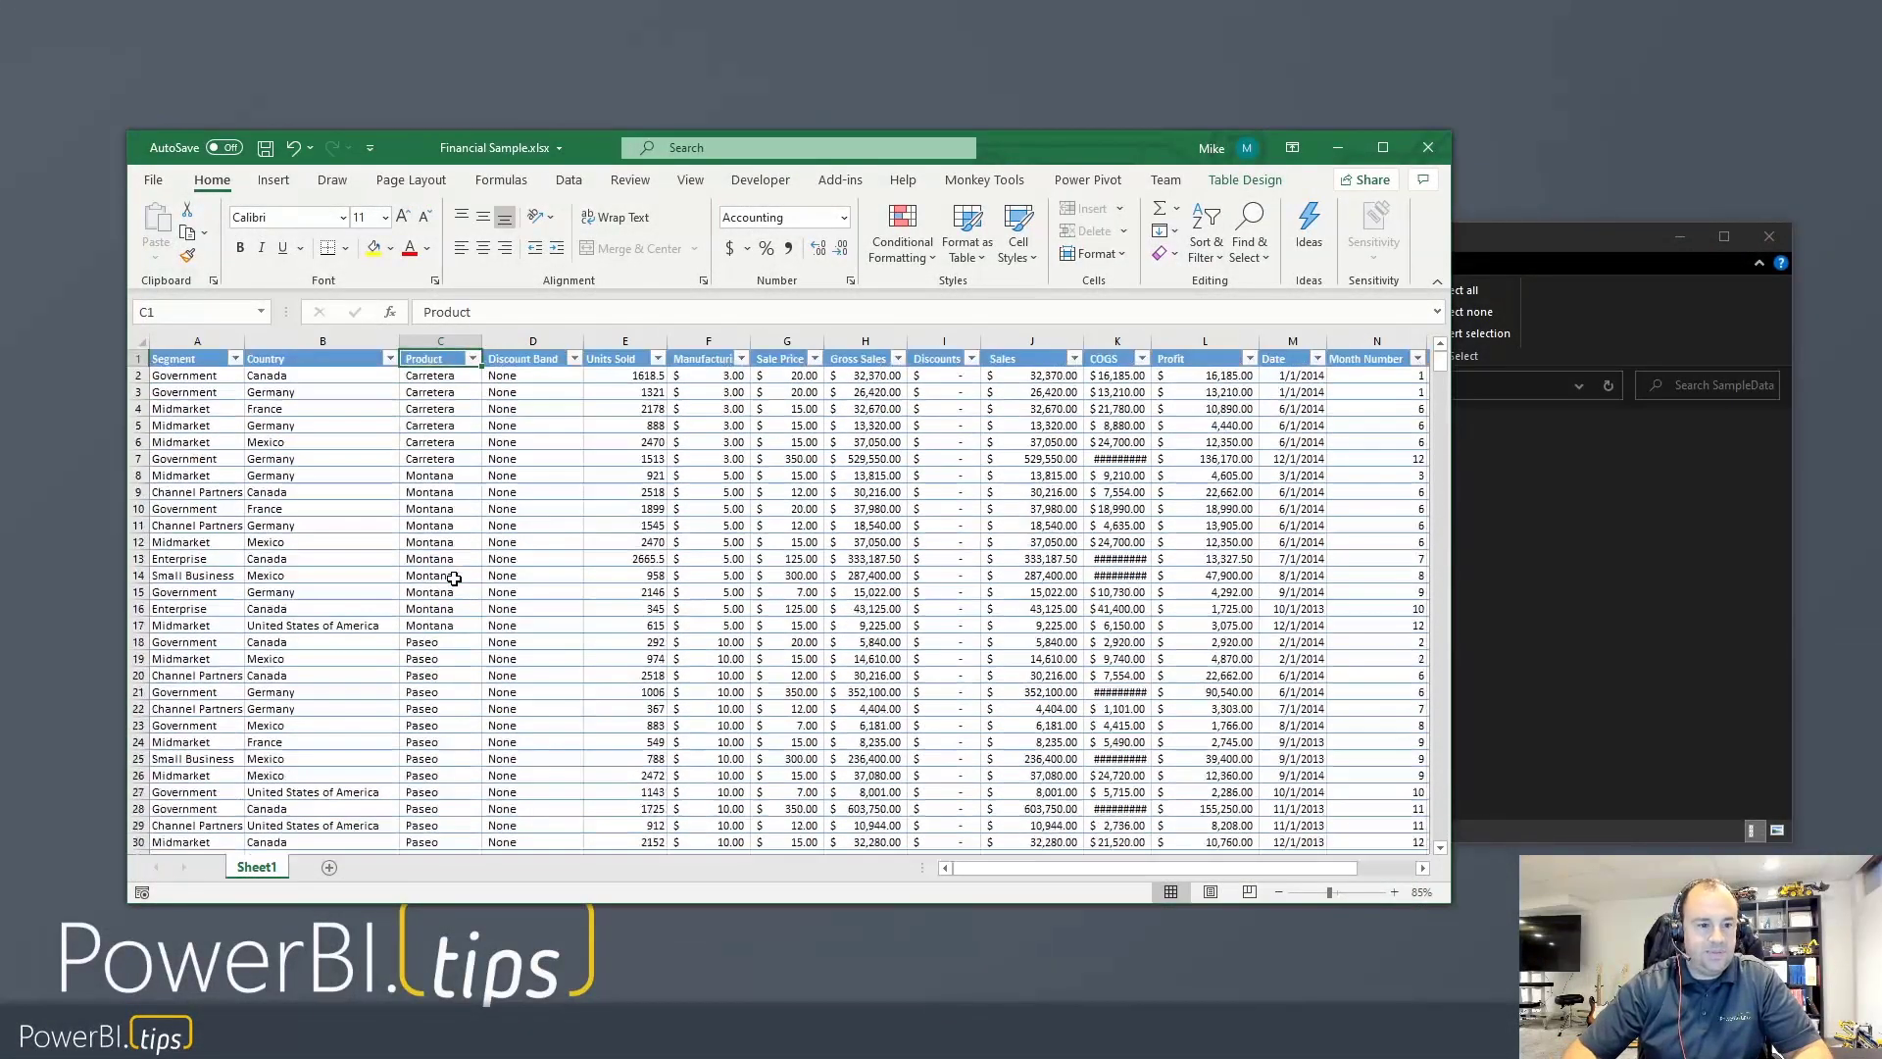
{"action": "left_click", "coordinate": [208, 366]}
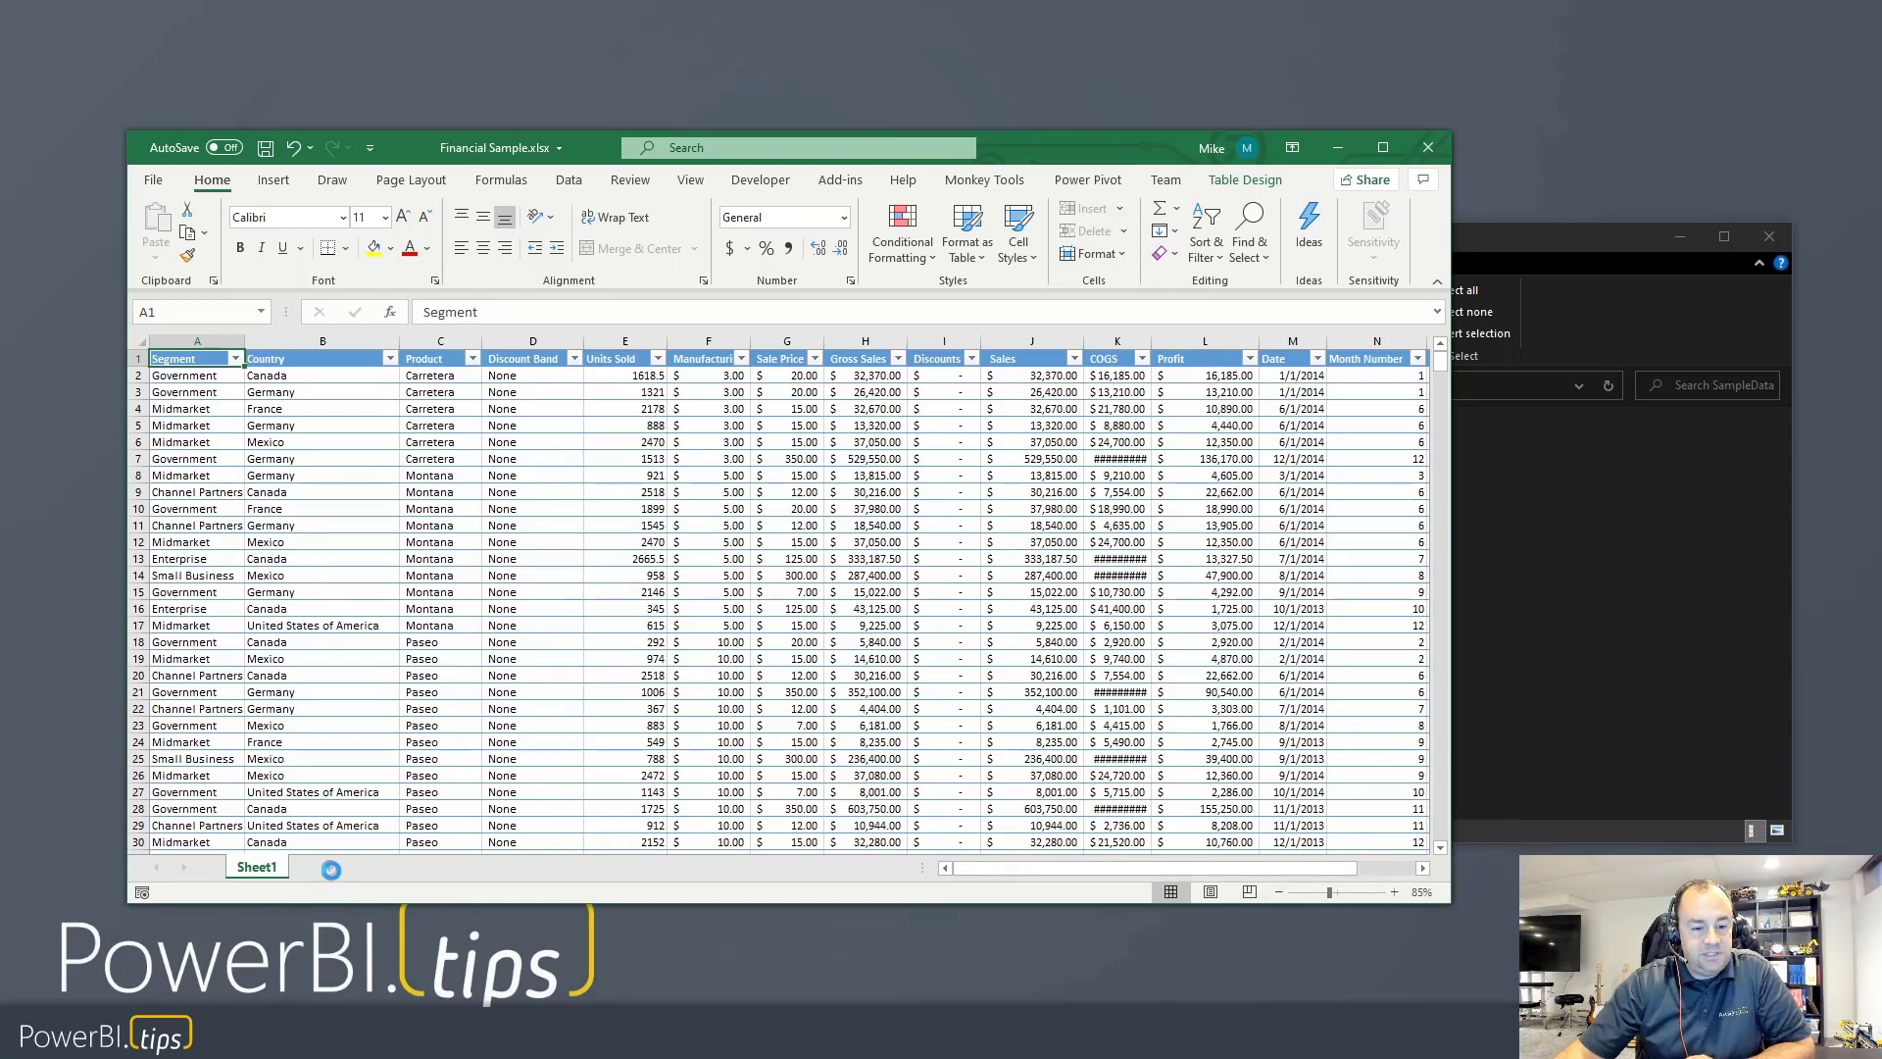
- Add a new sheet and paste the copied product id, location id, date and sales data at cell A1
{"action": "left_click", "coordinate": [331, 868]}
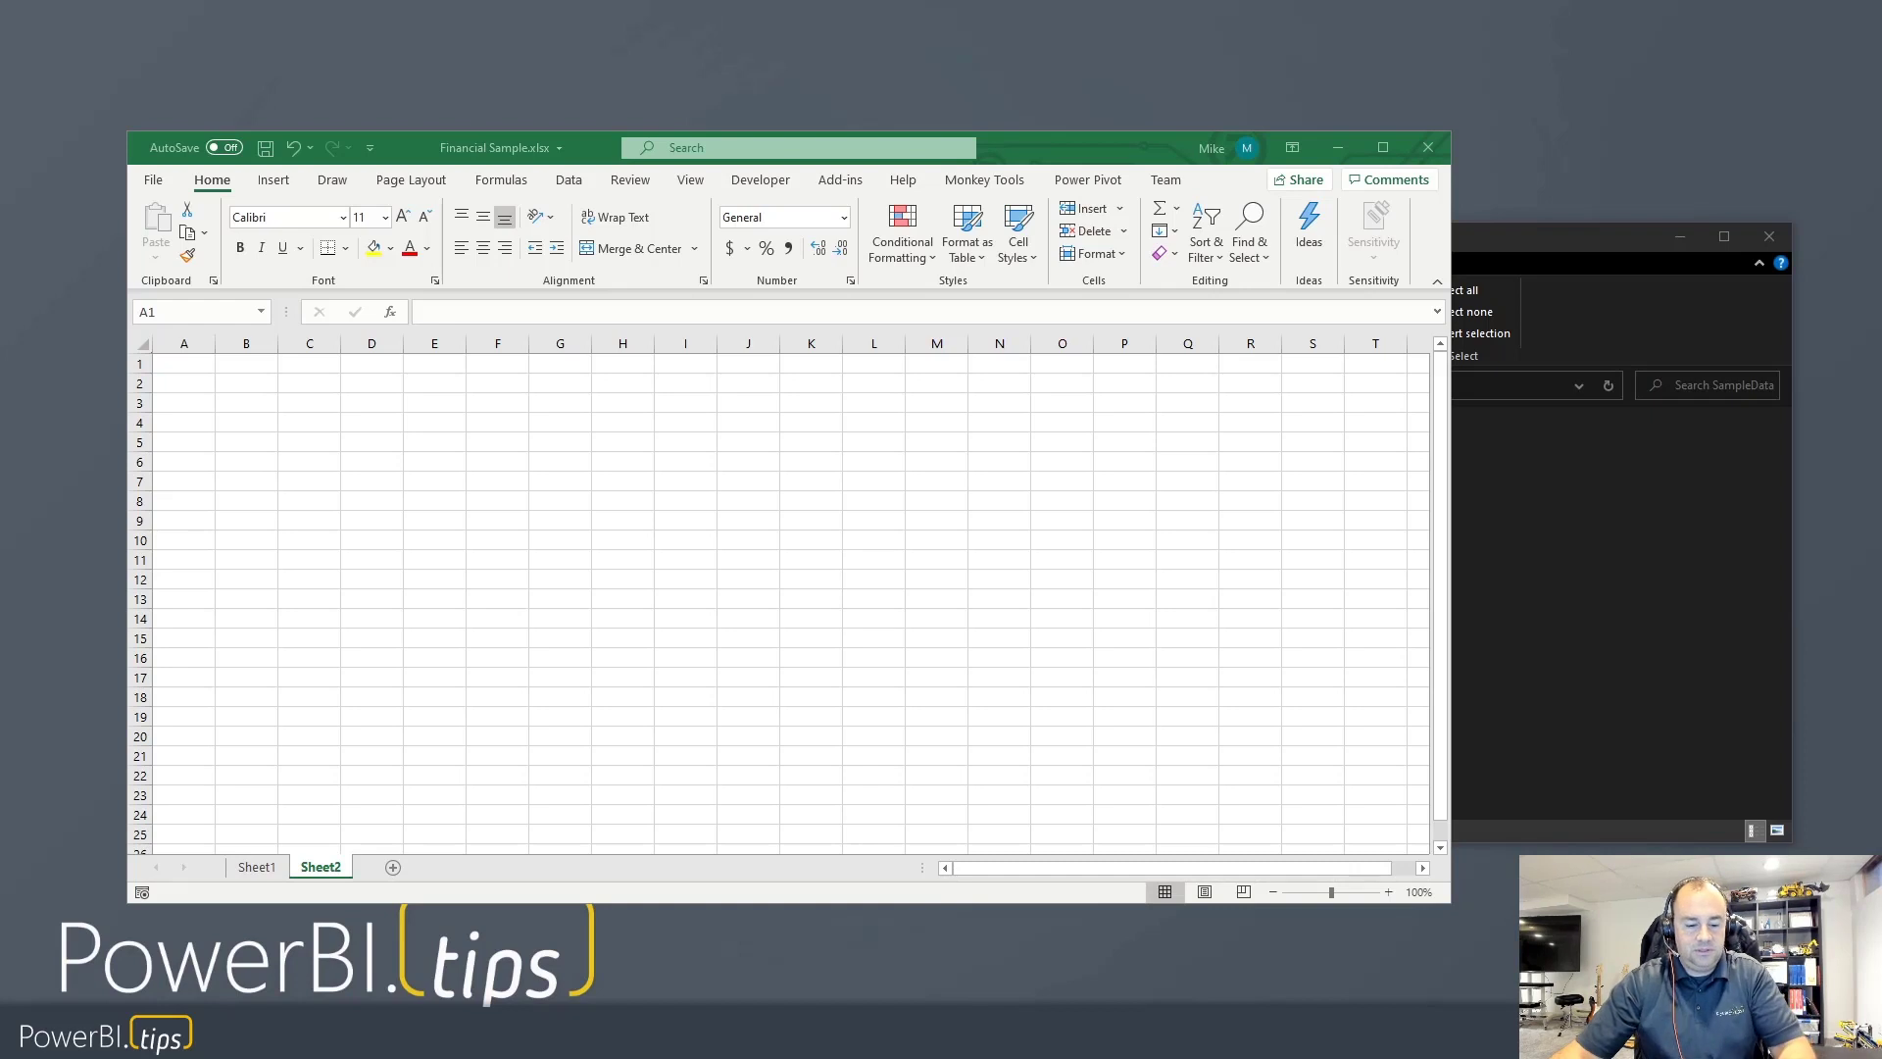
{"action": "key", "text": "ctrl+c"}
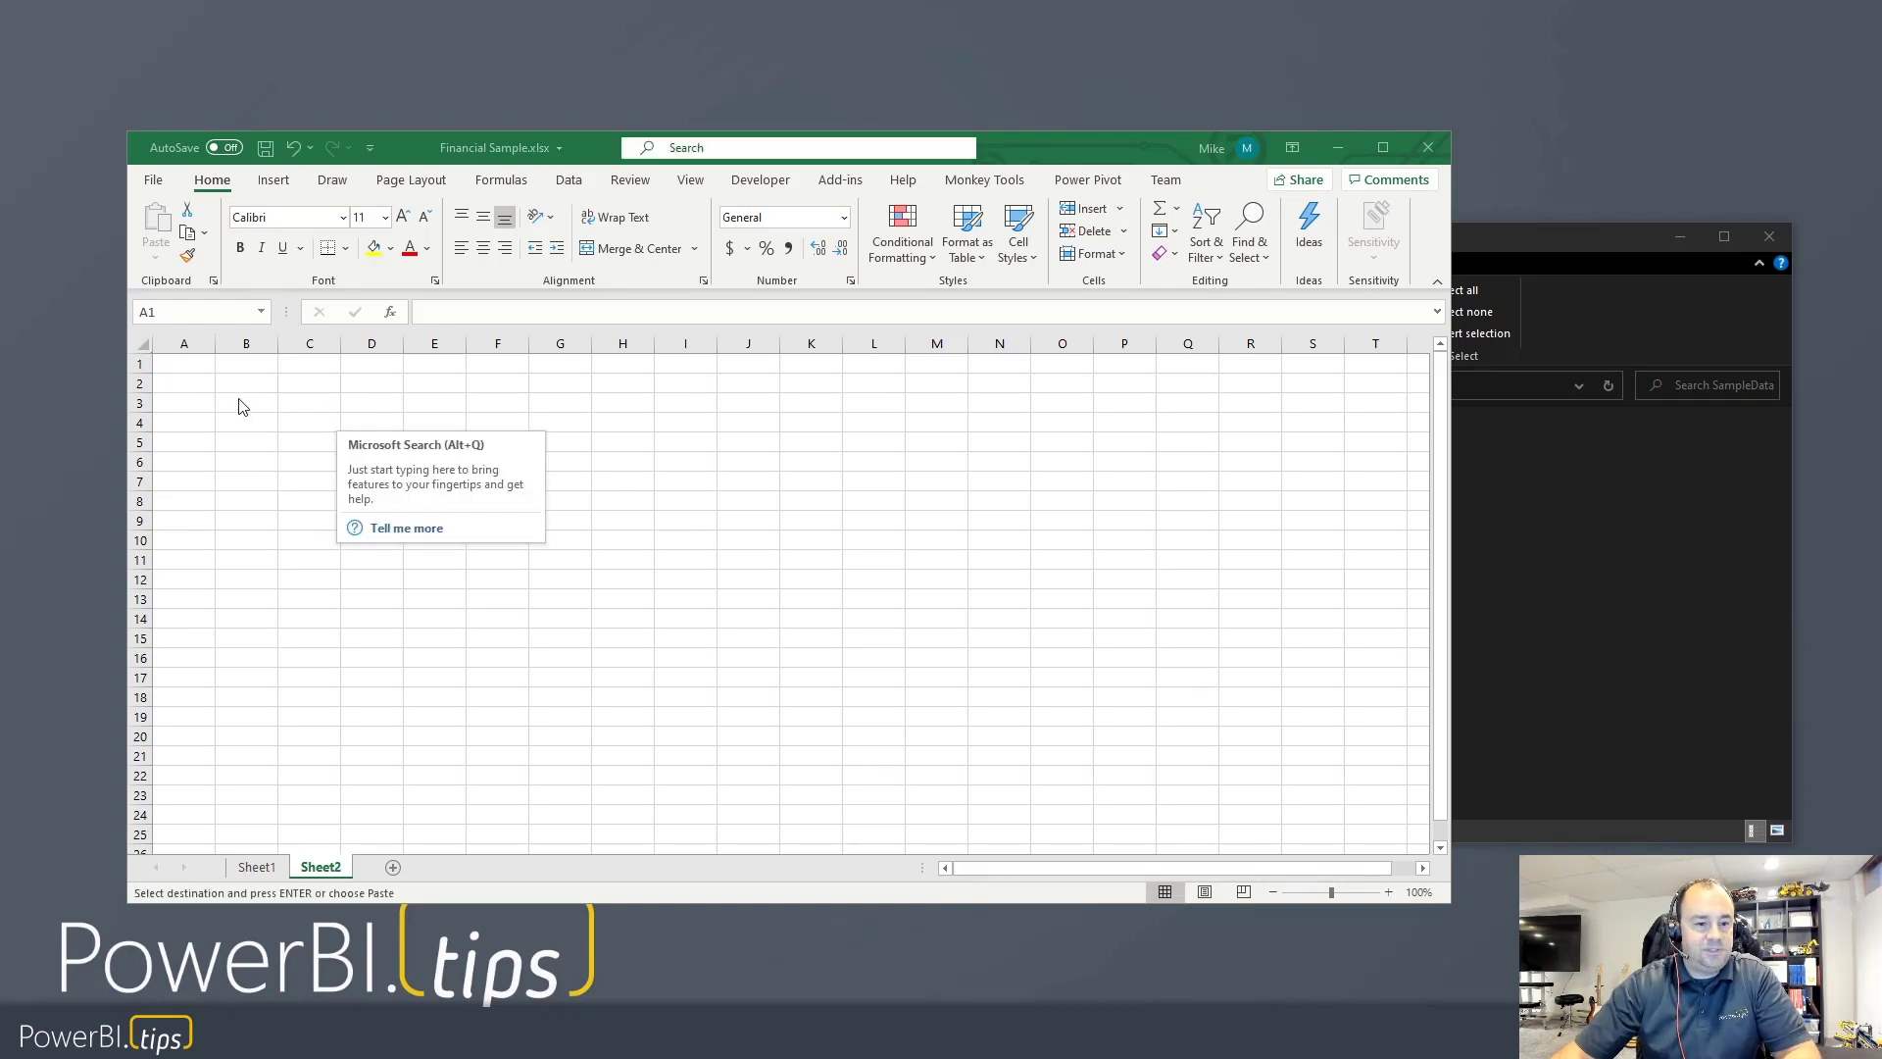
{"action": "left_click", "coordinate": [187, 365]}
{"action": "key", "text": "ctrl+v"}
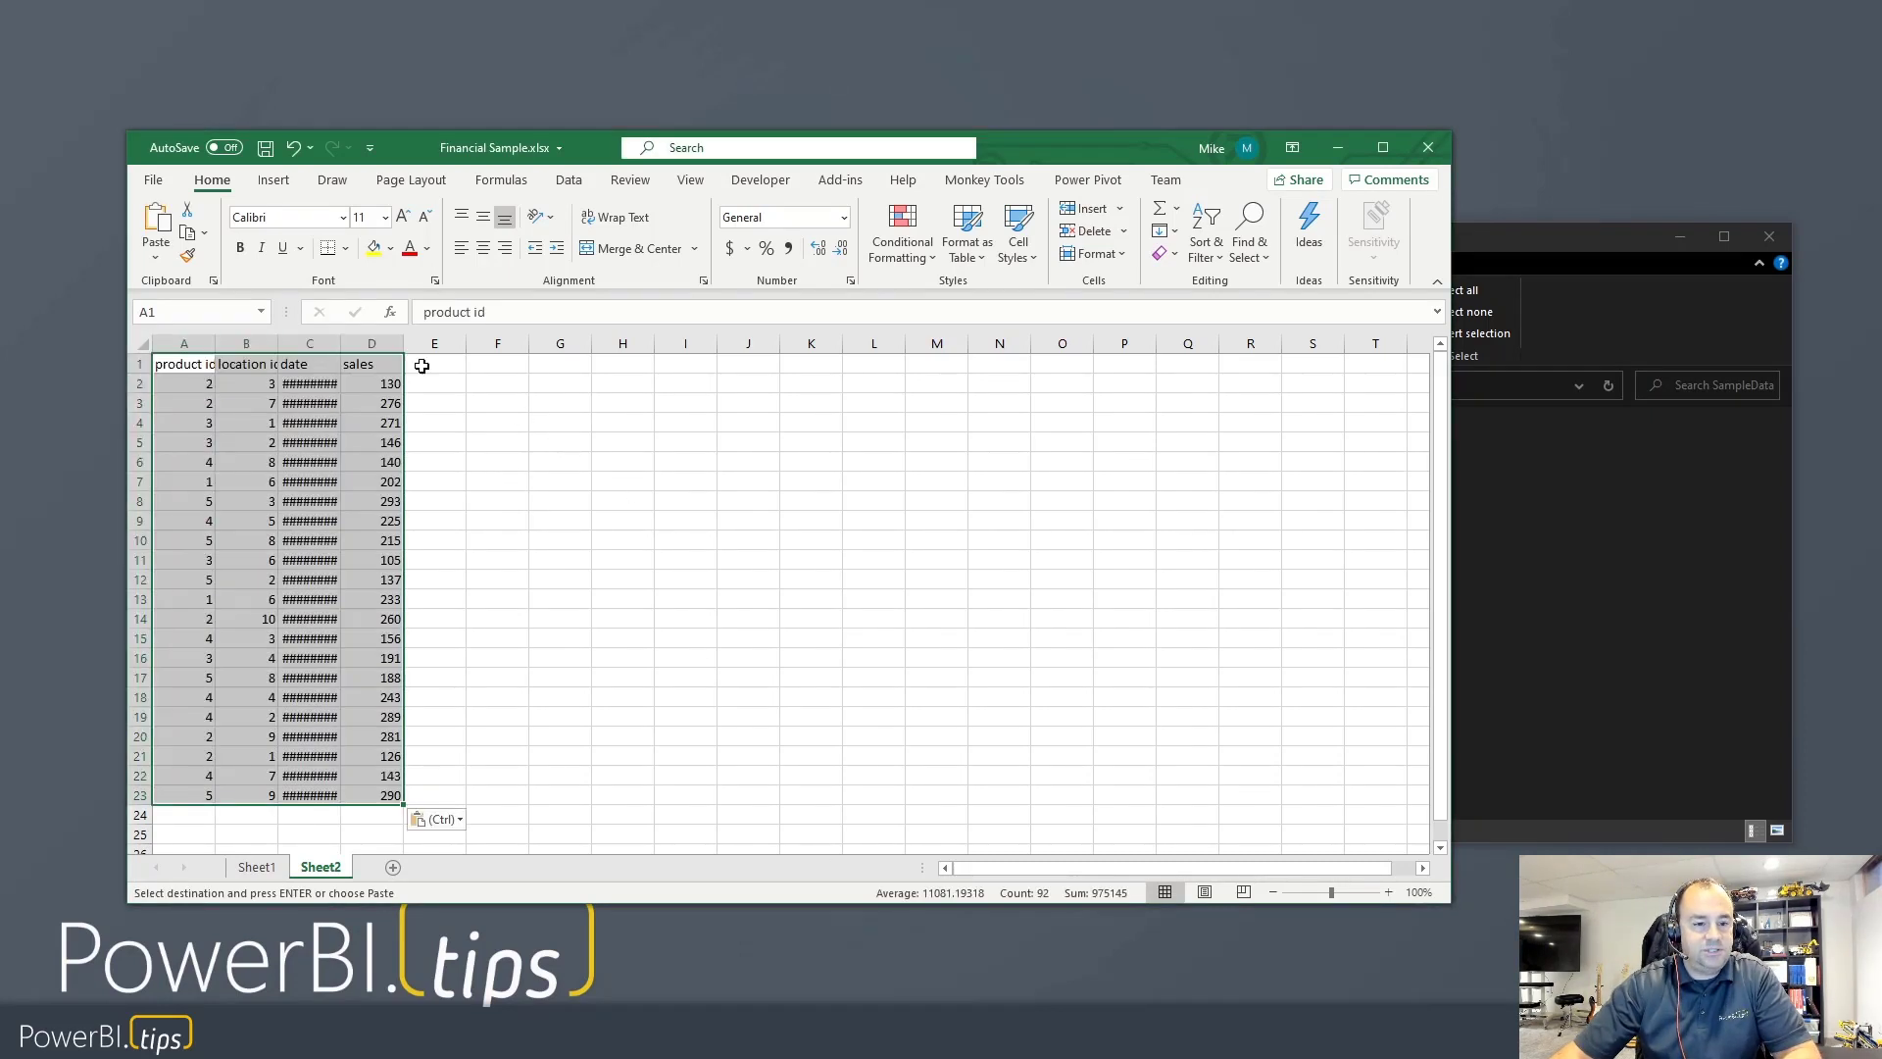
- Autofit the widths of columns A to D on Sheet2 to their contents
{"action": "double_click", "coordinate": [341, 343]}
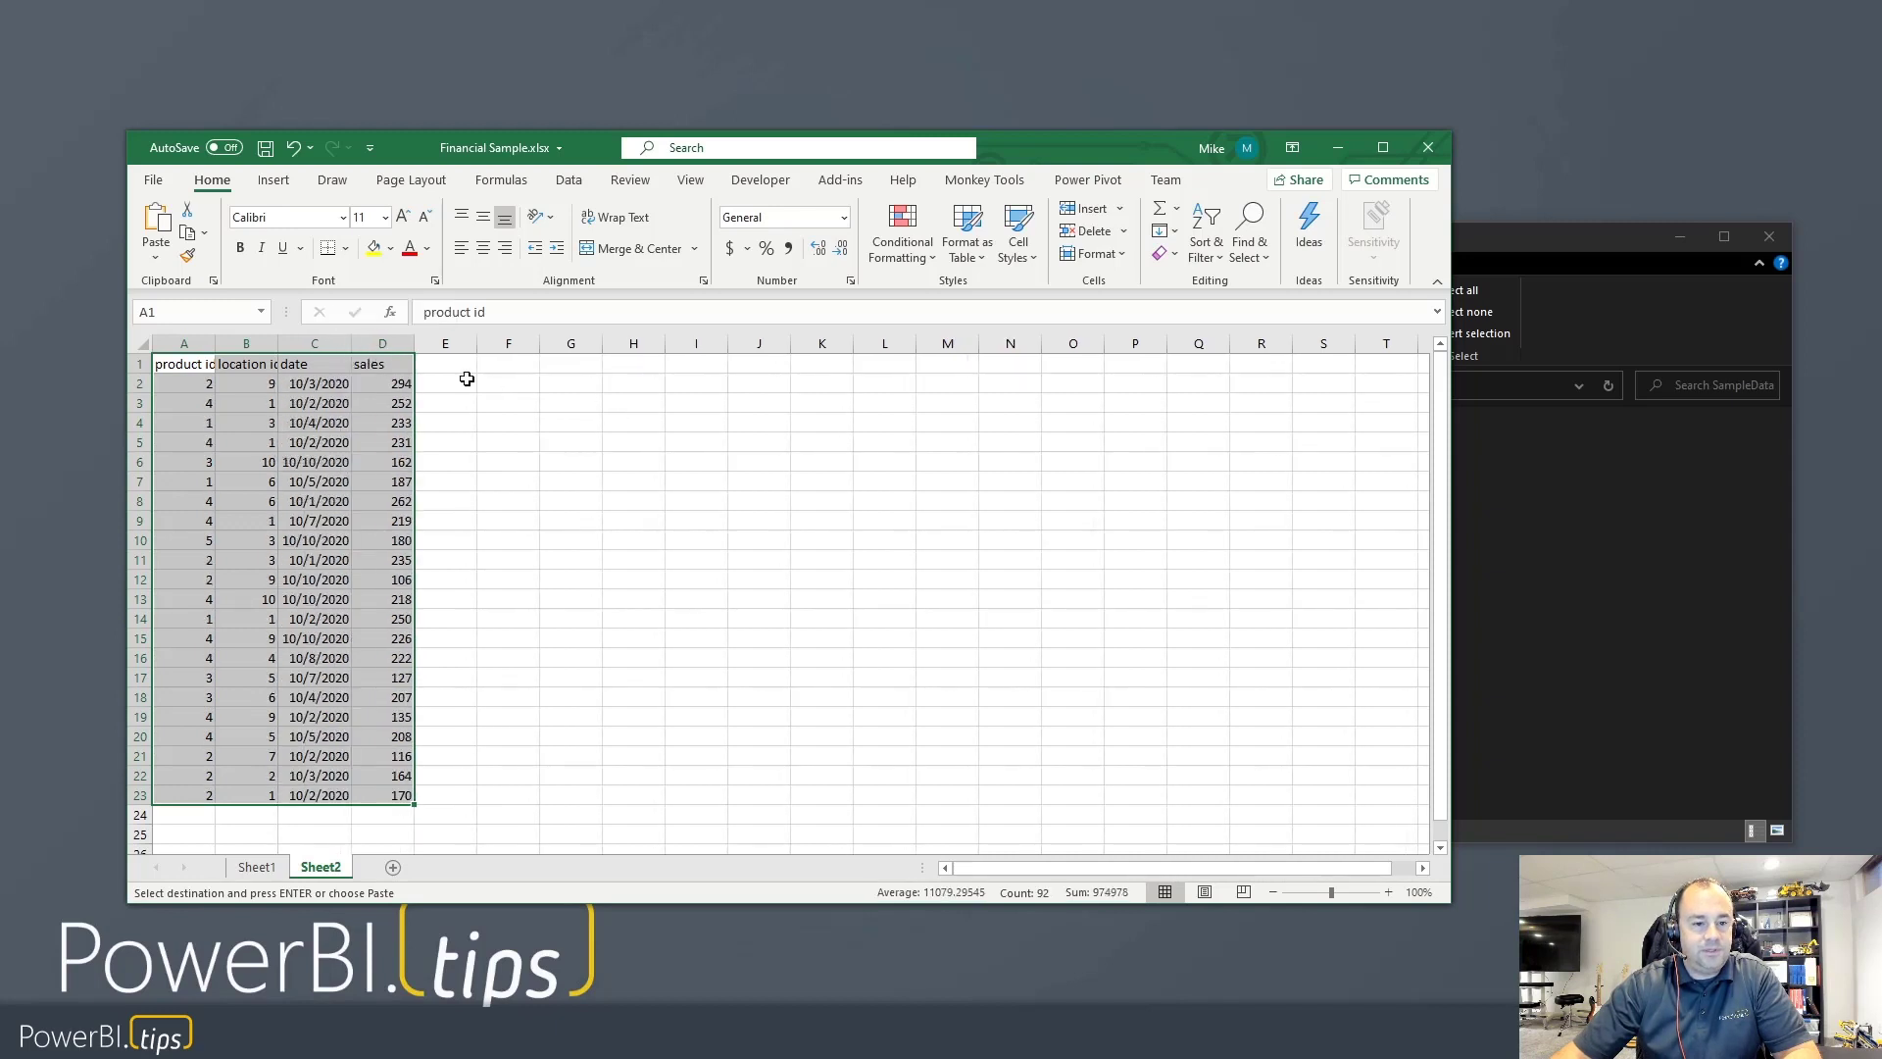
{"action": "left_click", "coordinate": [620, 427]}
{"action": "left_click_drag", "start_coordinate": [189, 339], "coordinate": [378, 344]}
{"action": "double_click", "coordinate": [215, 344]}
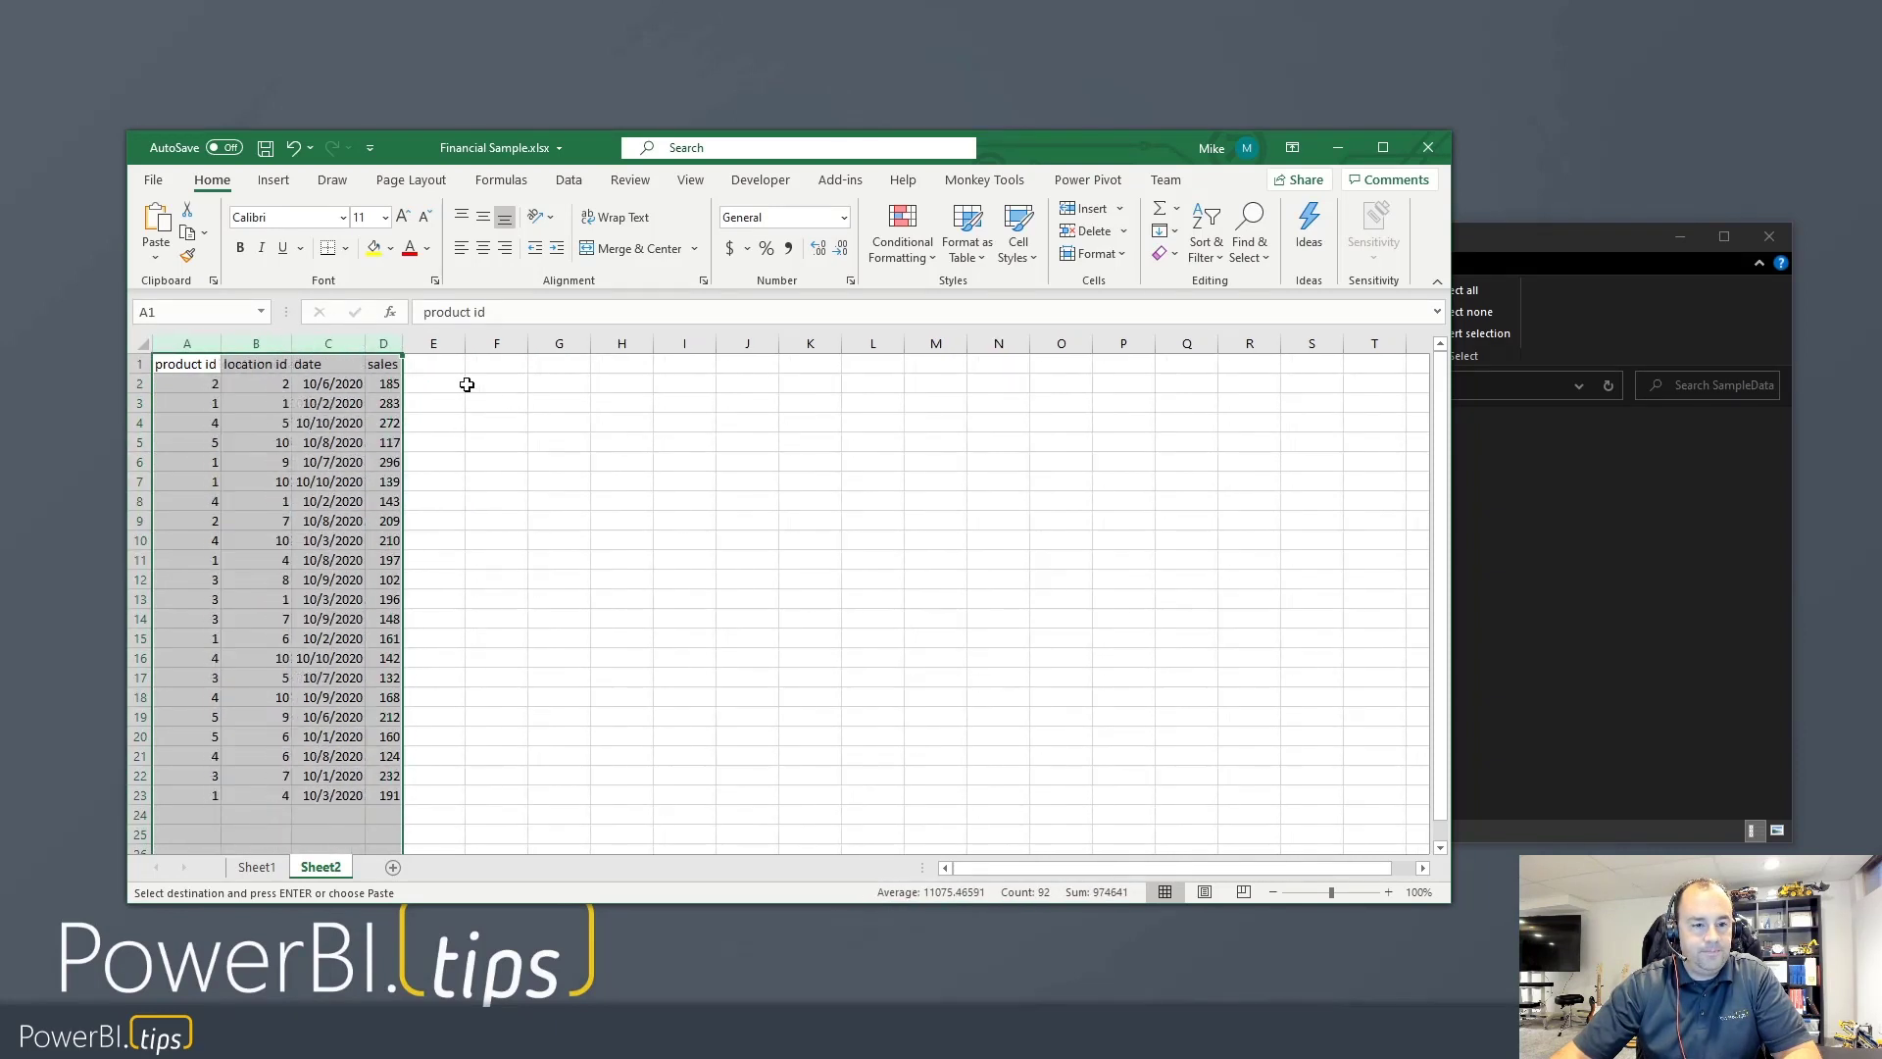
{"action": "left_click", "coordinate": [567, 458]}
- Format the product id, location id, date and sales data as a table with headers in a light black-and-white banded style
{"action": "left_click", "coordinate": [186, 362]}
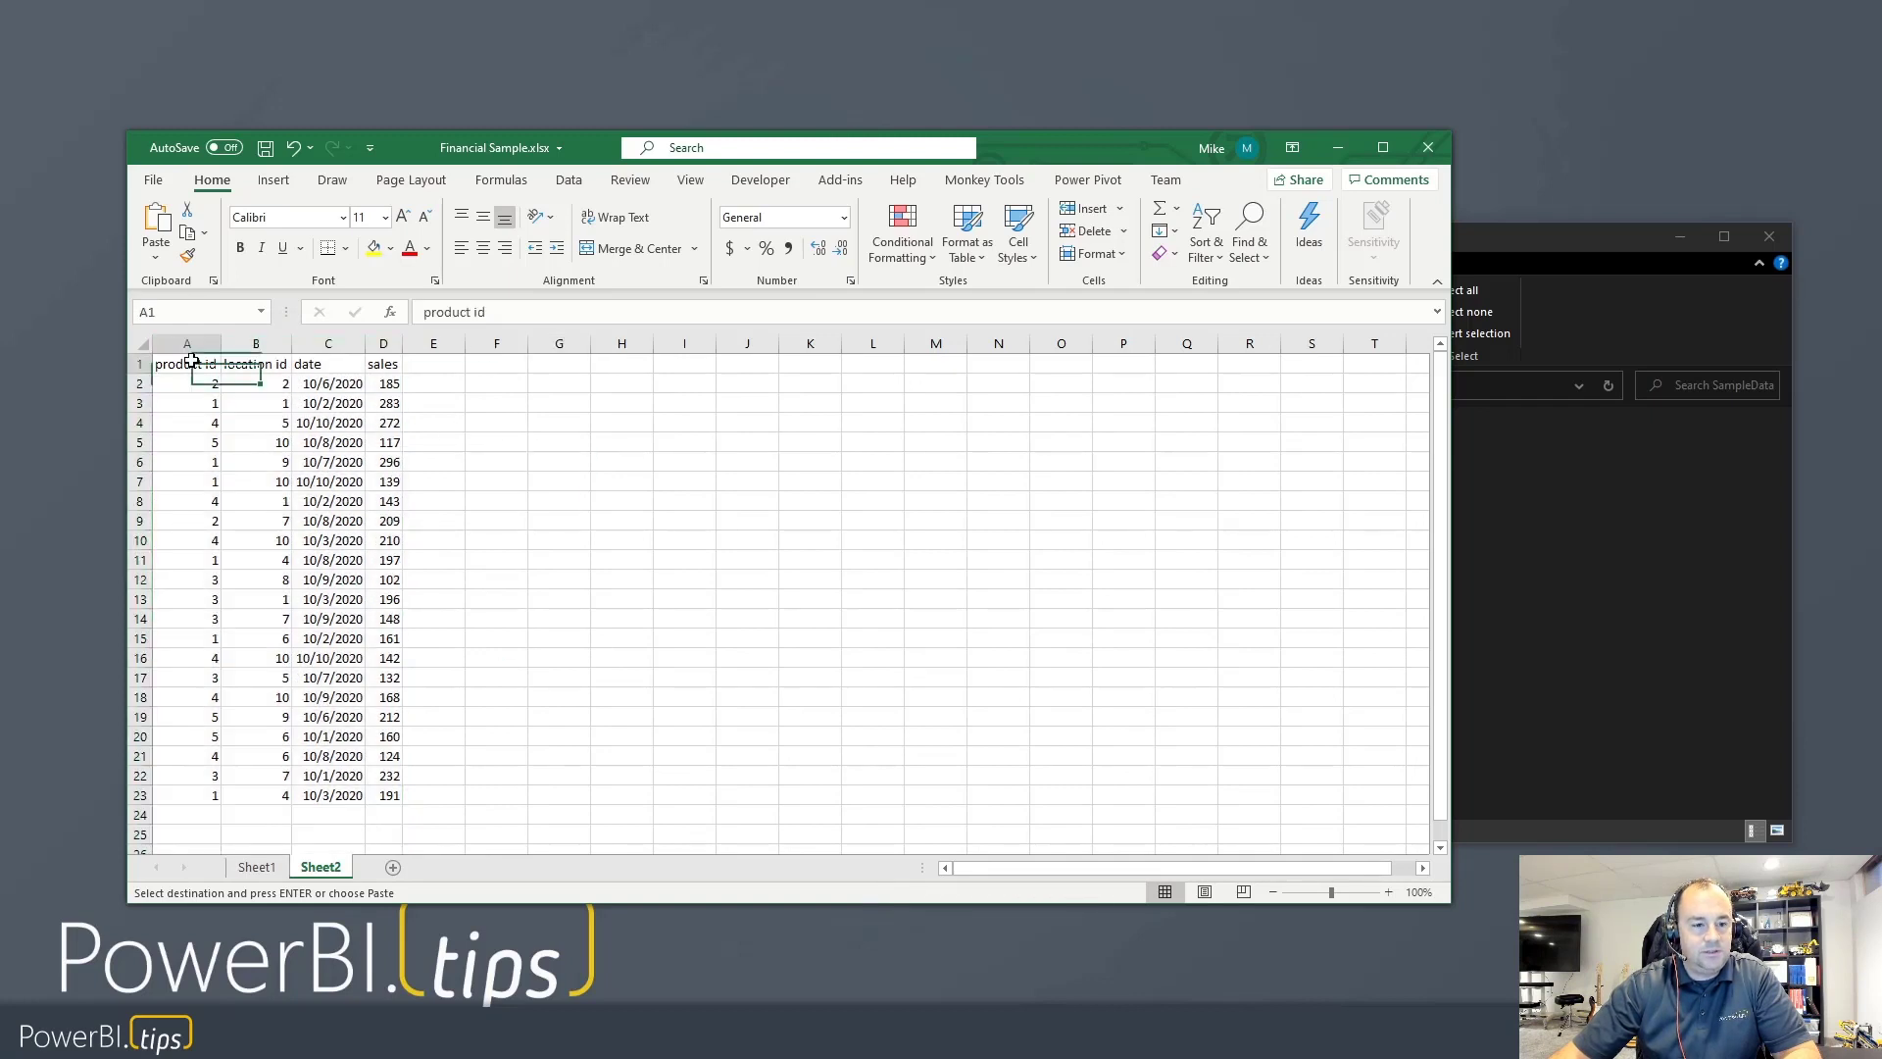
{"action": "key", "text": "ctrl+a"}
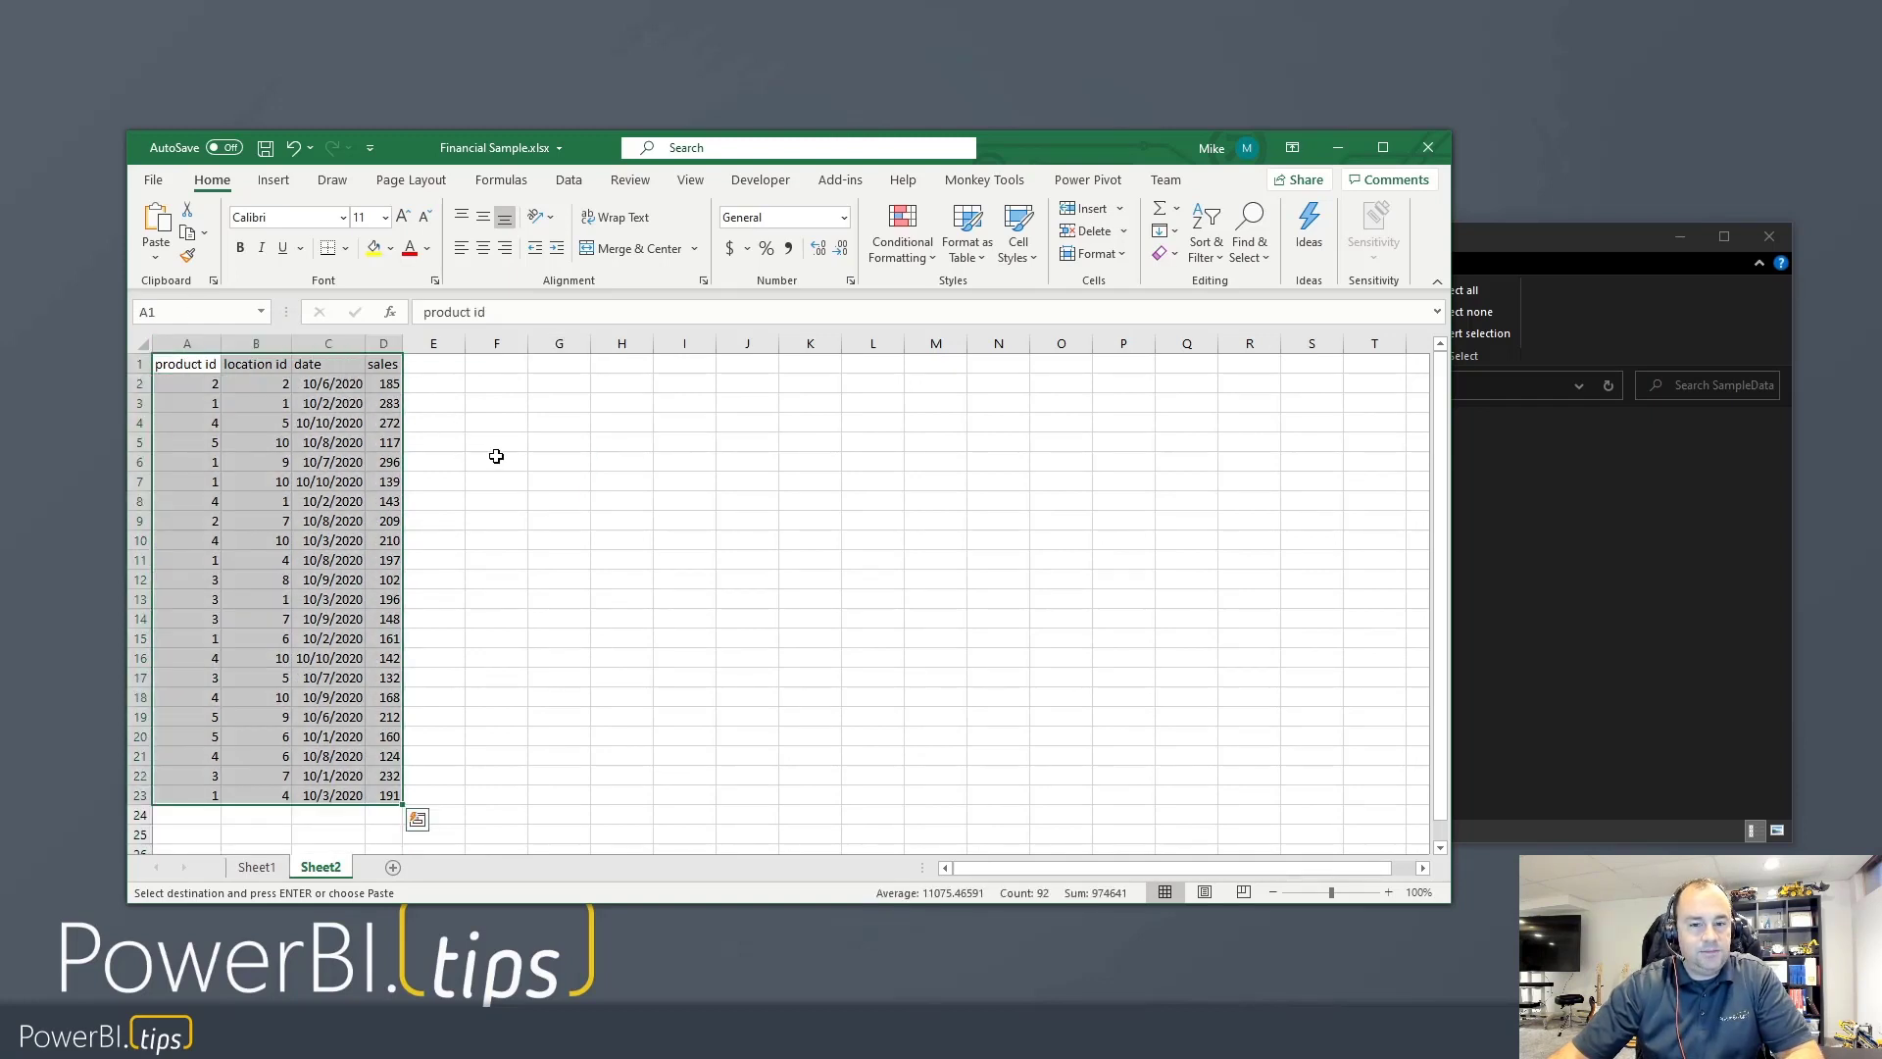
{"action": "left_click", "coordinate": [990, 214]}
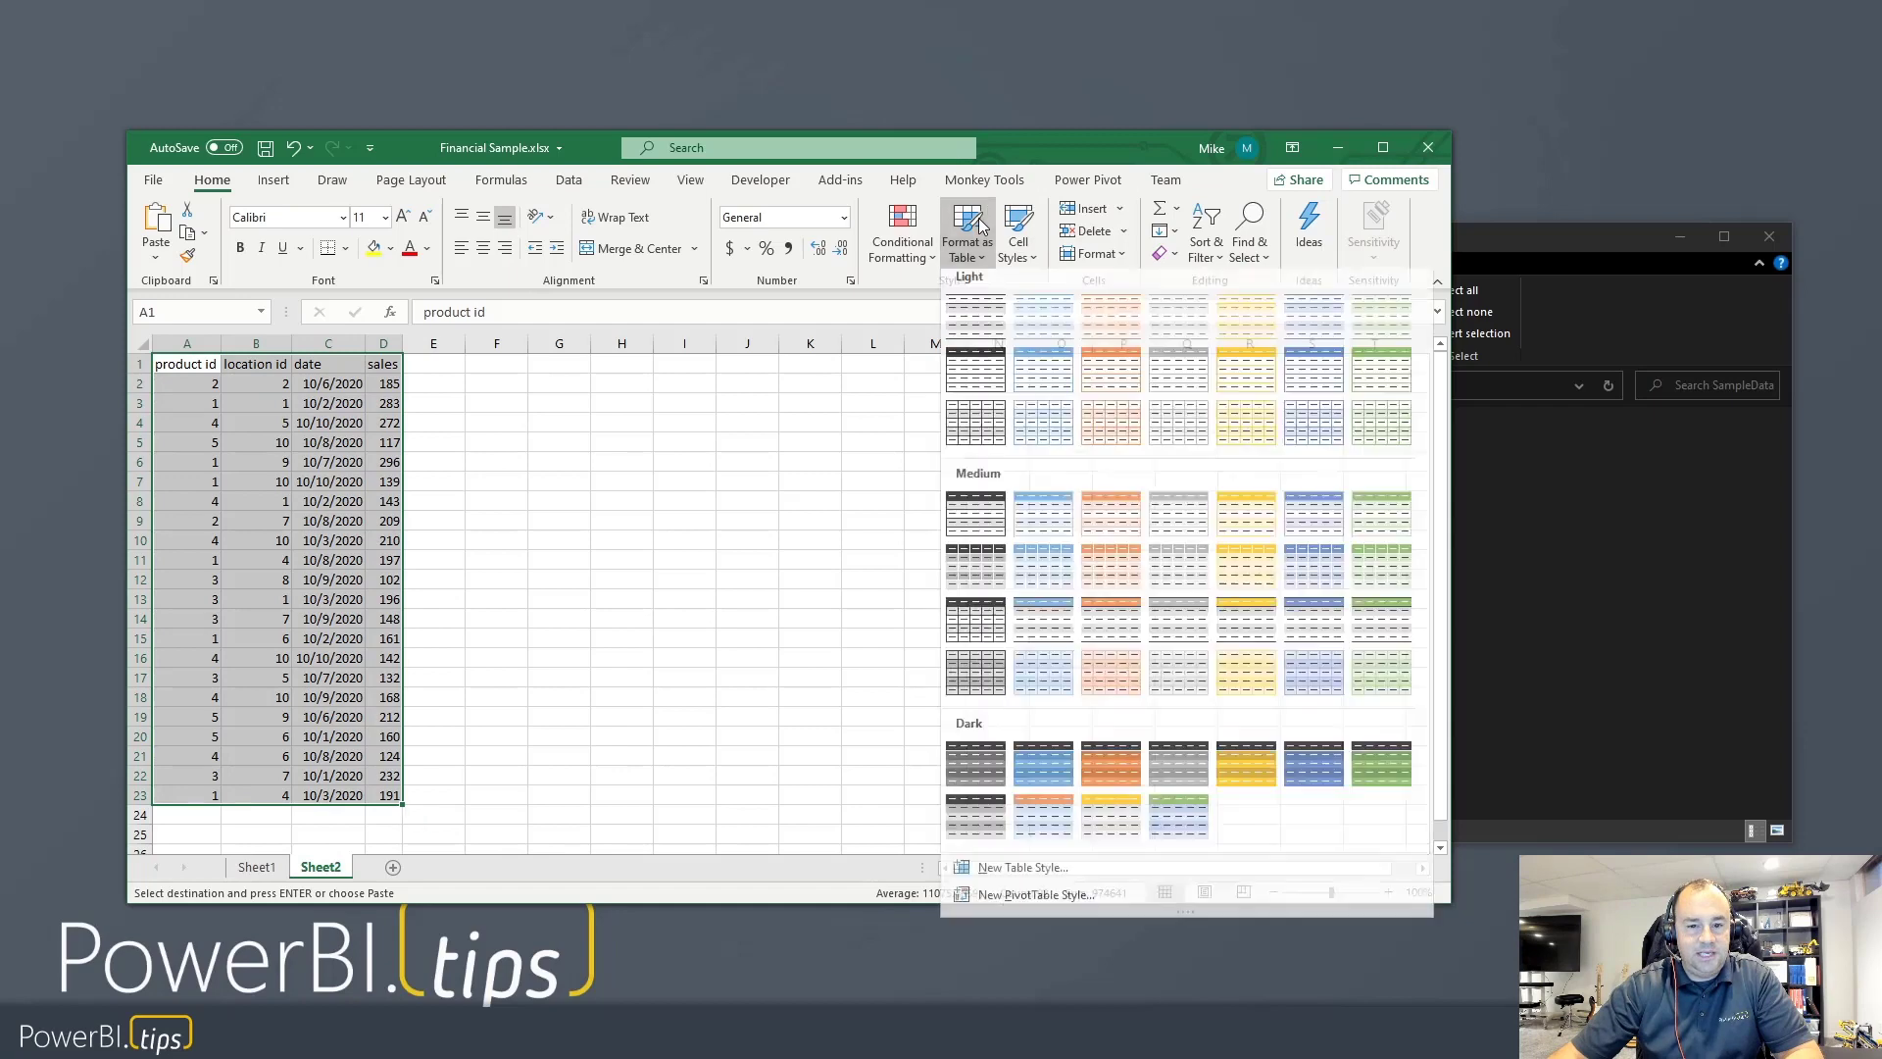
{"action": "left_click", "coordinate": [972, 370]}
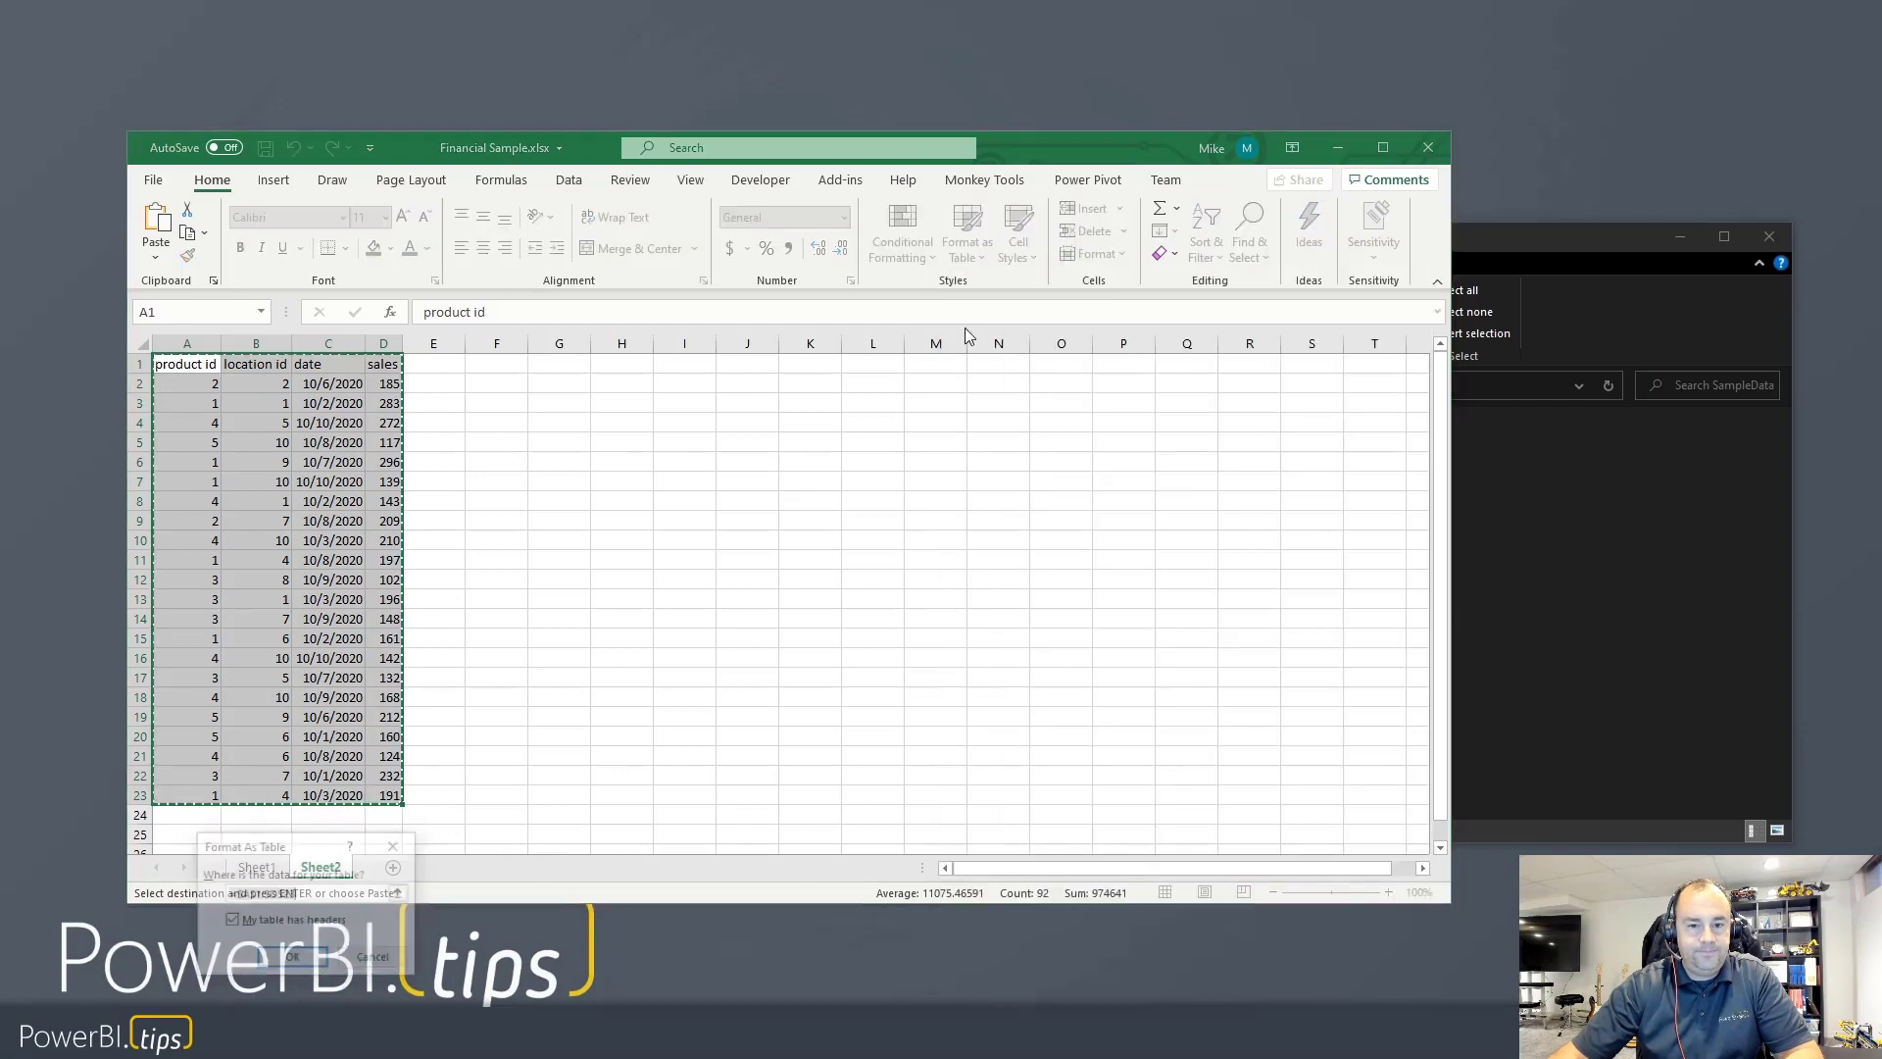
{"action": "left_click", "coordinate": [293, 958]}
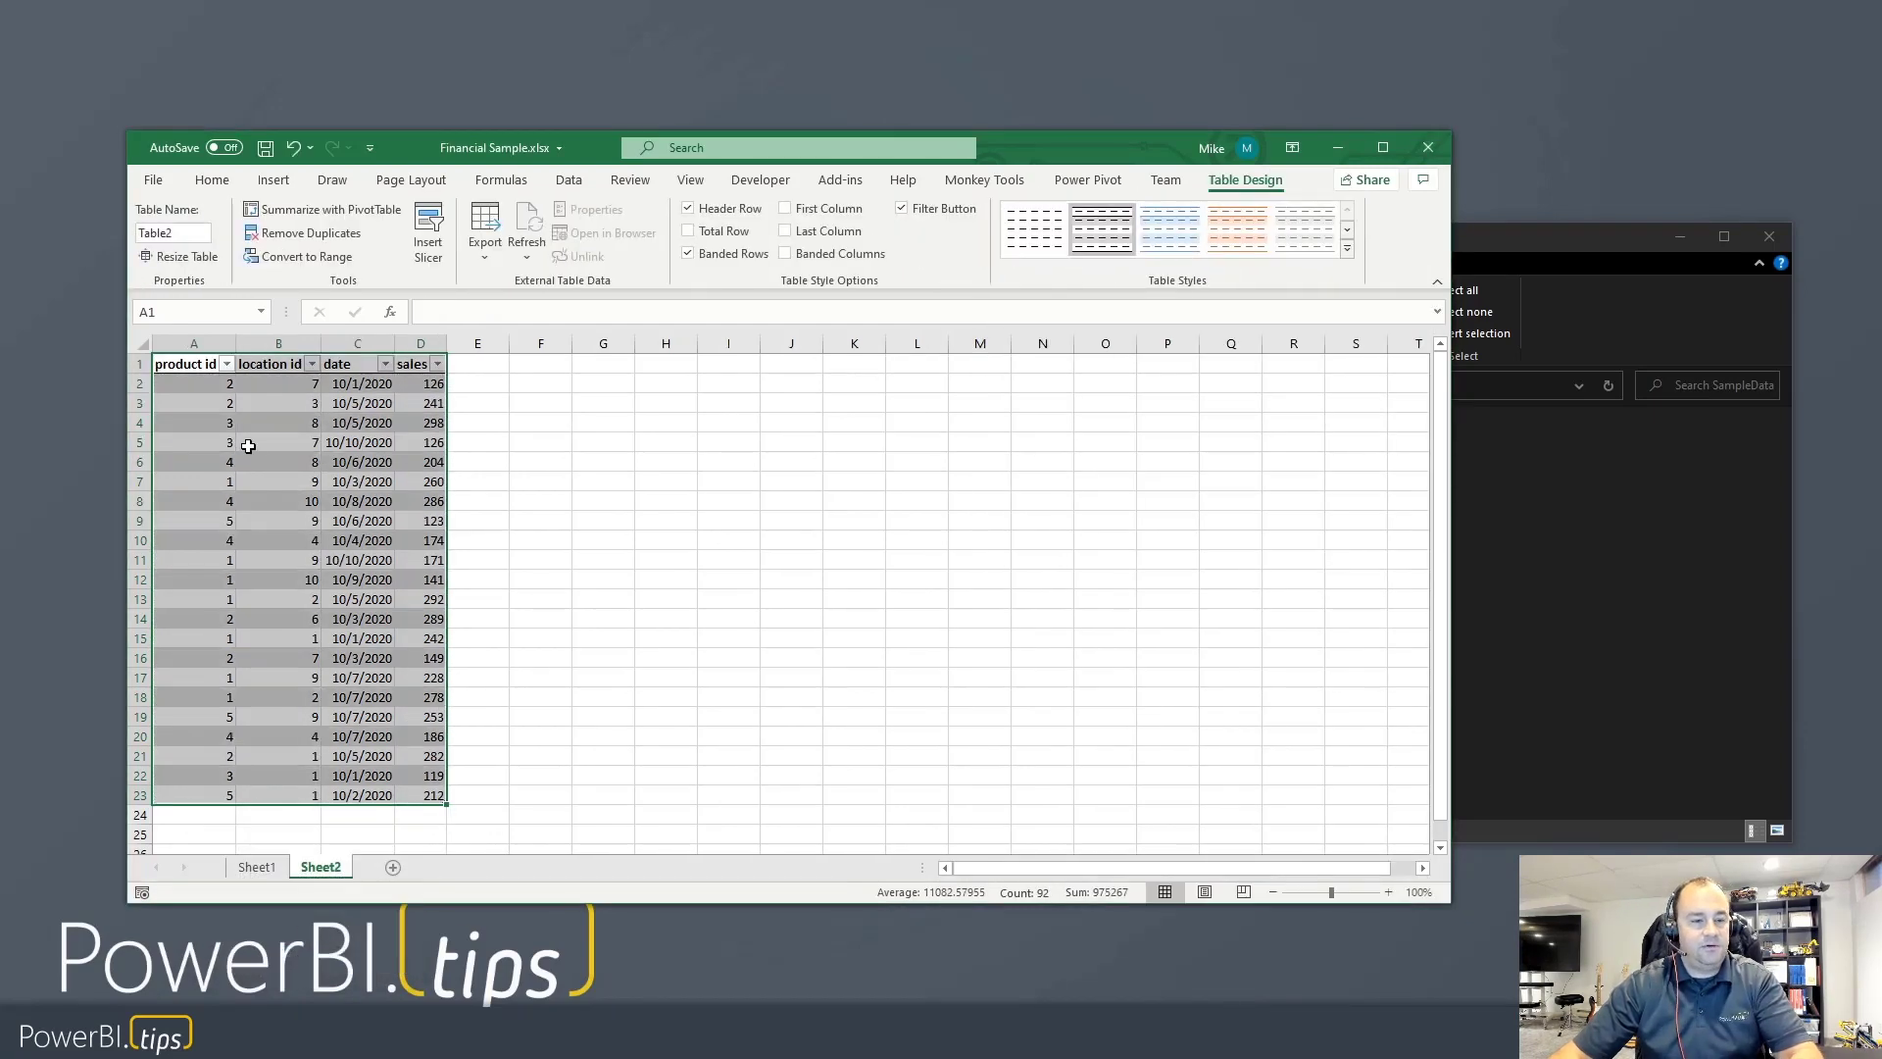
- Name the sales table fact_sales
{"action": "left_click", "coordinate": [189, 230]}
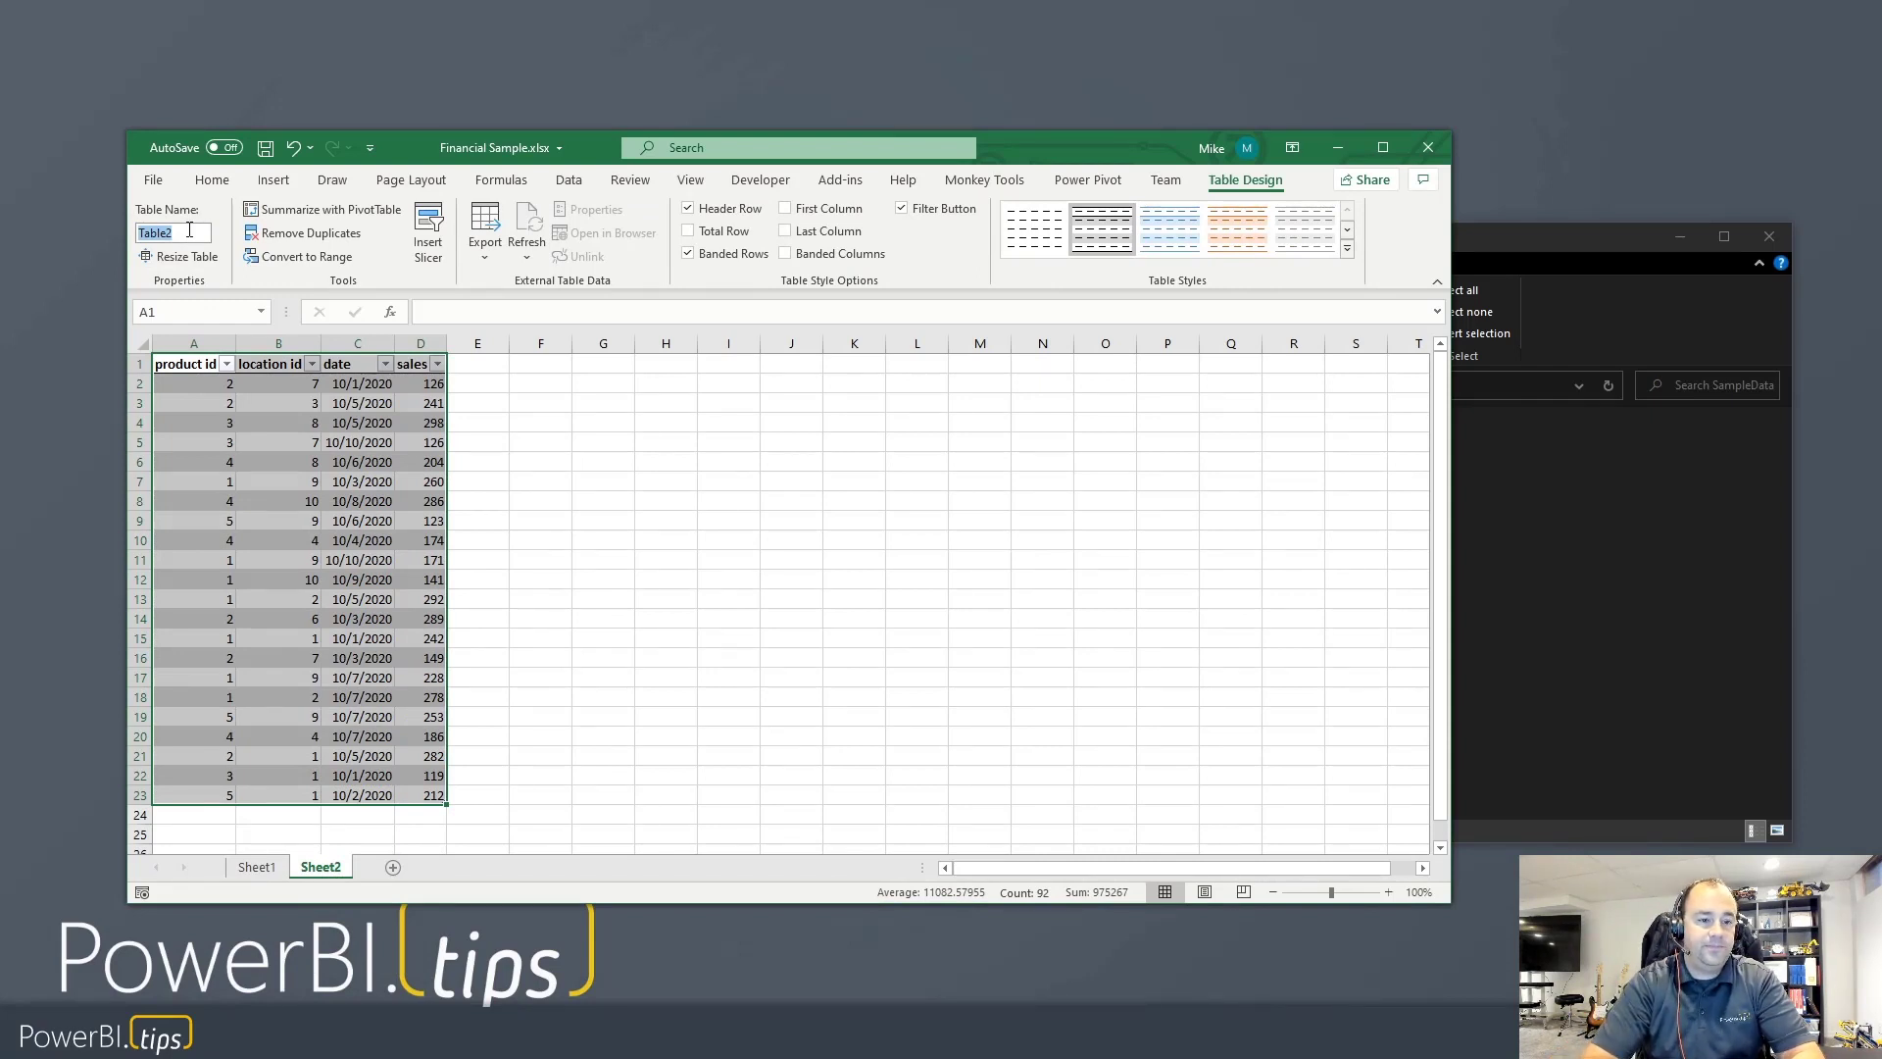
{"action": "type", "text": "fact_sales"}
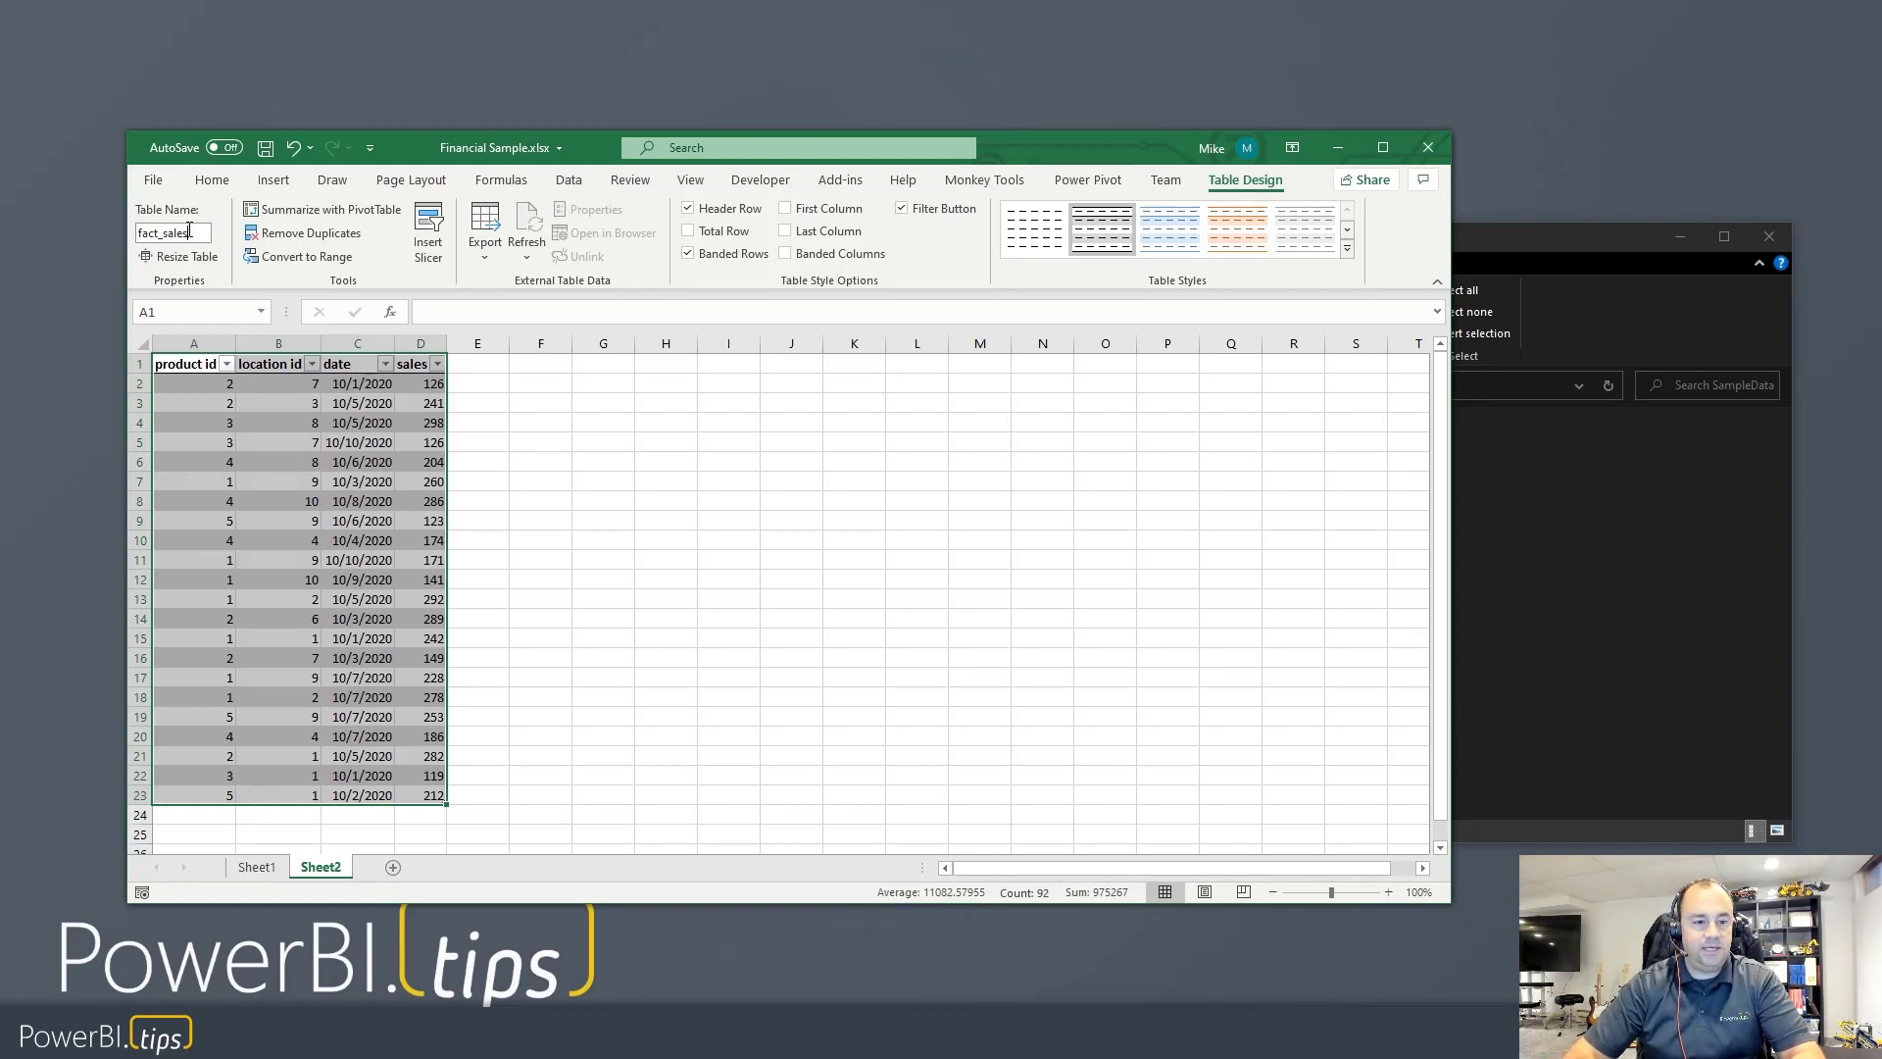
{"action": "left_click", "coordinate": [558, 487]}
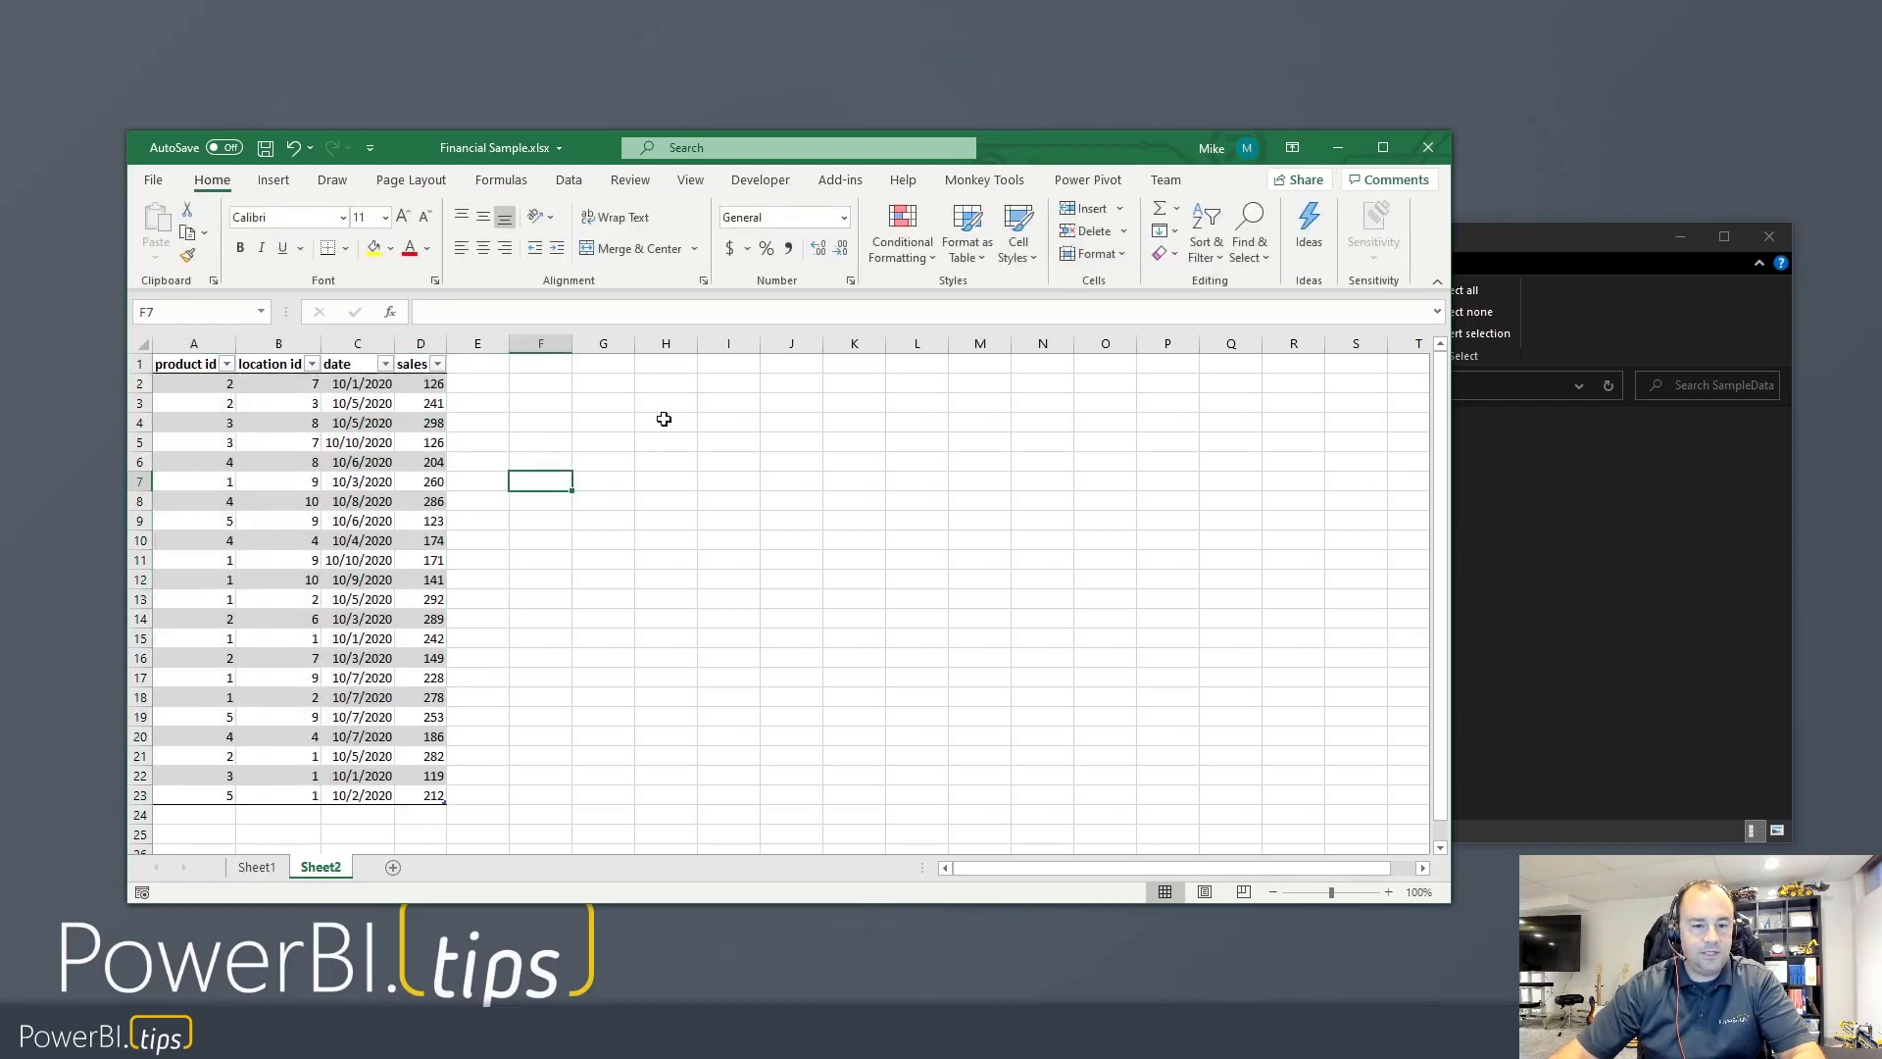
- Copy the product id and name list from its source and paste it at cell G1 on Sheet2
{"action": "left_click", "coordinate": [608, 370]}
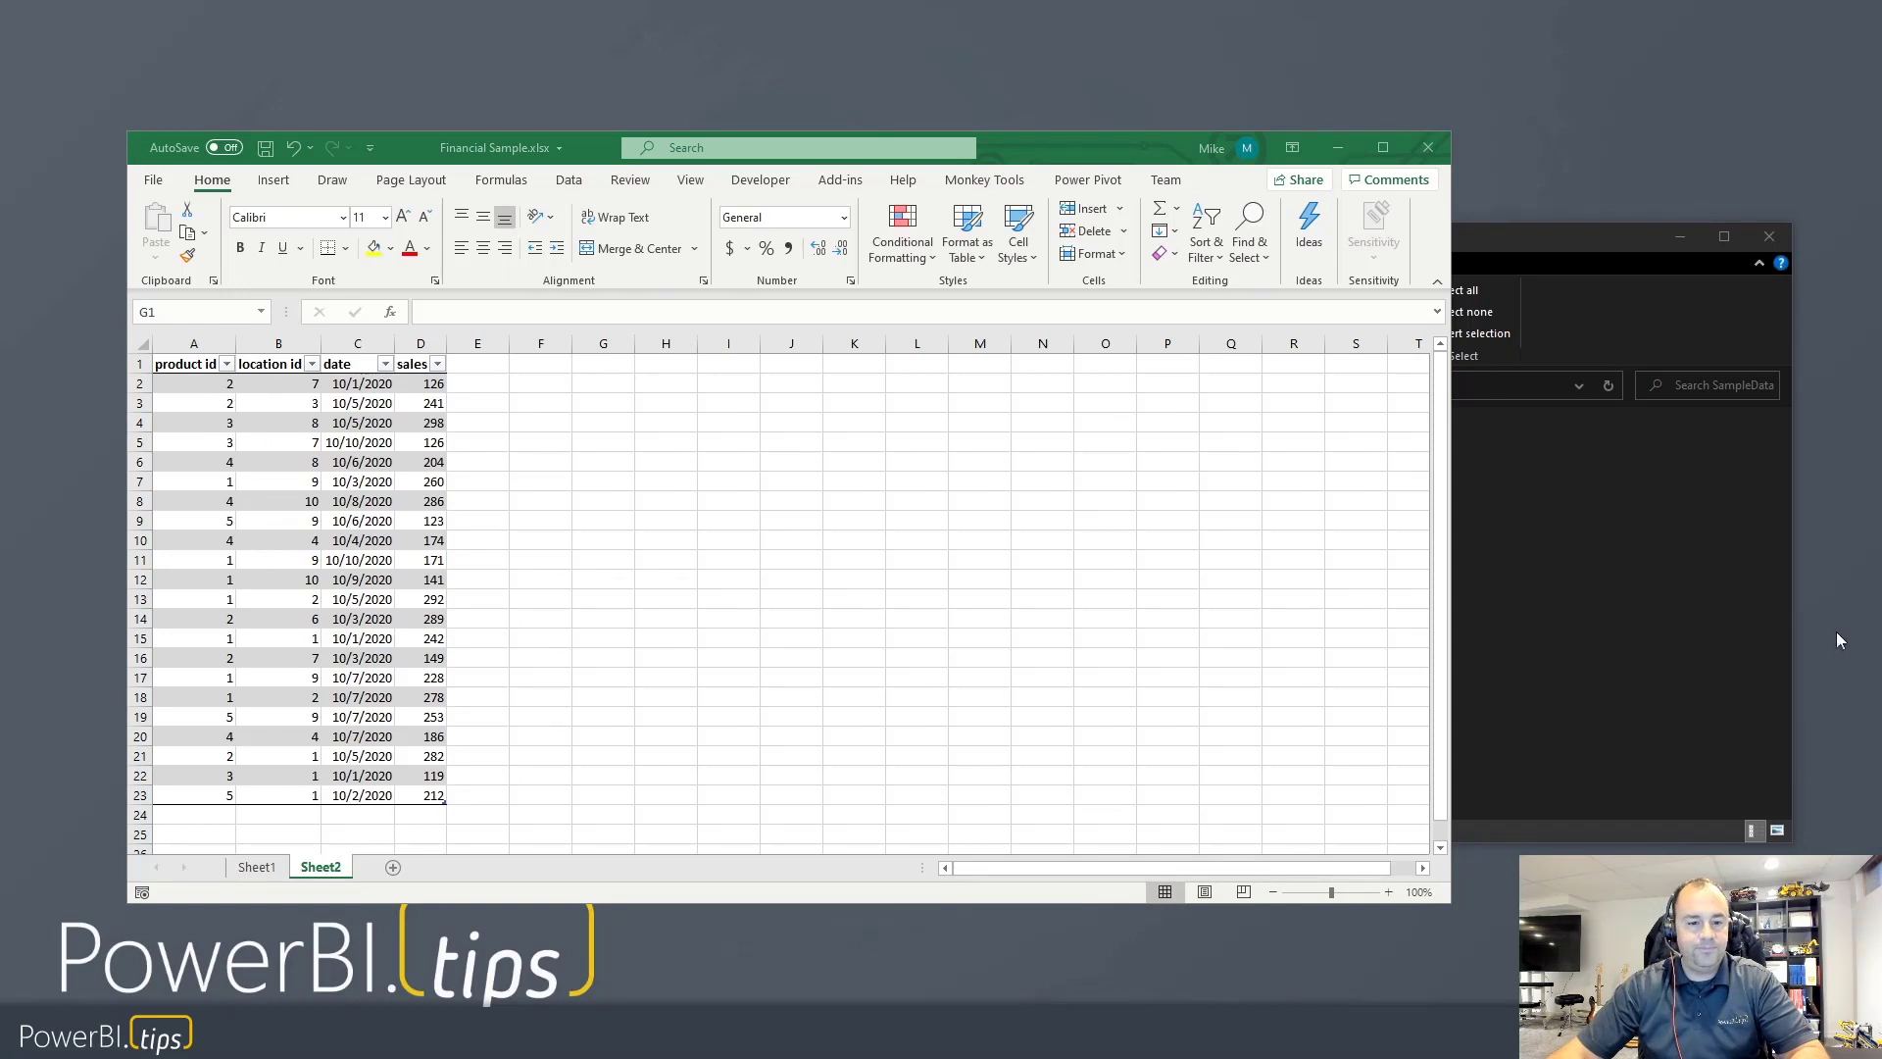
{"action": "left_click", "coordinate": [612, 363]}
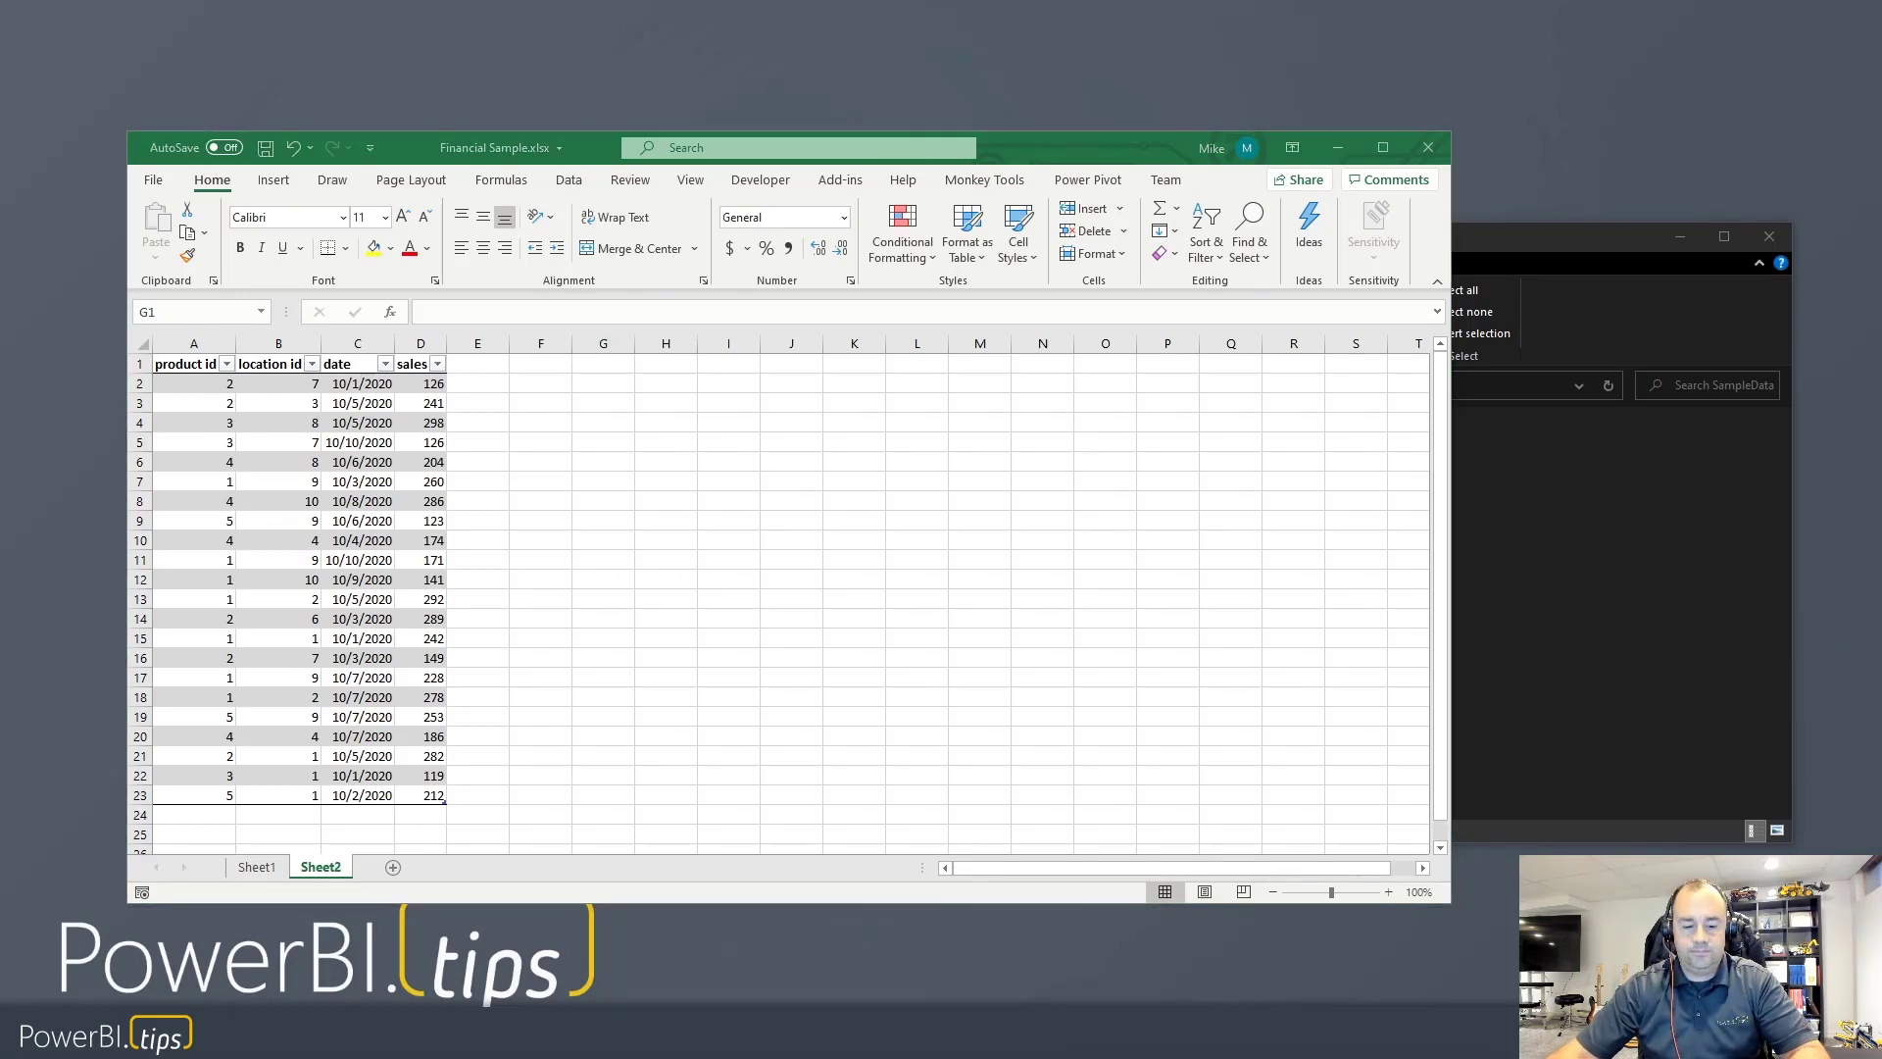
{"action": "key", "text": "ctrl+c"}
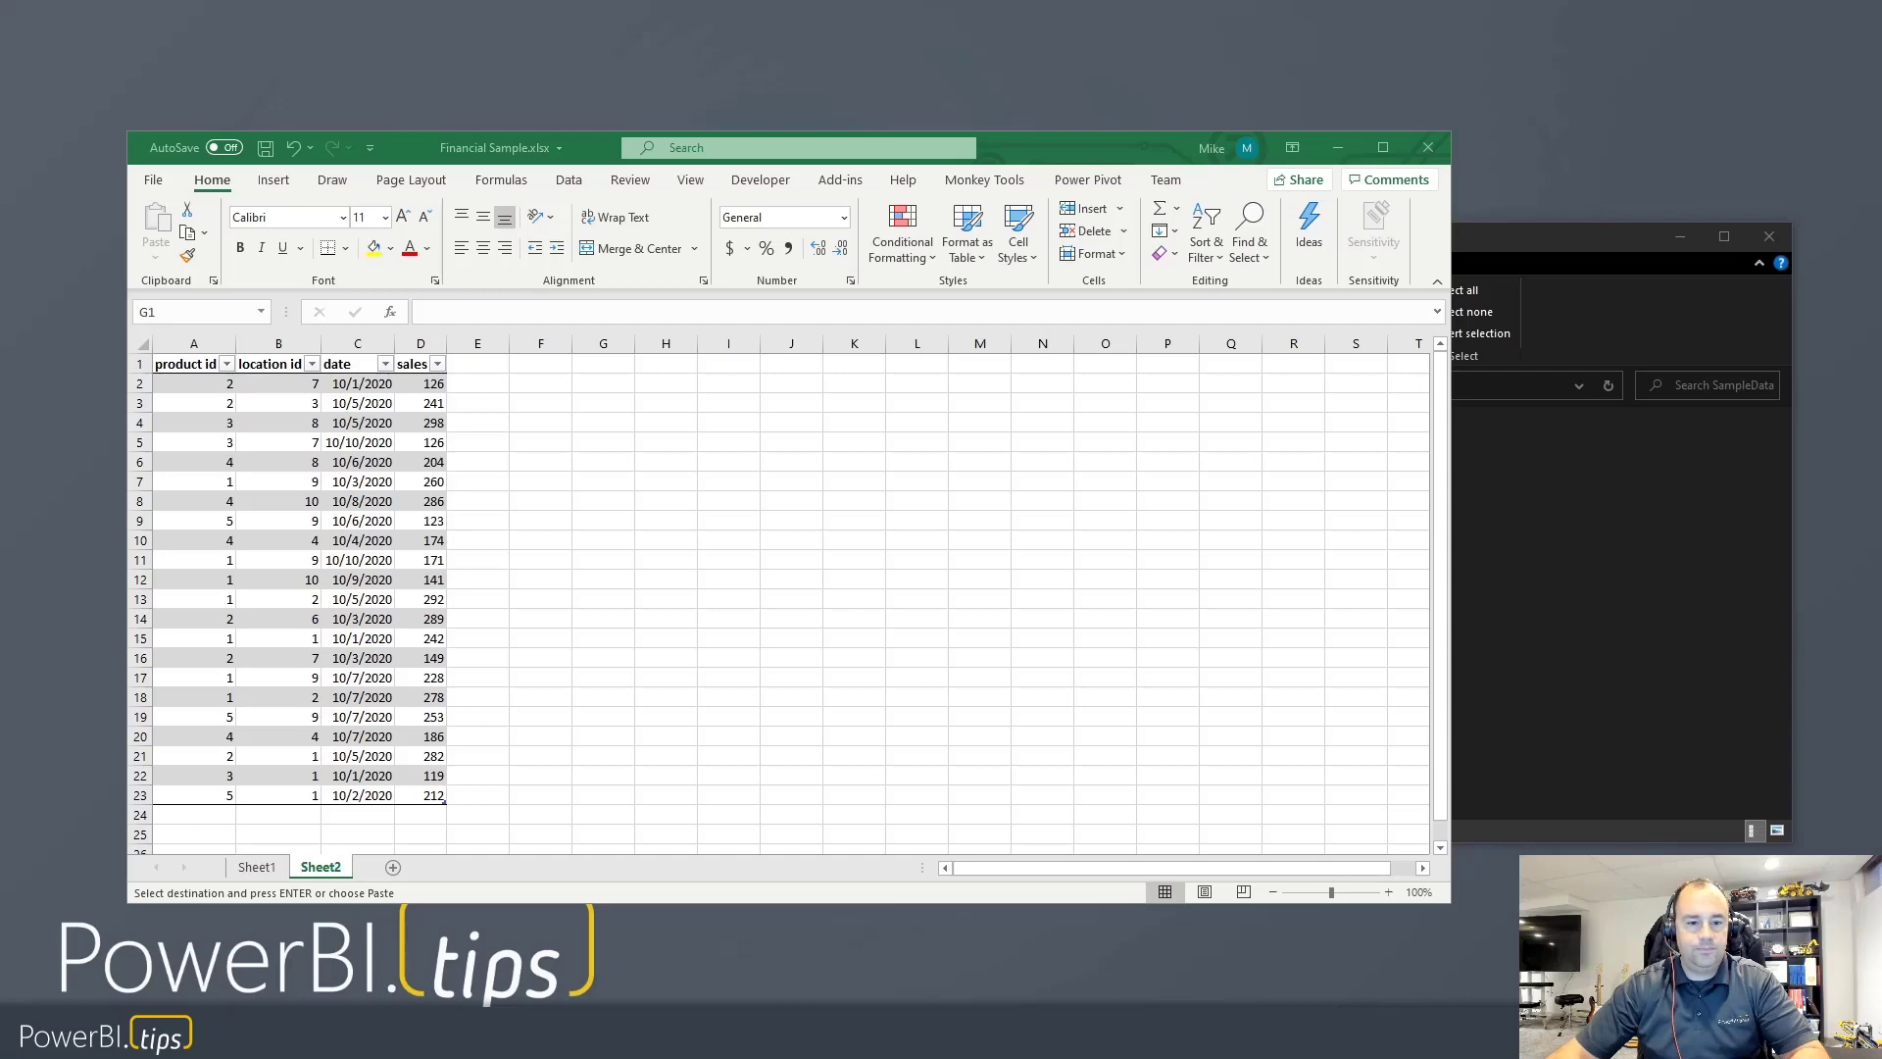
{"action": "left_click", "coordinate": [600, 369]}
{"action": "key", "text": "ctrl+v"}
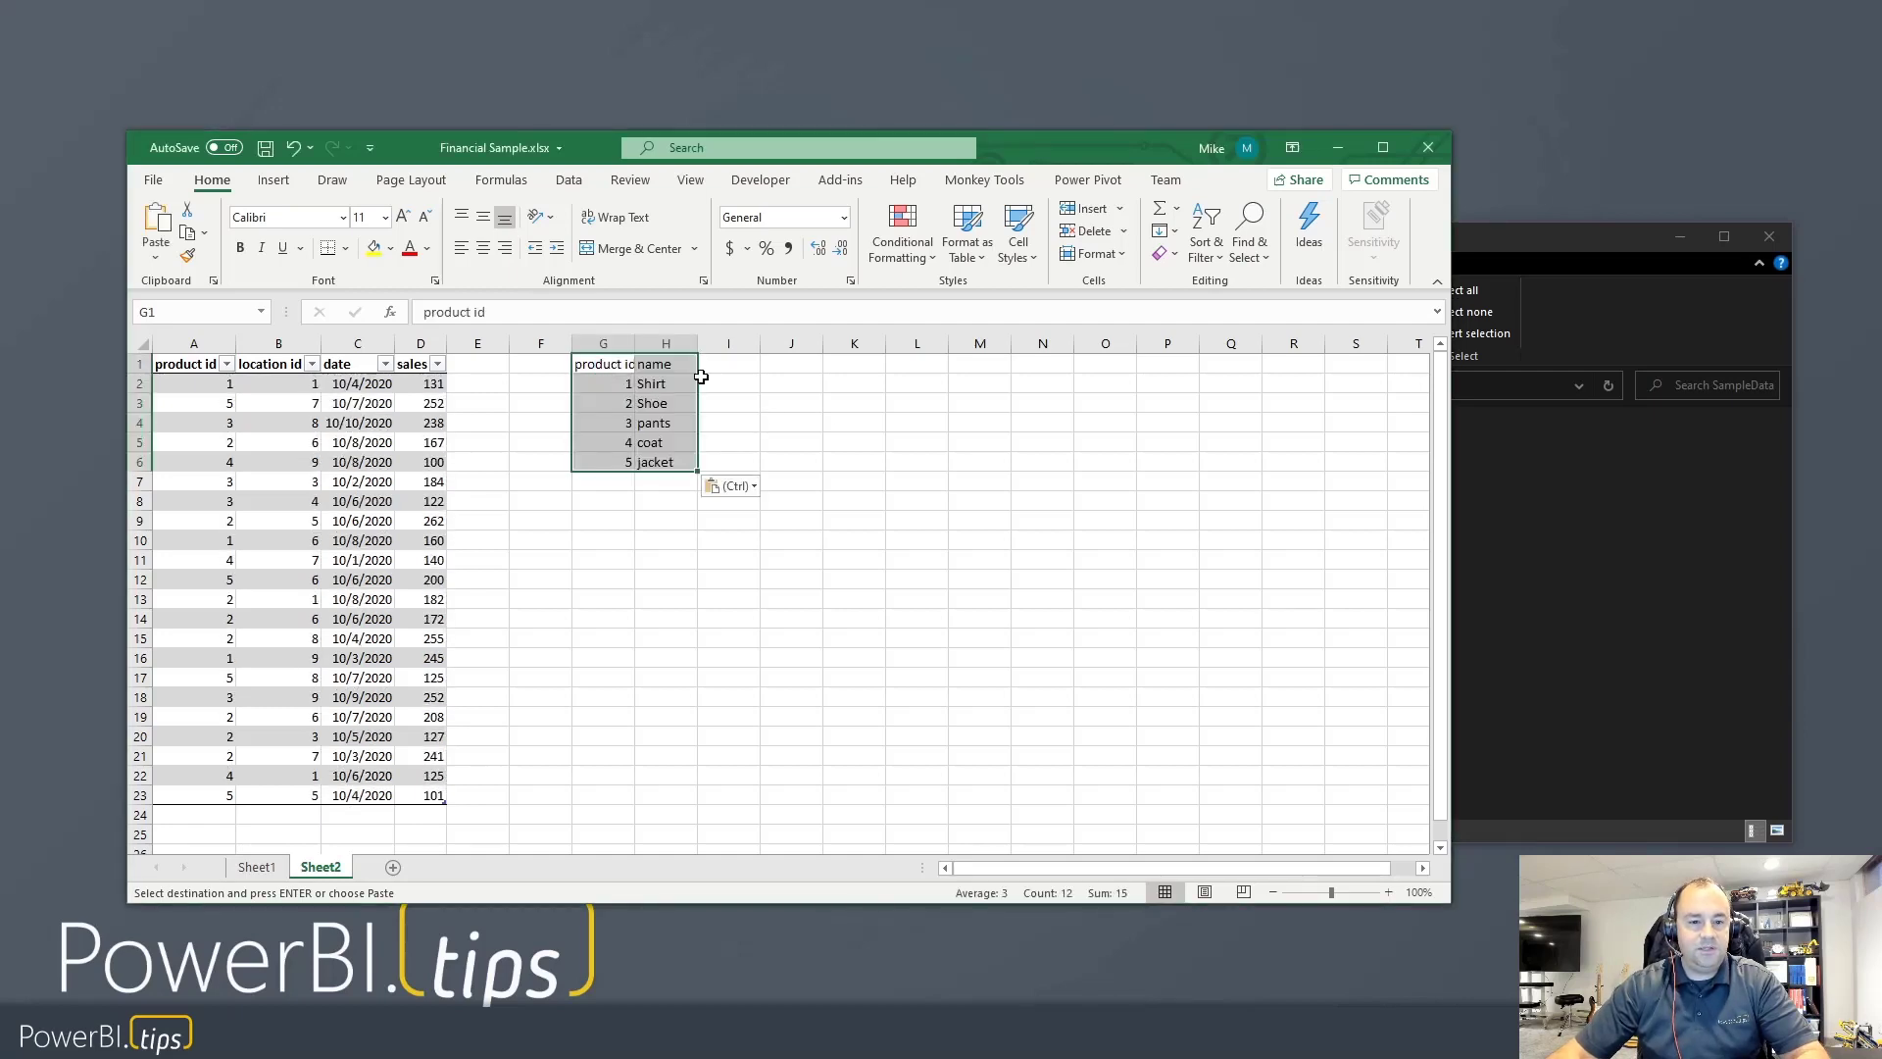
- Format the product list in G1:H6 as a table with headers in the same light banded style
{"action": "left_click", "coordinate": [966, 243]}
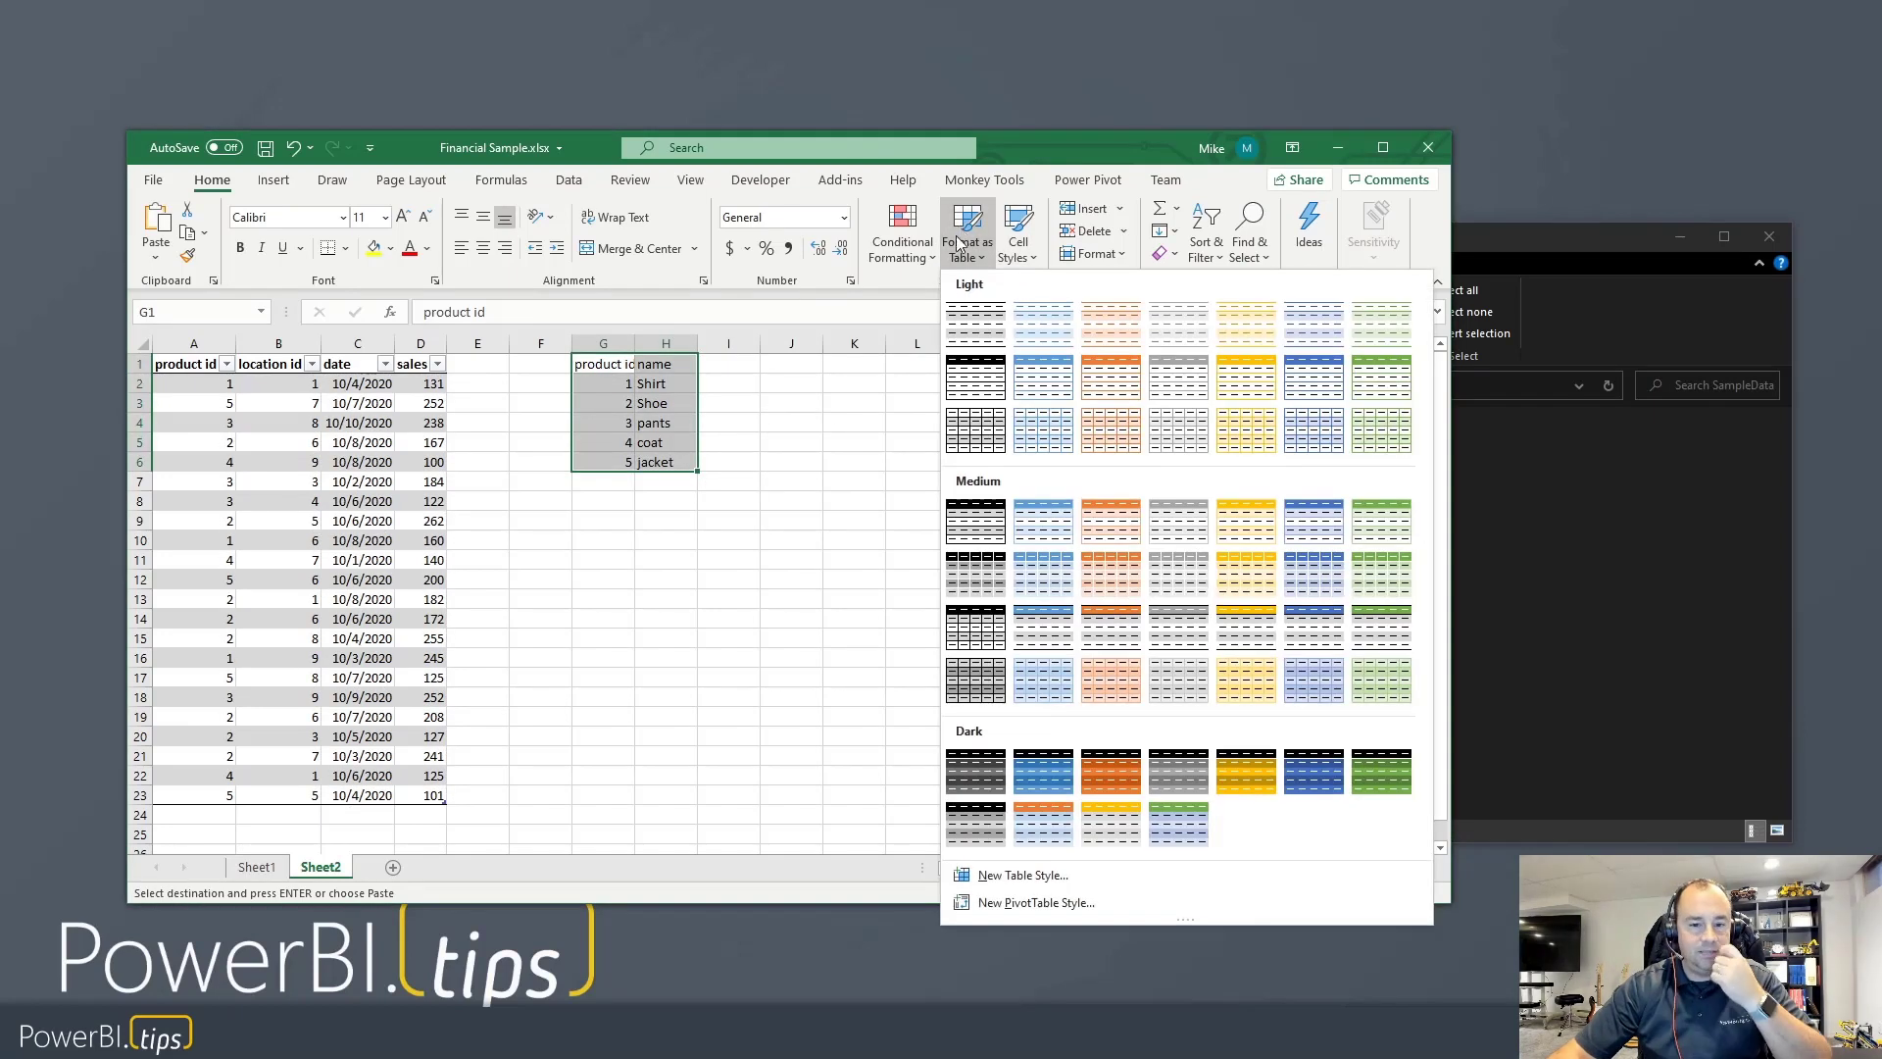
{"action": "left_click", "coordinate": [971, 310]}
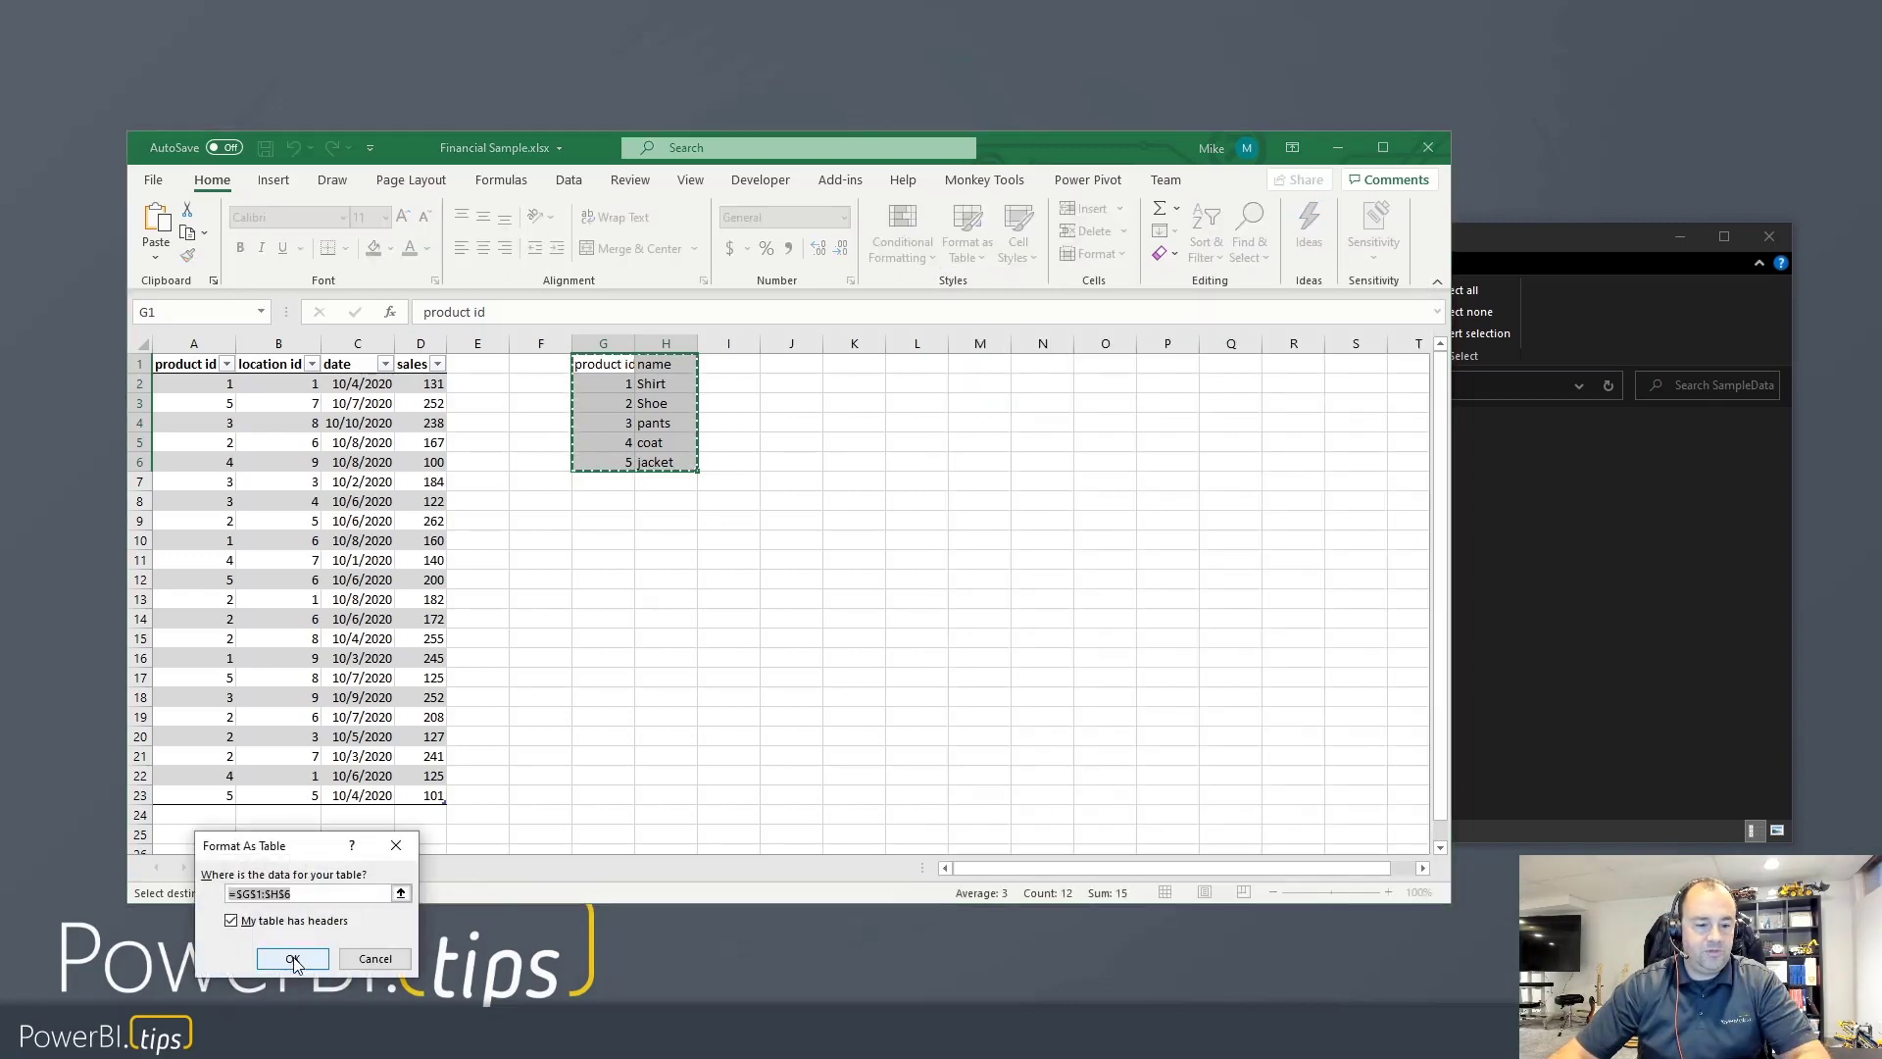
{"action": "key", "text": "Return"}
- Name the product table dim_product
{"action": "left_click", "coordinate": [190, 235]}
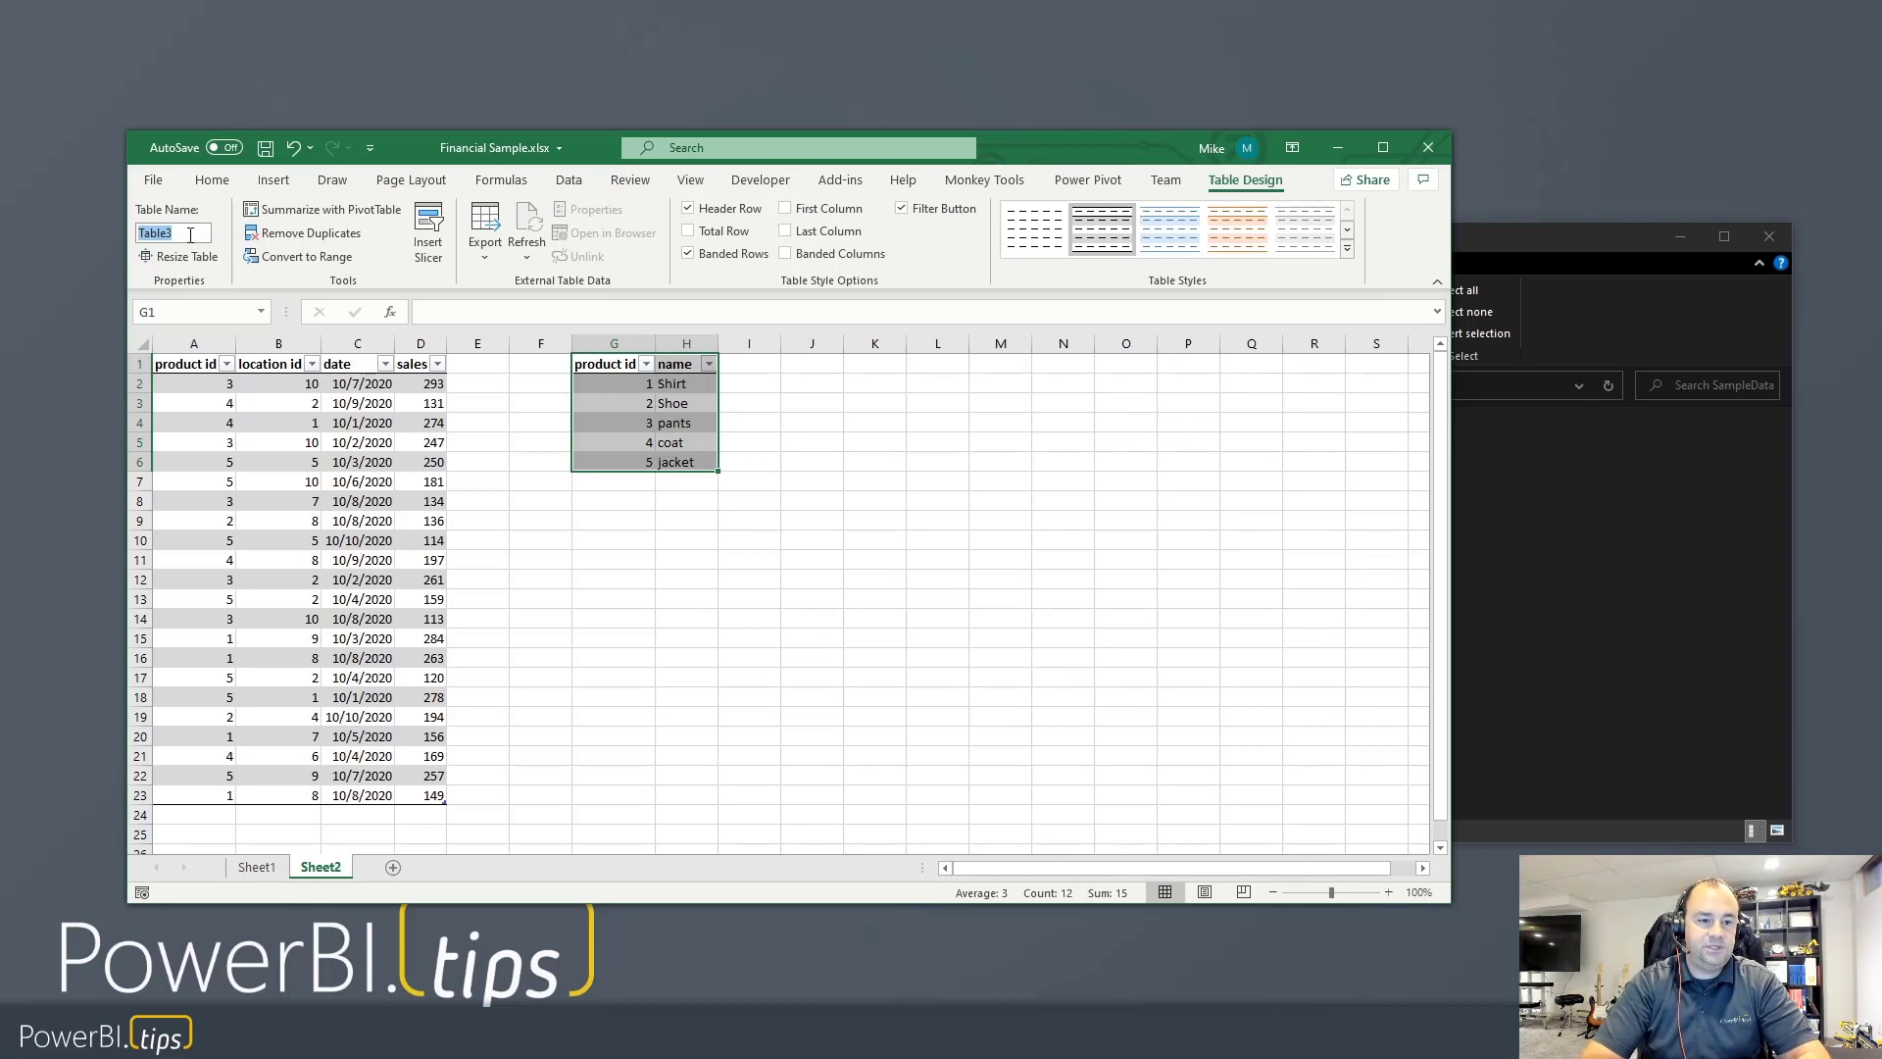
{"action": "type", "text": "dim_prod"}
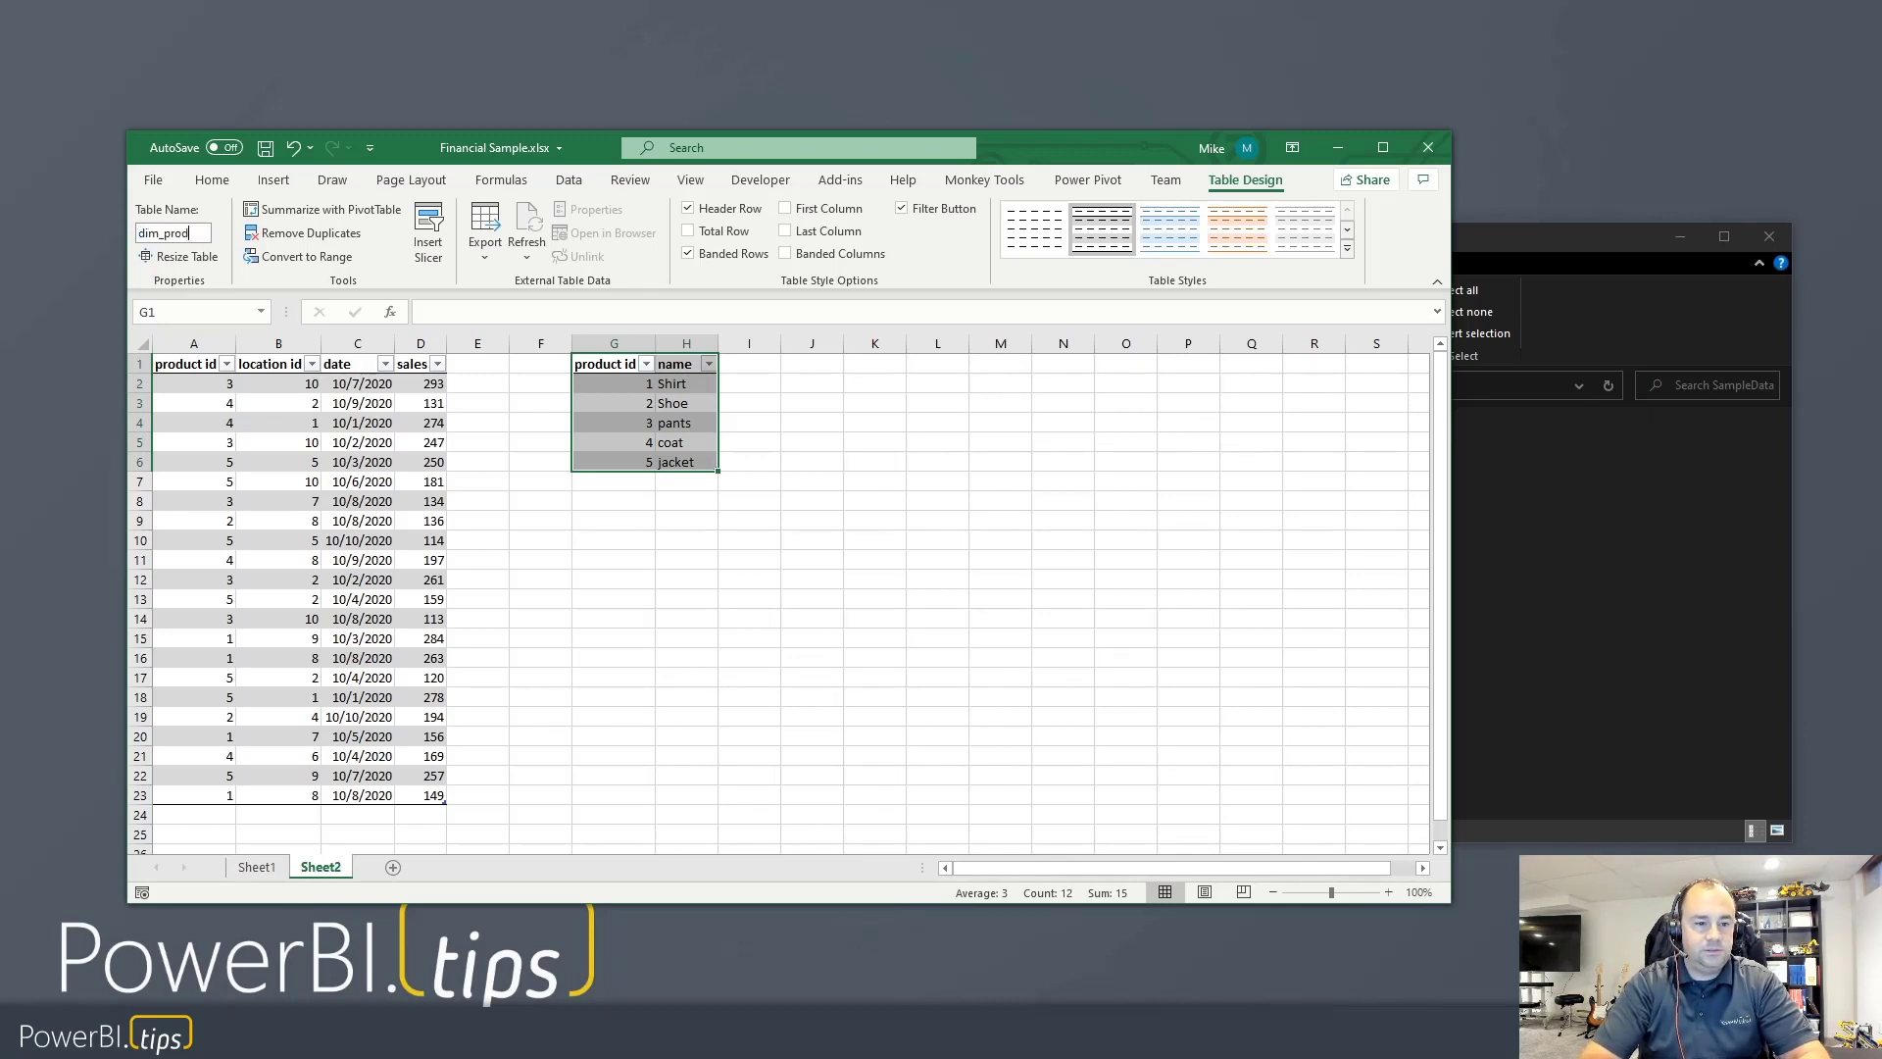
{"action": "type", "text": "uct"}
{"action": "key", "text": "Return"}
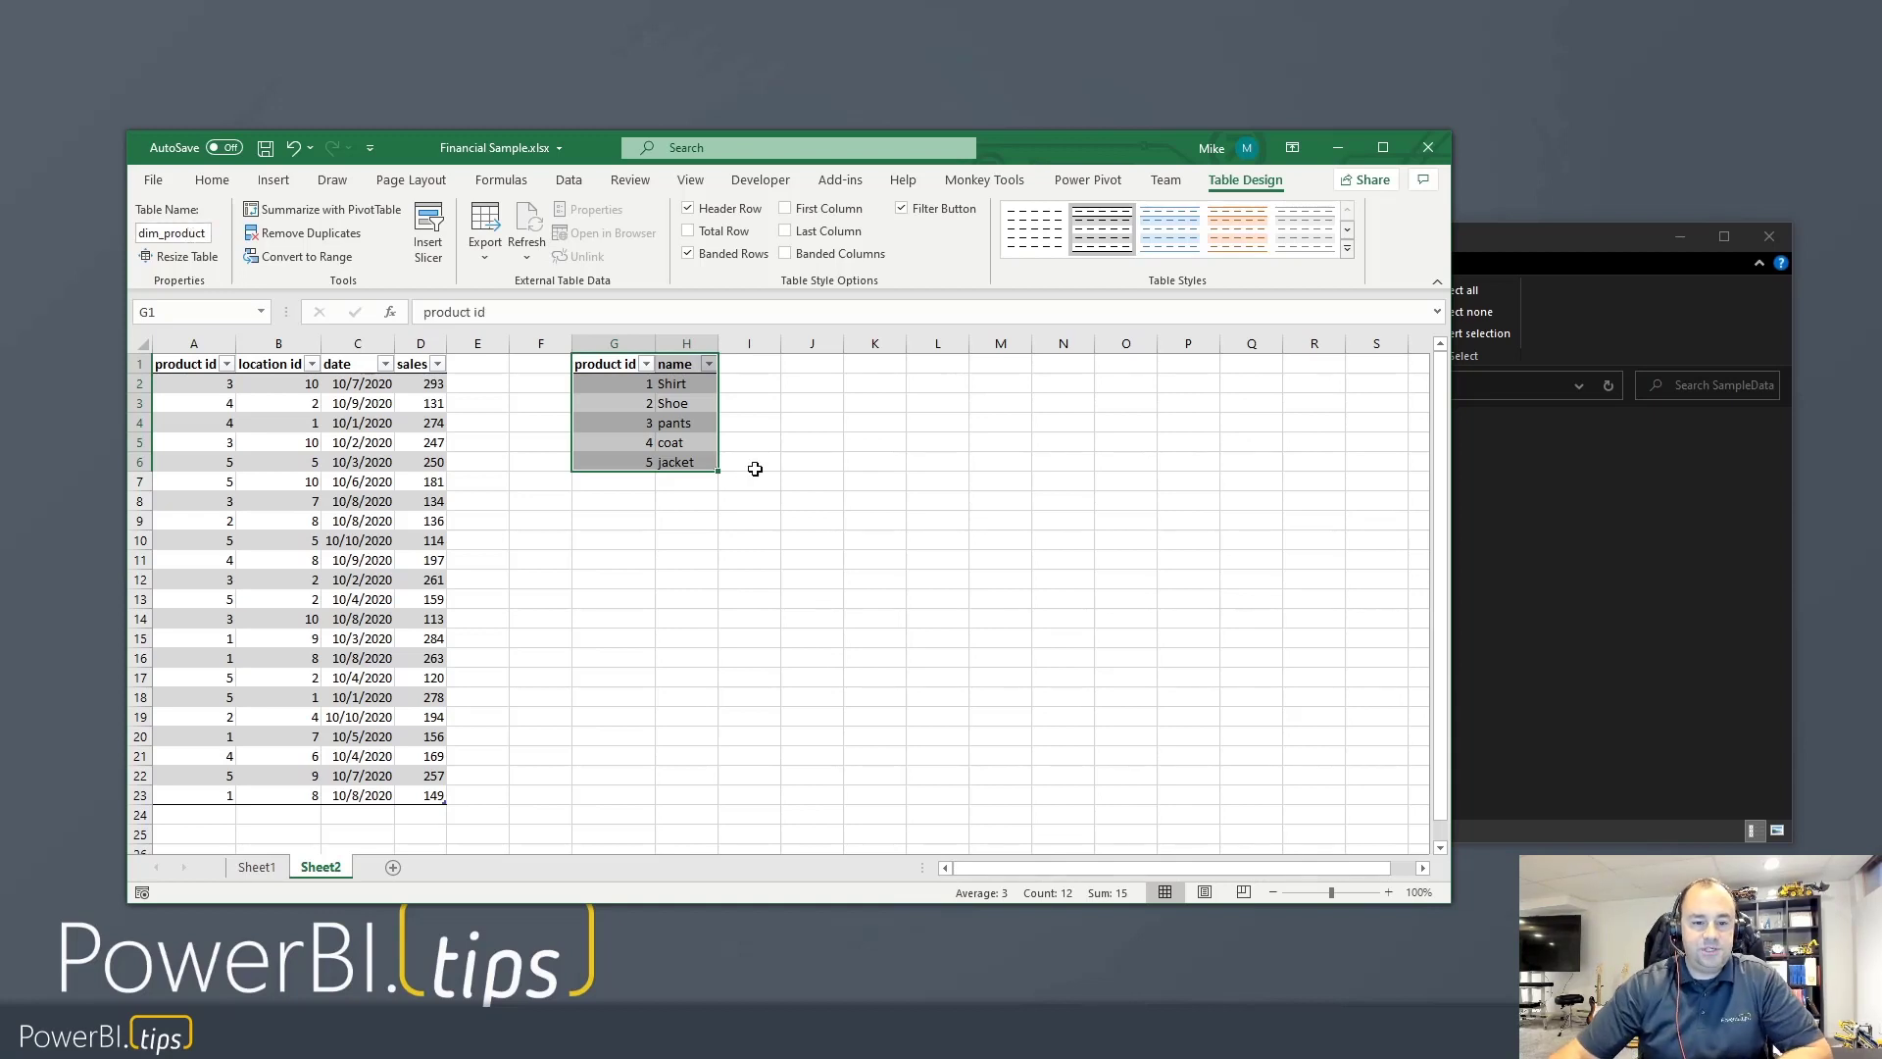
{"action": "left_click", "coordinate": [799, 517]}
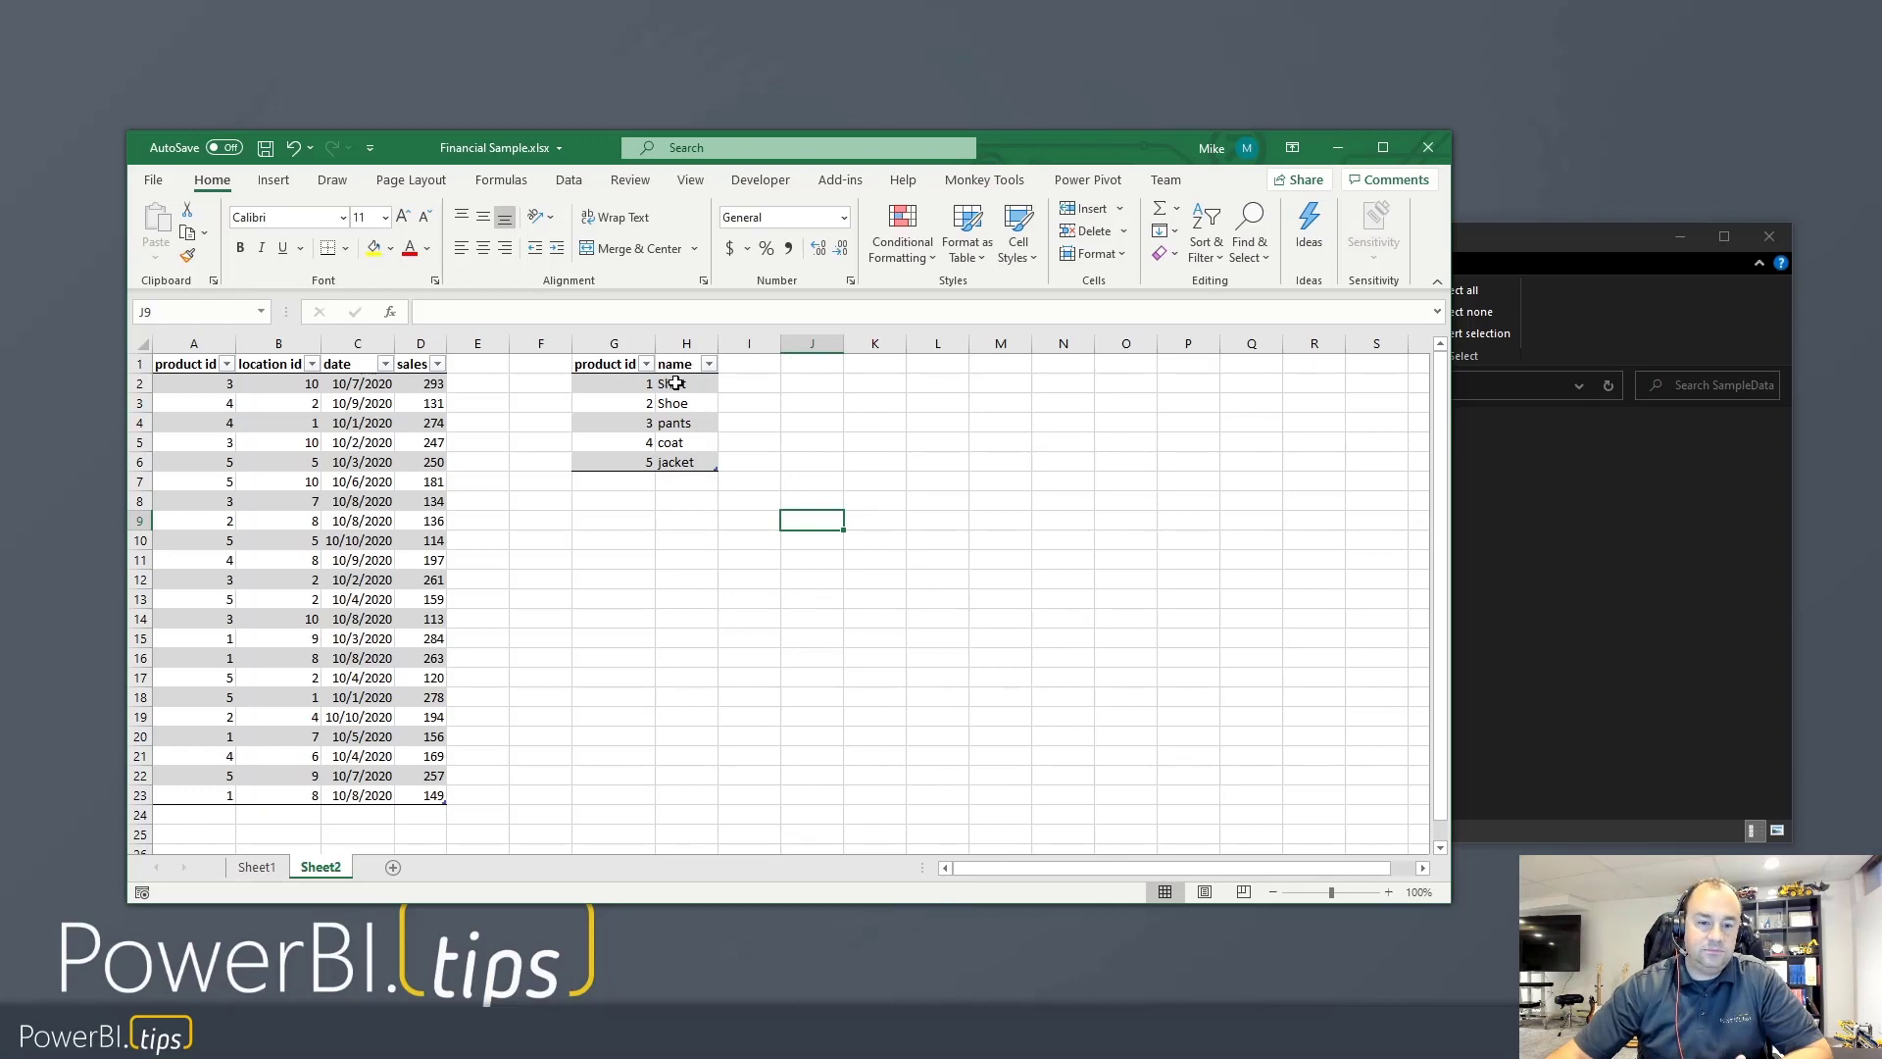
{"action": "left_click_drag", "start_coordinate": [676, 383], "coordinate": [673, 462]}
{"action": "left_click", "coordinate": [798, 482]}
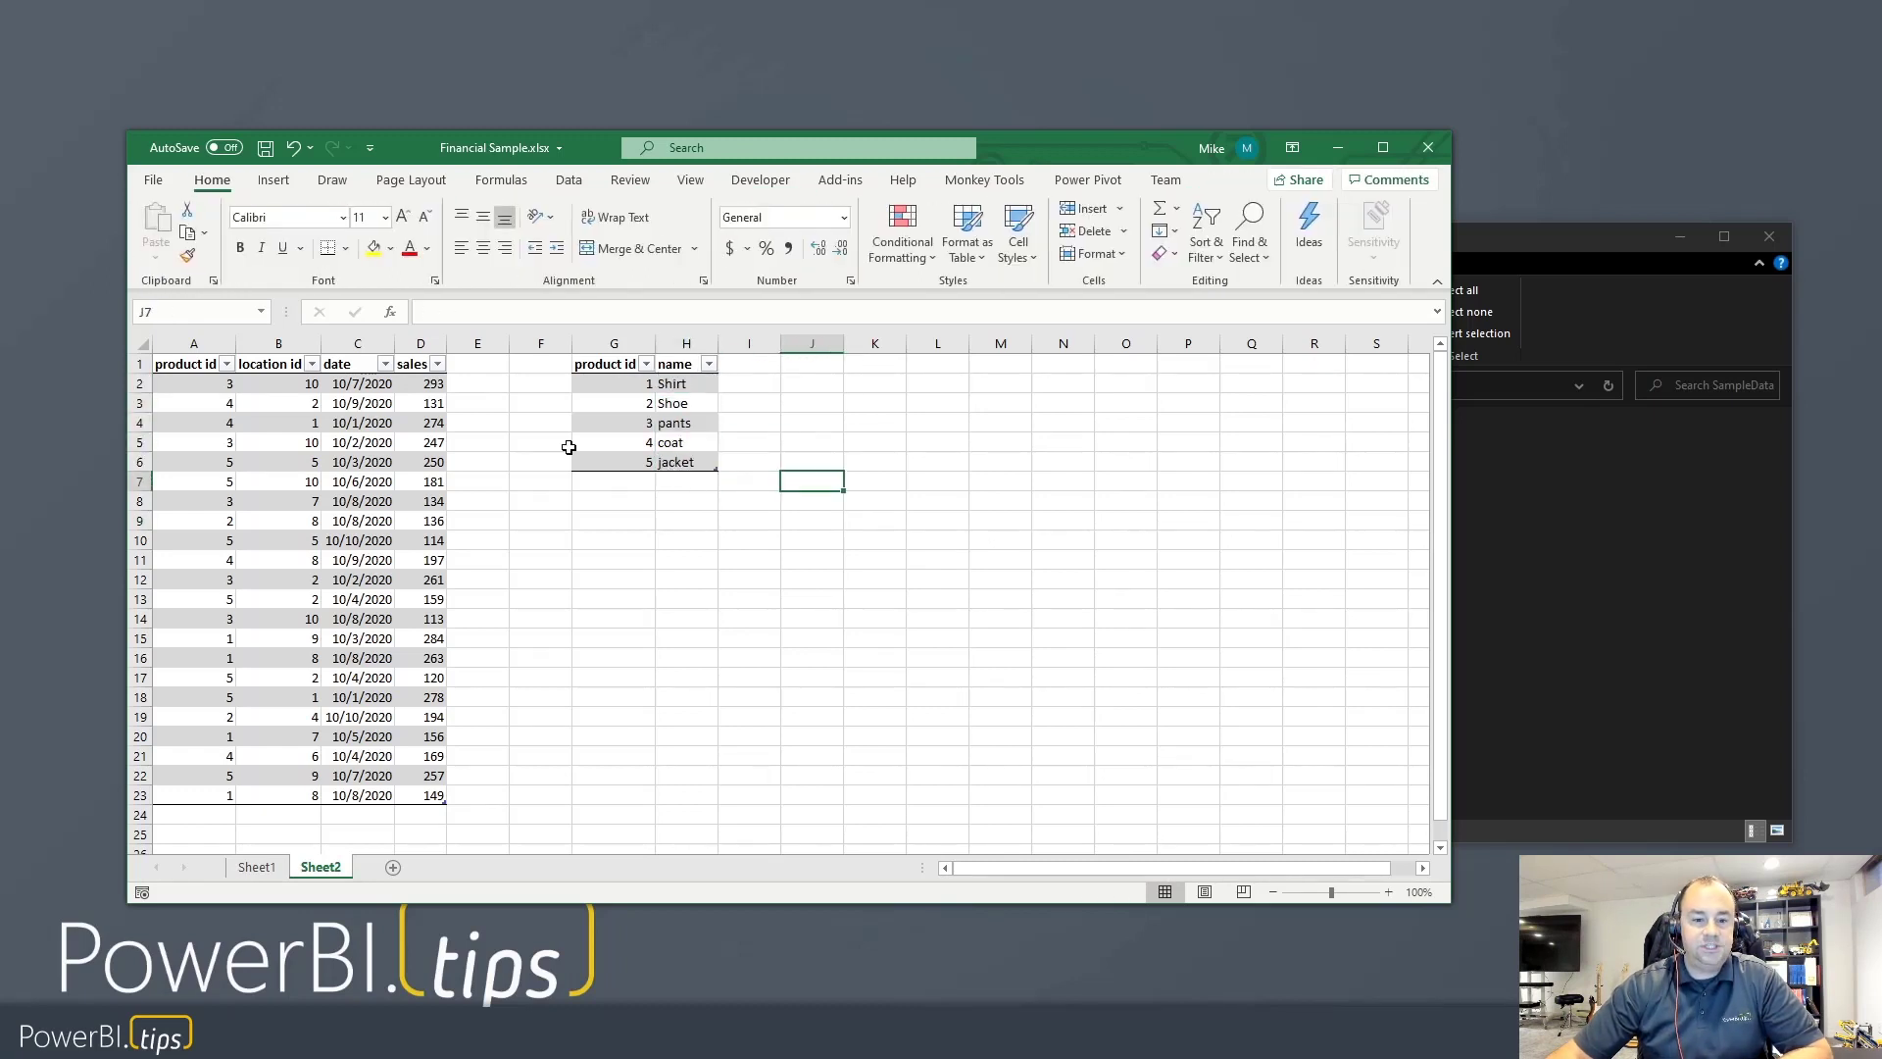
{"action": "left_click_drag", "start_coordinate": [189, 383], "coordinate": [163, 553]}
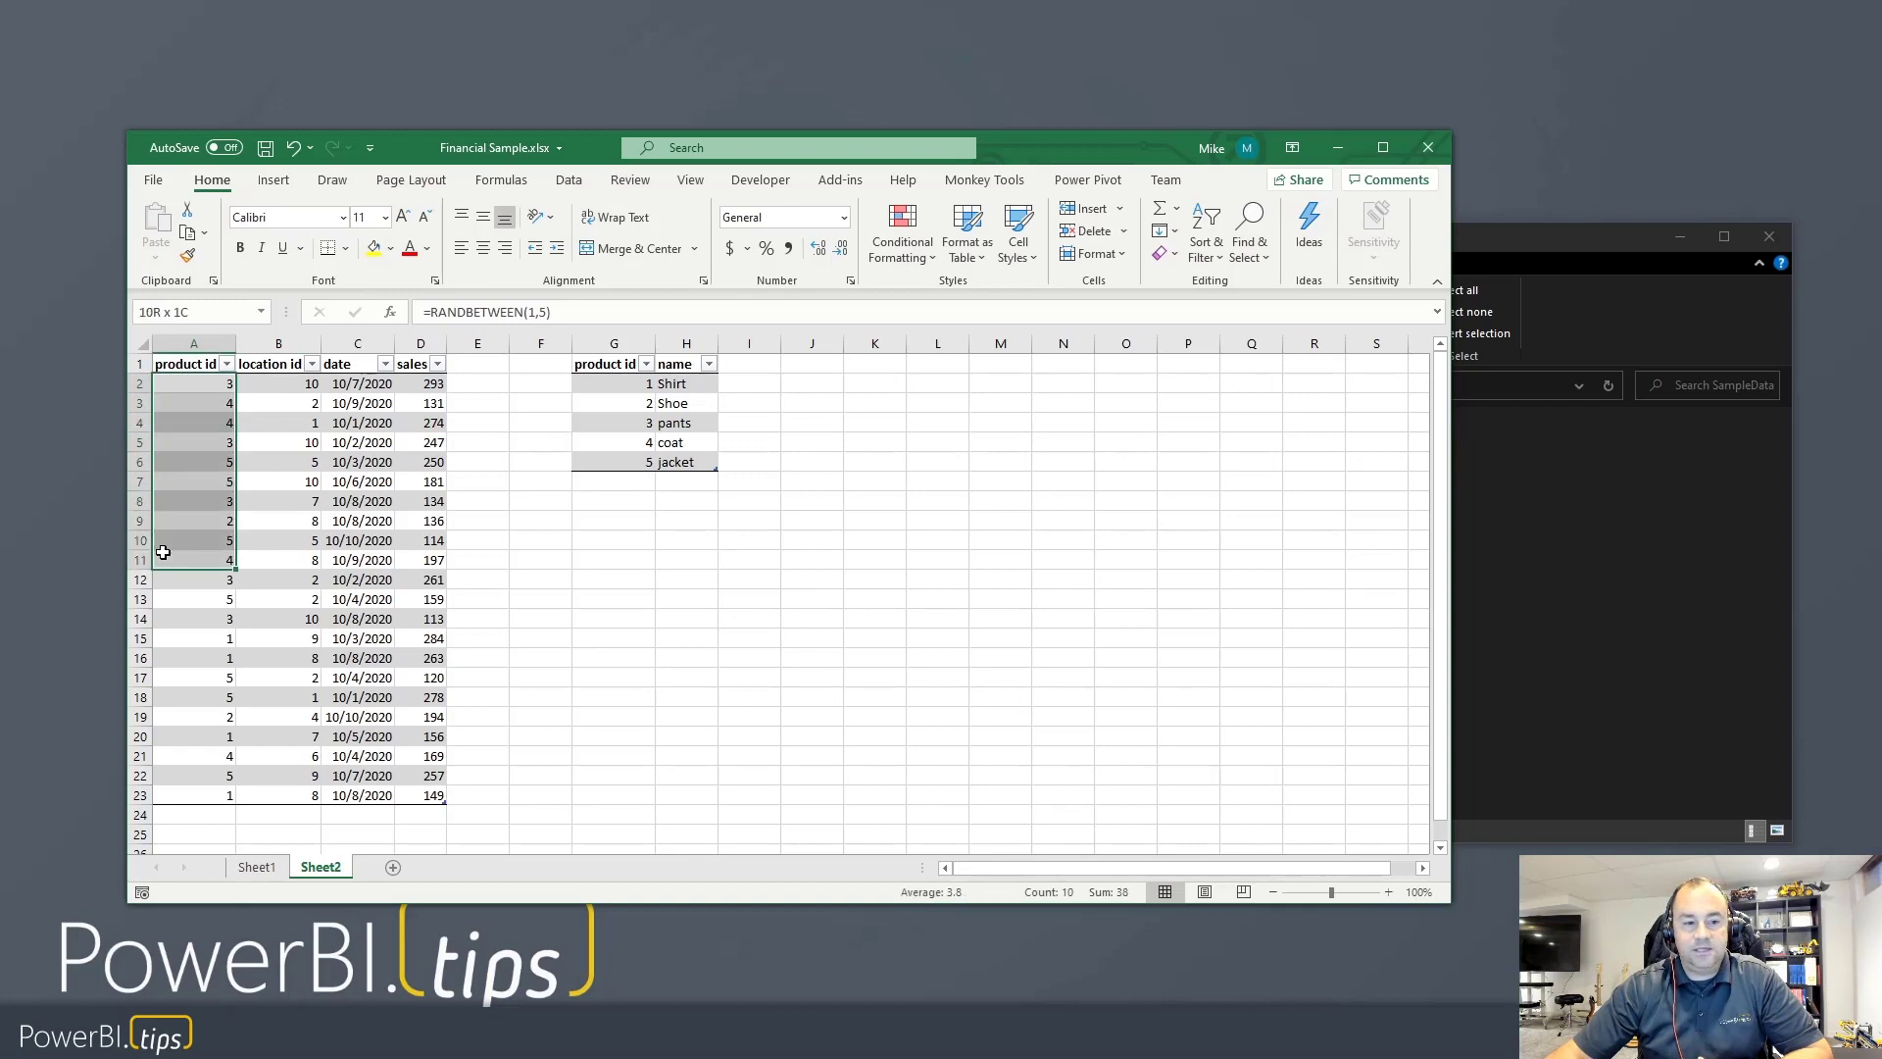
{"action": "left_click", "coordinate": [688, 559]}
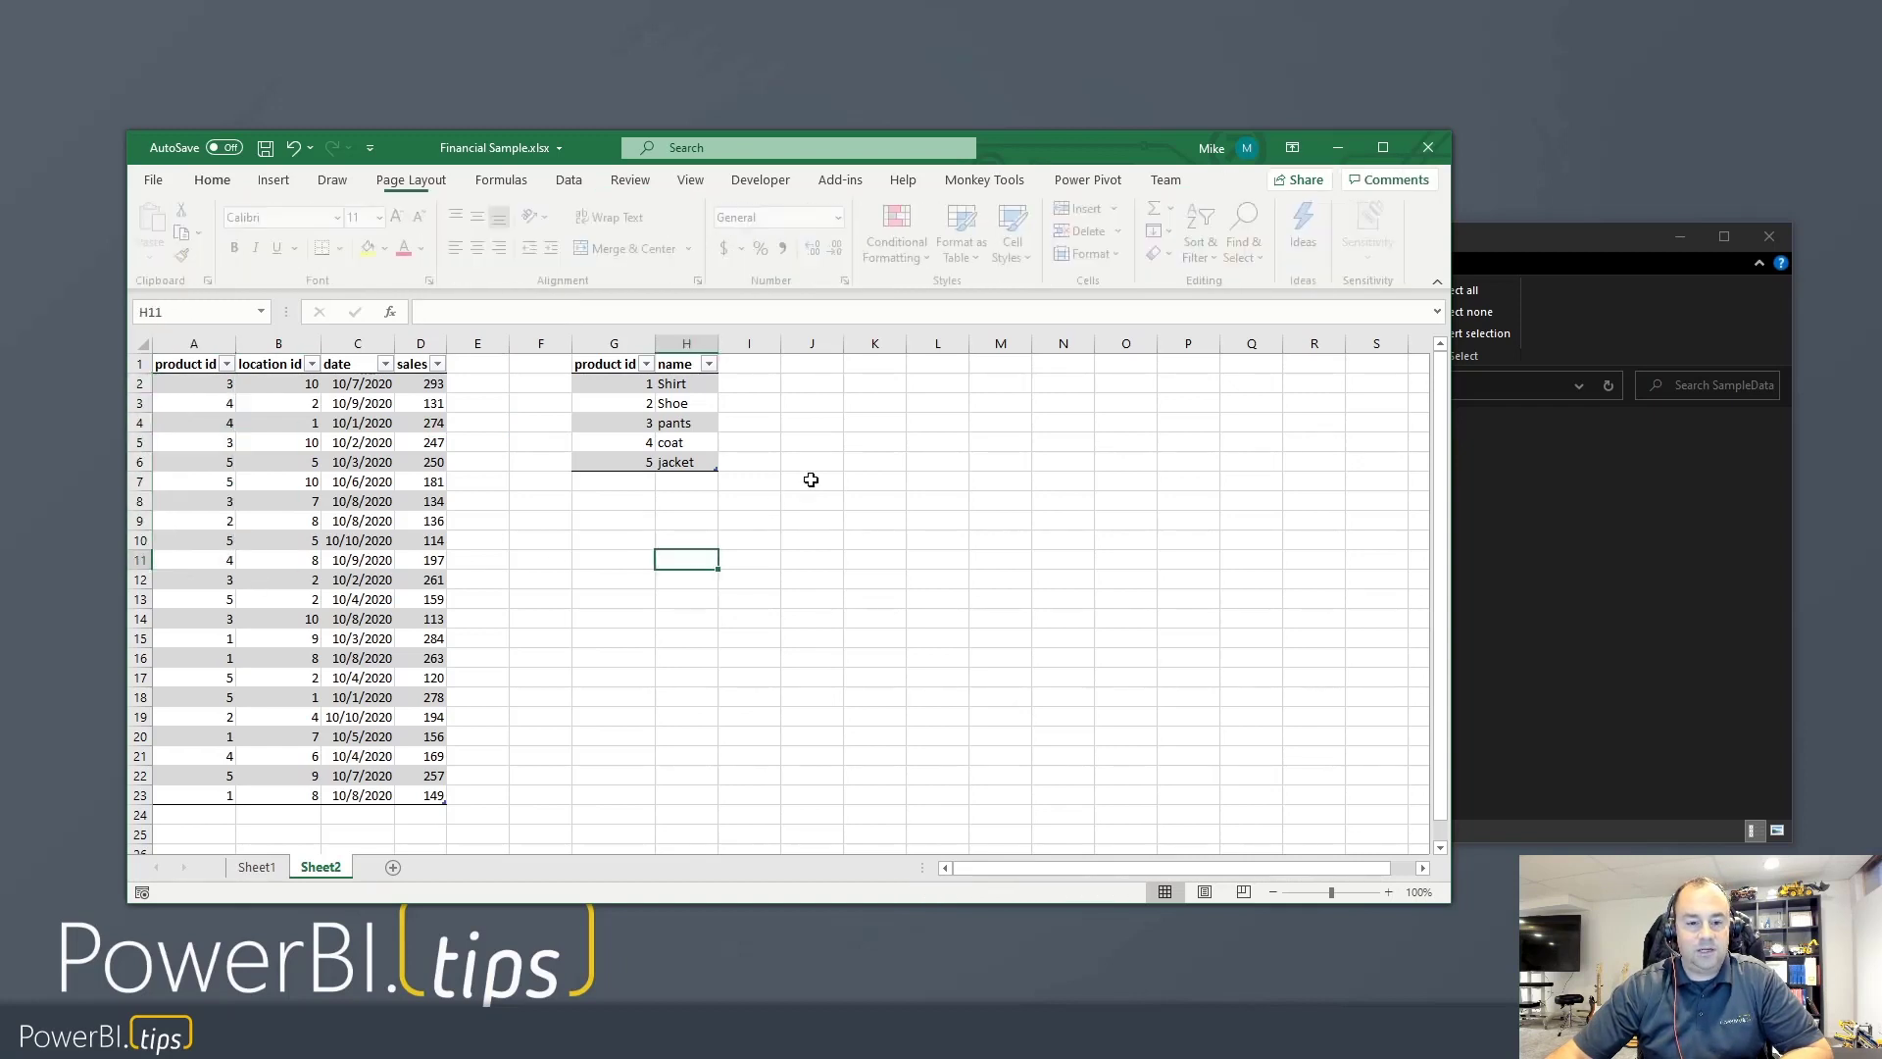
- Copy the location id and state list from its source and paste it at cell K1 on Sheet2
{"action": "left_click", "coordinate": [881, 365]}
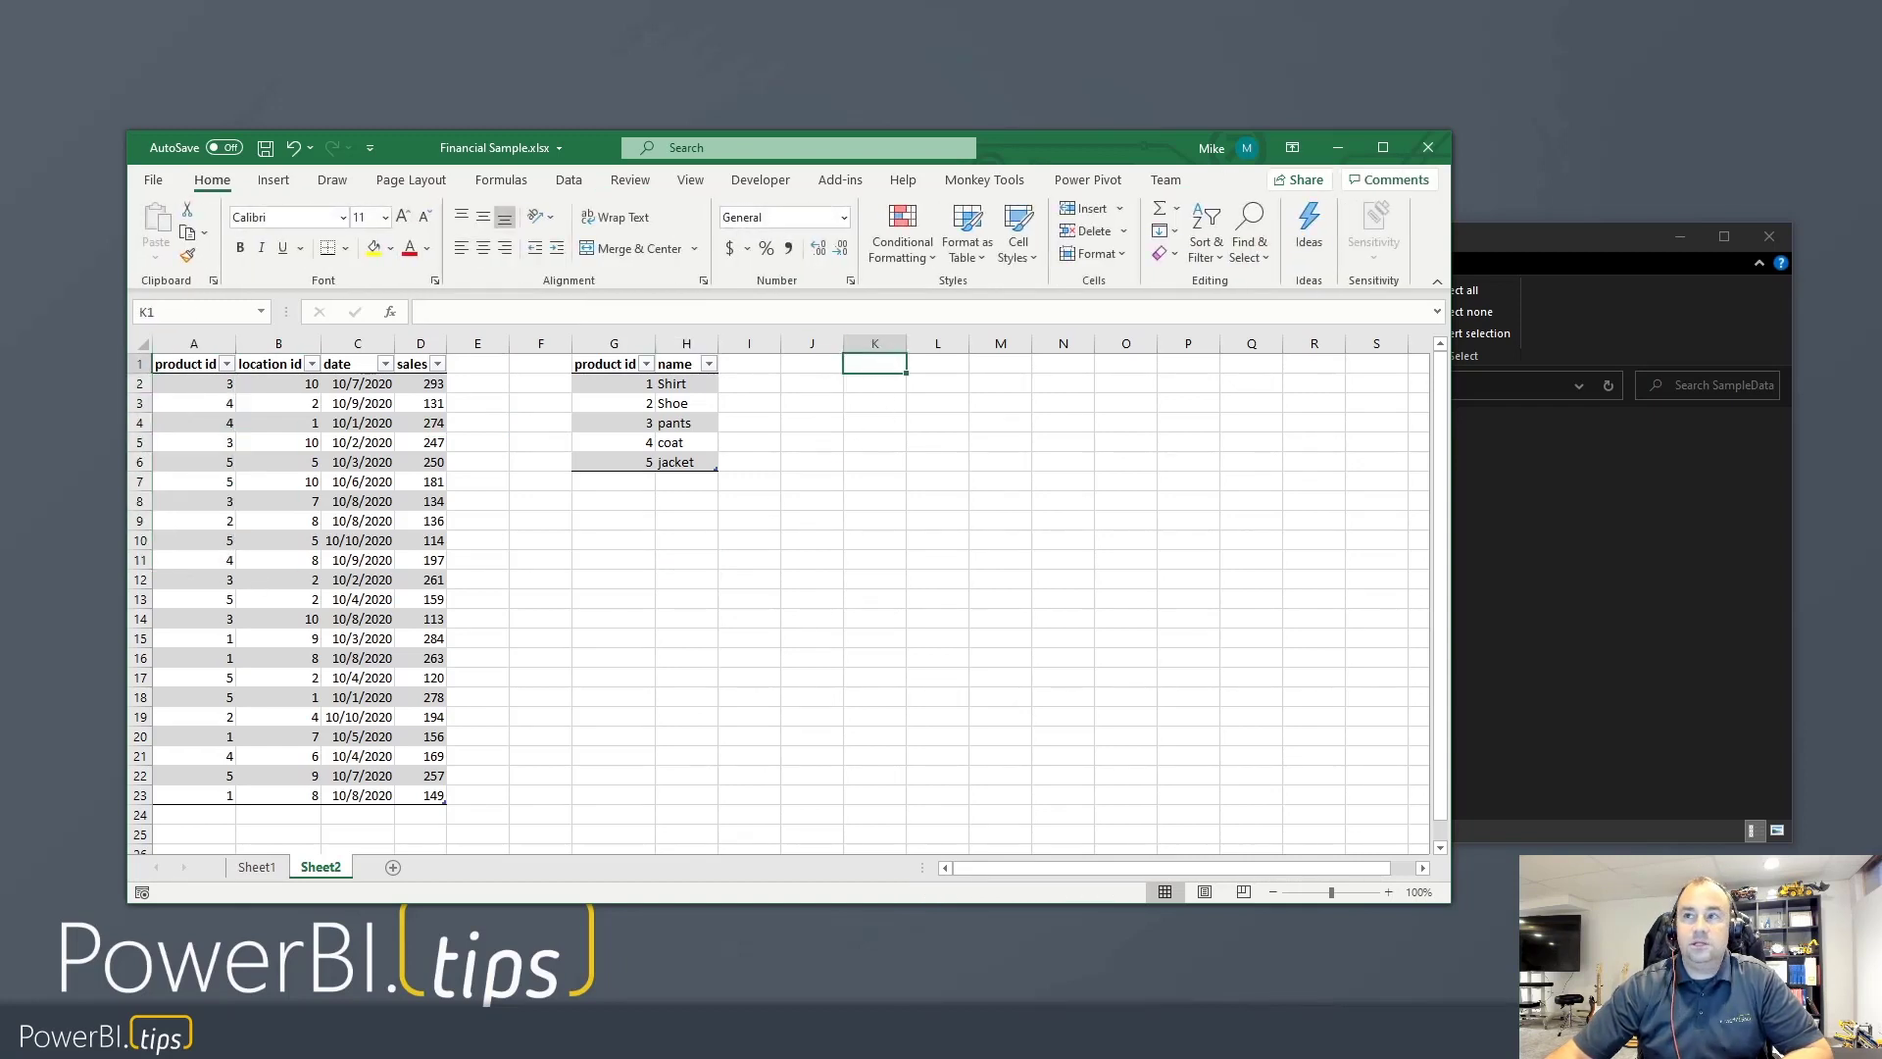
{"action": "key", "text": "alt+Tab"}
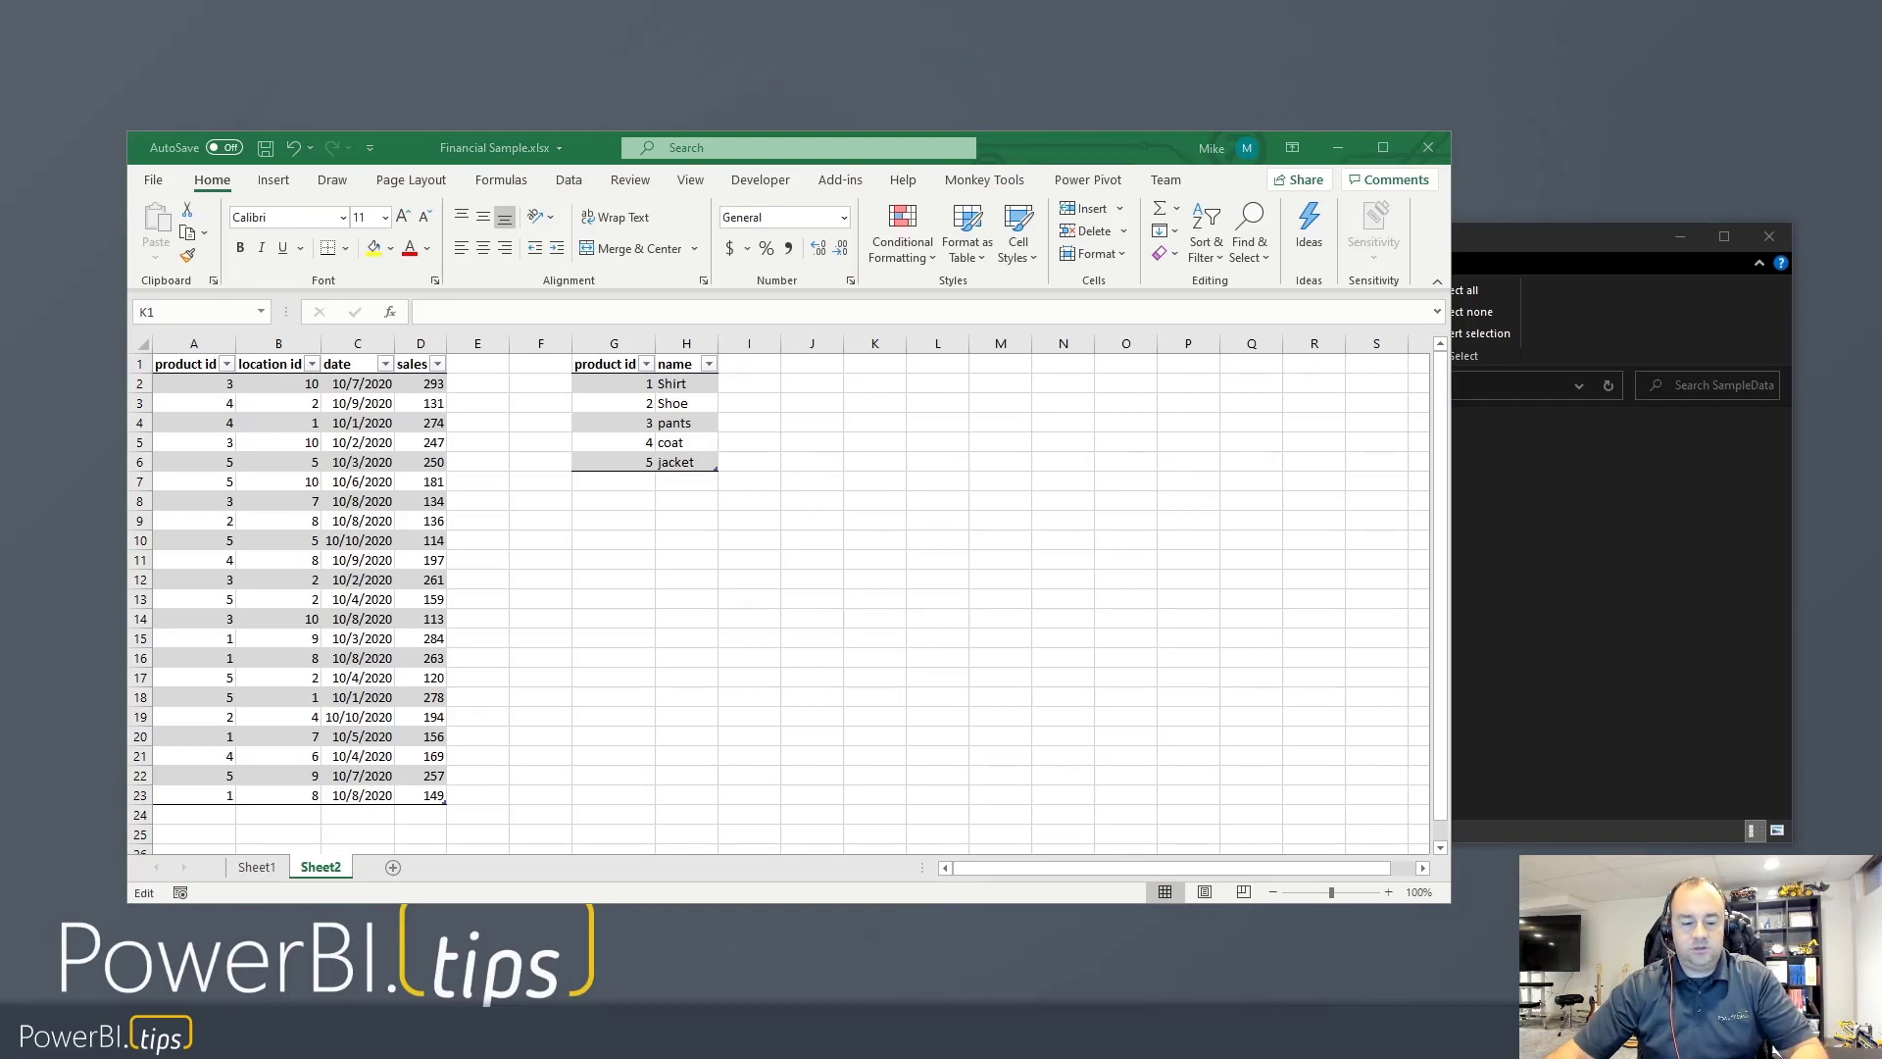
{"action": "key", "text": "Return"}
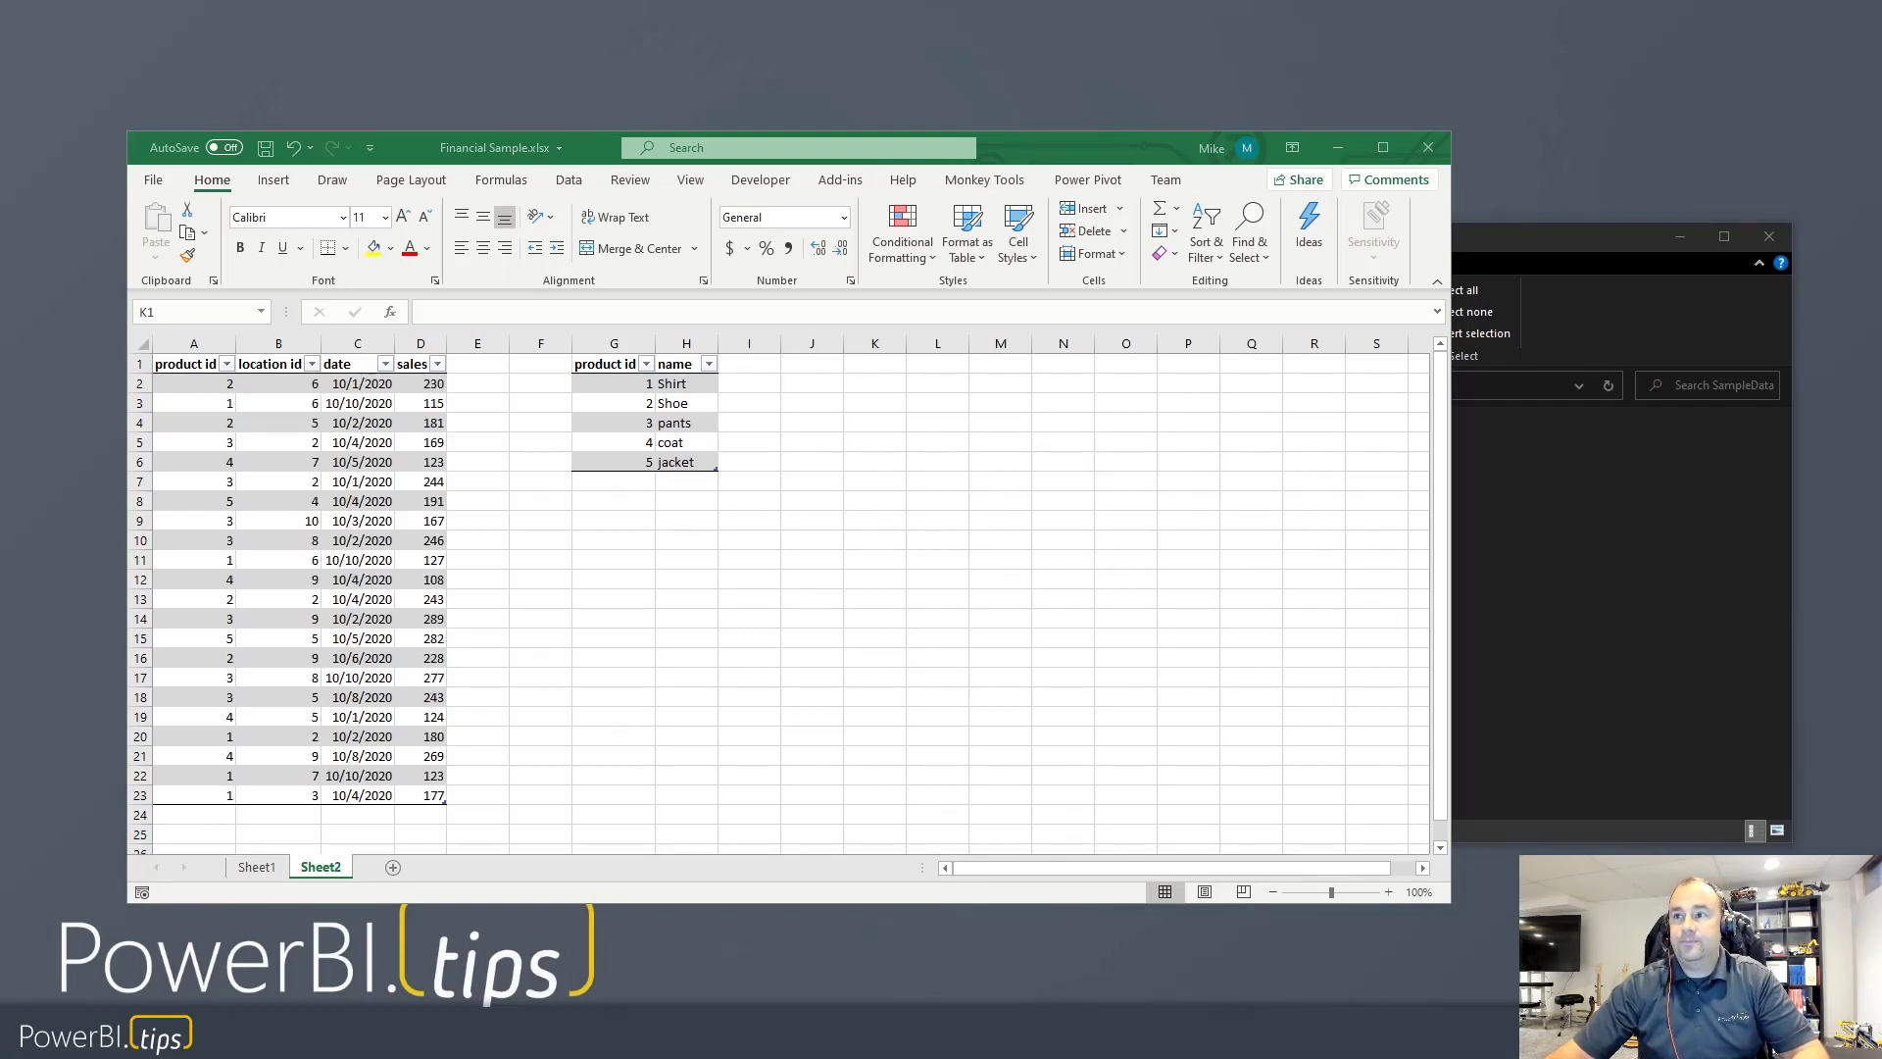
{"action": "key", "text": "ctrl+c"}
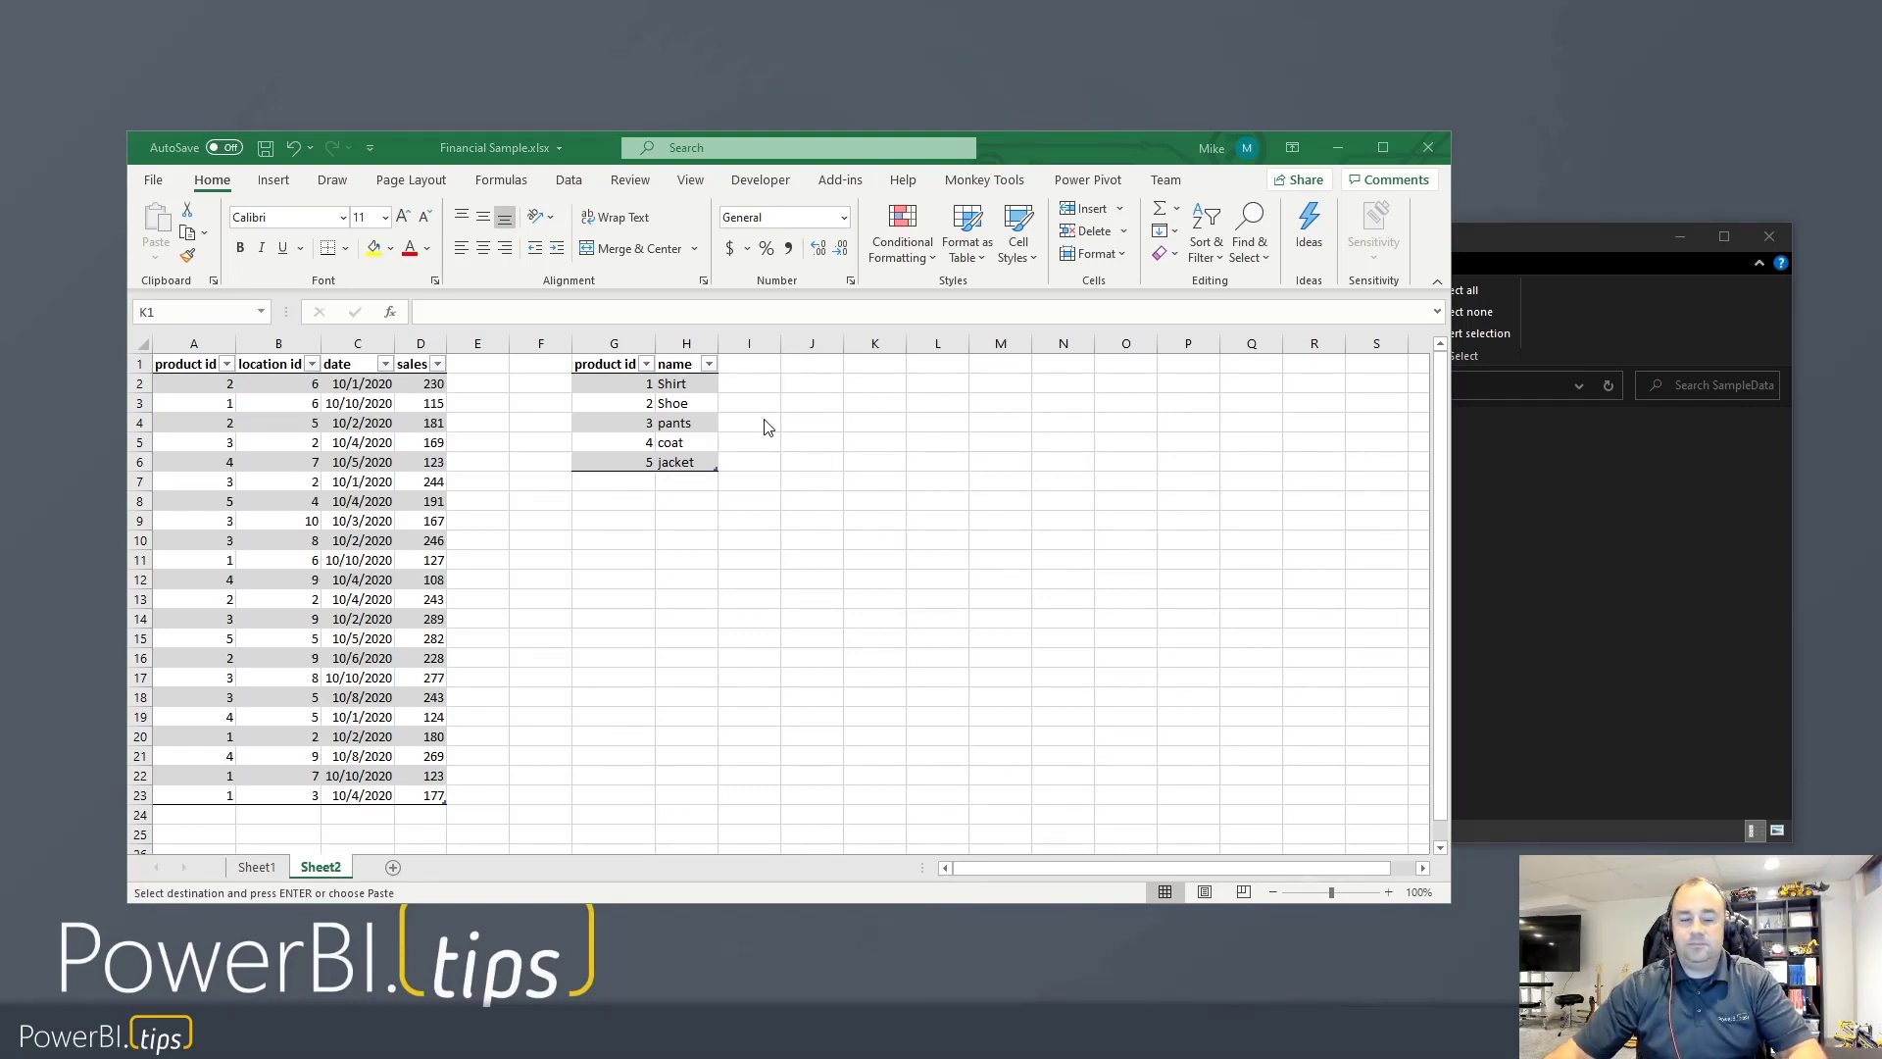
{"action": "left_click", "coordinate": [872, 366]}
{"action": "key", "text": "ctrl+v"}
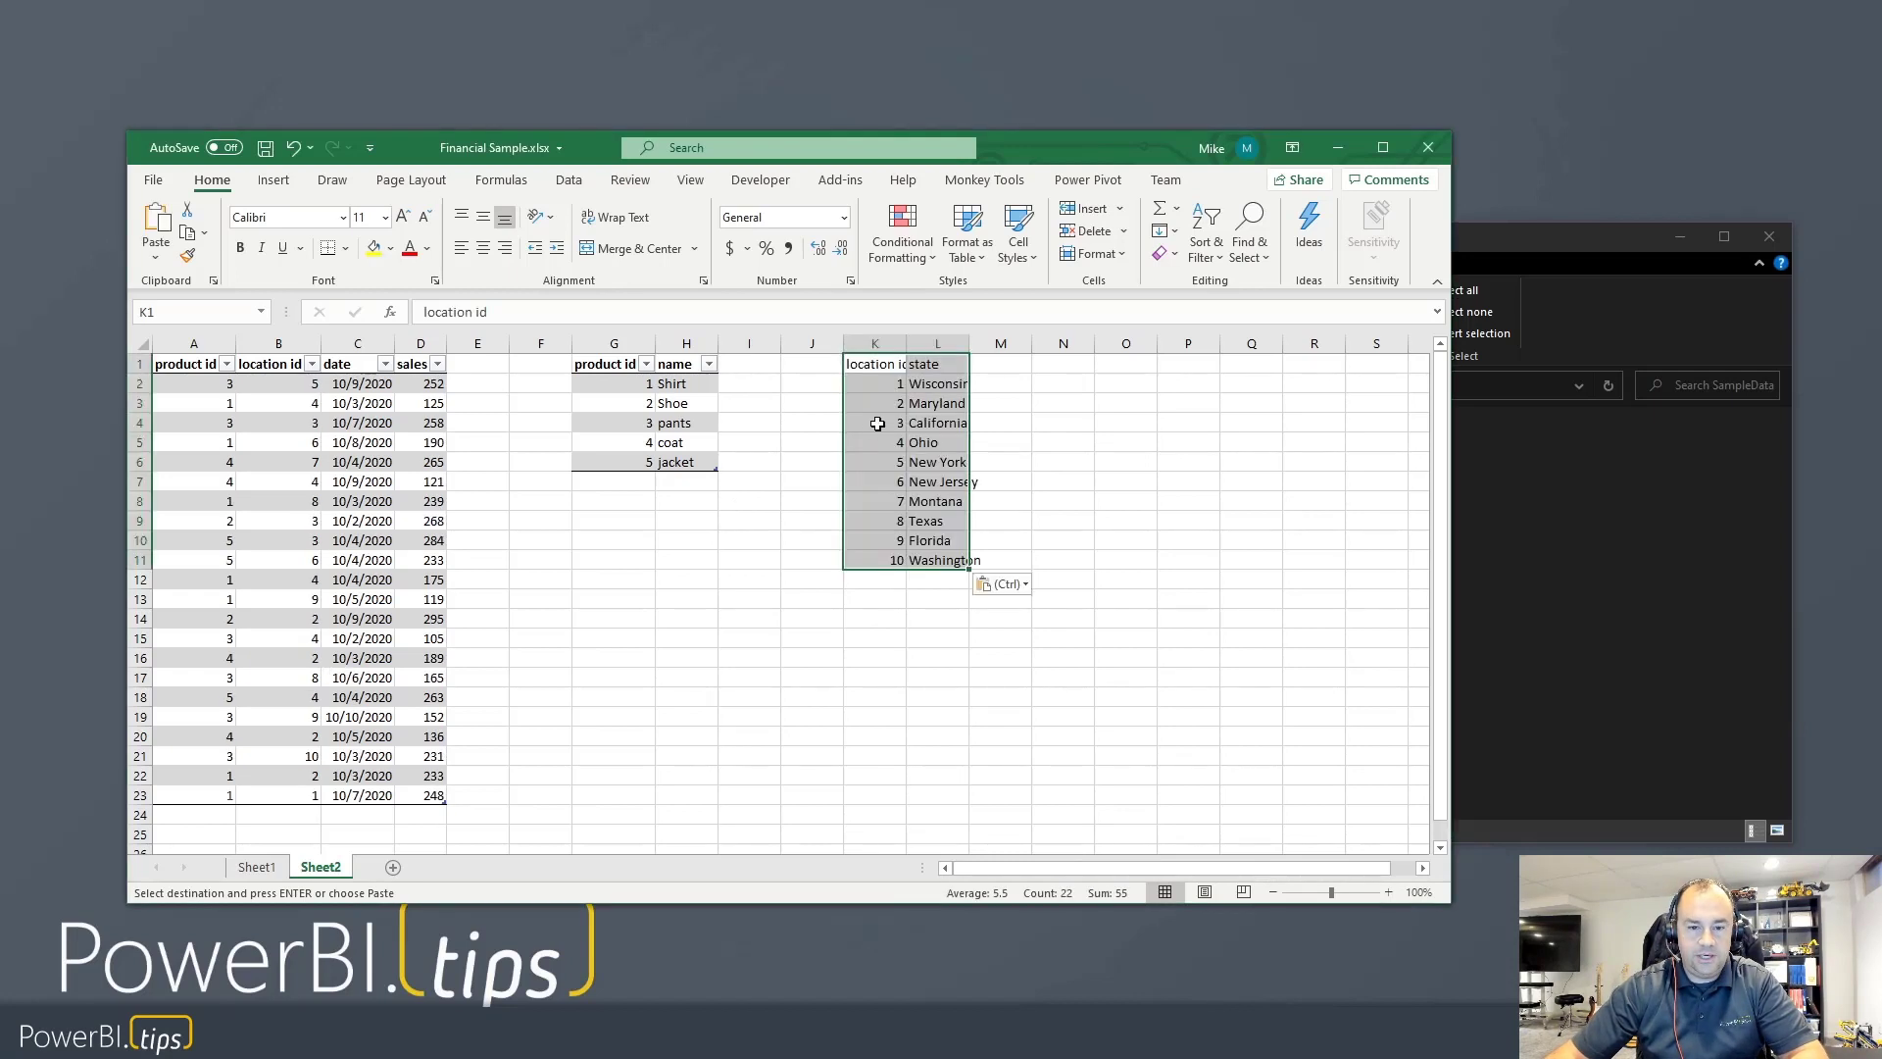
- Autofit the widths of columns K and L to the location id and state data
{"action": "double_click", "coordinate": [910, 345]}
{"action": "double_click", "coordinate": [976, 345]}
{"action": "left_click", "coordinate": [1113, 447]}
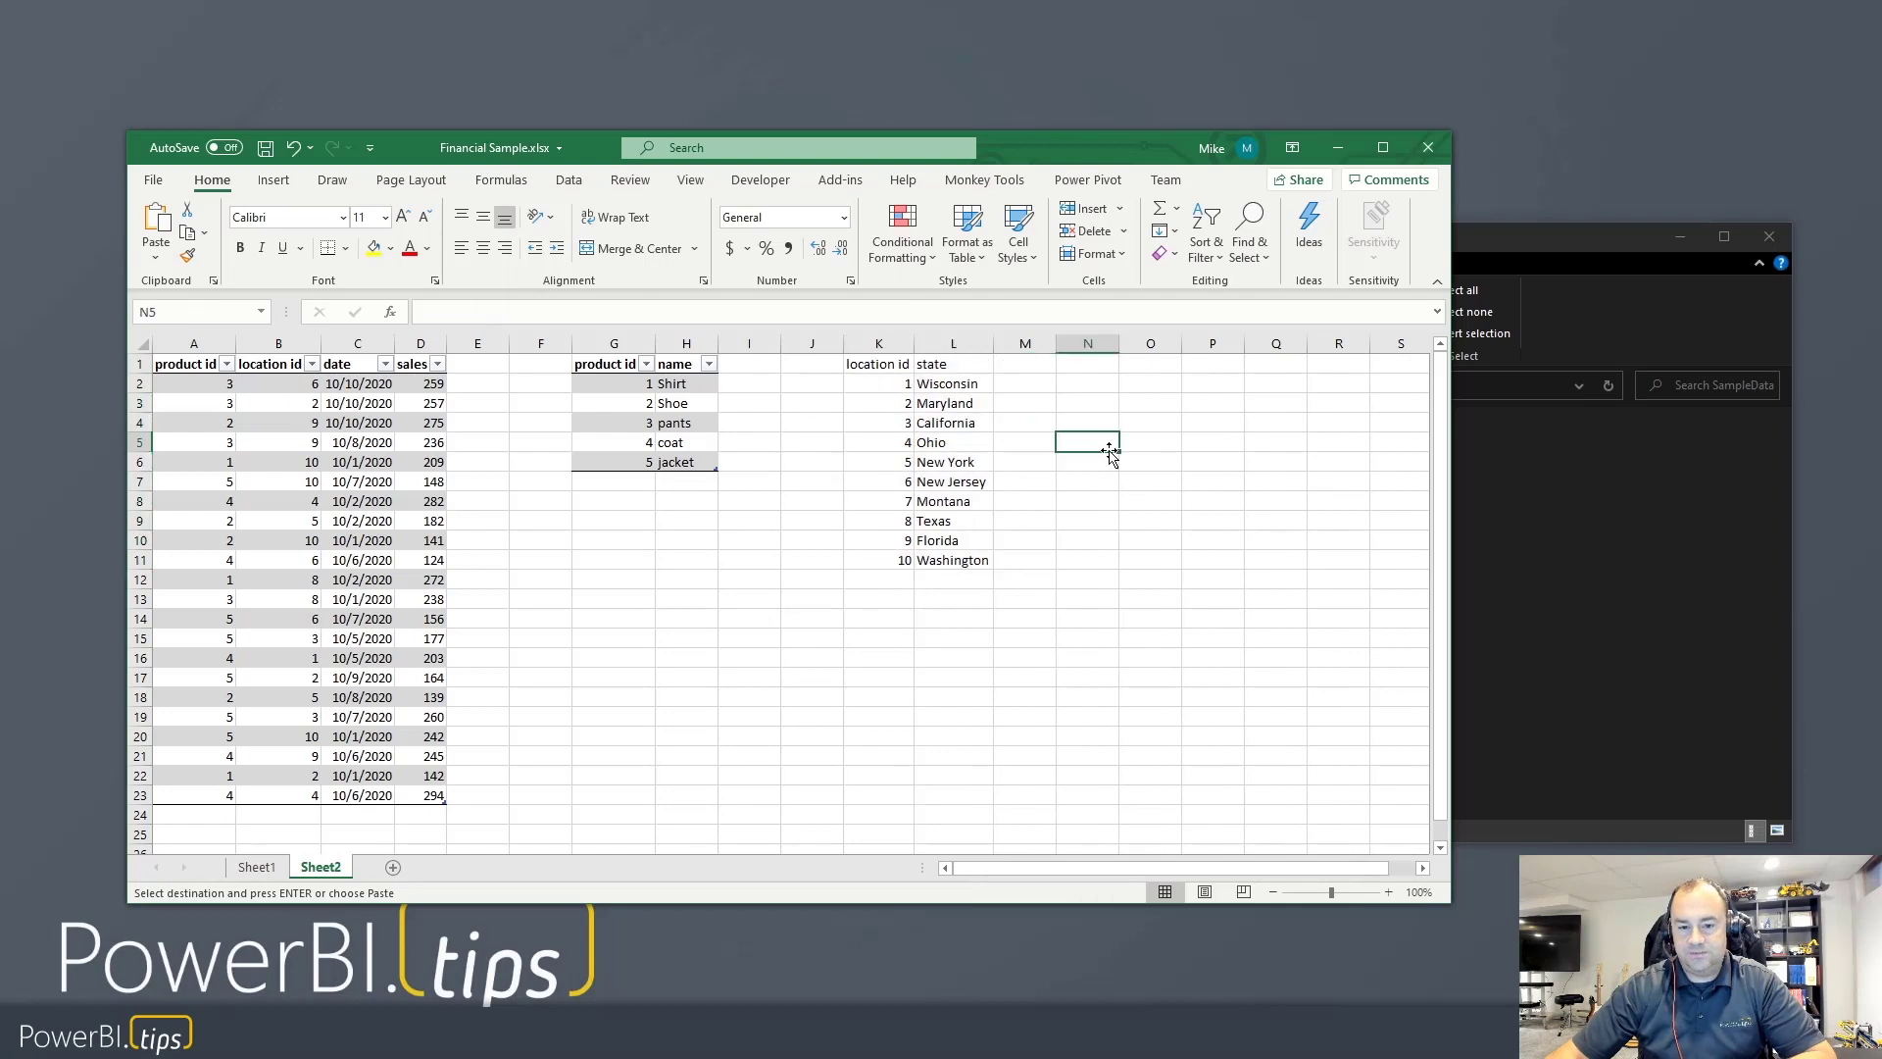
- Format the location list in K1:L11 as a table with headers in the same light banded style
{"action": "left_click_drag", "start_coordinate": [878, 366], "coordinate": [954, 560]}
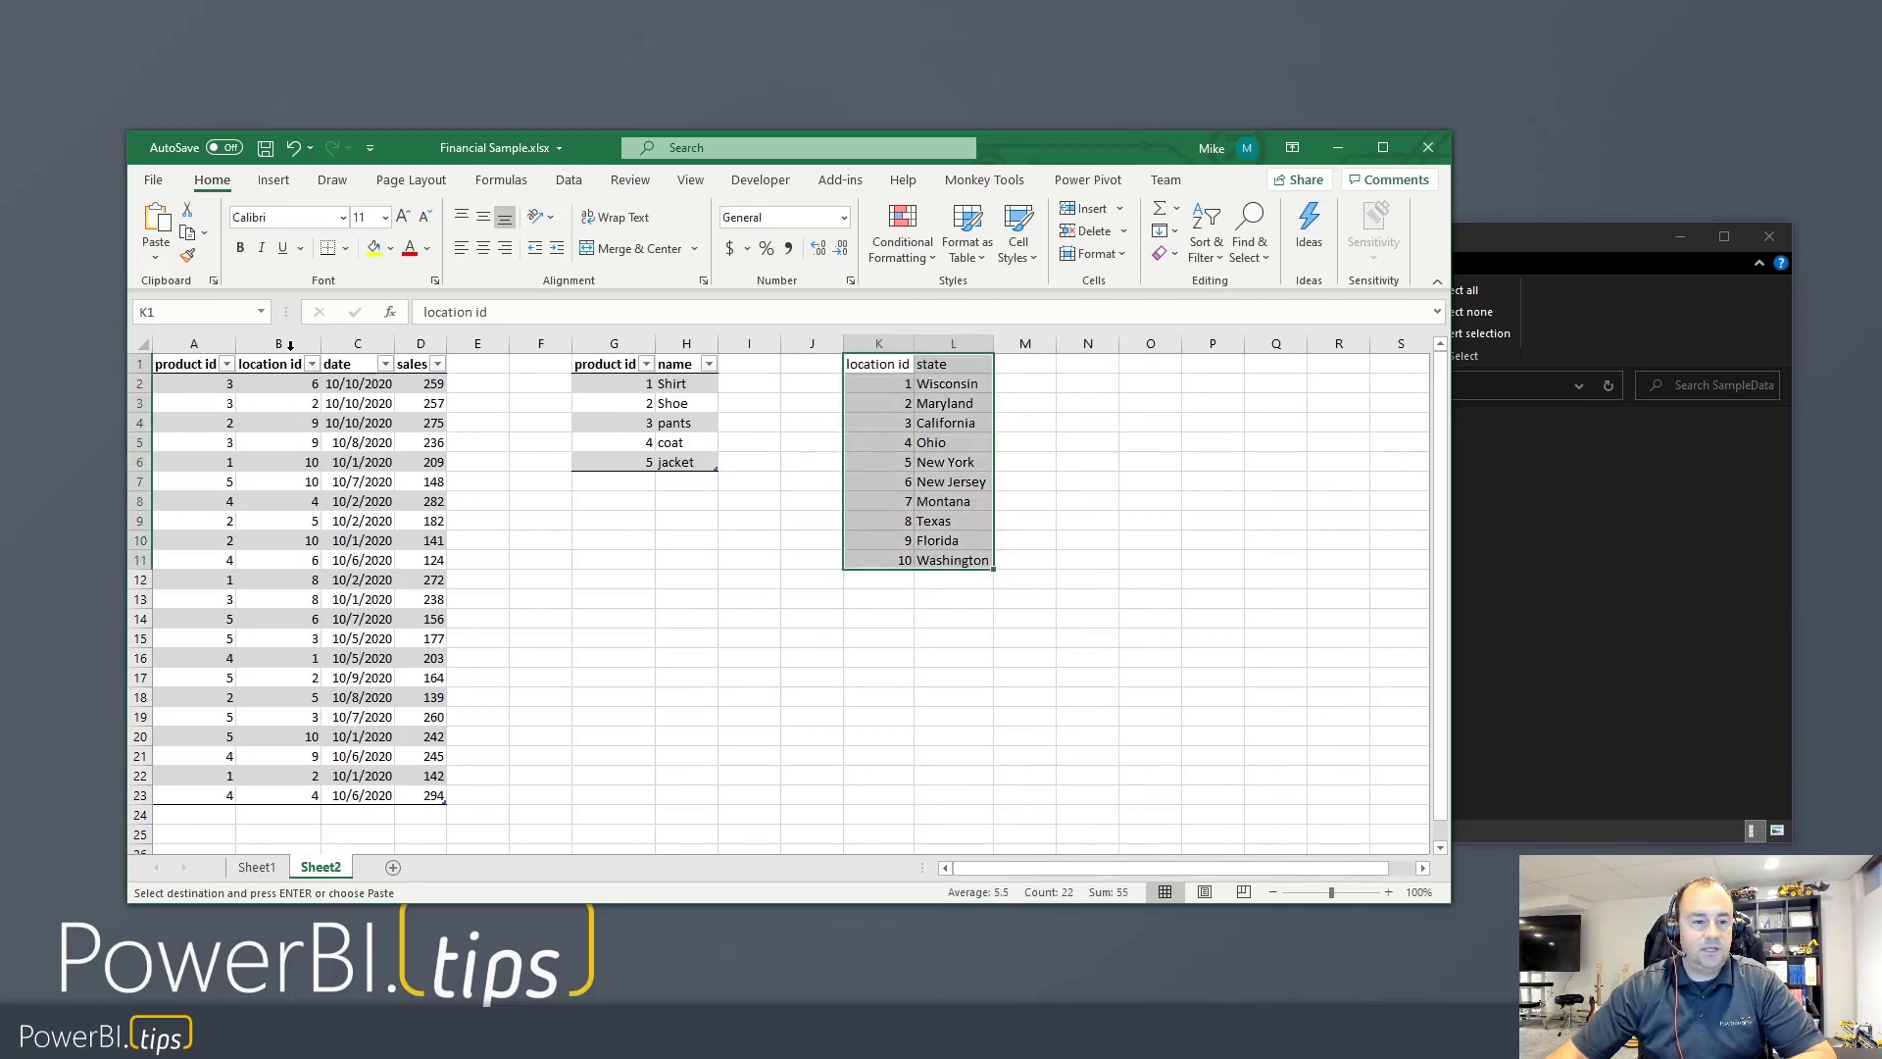
{"action": "left_click", "coordinate": [960, 250]}
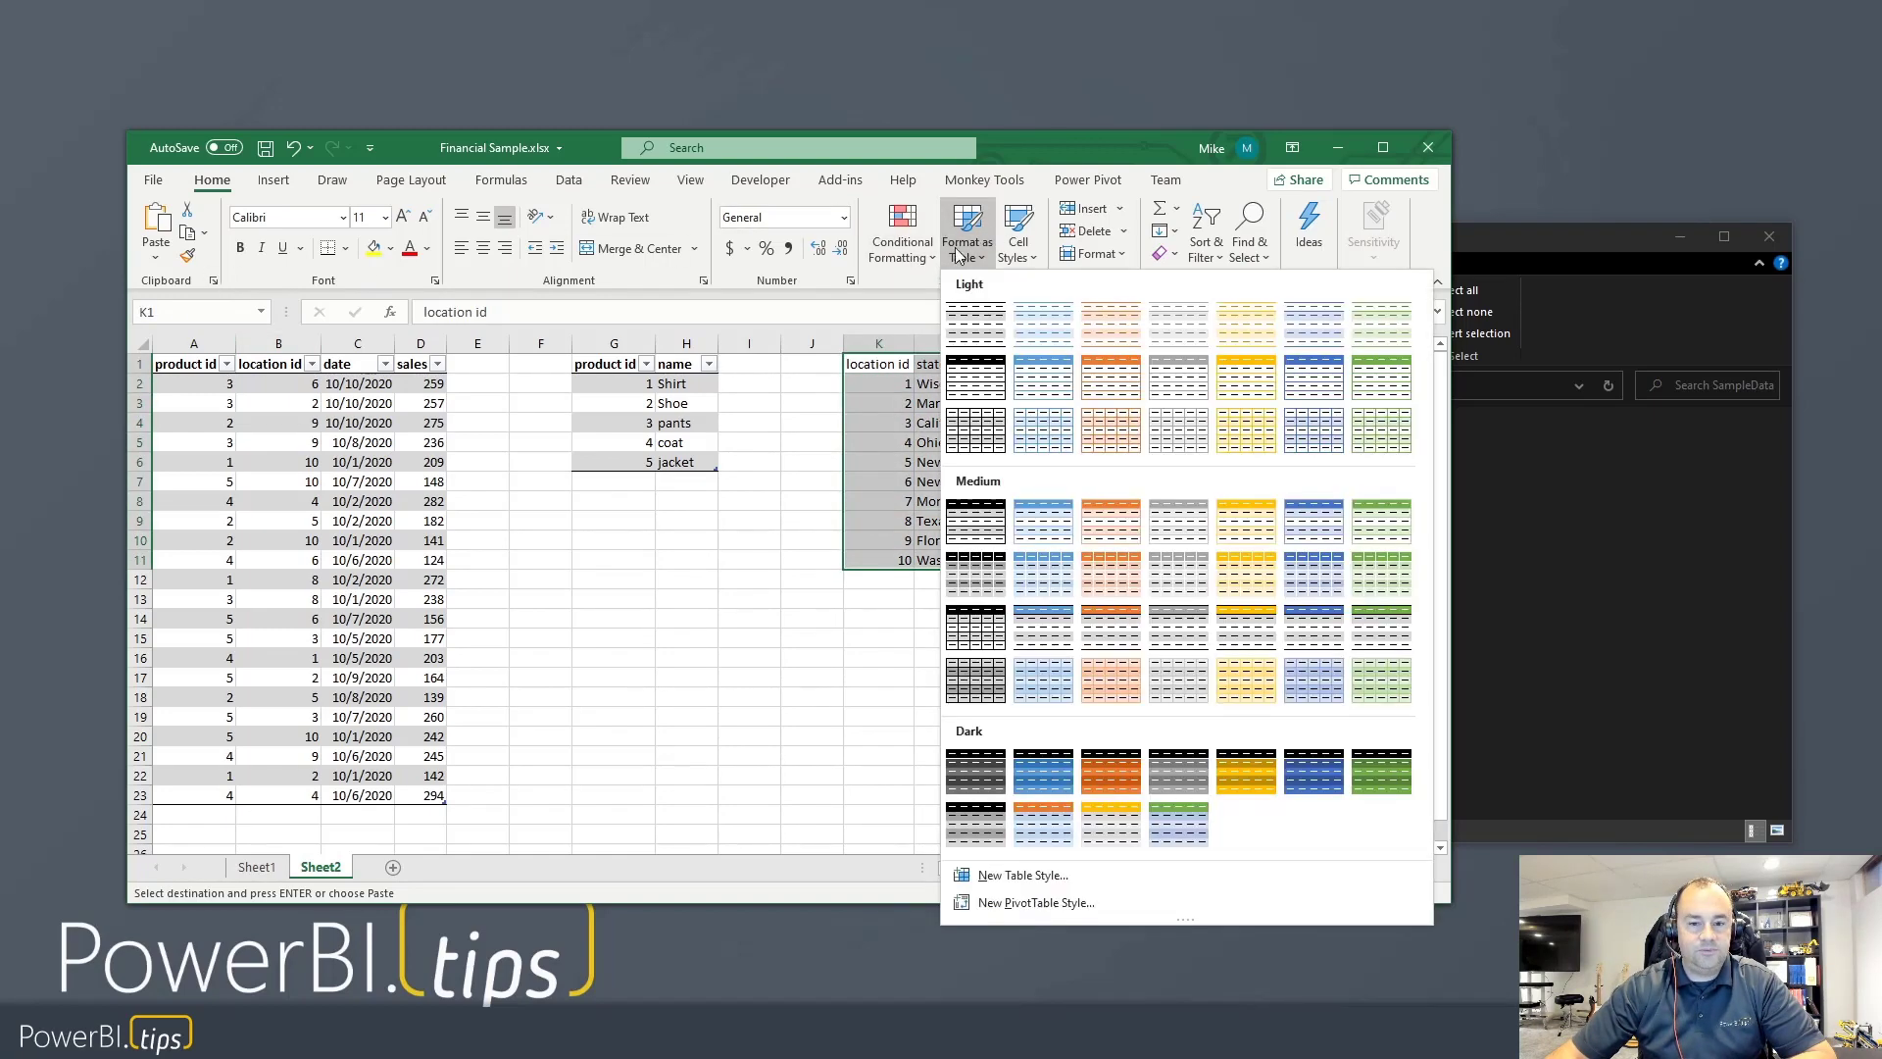
{"action": "left_click", "coordinate": [955, 325]}
{"action": "left_click", "coordinate": [291, 959]}
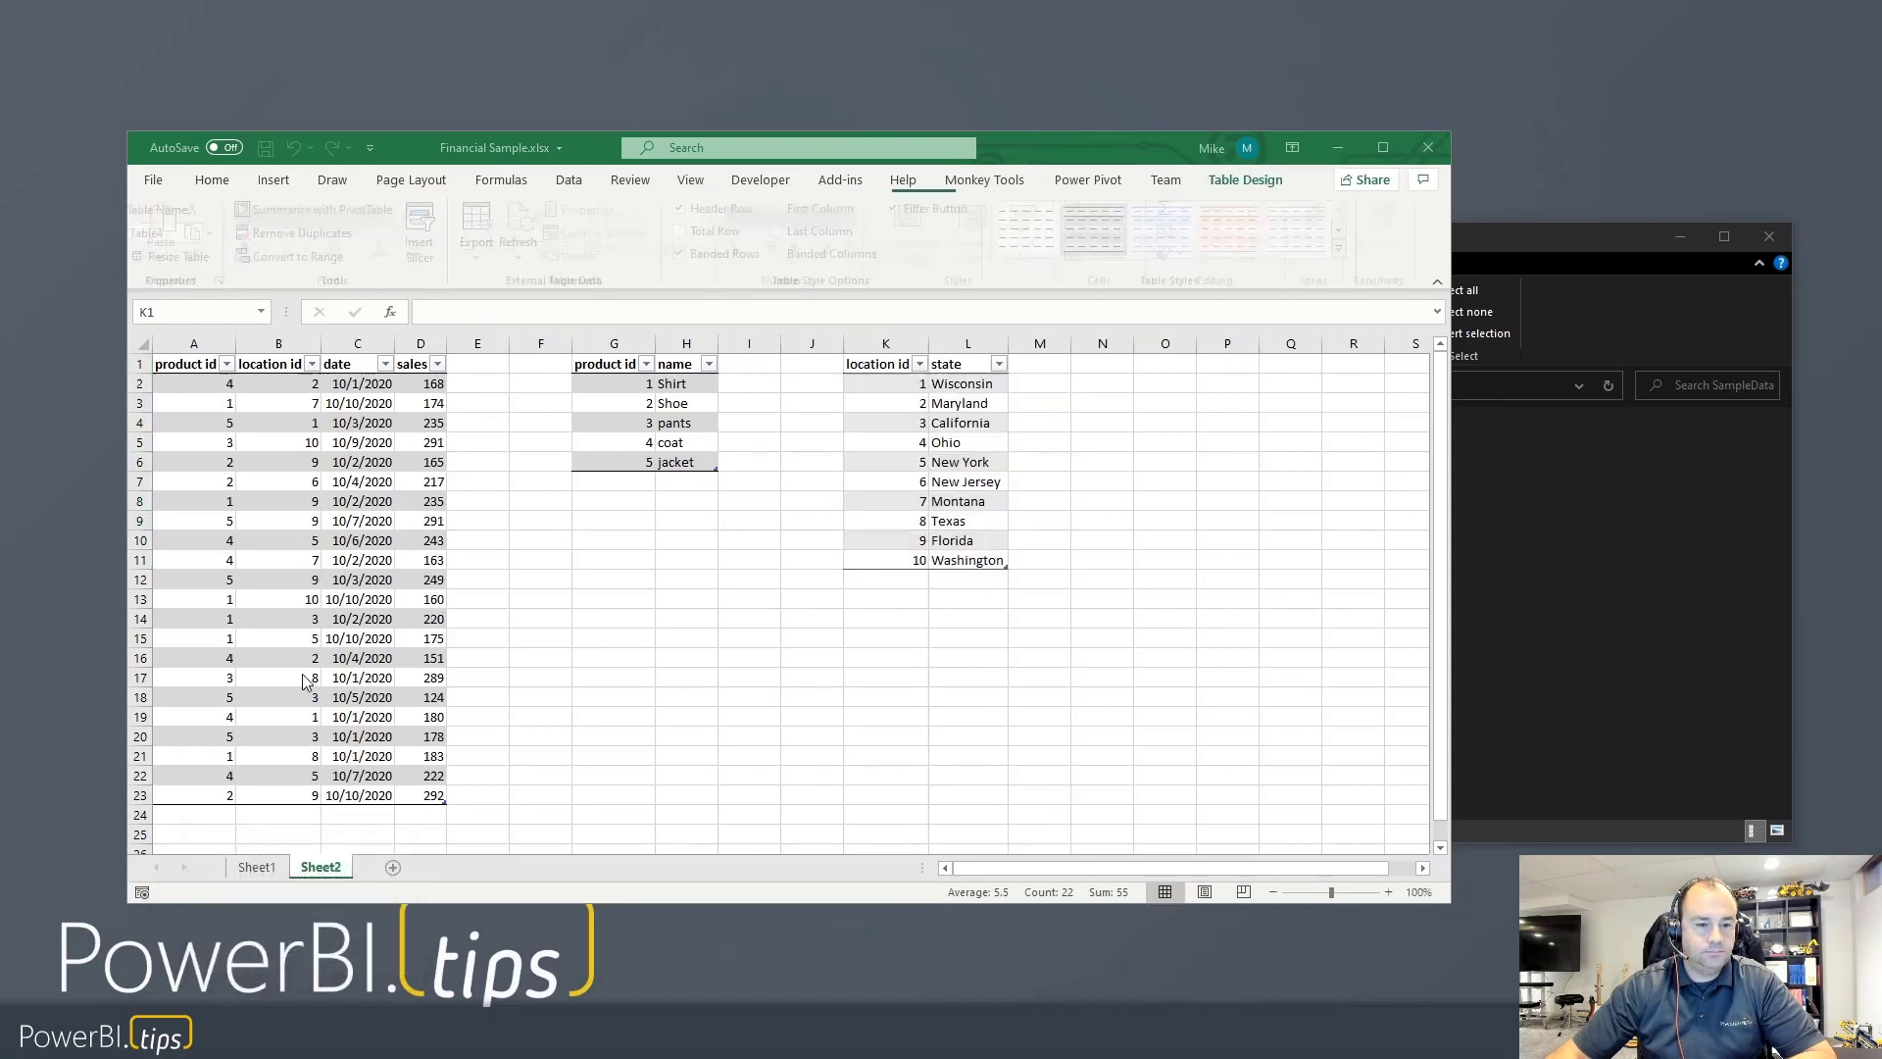
- Name the location table dim_location and save the workbook
{"action": "double_click", "coordinate": [192, 234]}
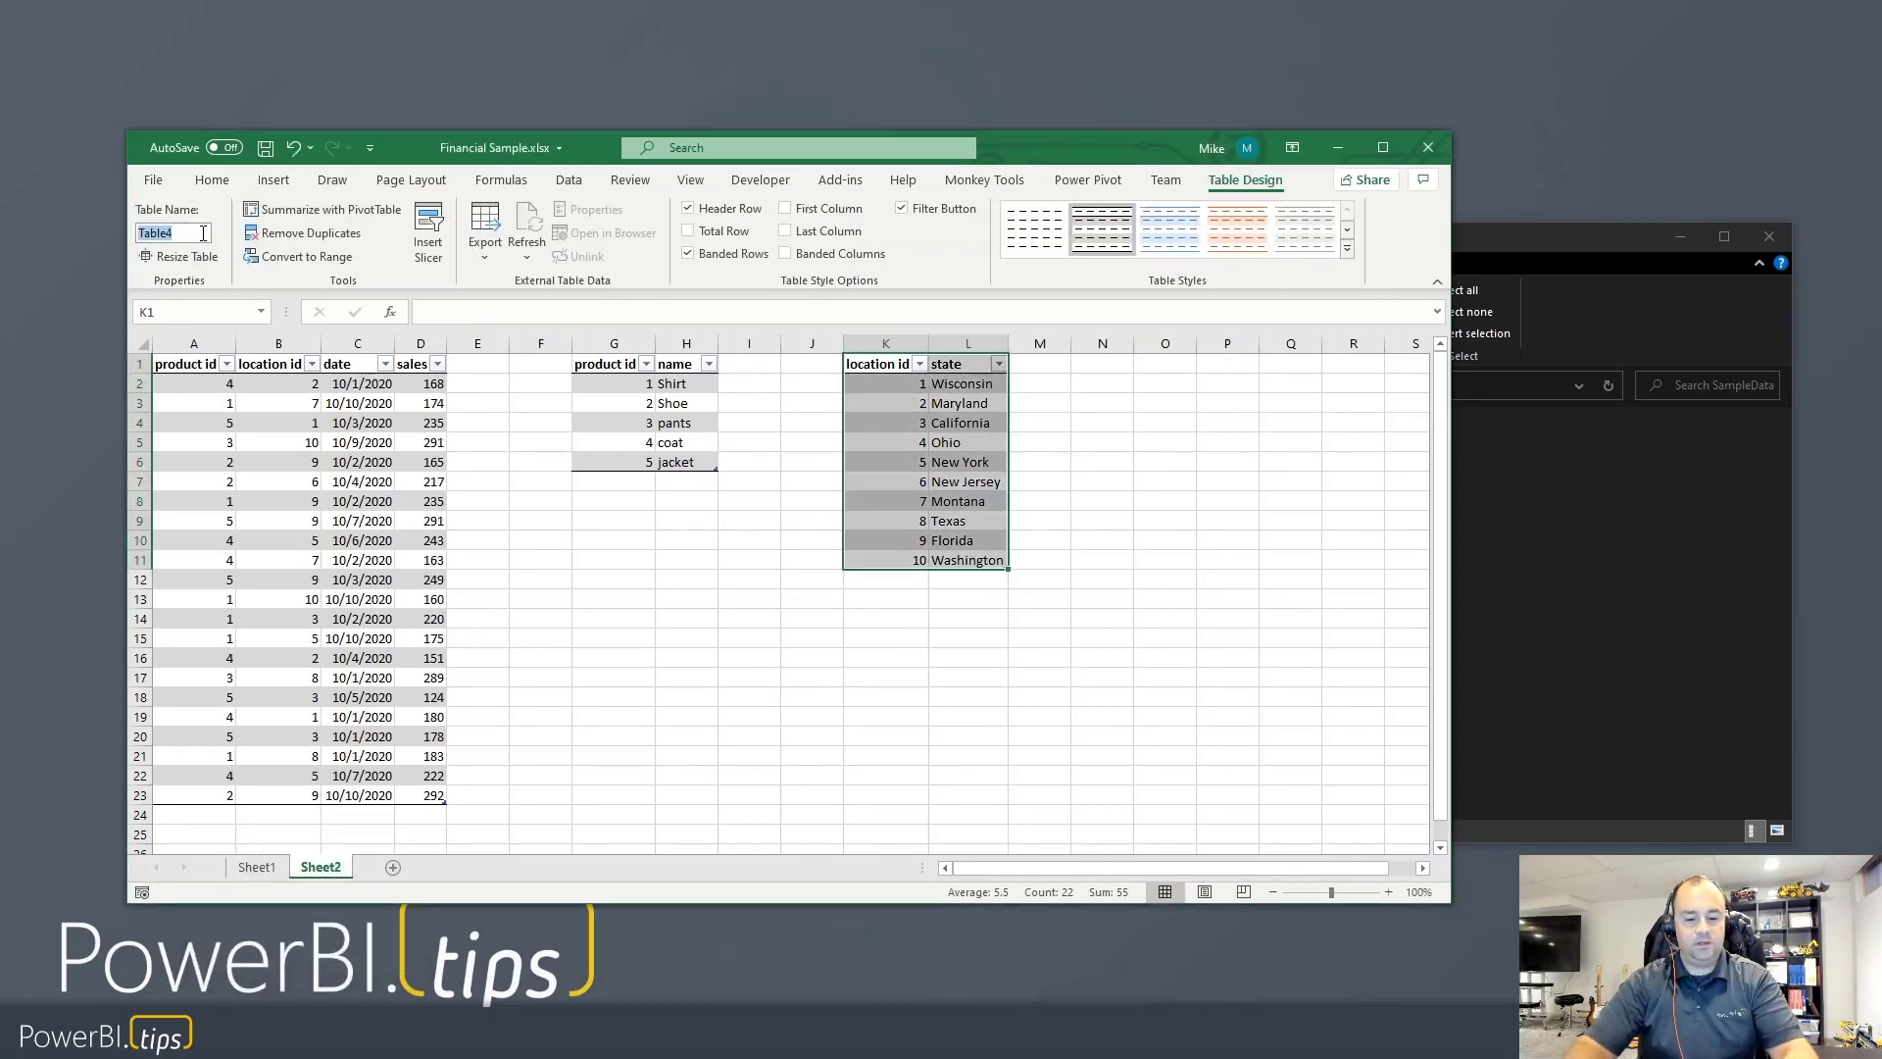
{"action": "type", "text": "dim"}
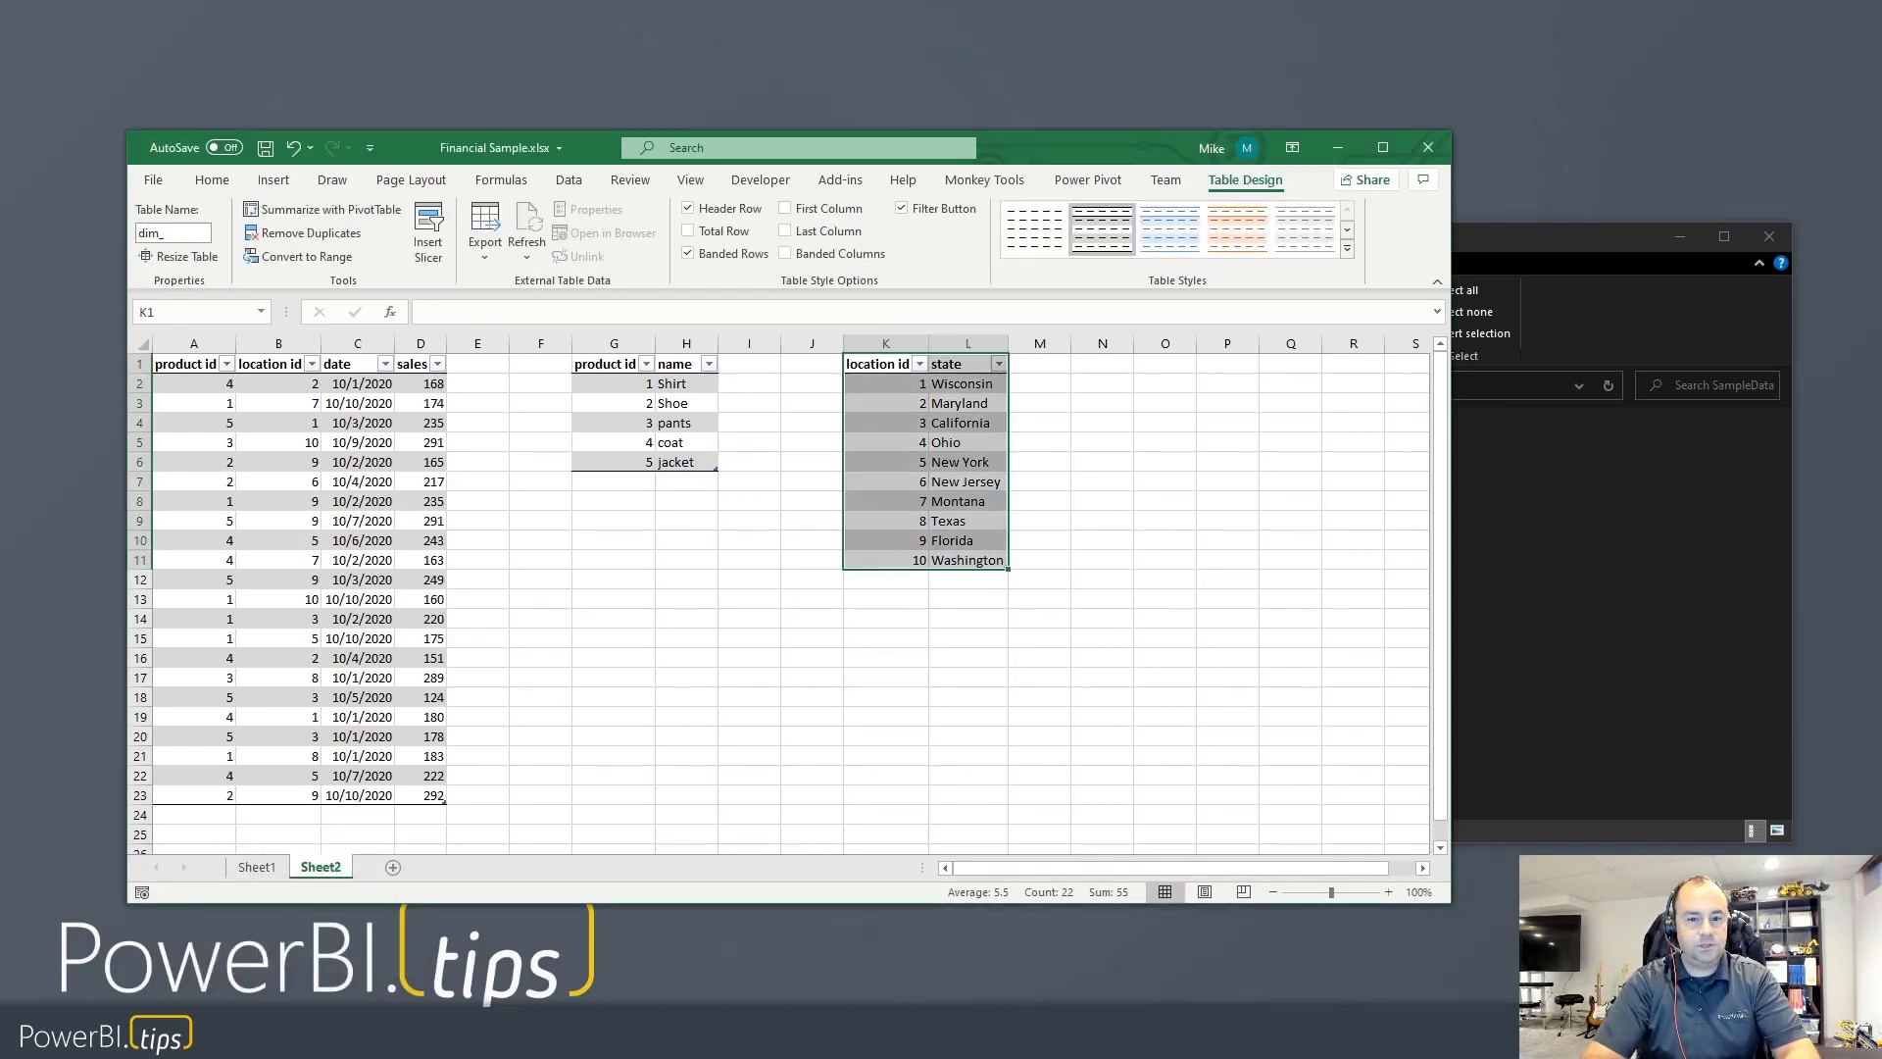
{"action": "type", "text": "_location"}
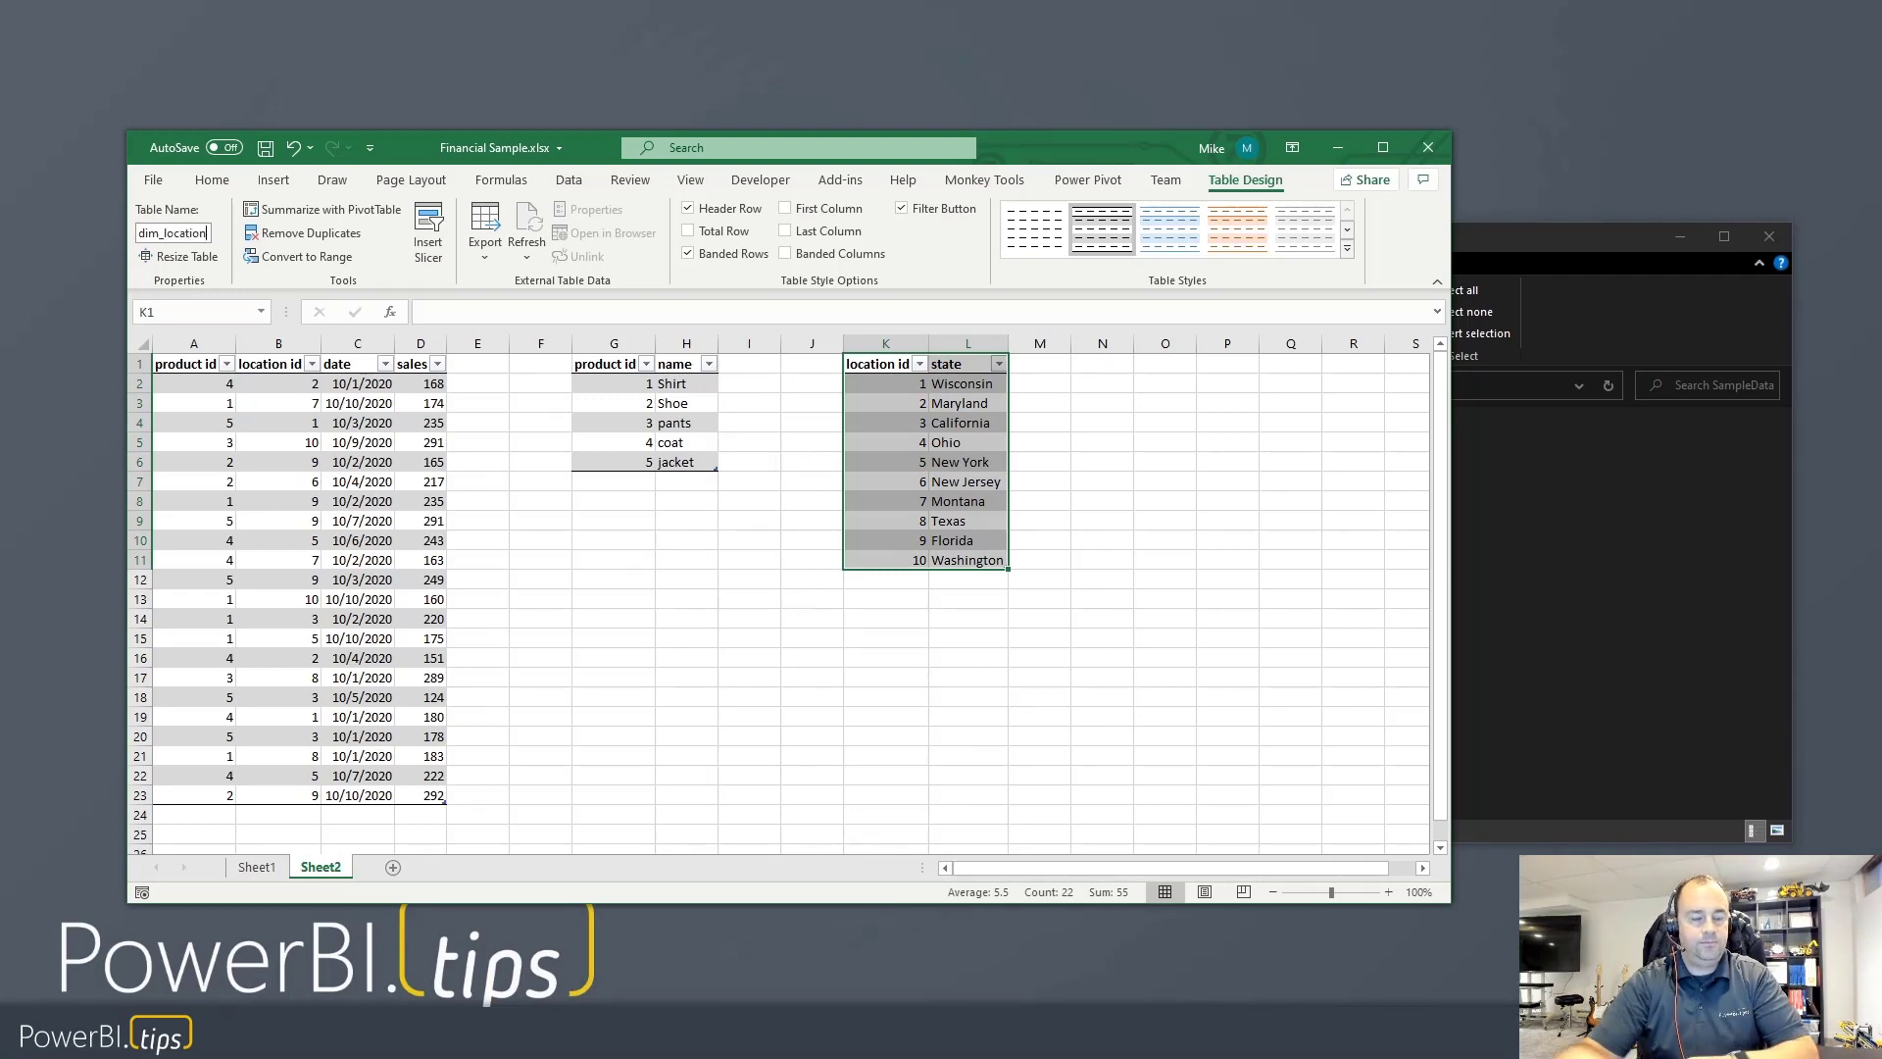
{"action": "key", "text": "Return"}
{"action": "left_click", "coordinate": [691, 679]}
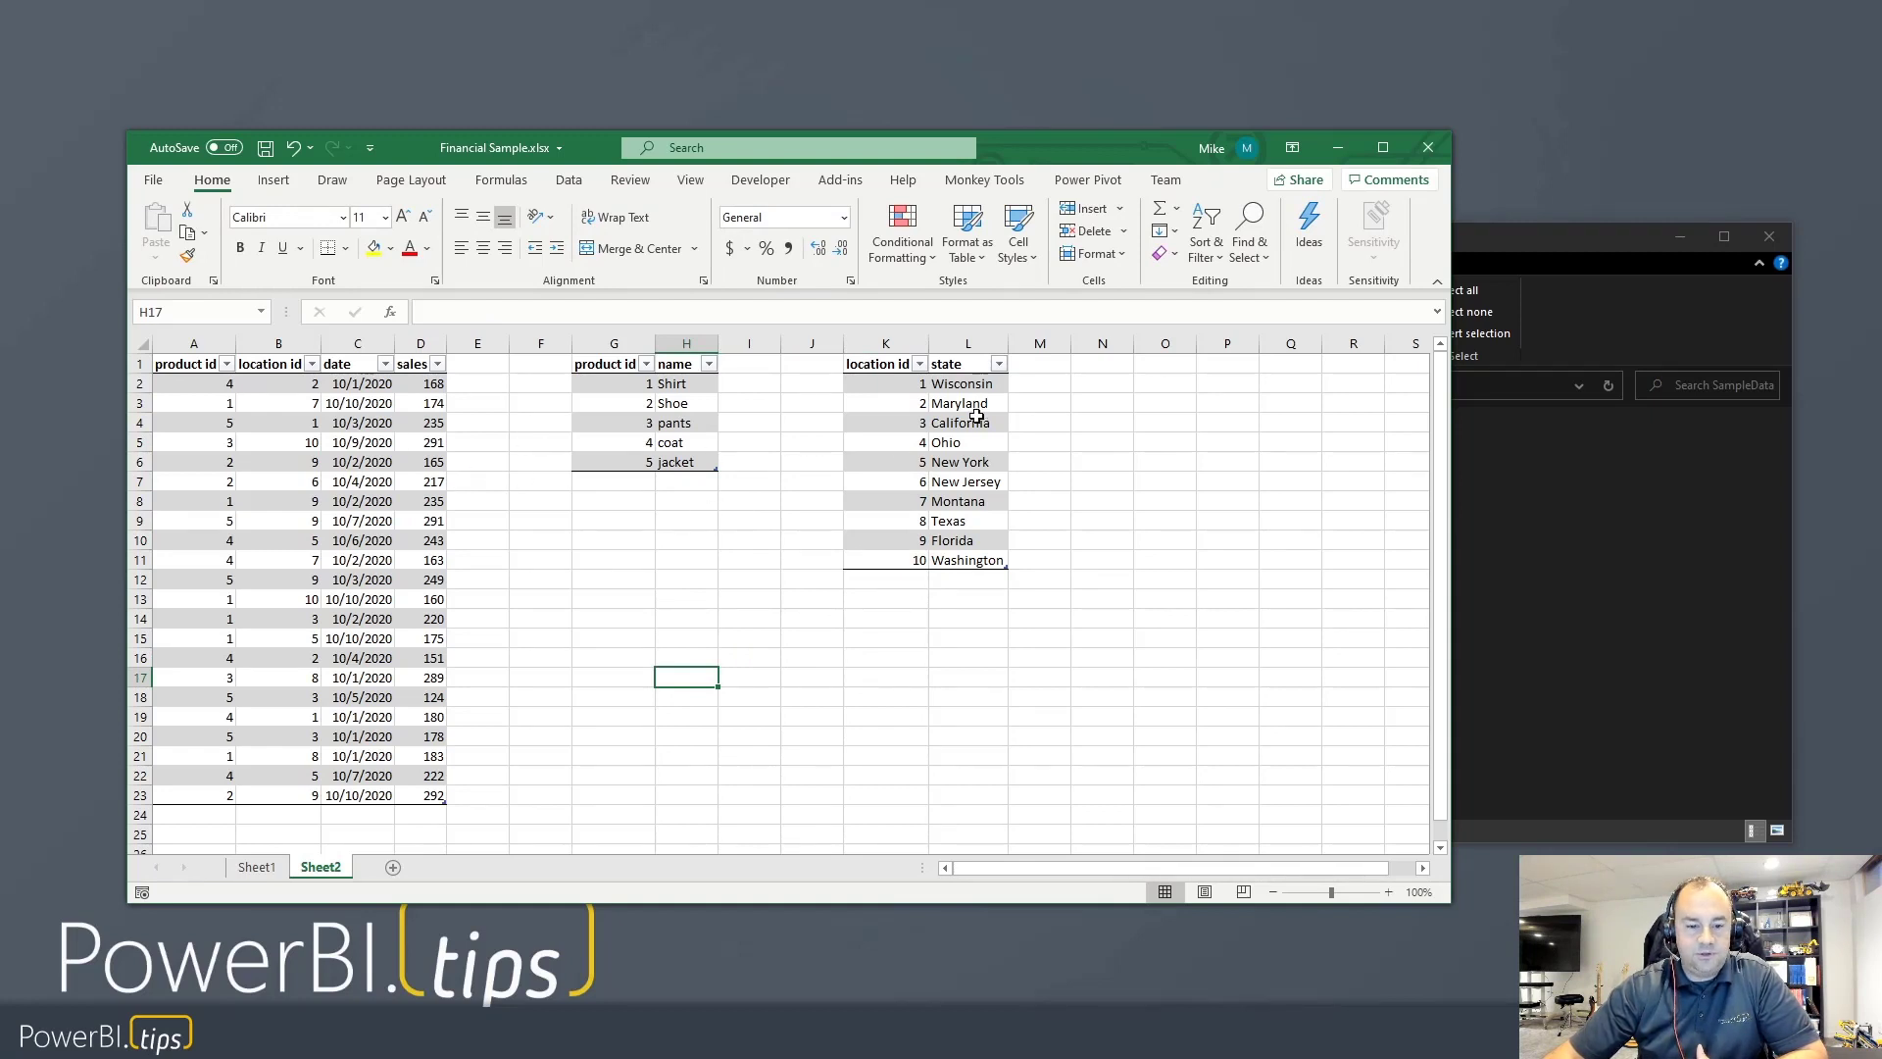
{"action": "left_click", "coordinate": [816, 585]}
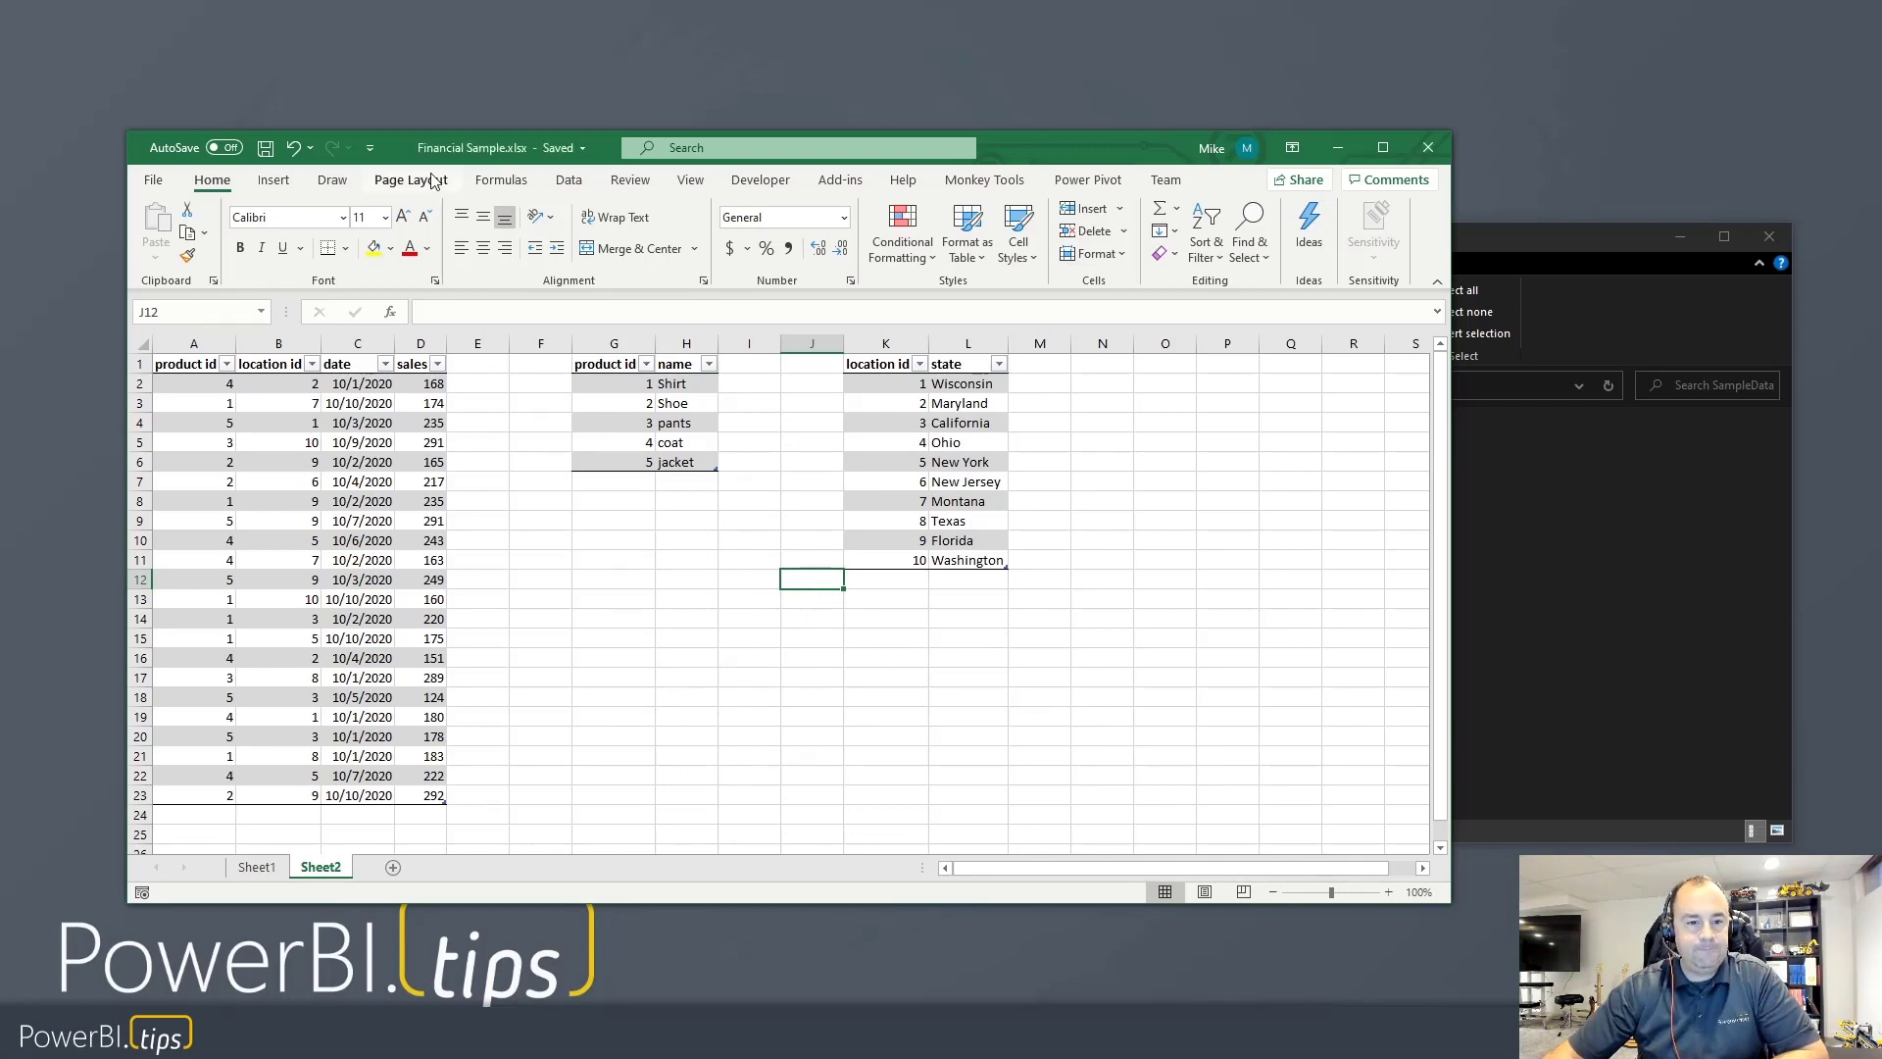
- Close the workbook and copy the desktop Financial Sample.xlsx into the Power BI SampleData folder, replacing the existing file
{"action": "left_click", "coordinate": [1428, 149]}
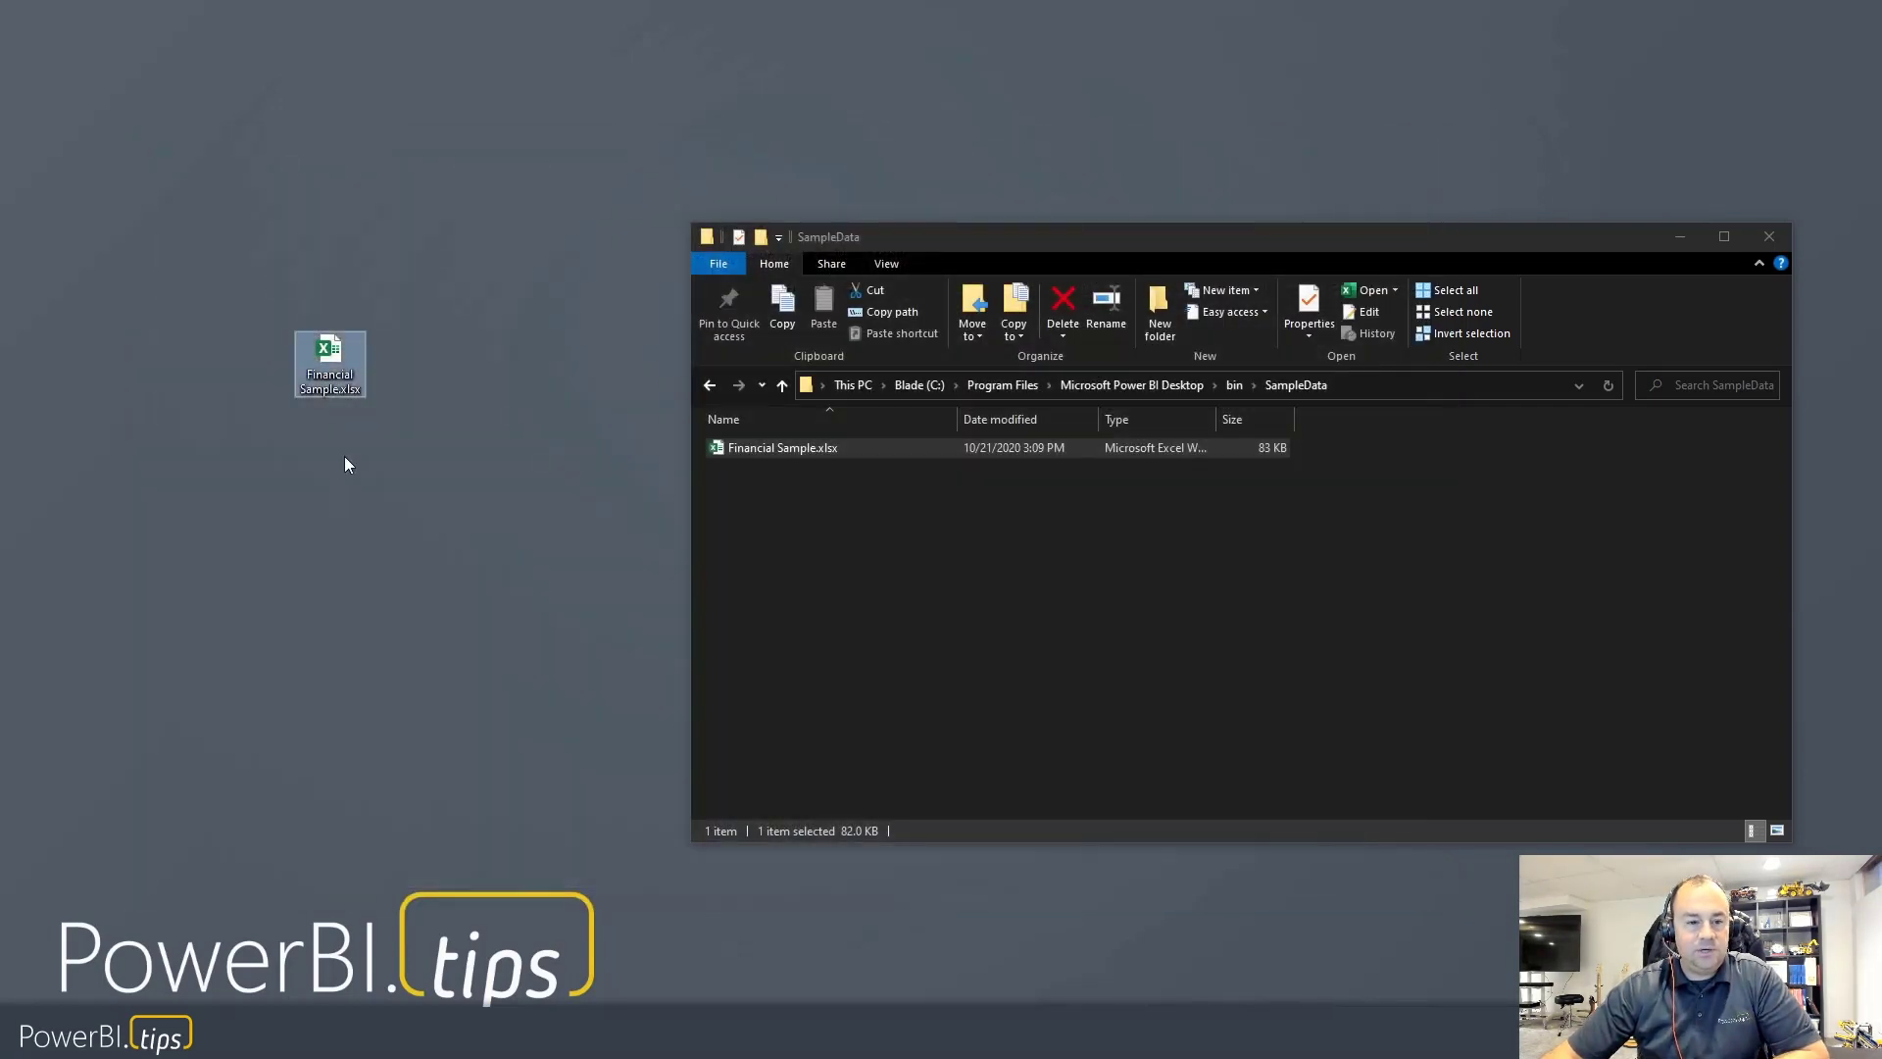
{"action": "left_click", "coordinate": [332, 379]}
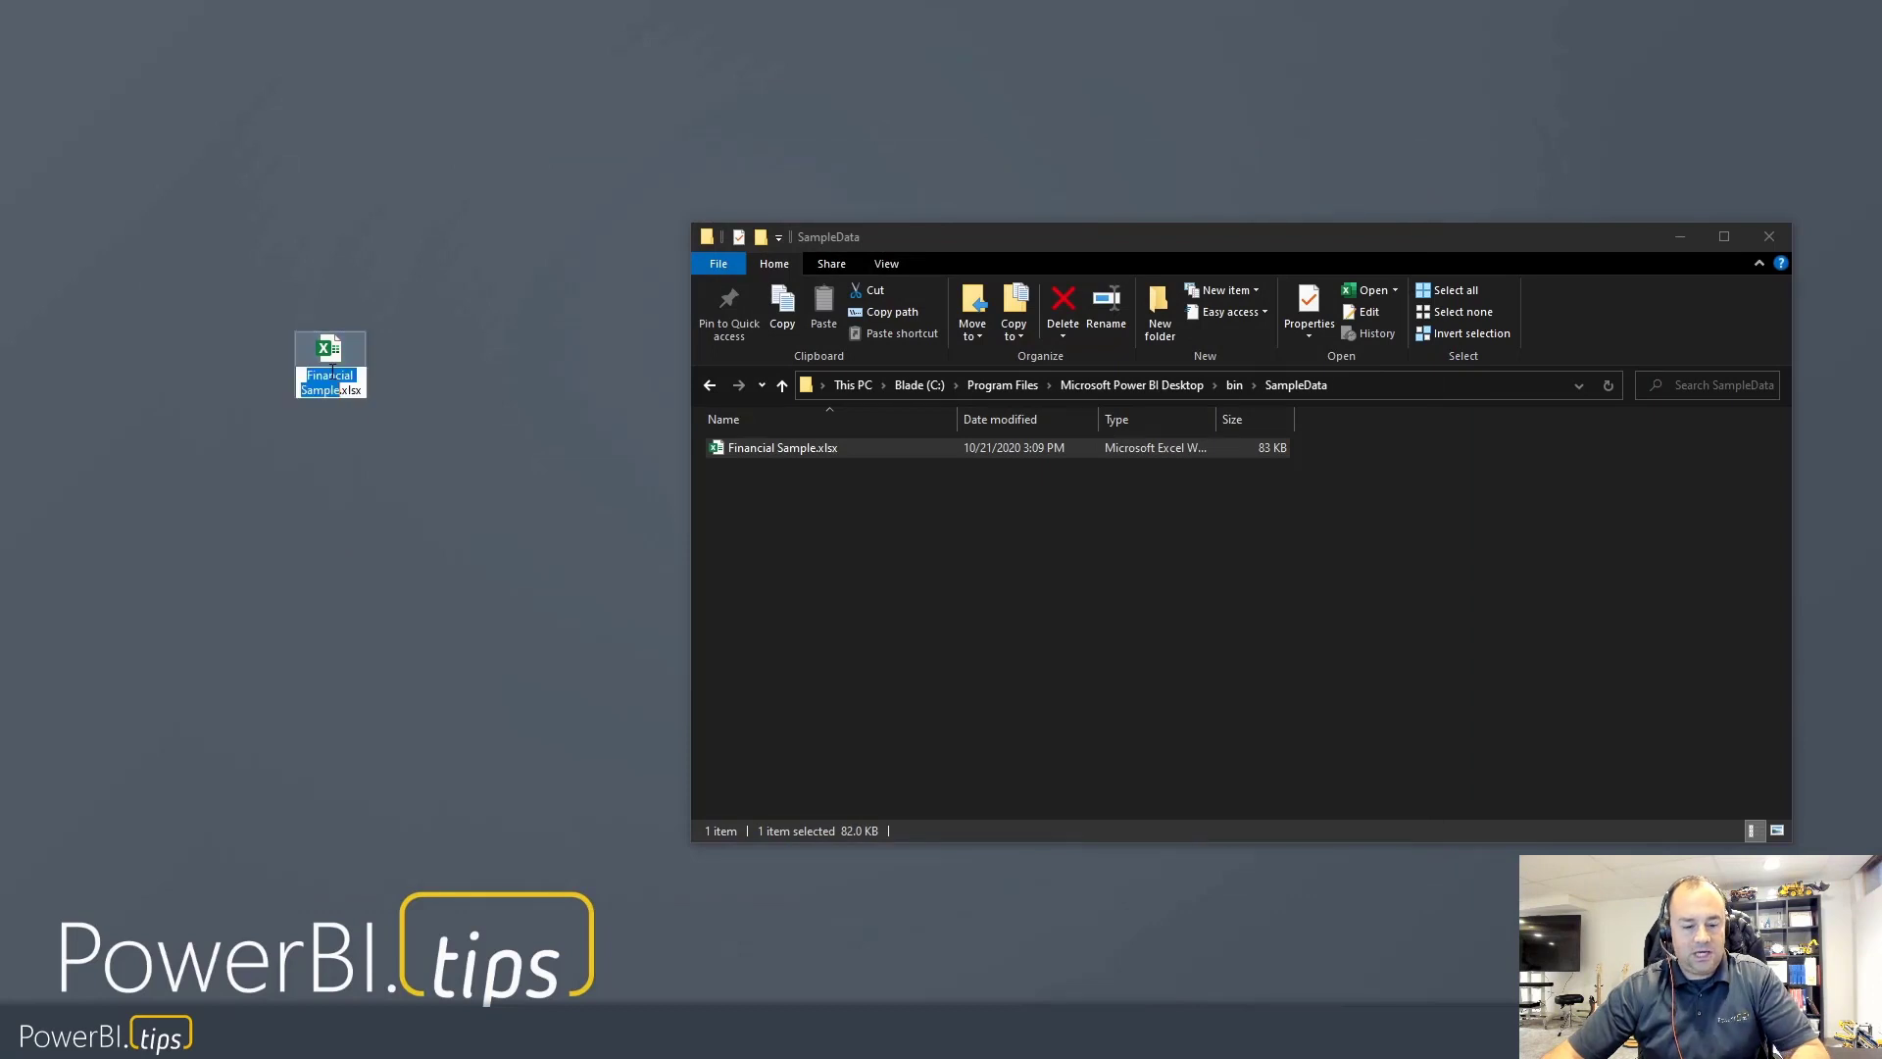
{"action": "left_click", "coordinate": [476, 474]}
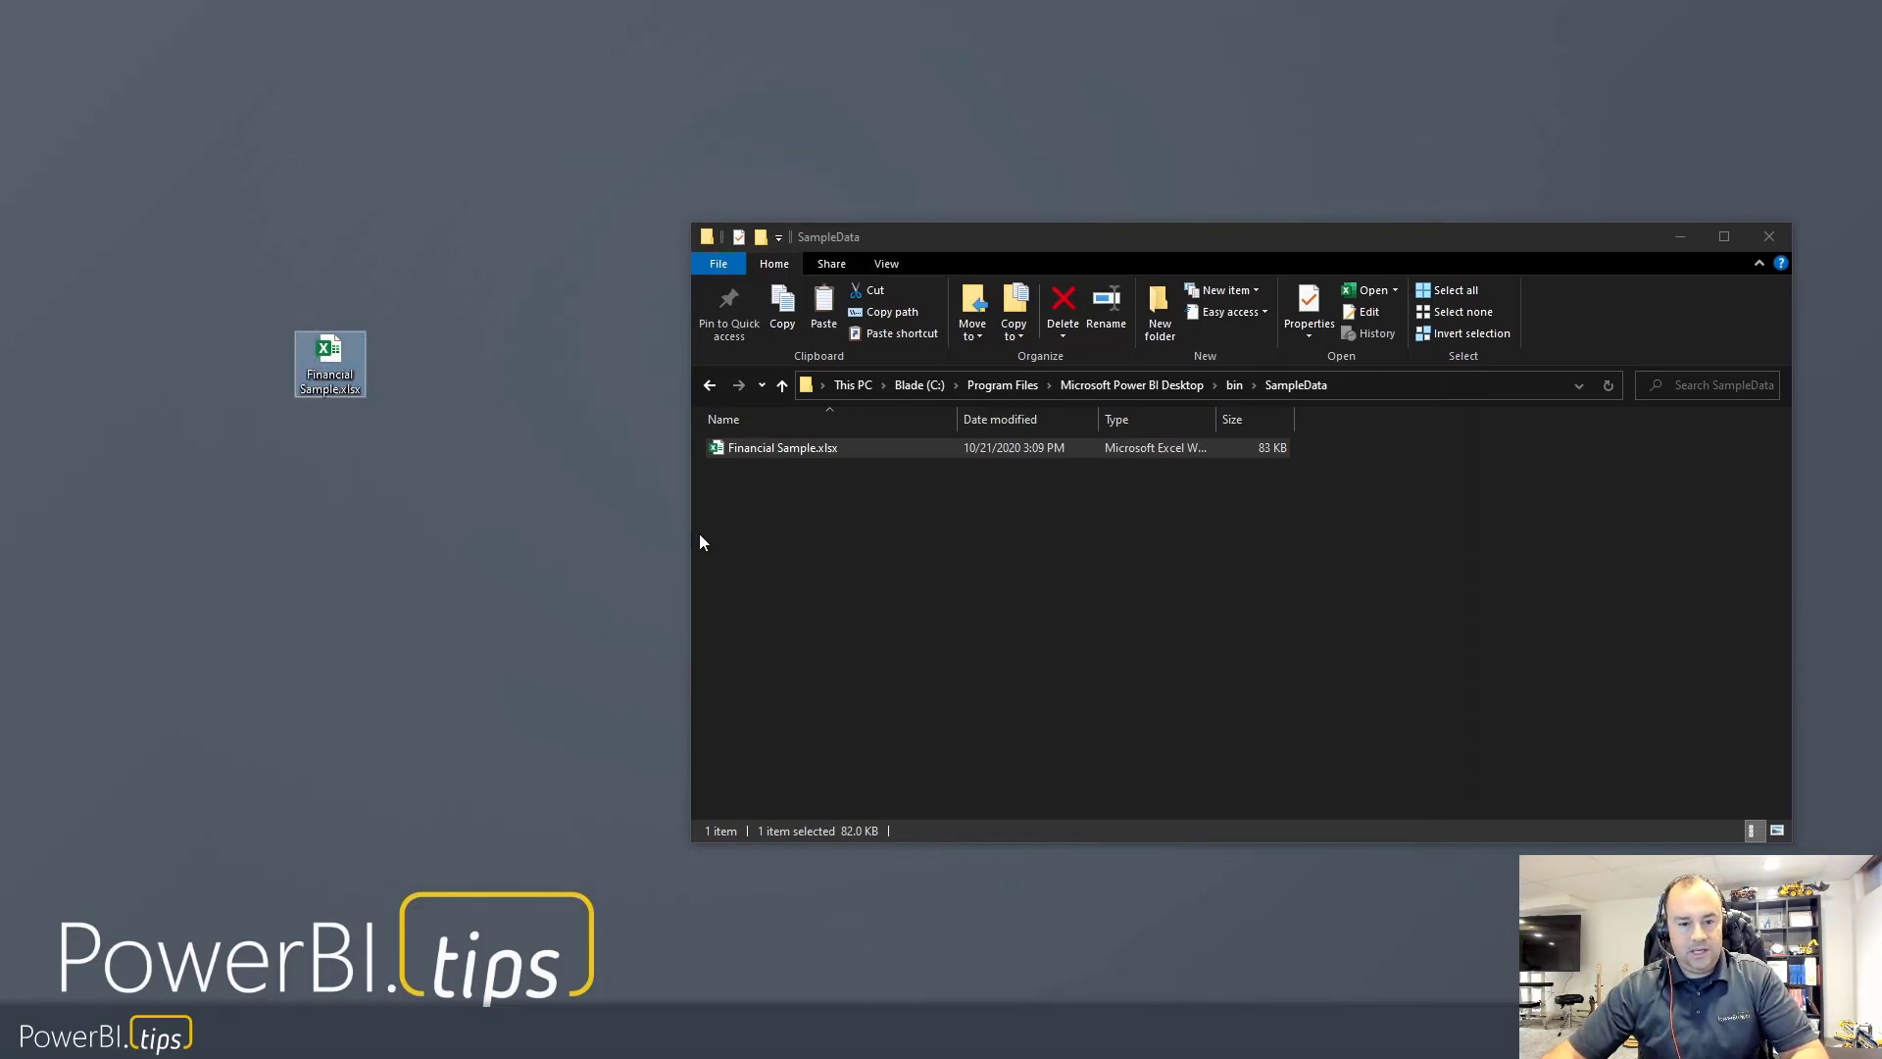
{"action": "left_click", "coordinate": [755, 552]}
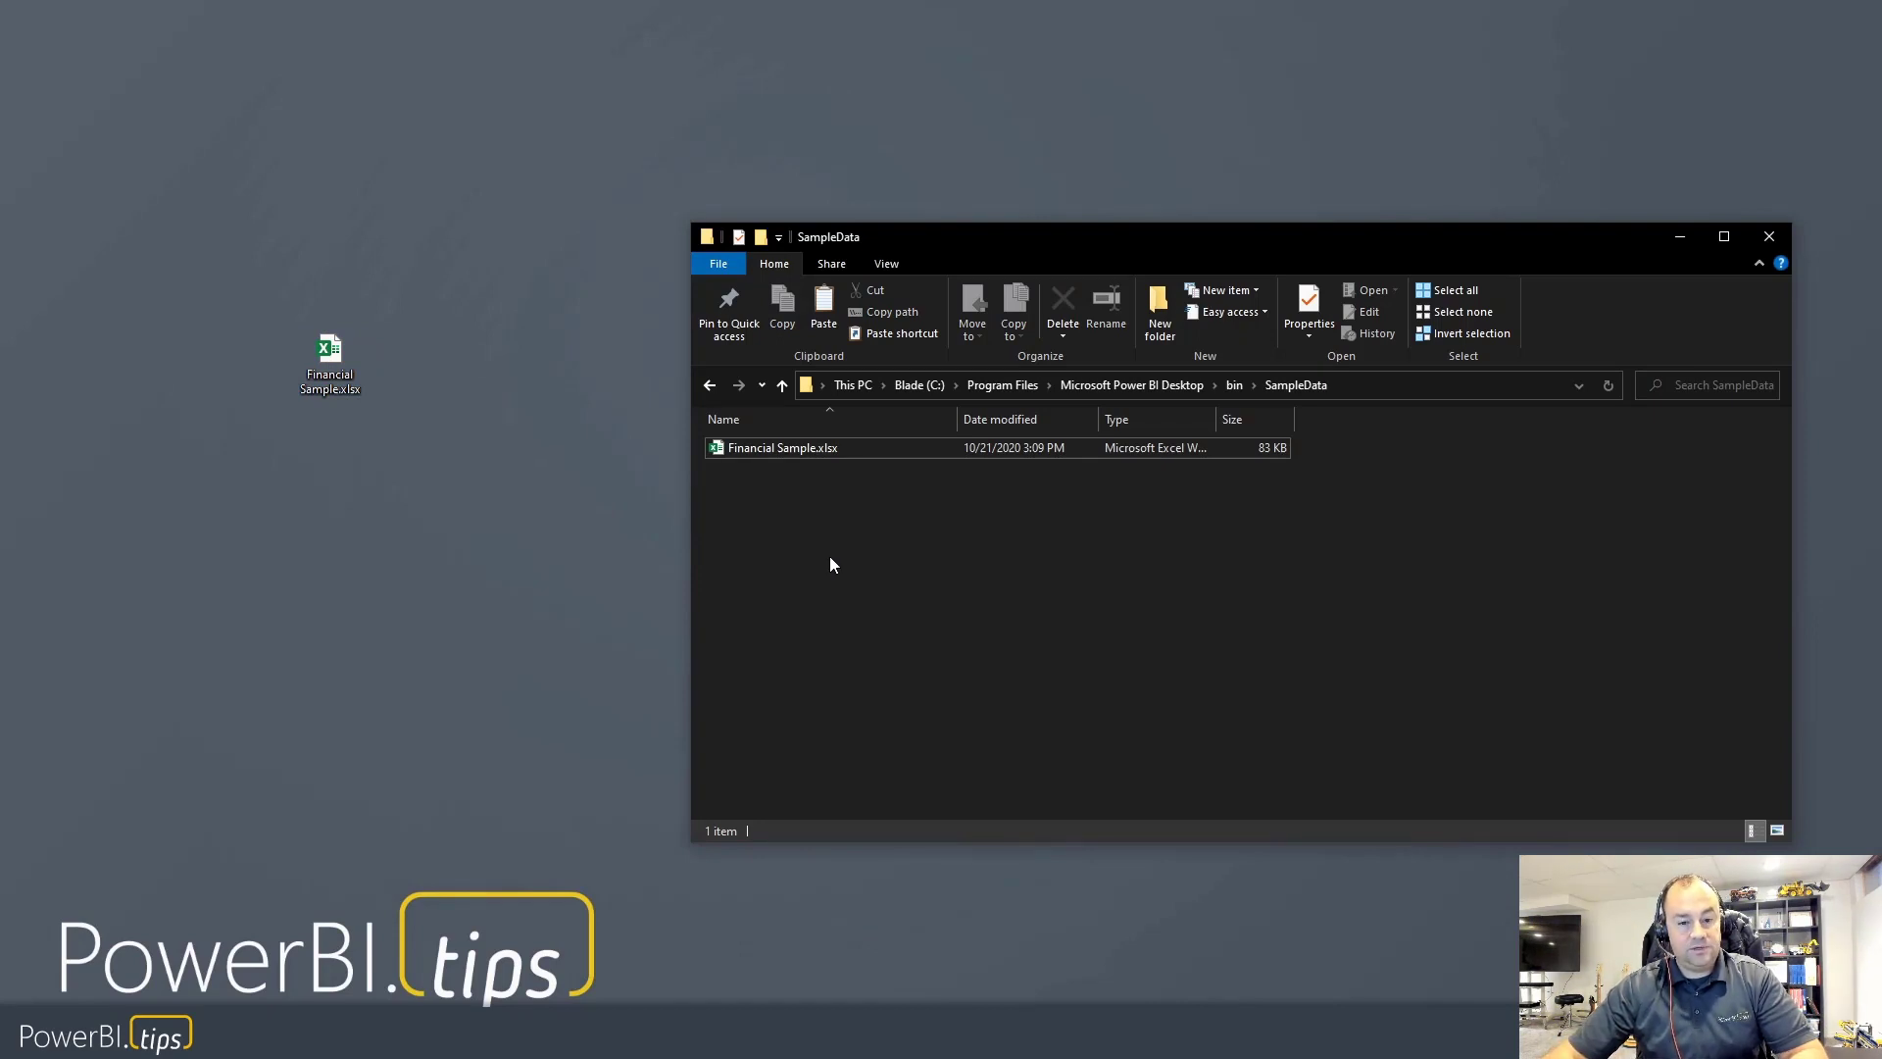
{"action": "key", "text": "ctrl+v"}
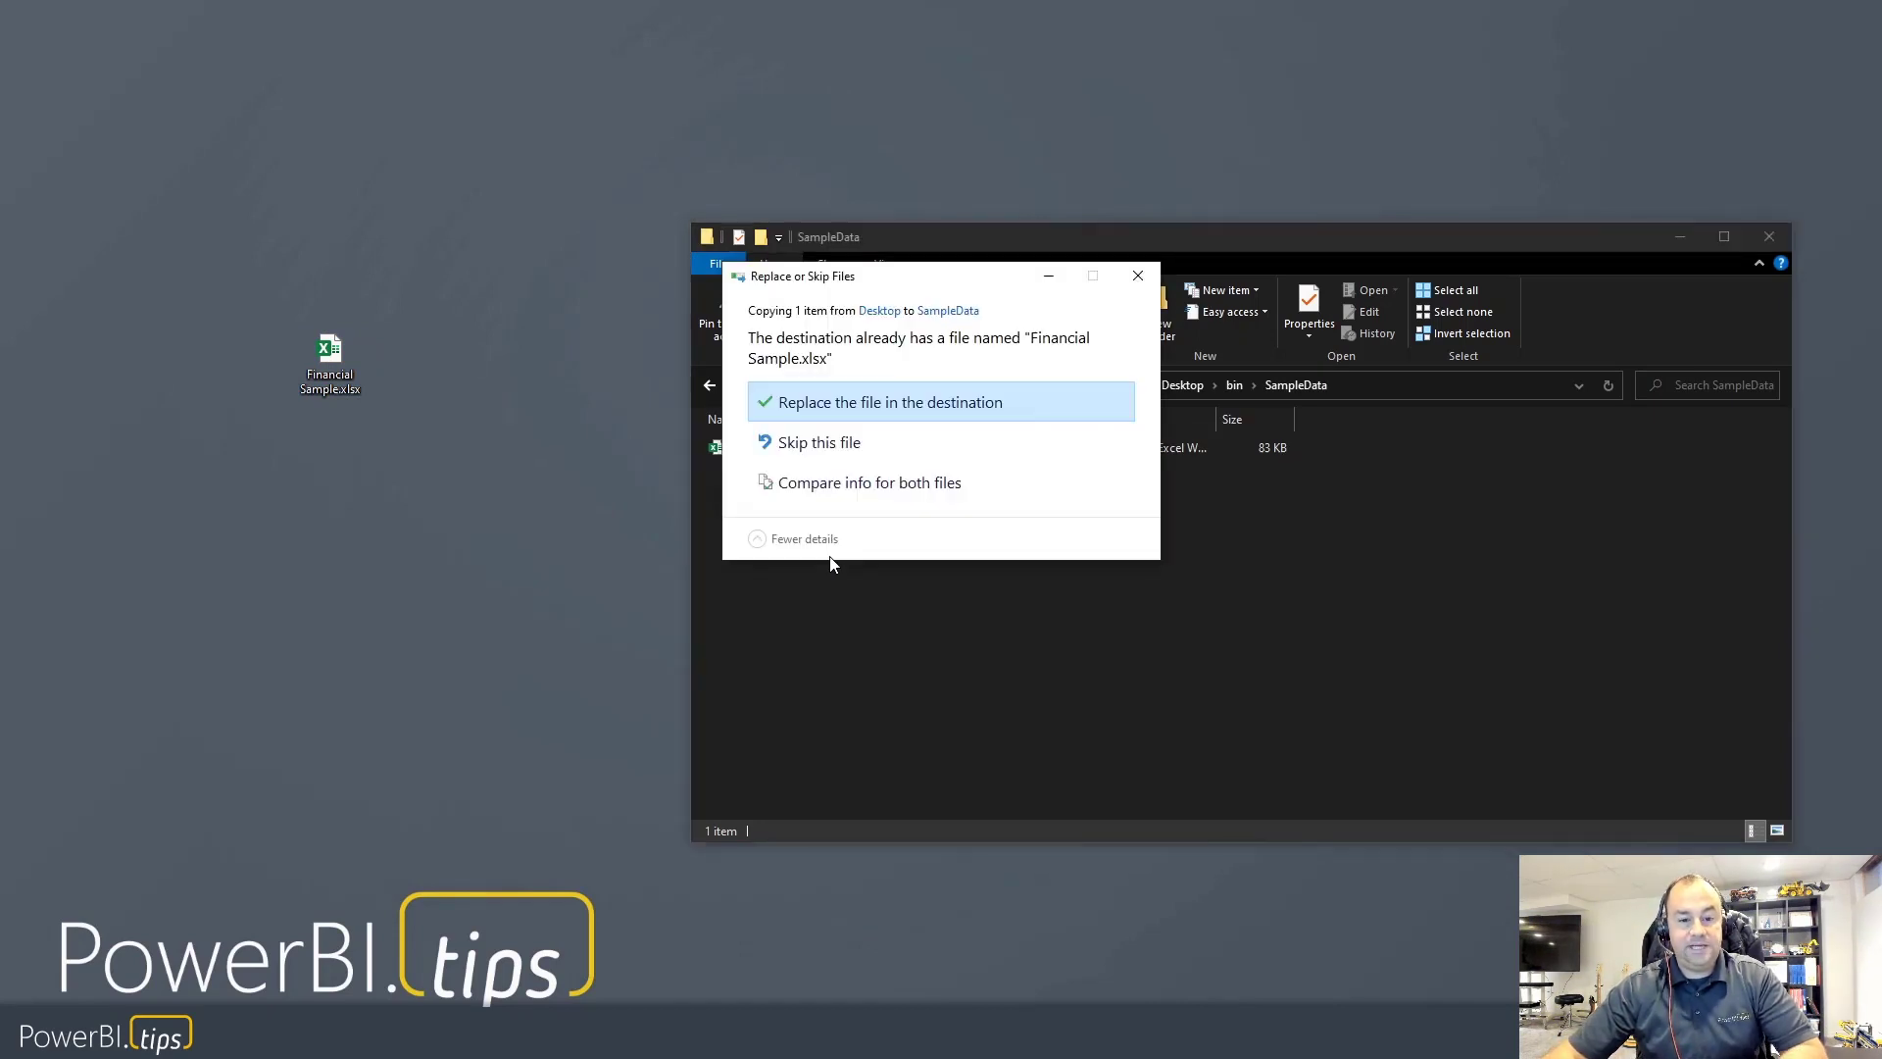
{"action": "left_click", "coordinate": [849, 402]}
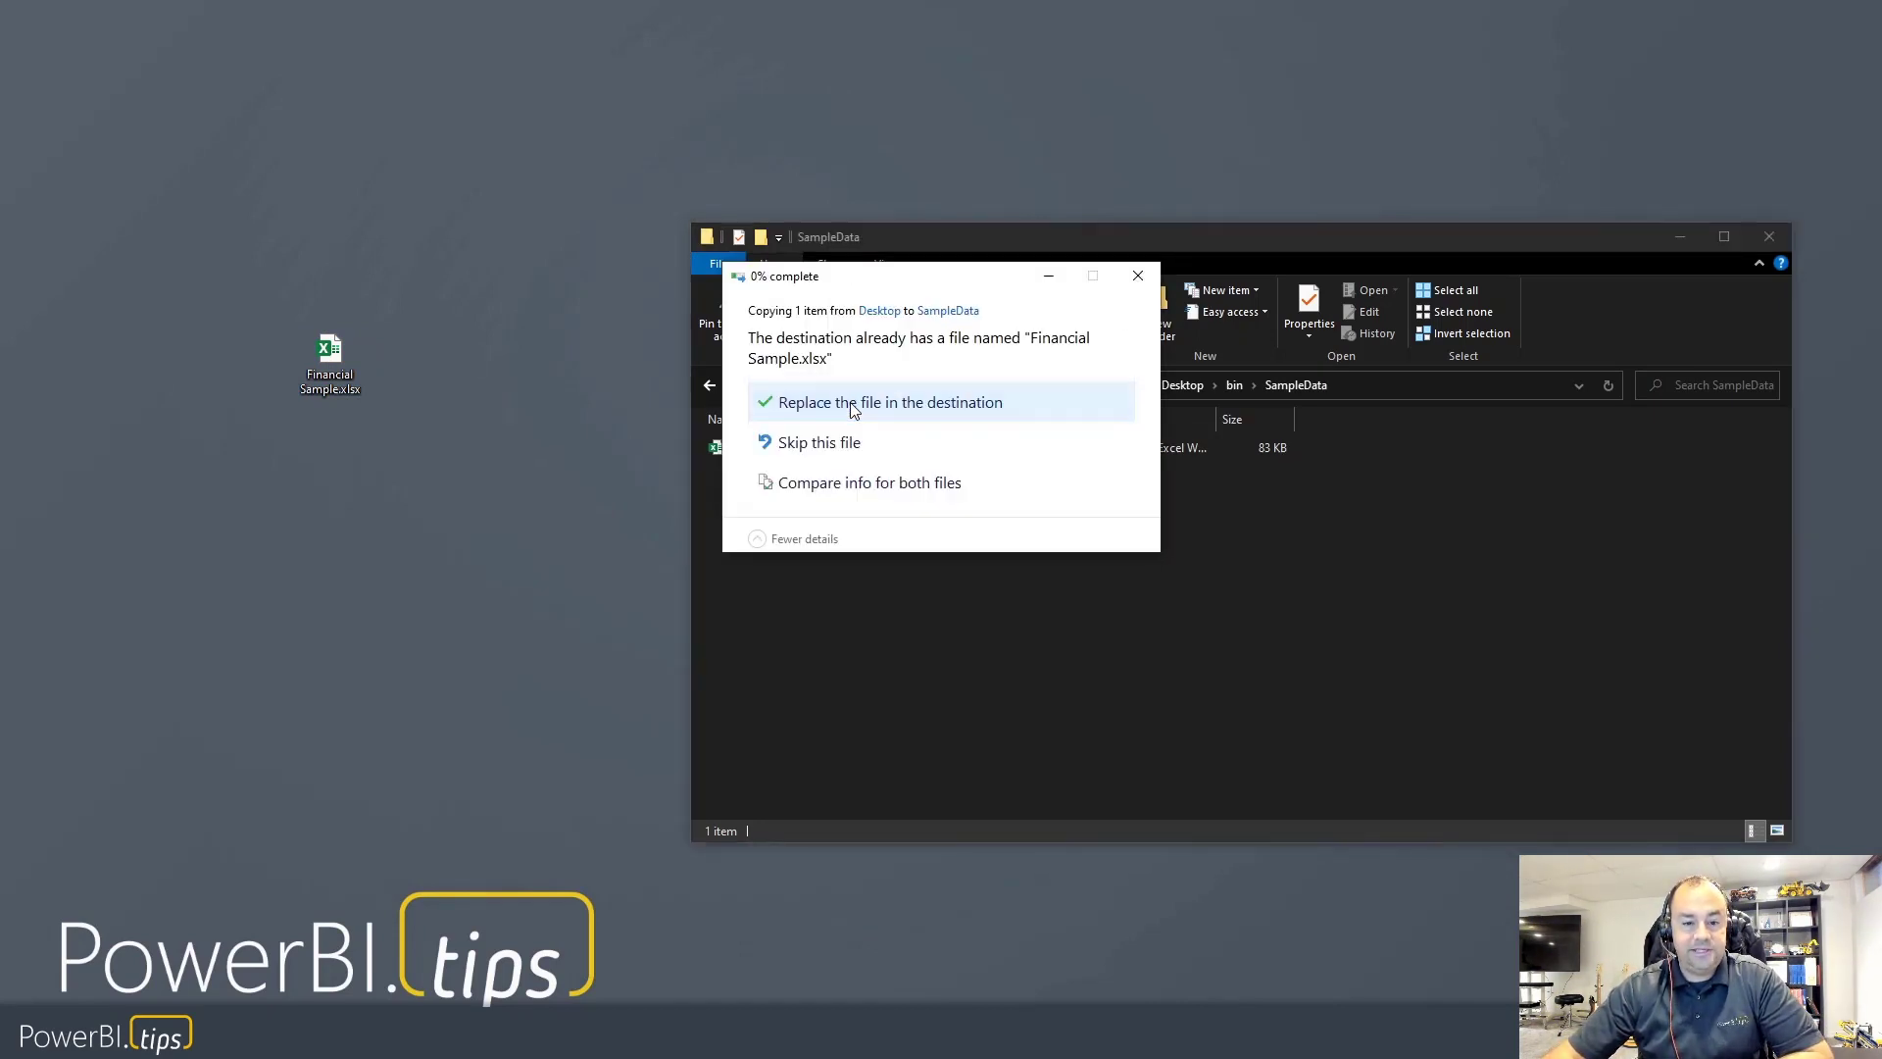
{"action": "left_click", "coordinate": [860, 588]}
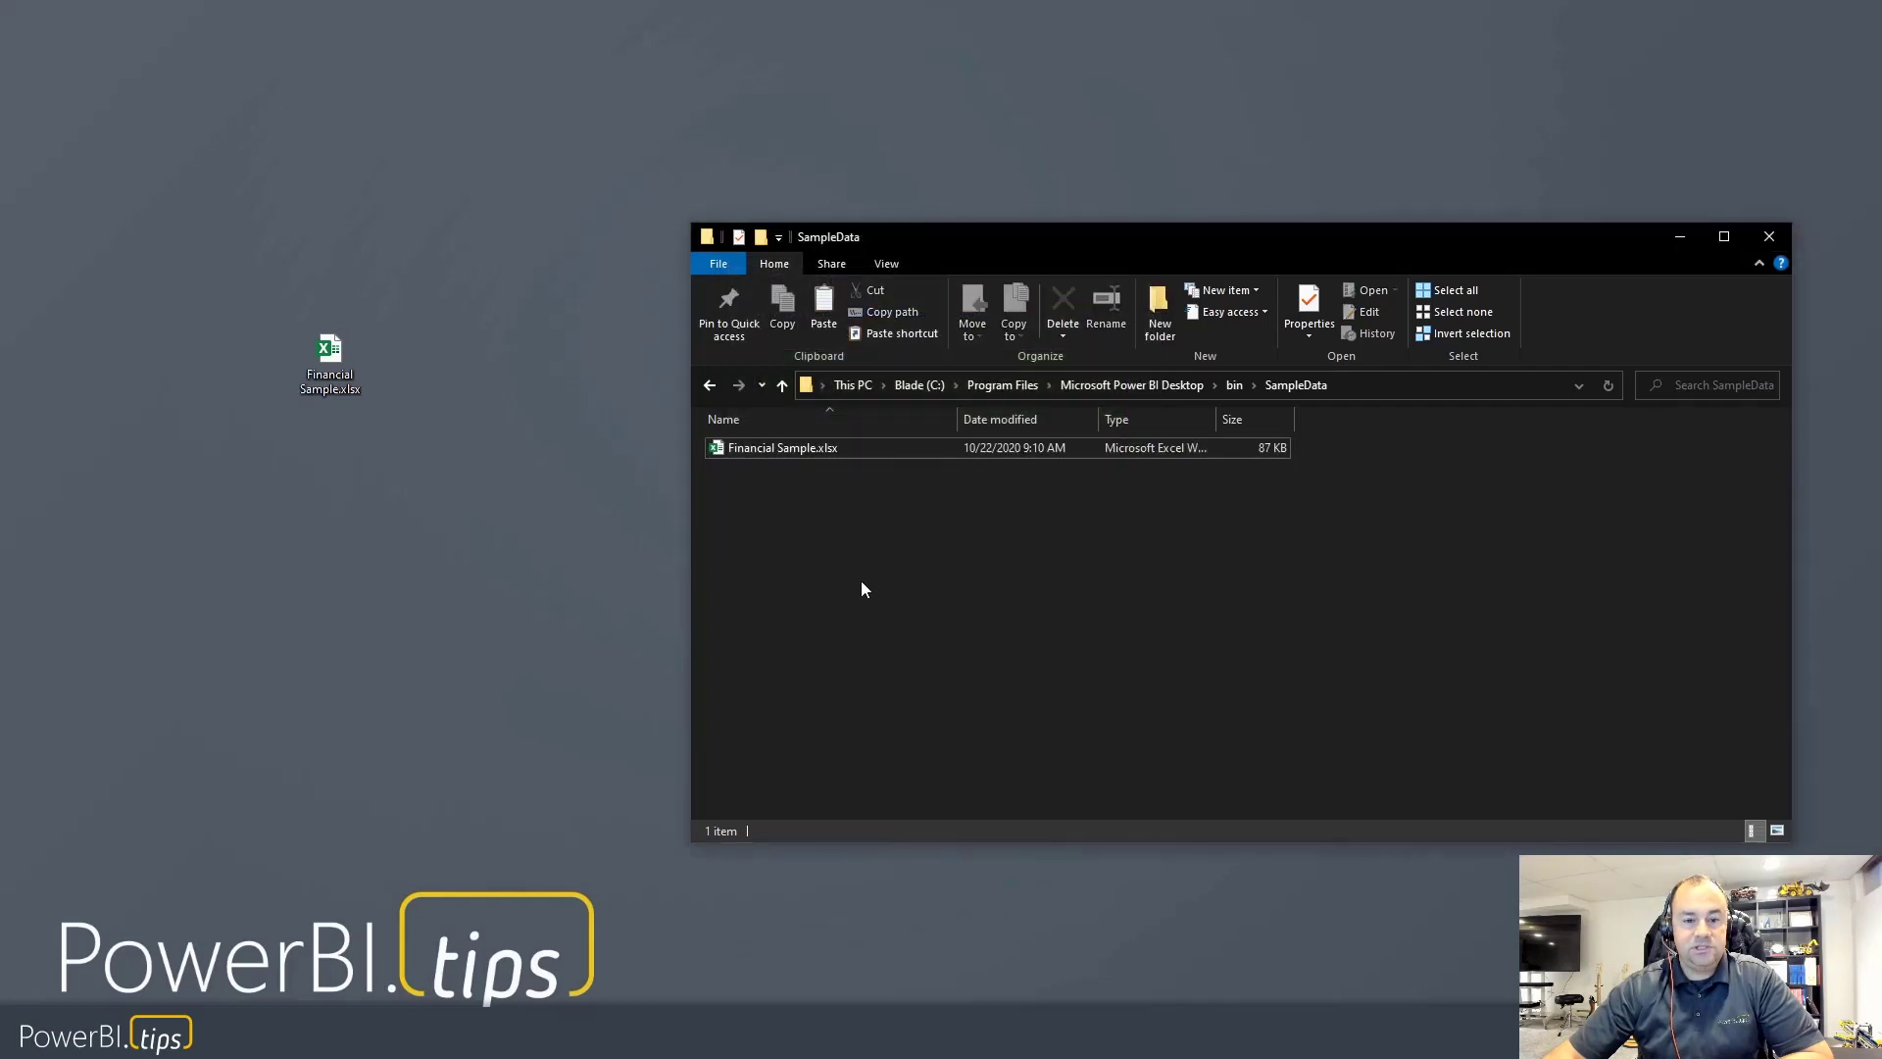
{"action": "left_click", "coordinate": [1770, 238]}
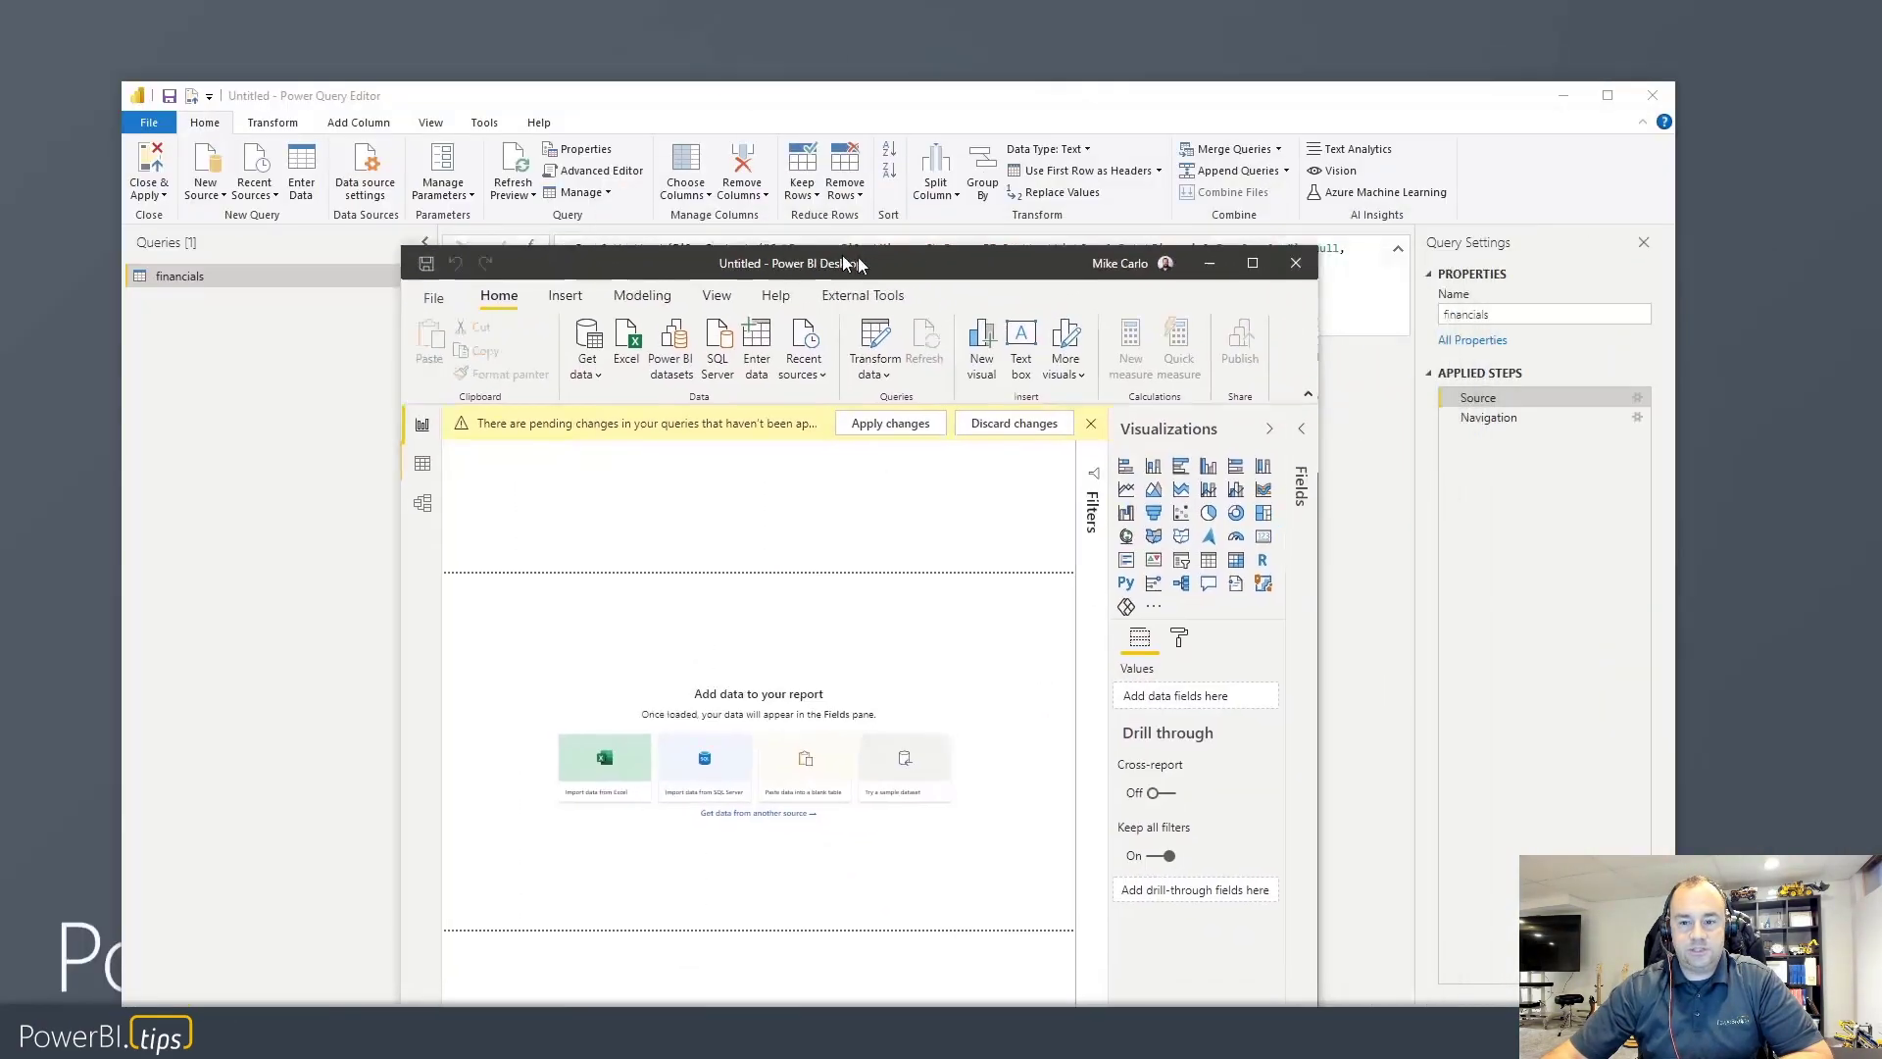
- Close Power Query Editor without applying the changes and exit the untitled Power BI Desktop report without saving
{"action": "left_click", "coordinate": [1652, 99]}
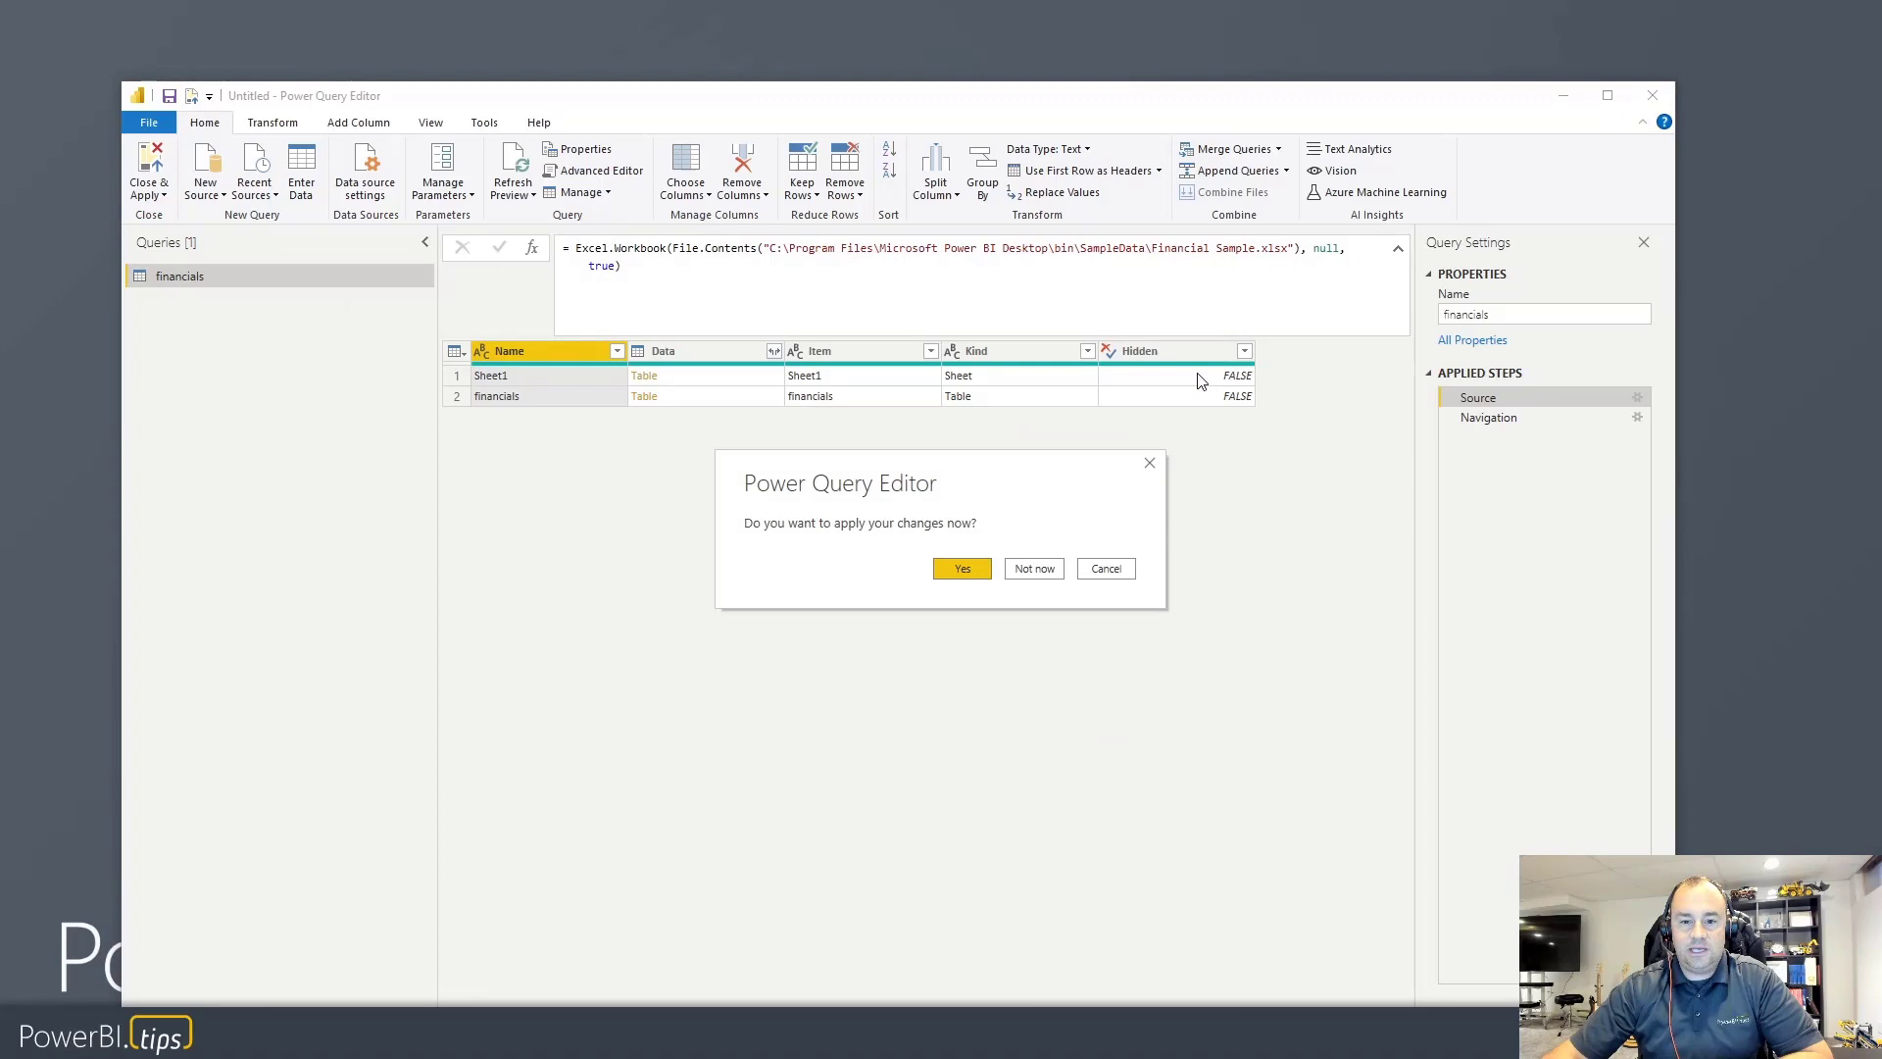
{"action": "left_click", "coordinate": [1039, 565]}
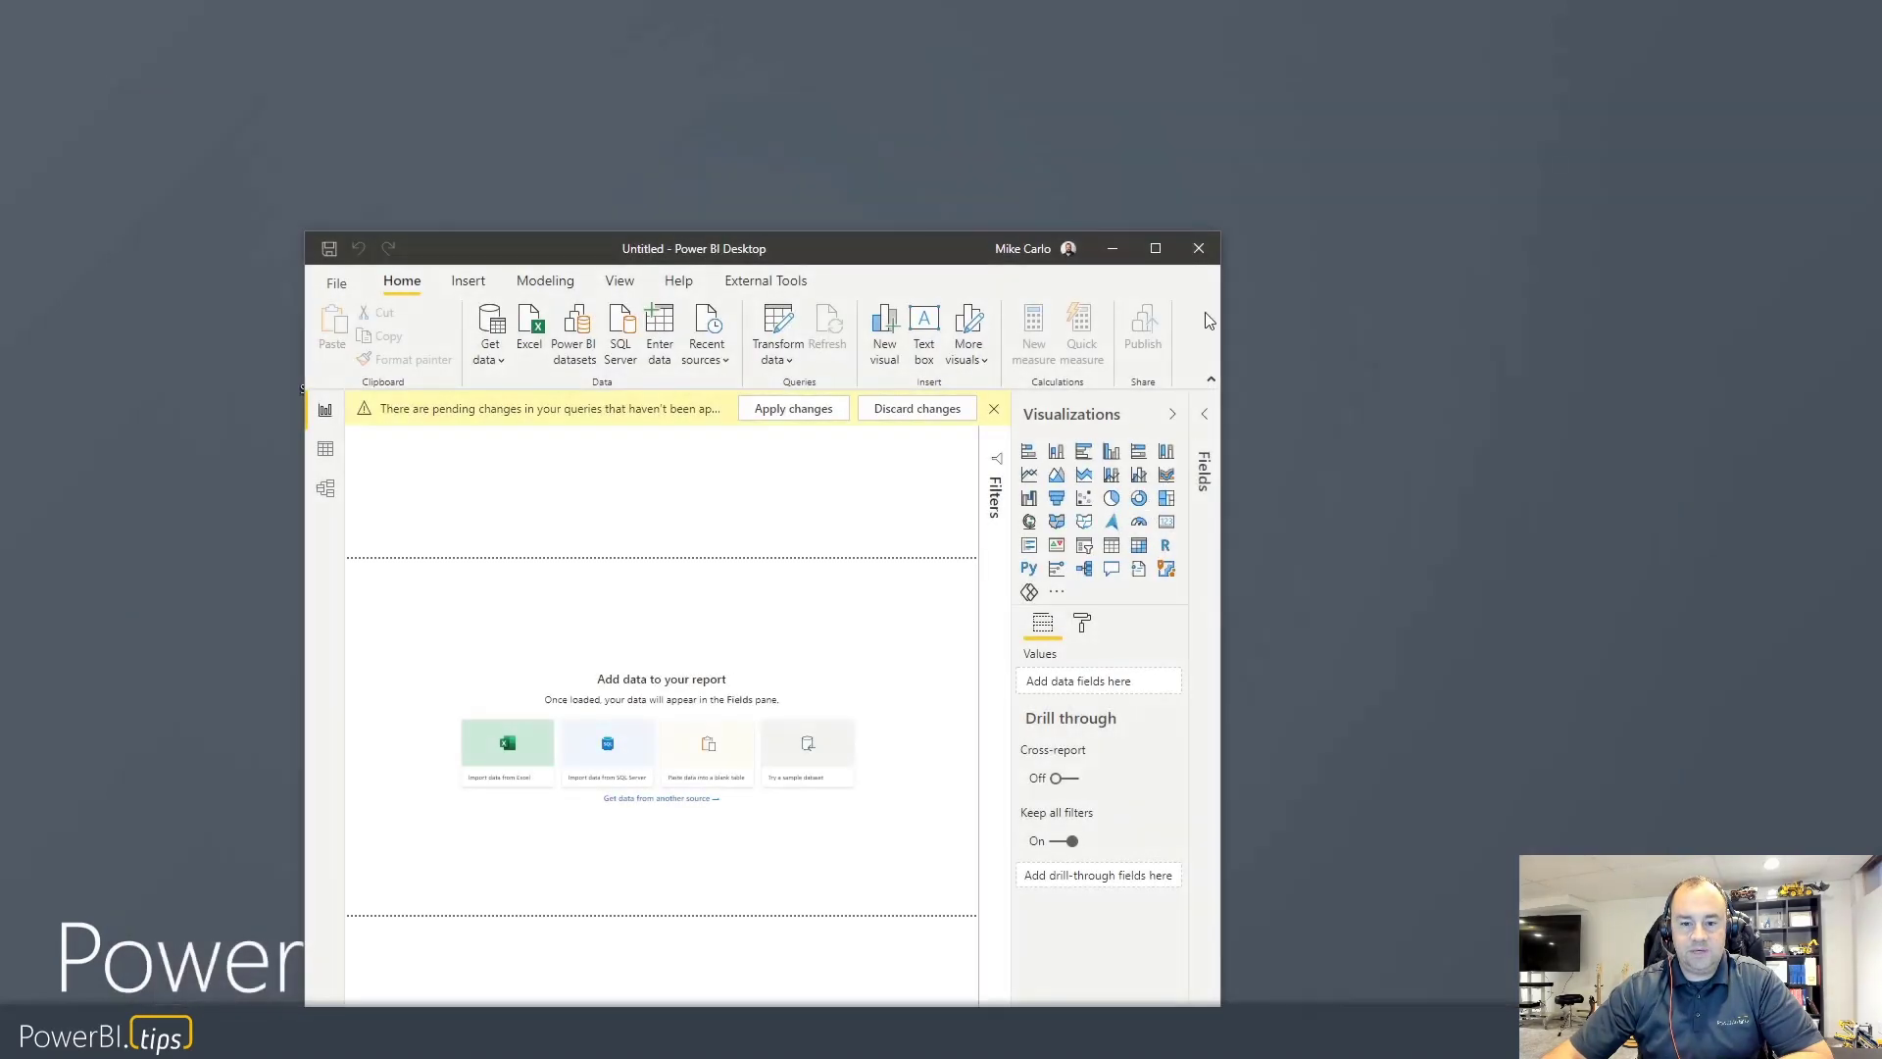
{"action": "left_click", "coordinate": [1204, 248]}
{"action": "left_click", "coordinate": [1029, 564]}
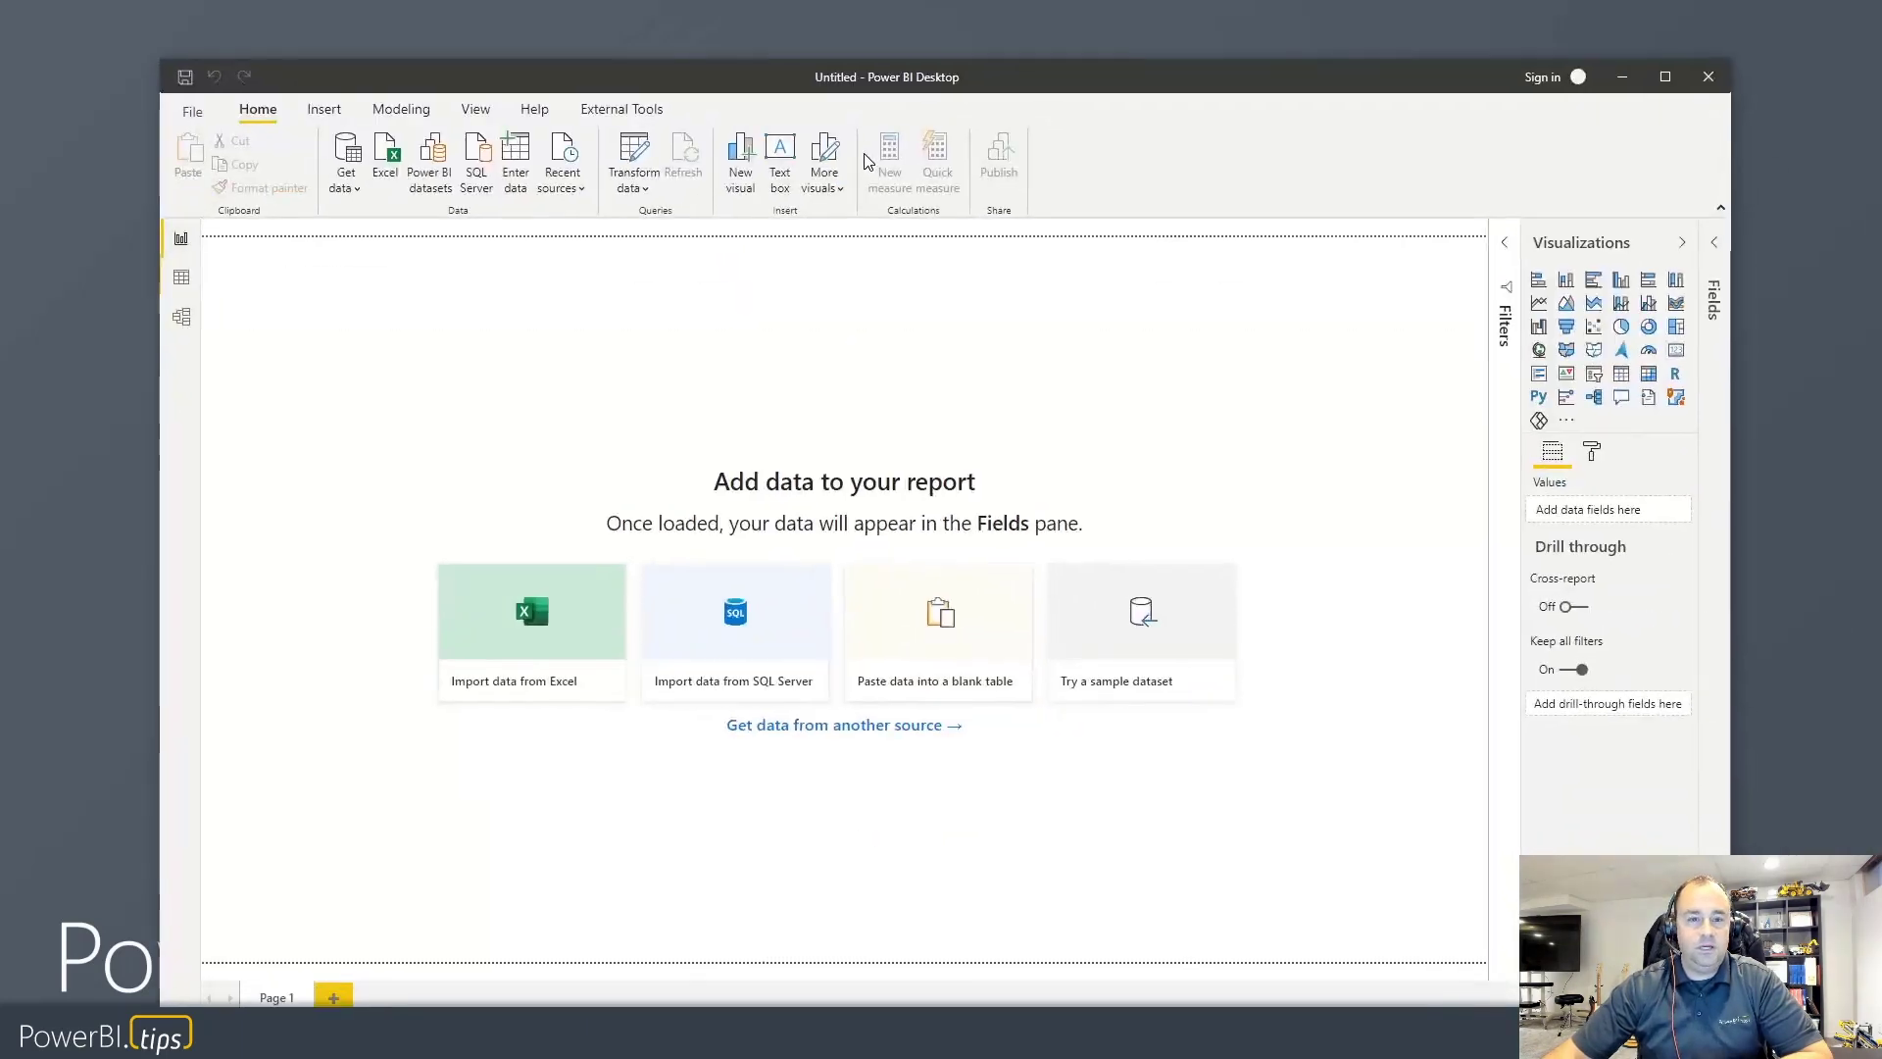
- Load the sample dataset in a new Power BI Desktop report and open fact_sales, dim_product and dim_location for transformation
{"action": "double_click", "coordinate": [762, 69]}
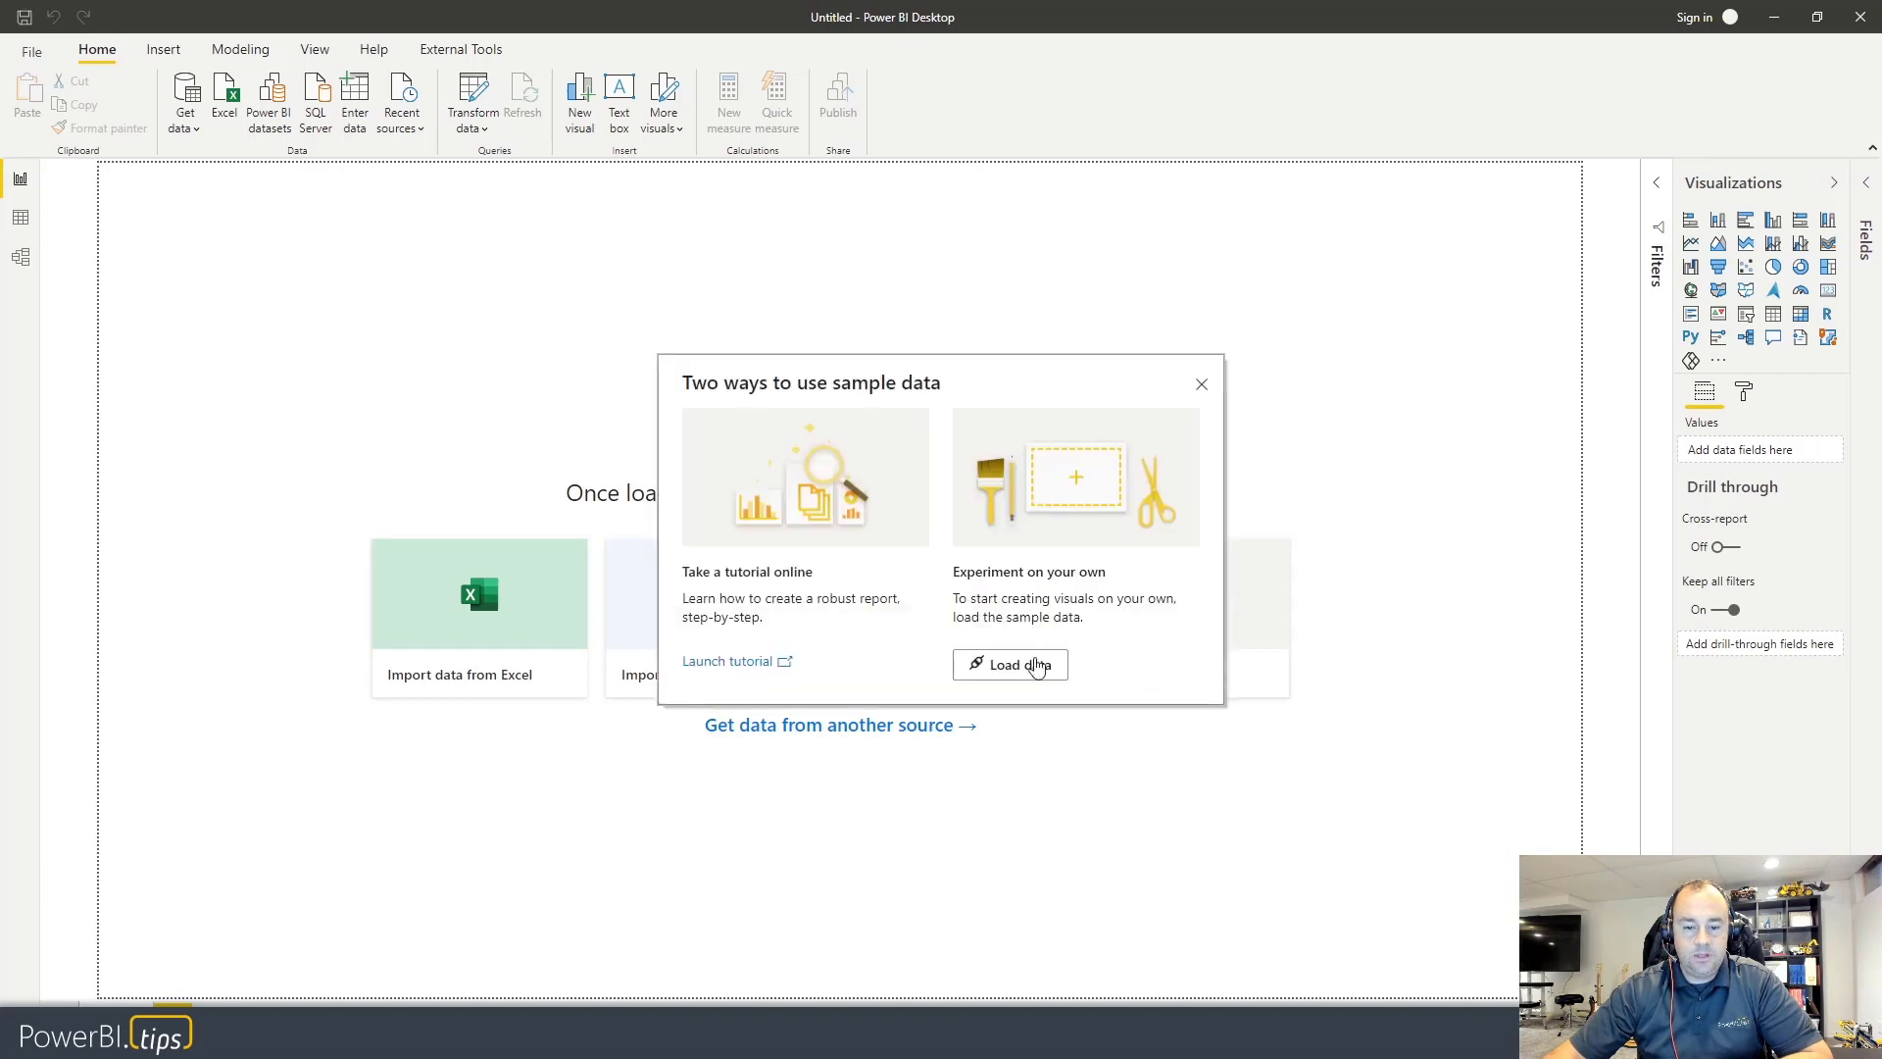
{"action": "left_click", "coordinate": [999, 666]}
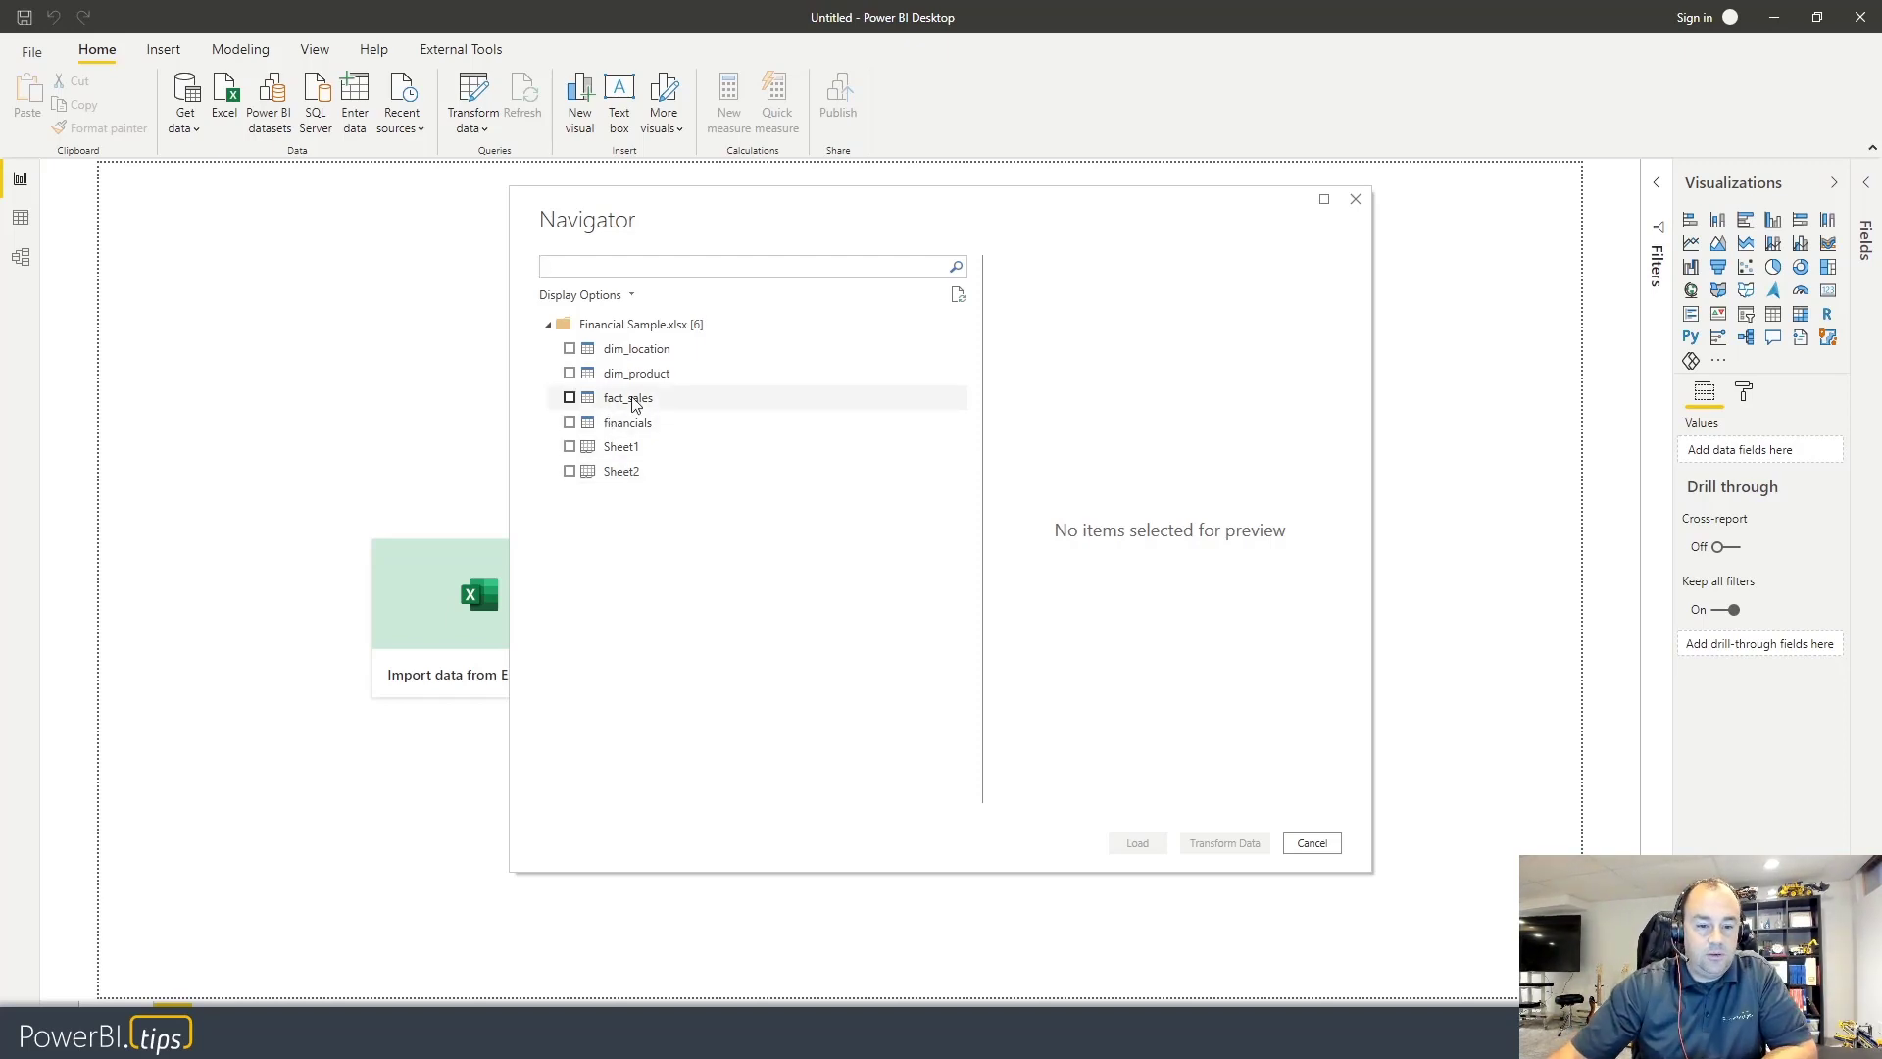
{"action": "left_click", "coordinate": [627, 399]}
{"action": "left_click", "coordinate": [569, 398]}
{"action": "left_click", "coordinate": [569, 373]}
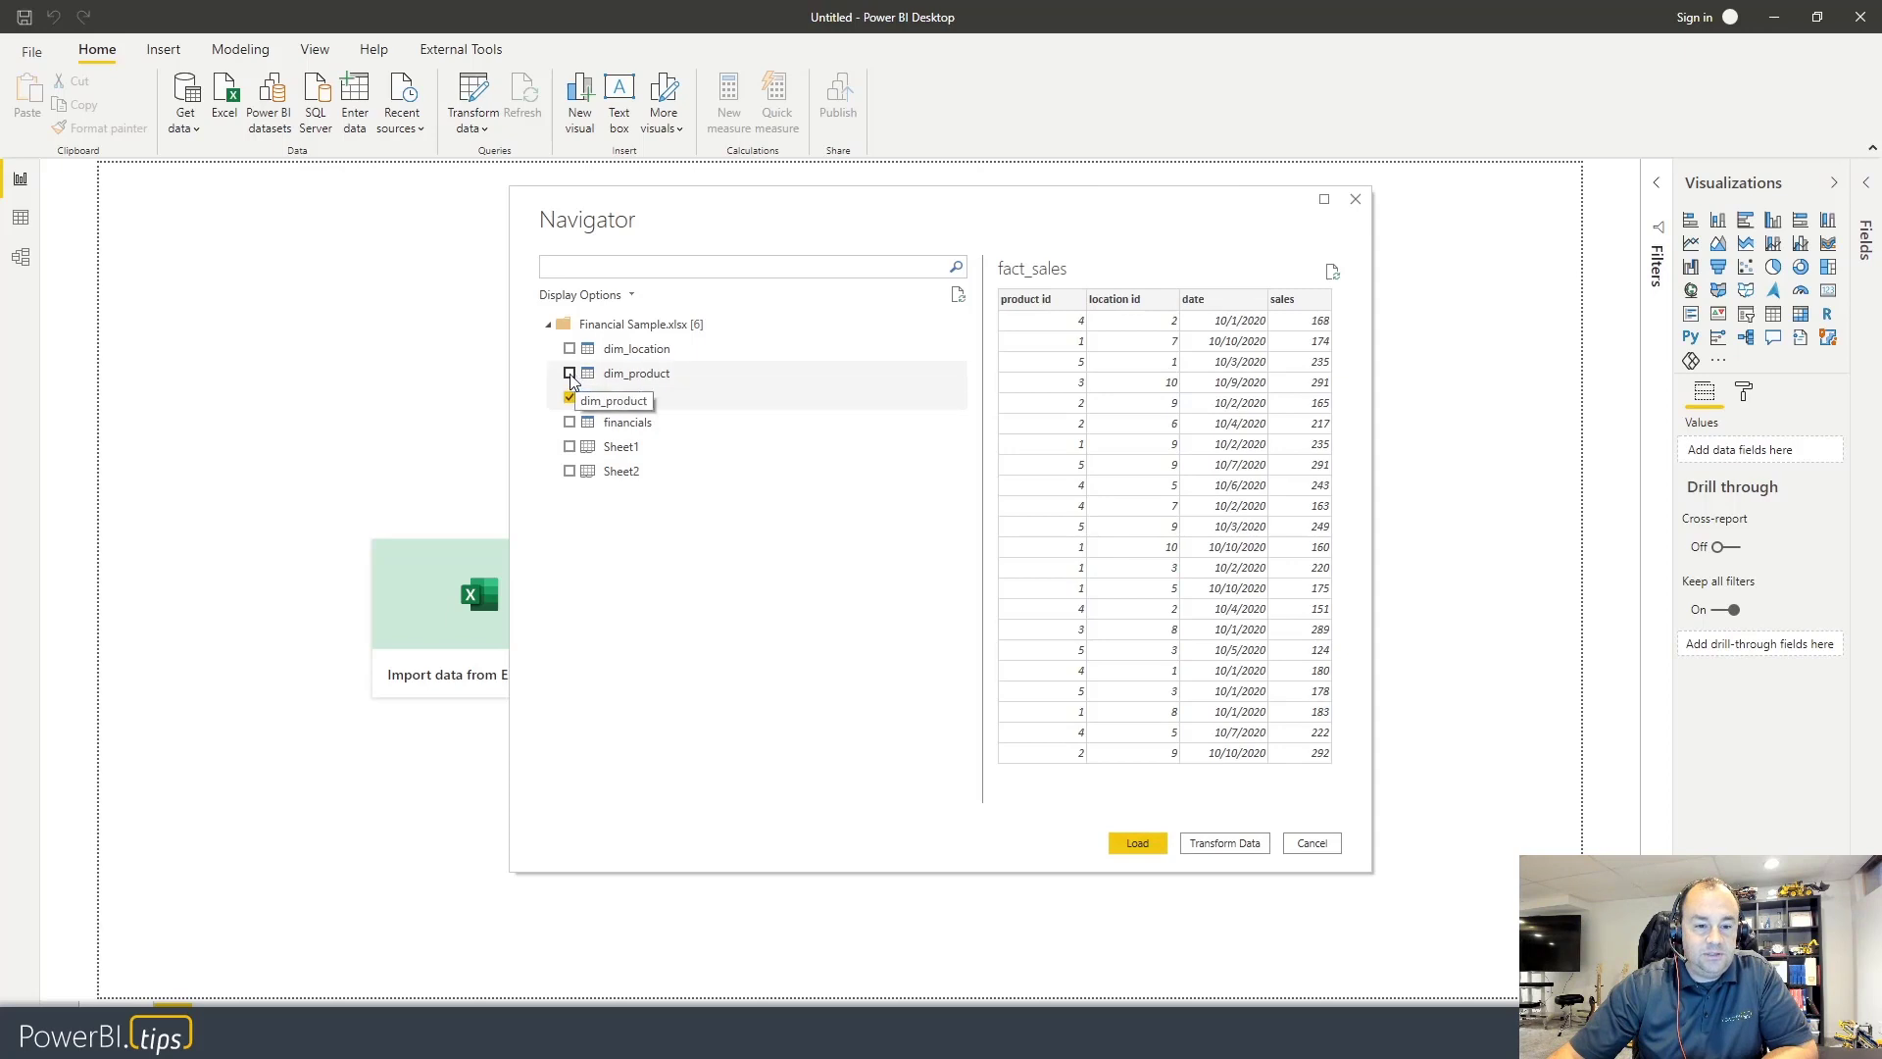
{"action": "left_click", "coordinate": [571, 353]}
{"action": "left_click", "coordinate": [570, 349]}
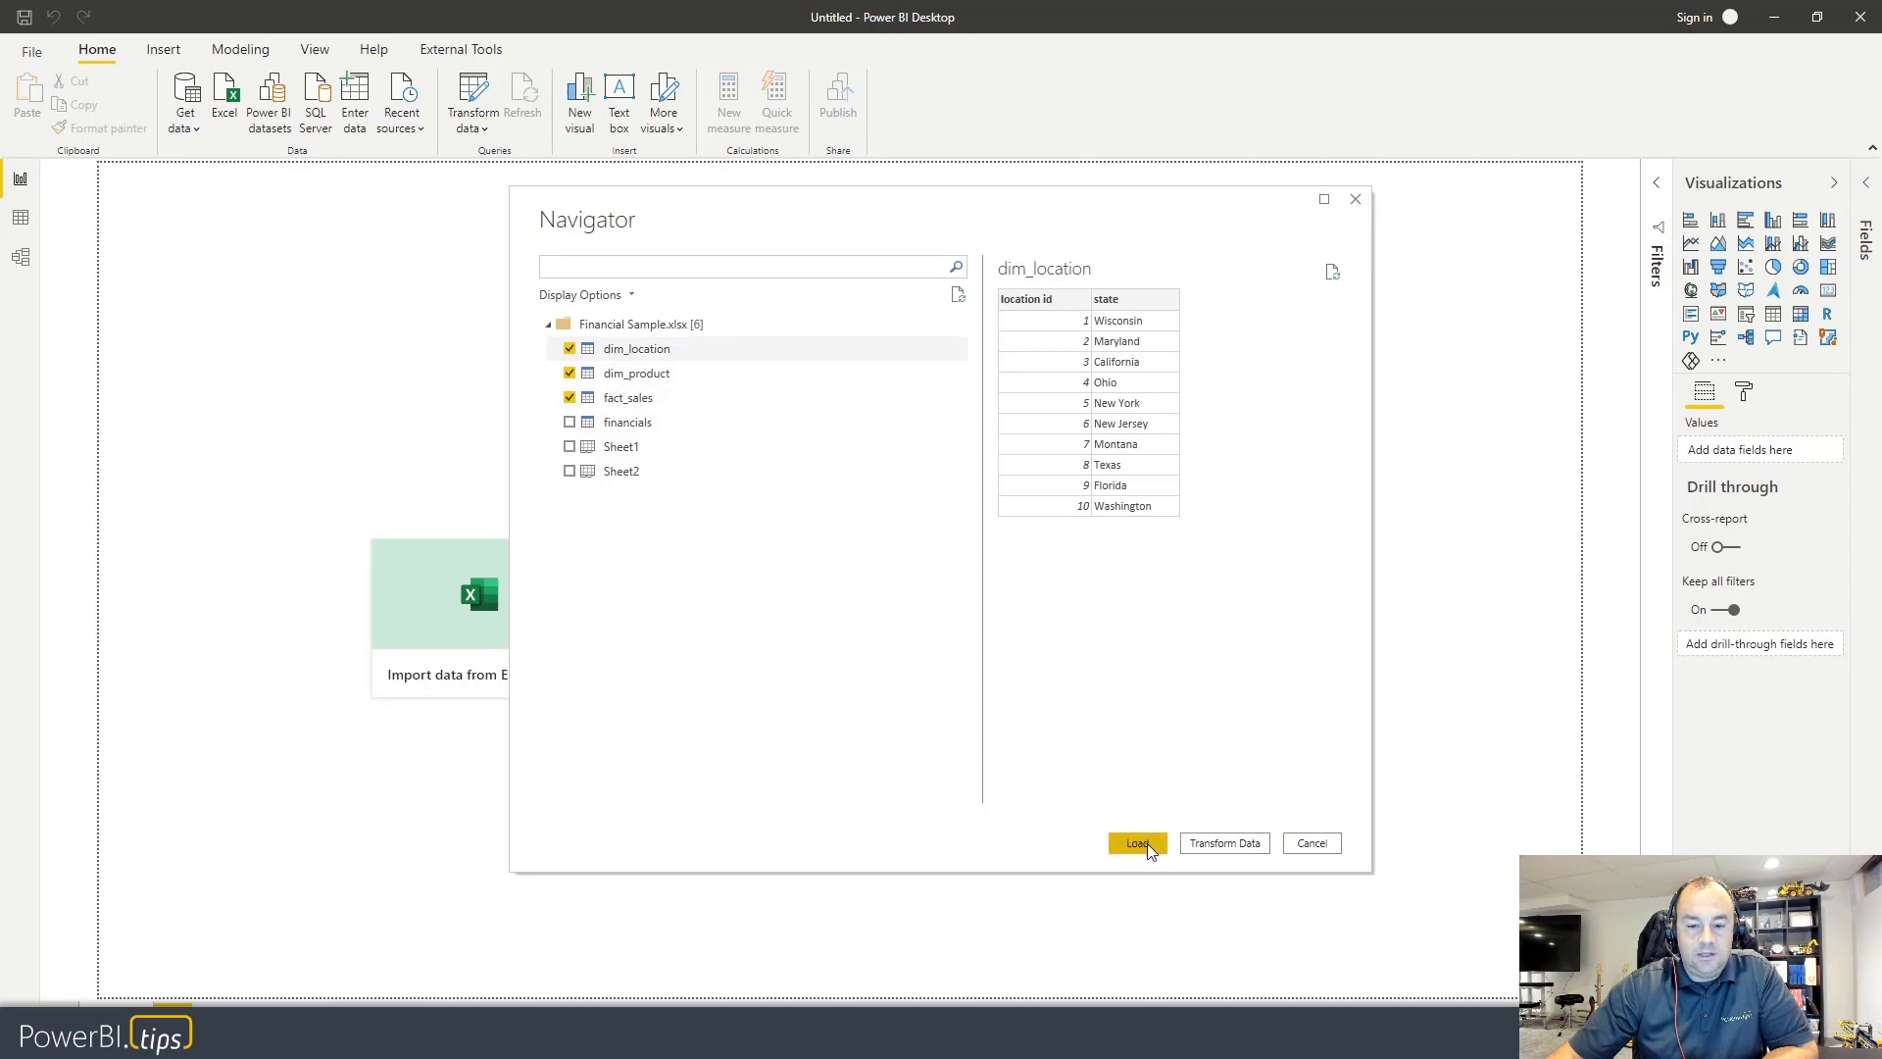
{"action": "left_click", "coordinate": [1237, 849]}
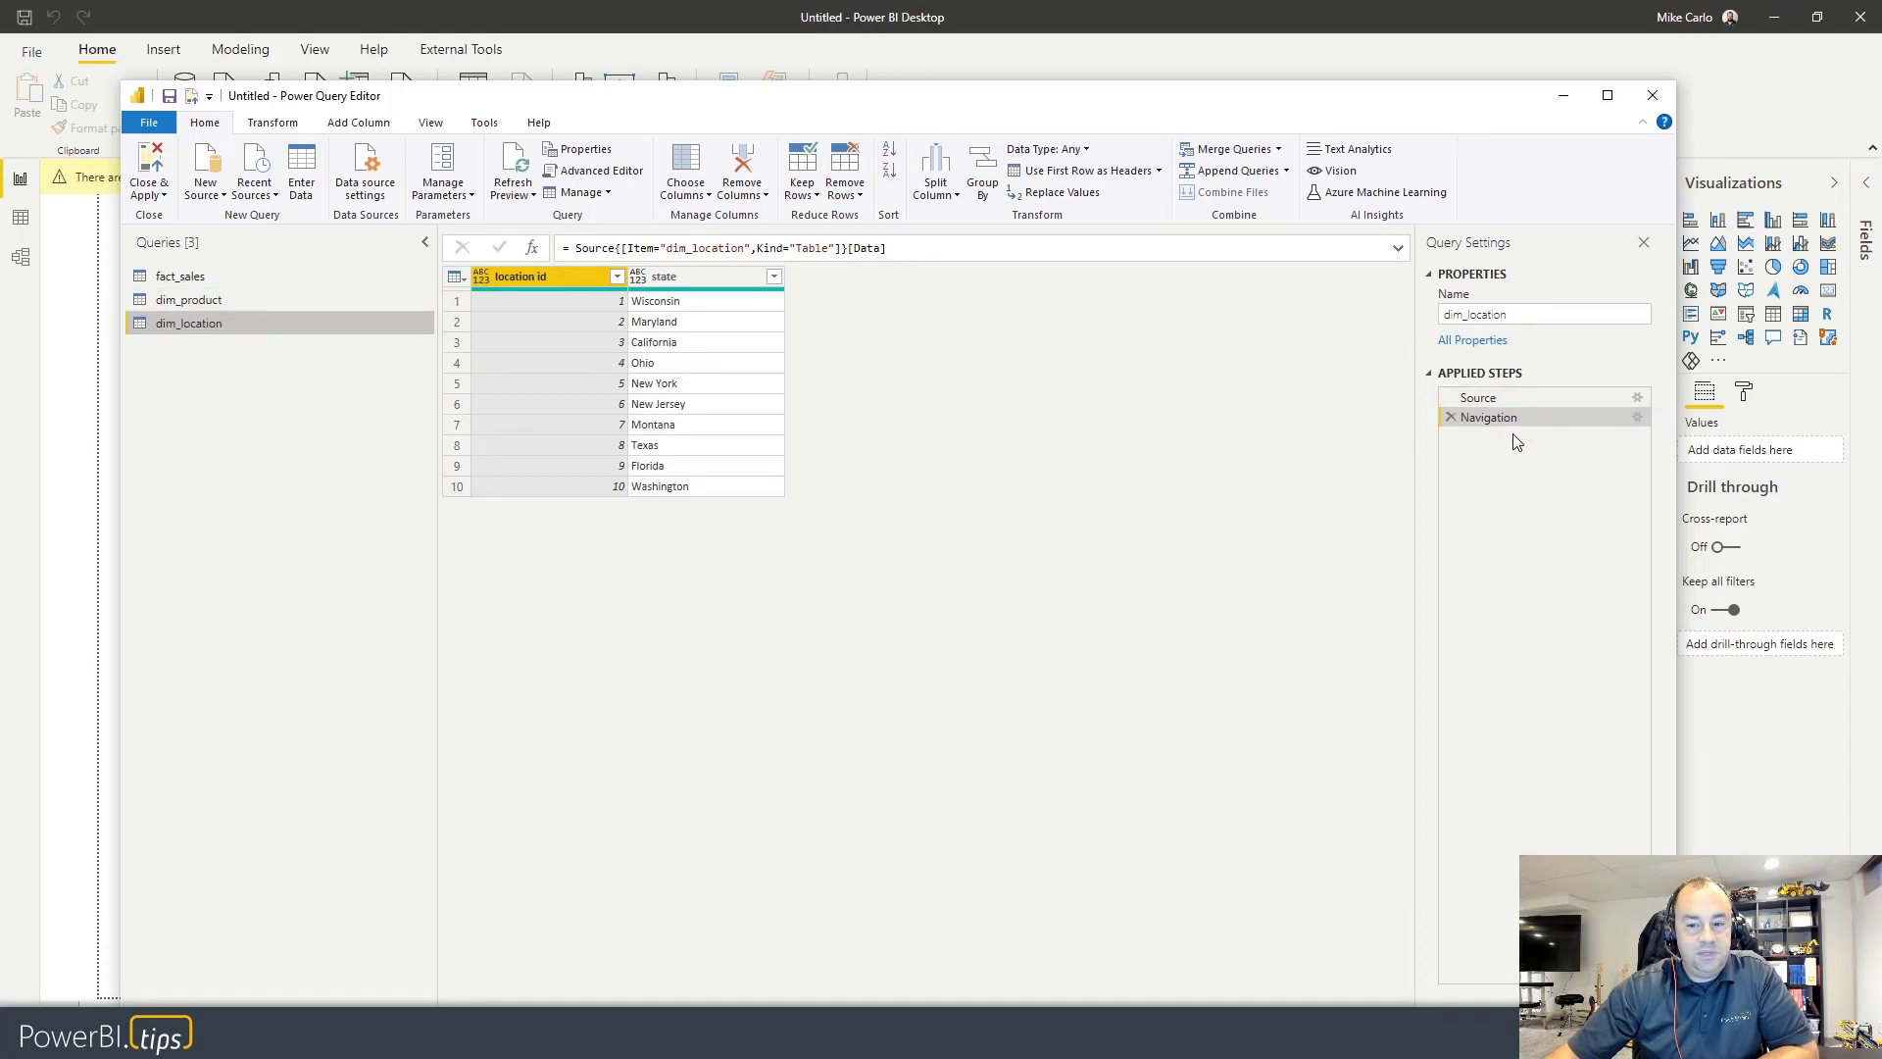
- Detect the data types of all four columns in the fact_sales query, from product id to sales
{"action": "left_click", "coordinate": [167, 280]}
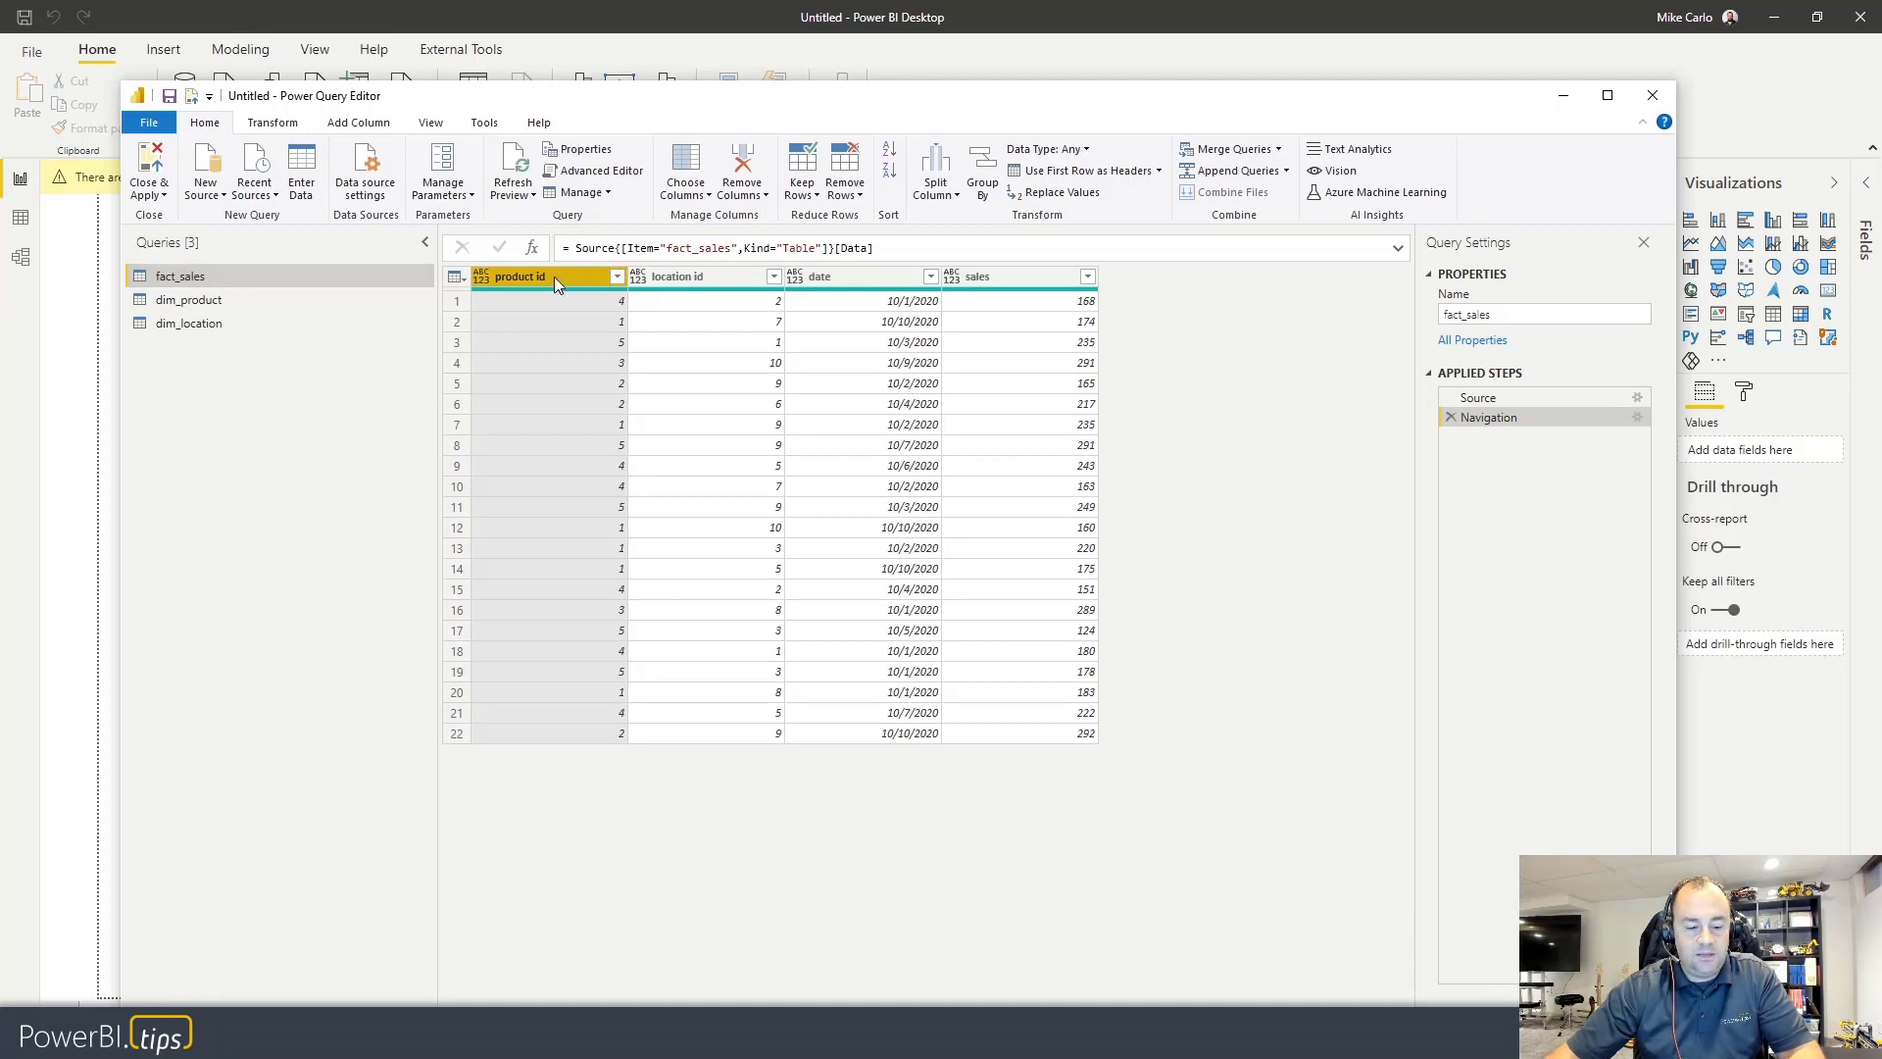
{"action": "left_click", "coordinate": [997, 275], "text": "shift"}
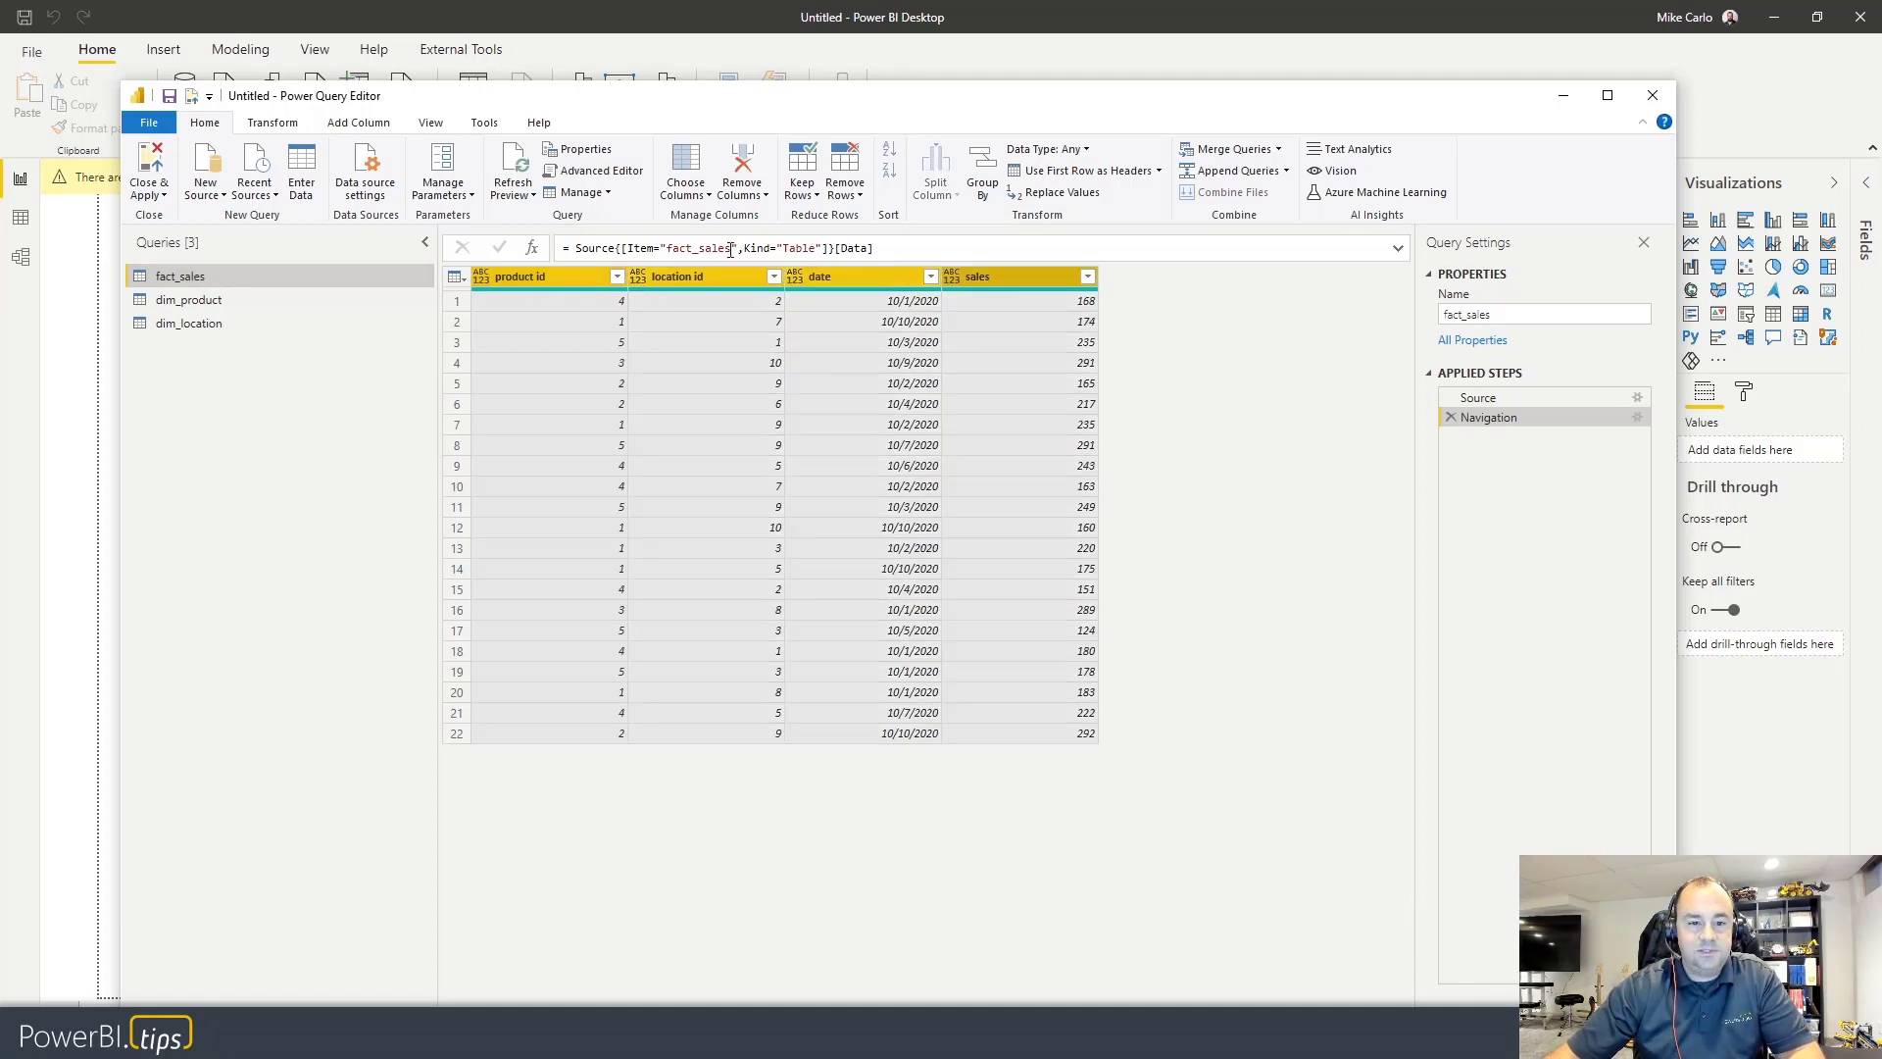
{"action": "left_click", "coordinate": [302, 127]}
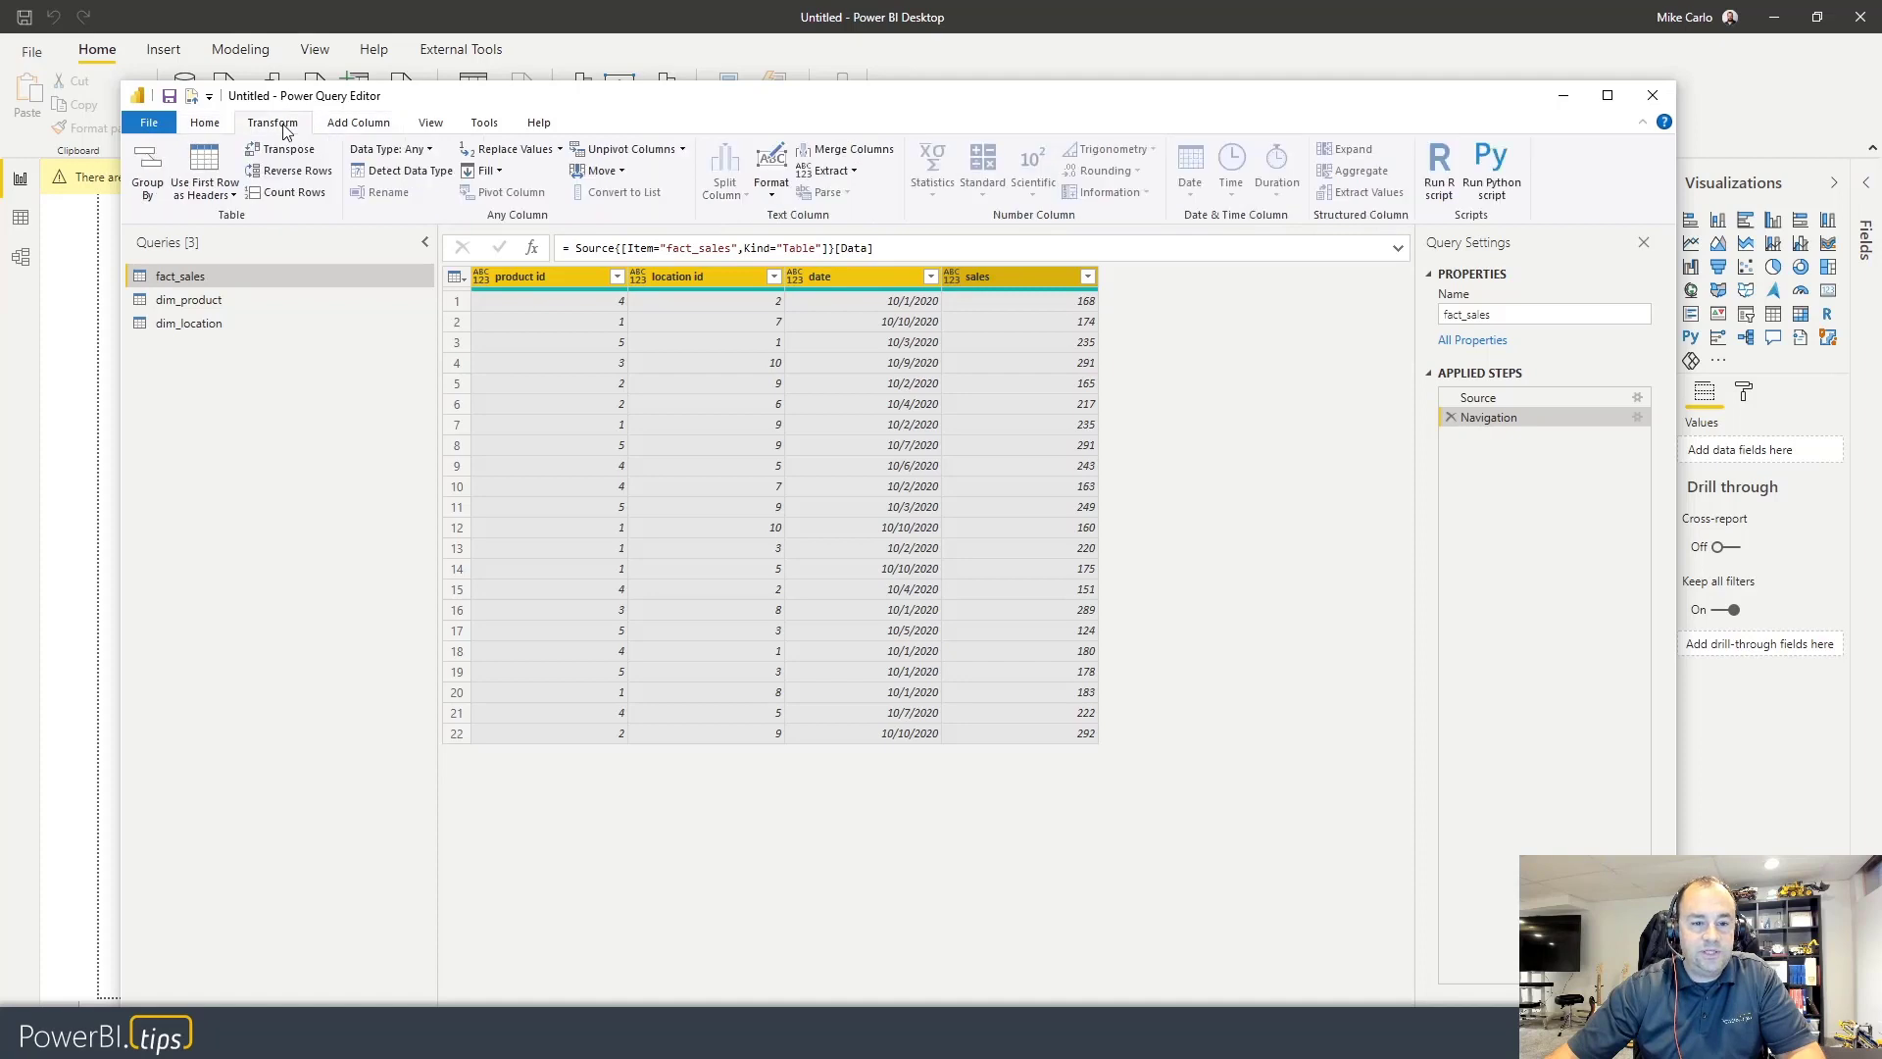
{"action": "left_click", "coordinate": [396, 172]}
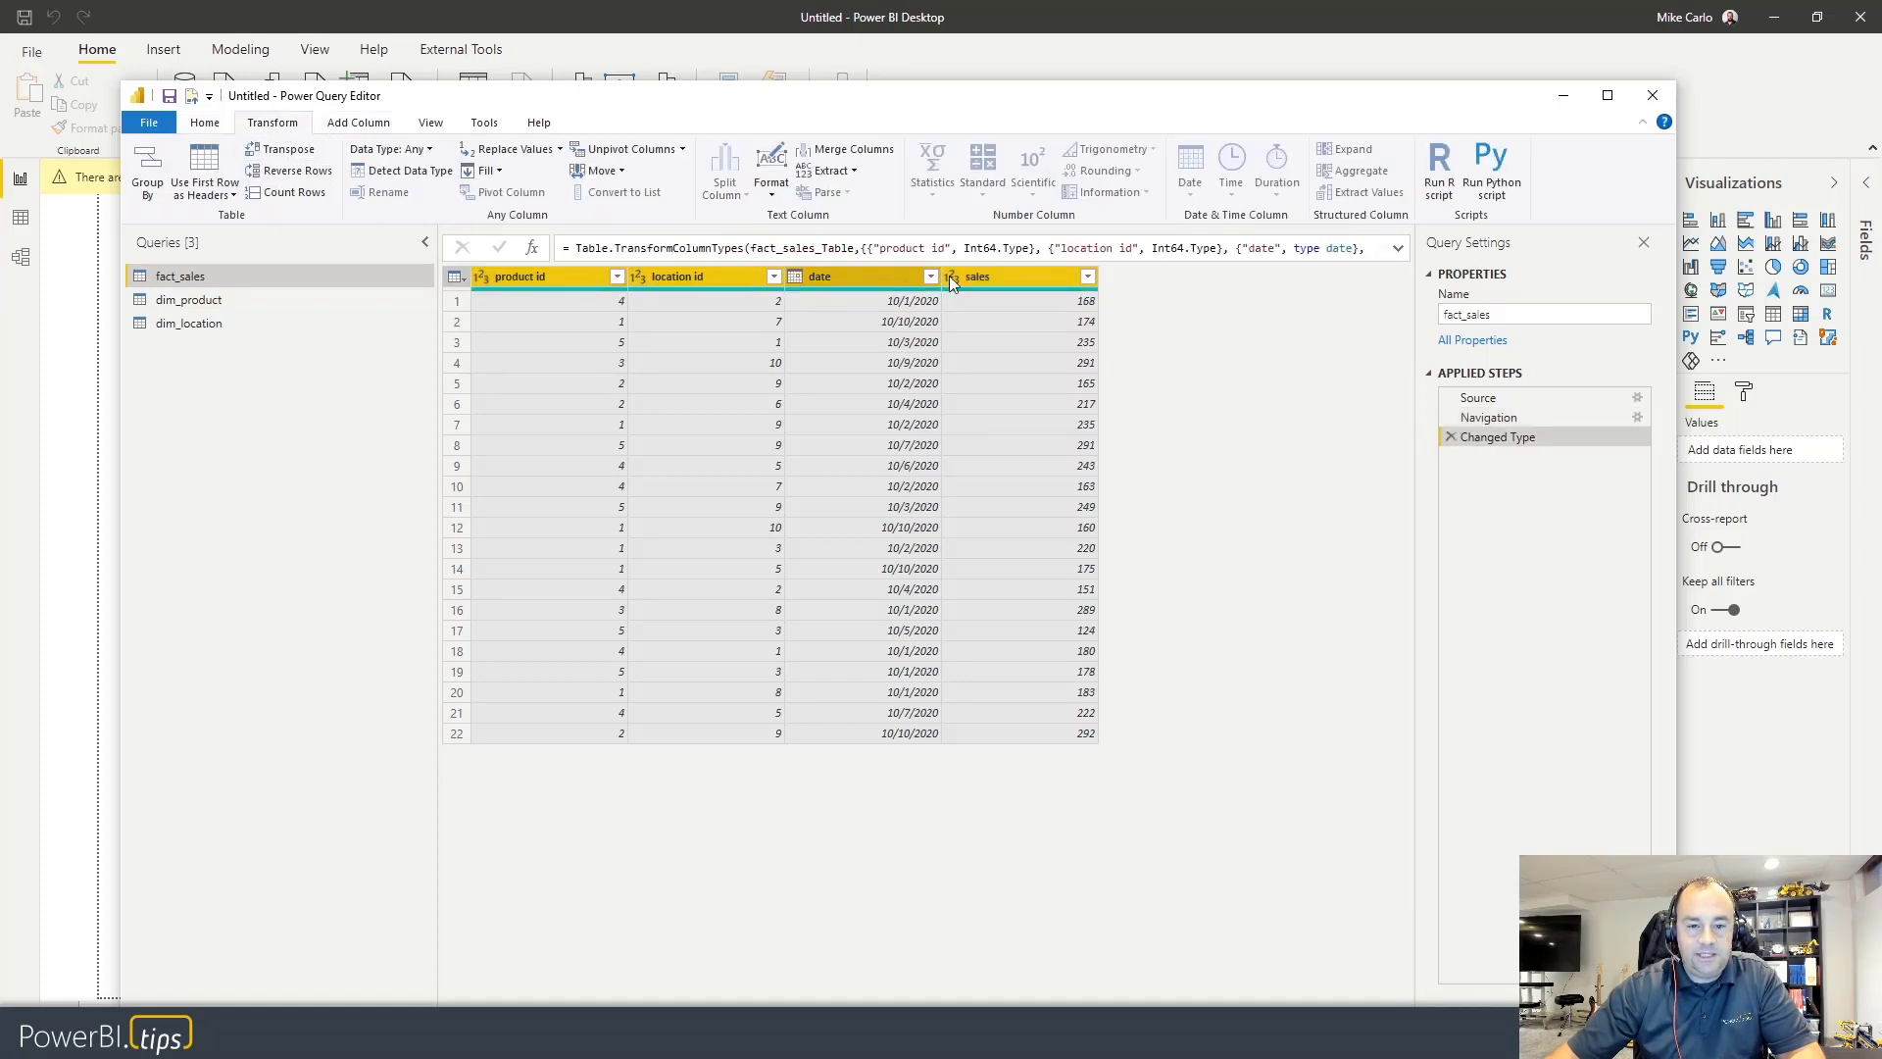
- Detect the data types of the product id and name columns in the dim_product query
{"action": "left_click", "coordinate": [176, 301]}
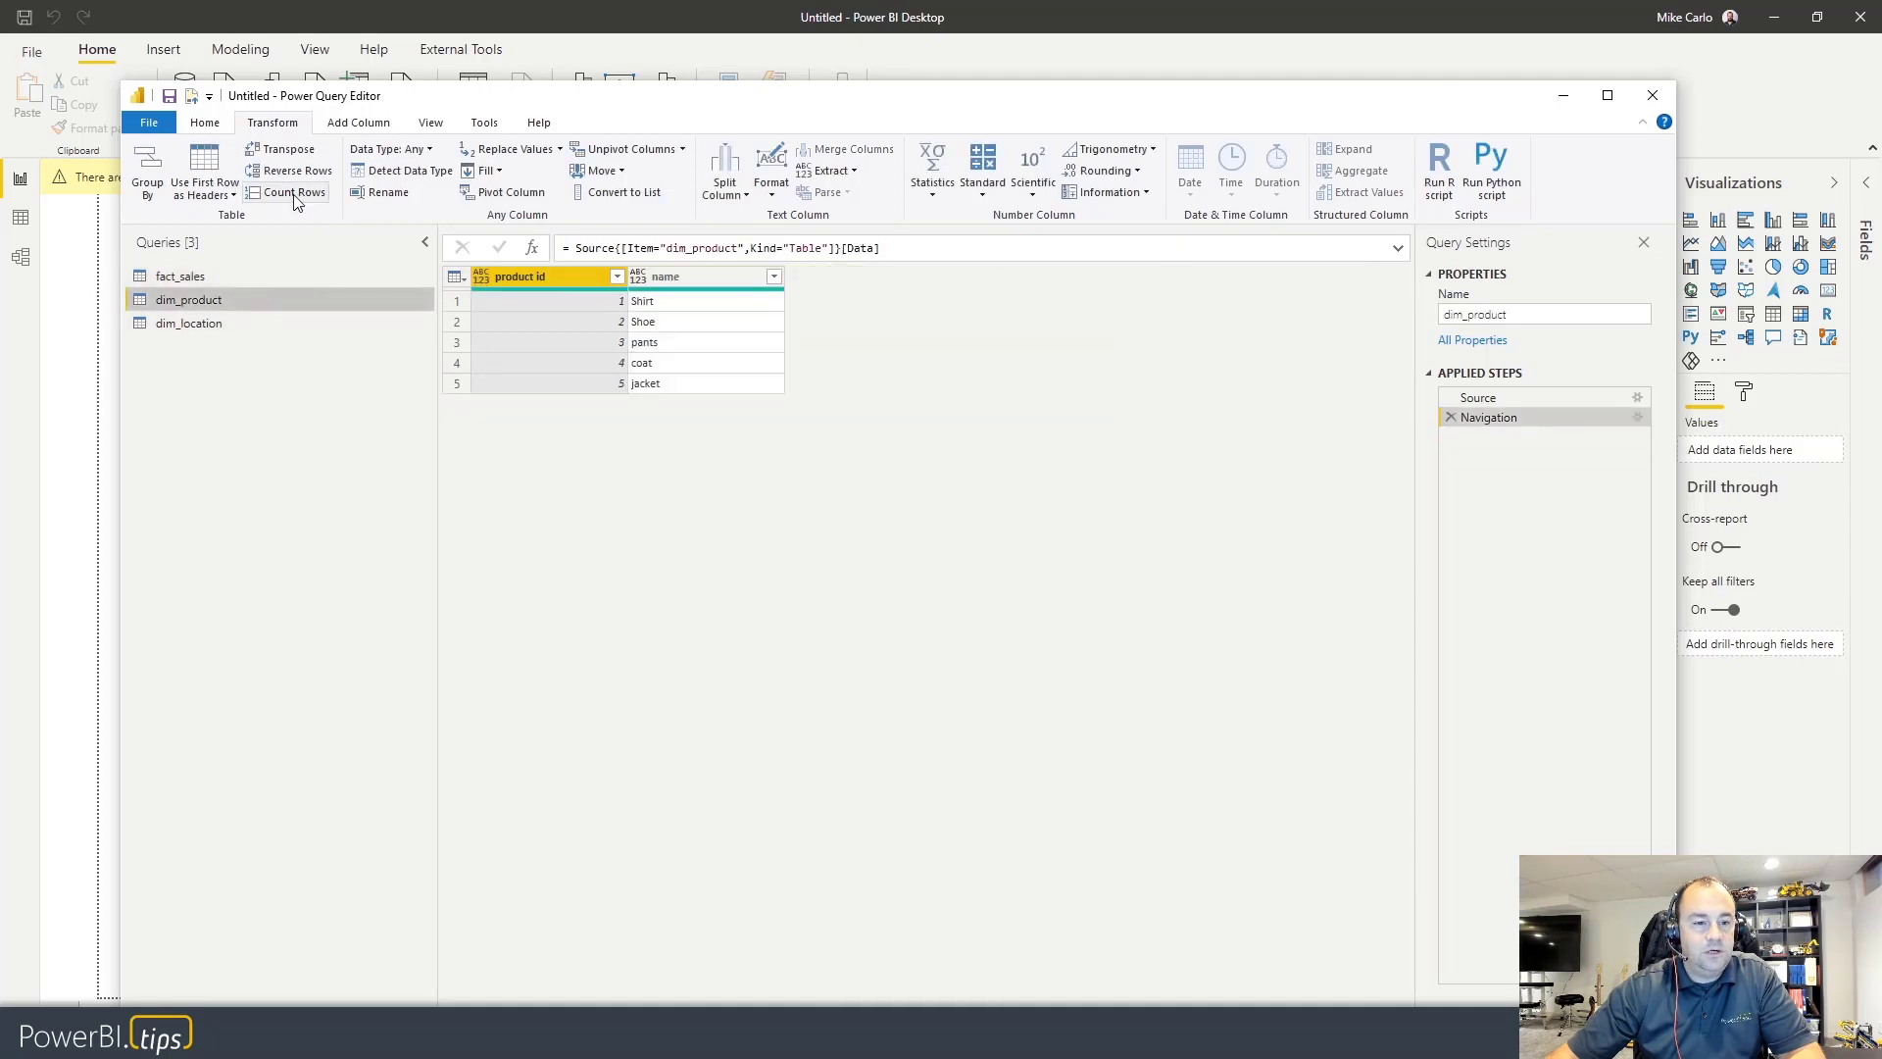
{"action": "left_click", "coordinate": [402, 170]}
{"action": "left_click", "coordinate": [690, 278]}
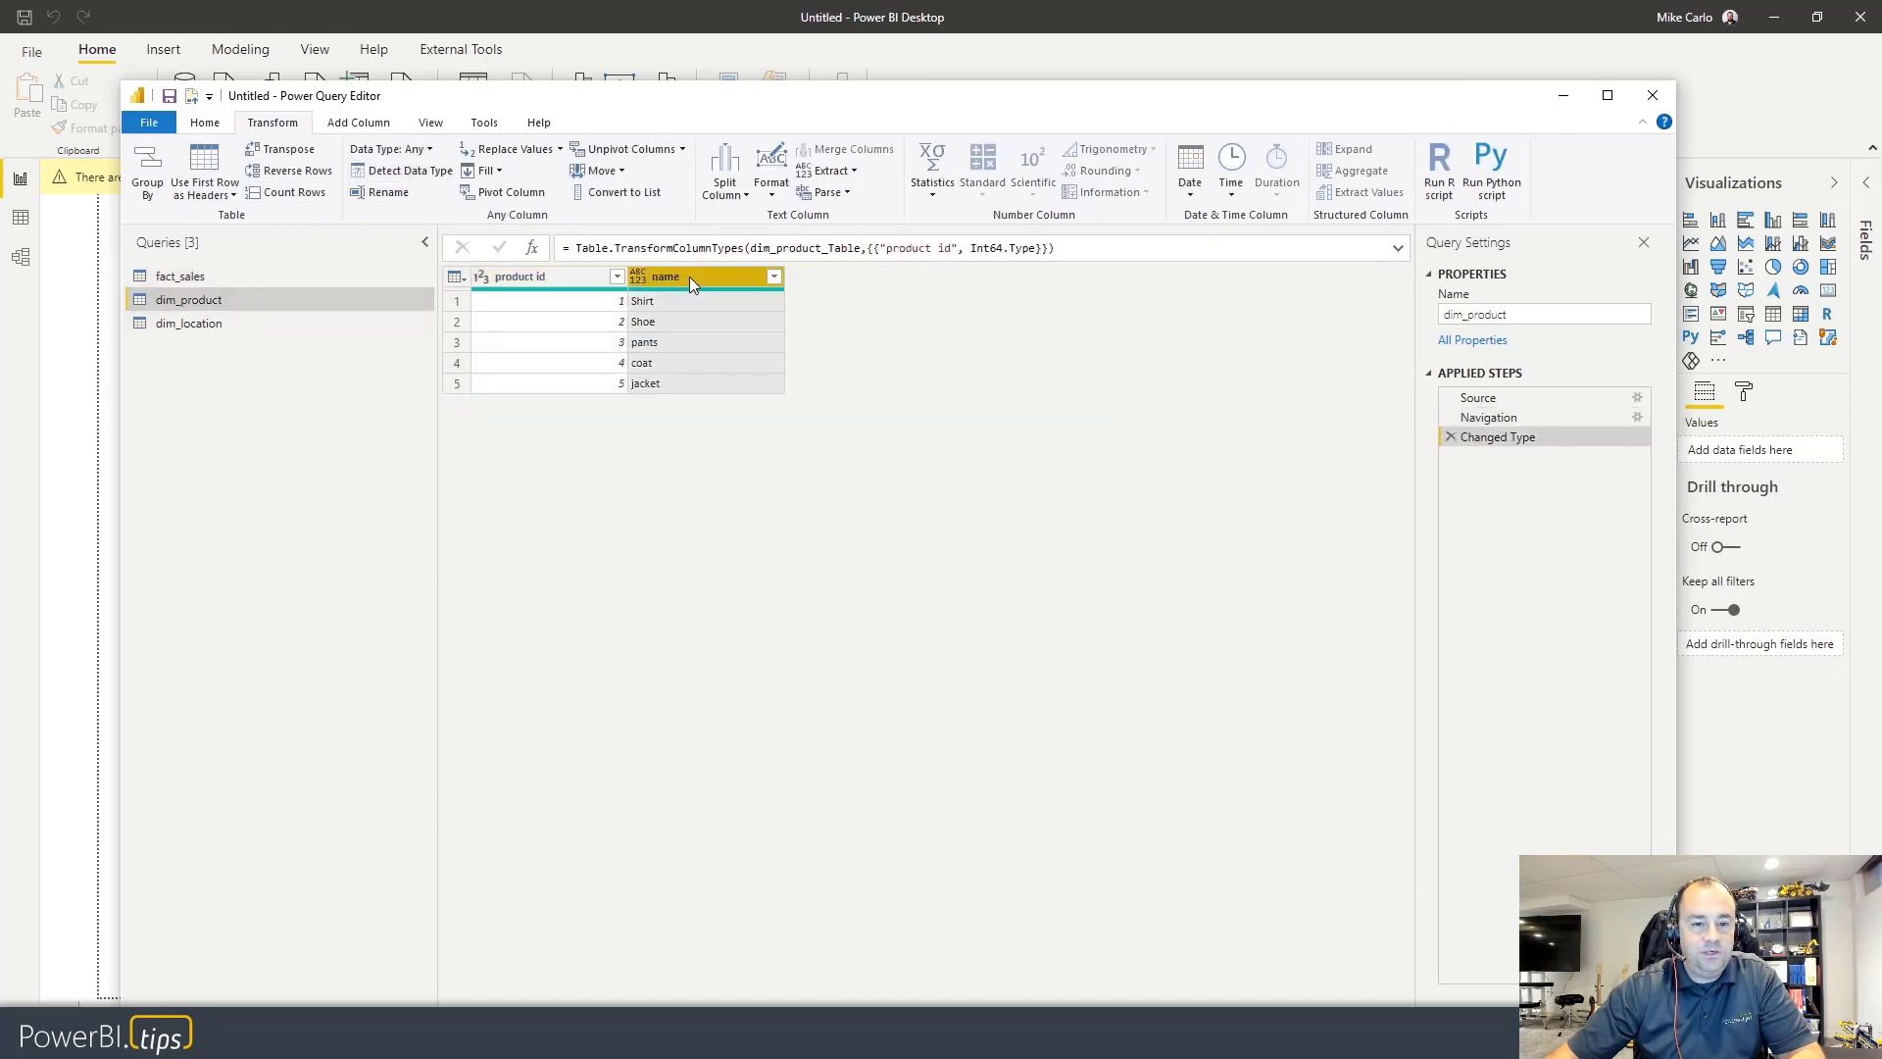
{"action": "left_click", "coordinate": [402, 170]}
- Detect the data types of both dim_location columns, then close the query editor and apply the changes
{"action": "left_click", "coordinate": [213, 331]}
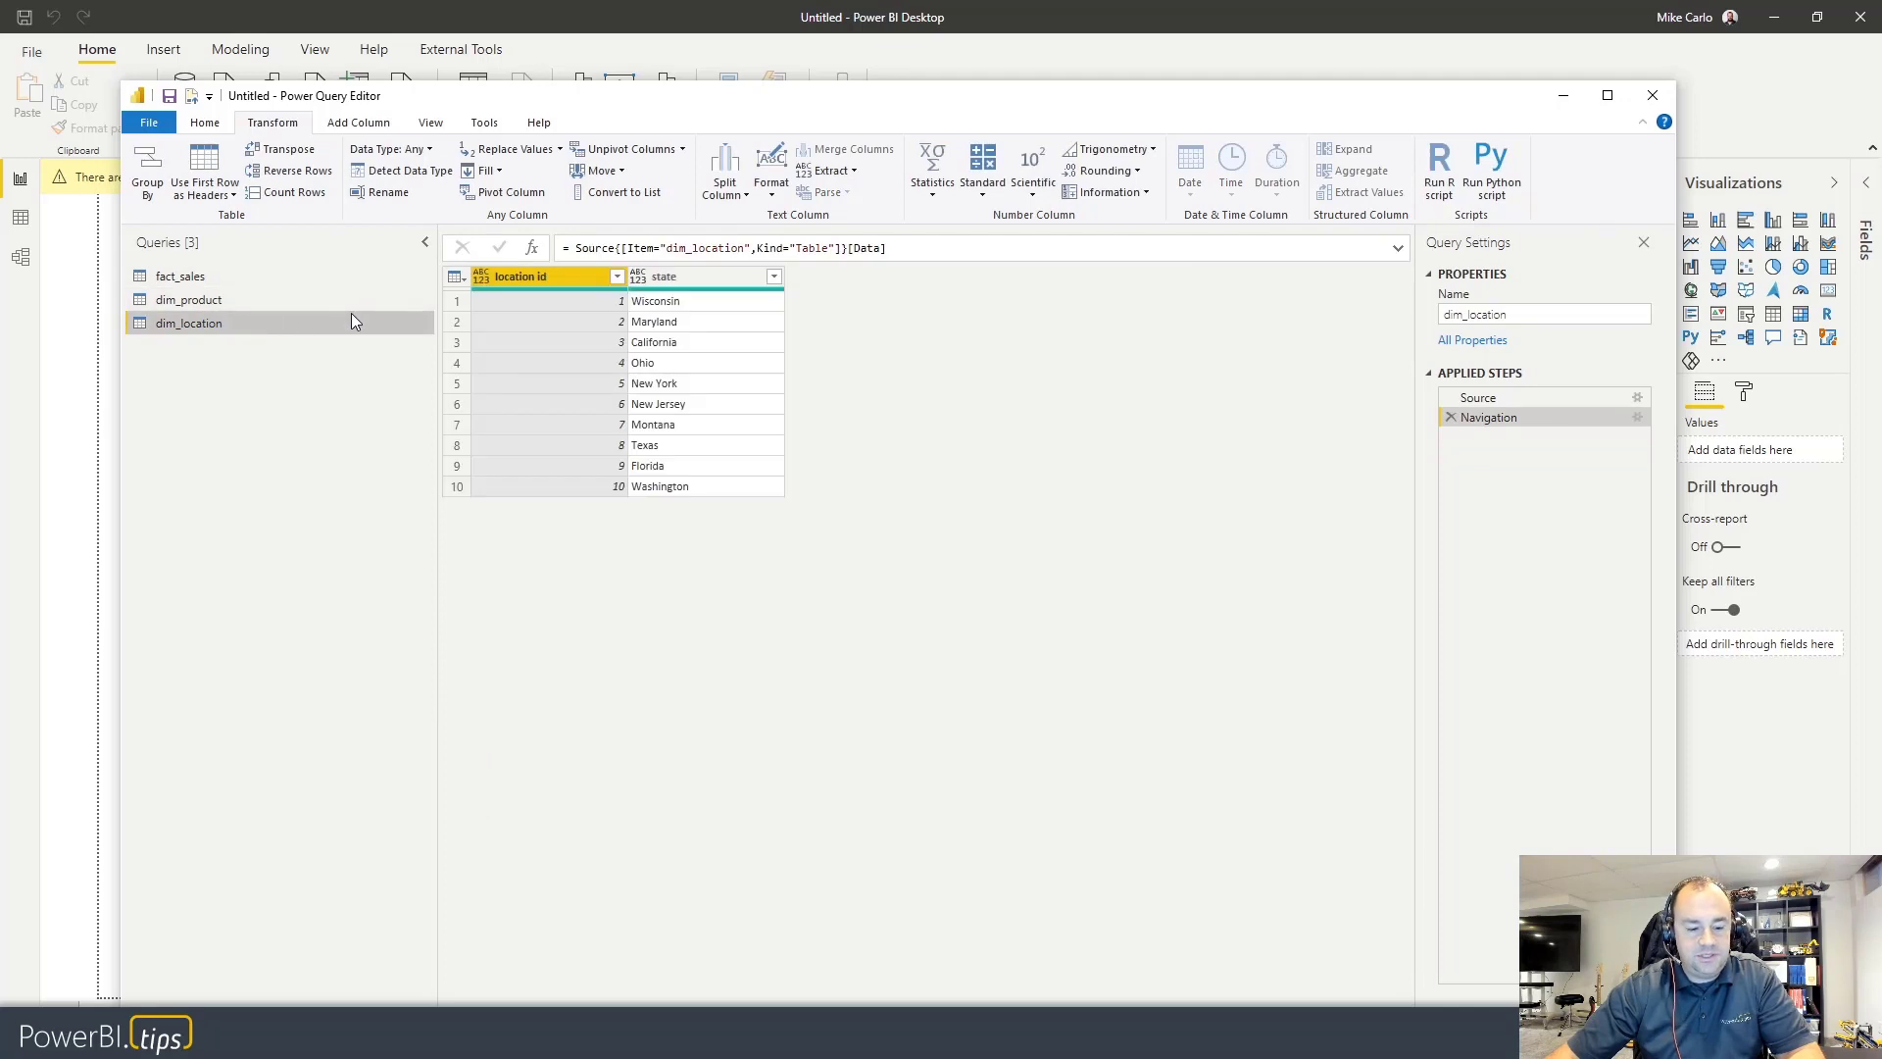
{"action": "left_click", "coordinate": [729, 278]}
{"action": "left_click", "coordinate": [406, 170]}
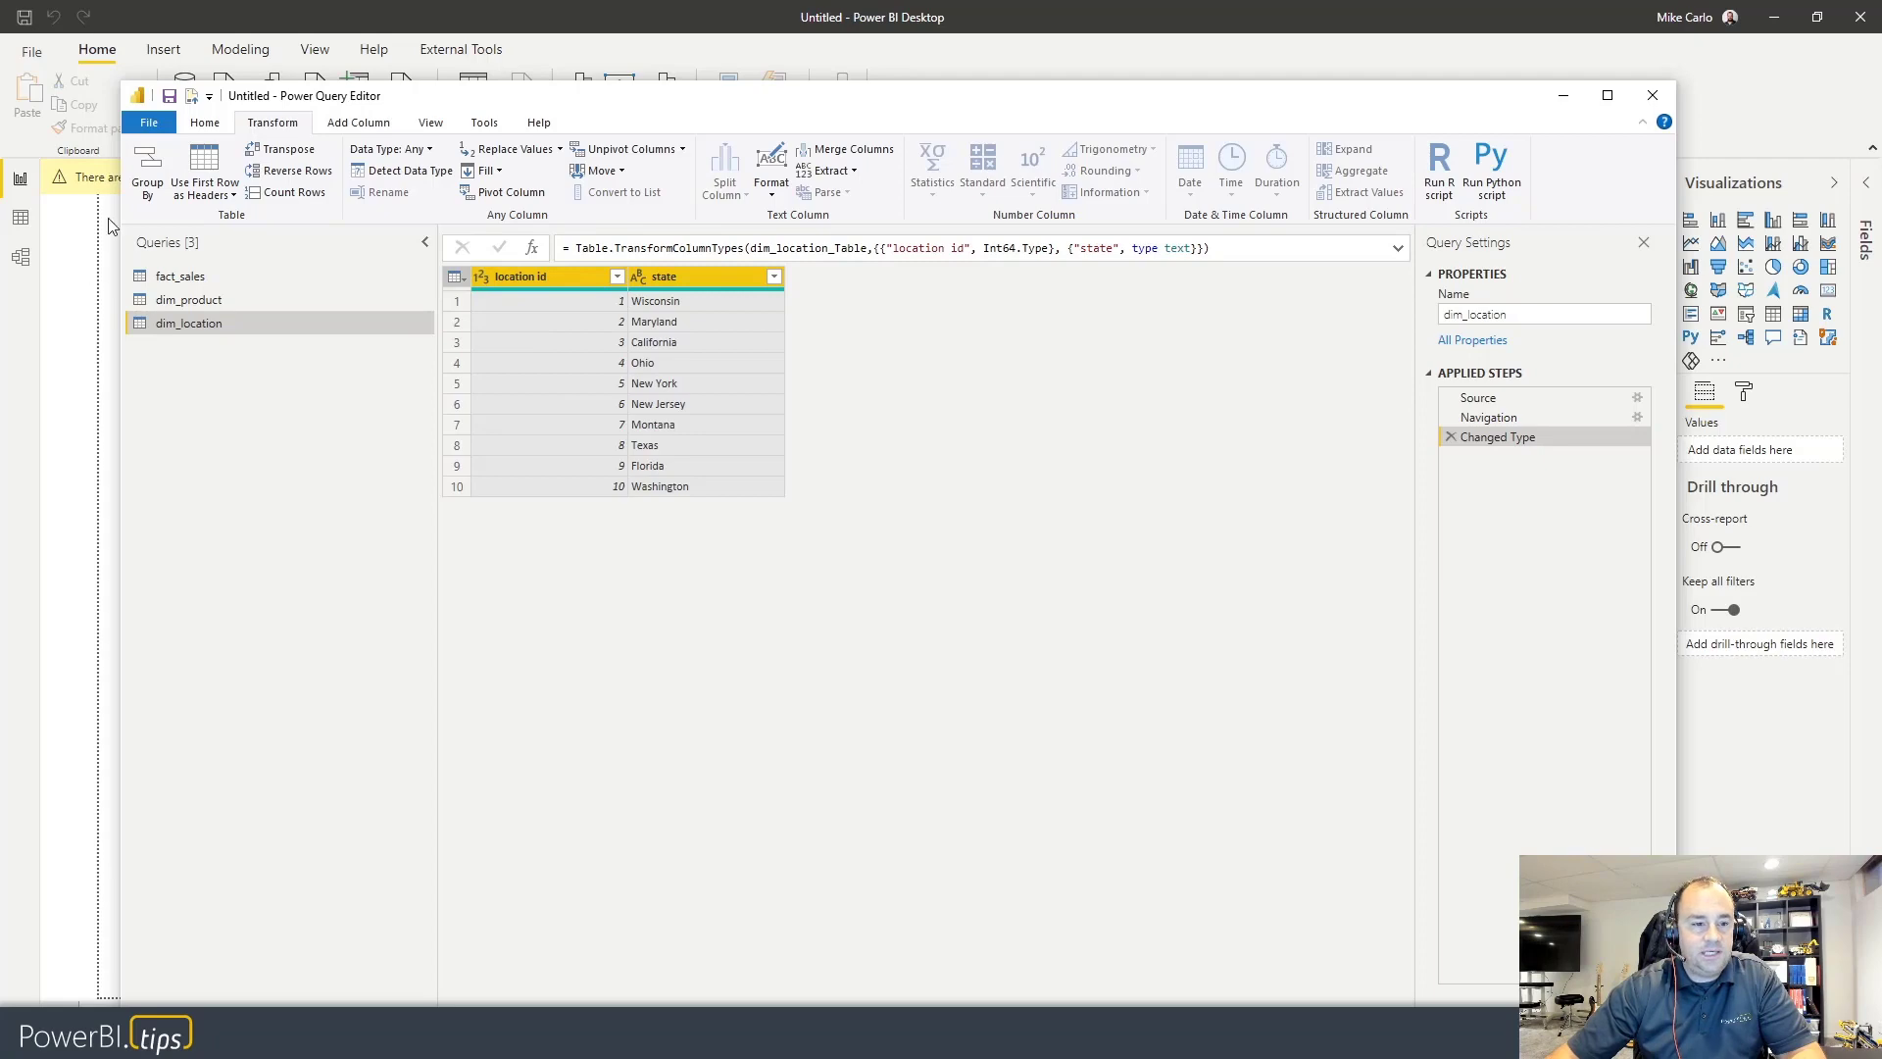
{"action": "left_click", "coordinate": [199, 124]}
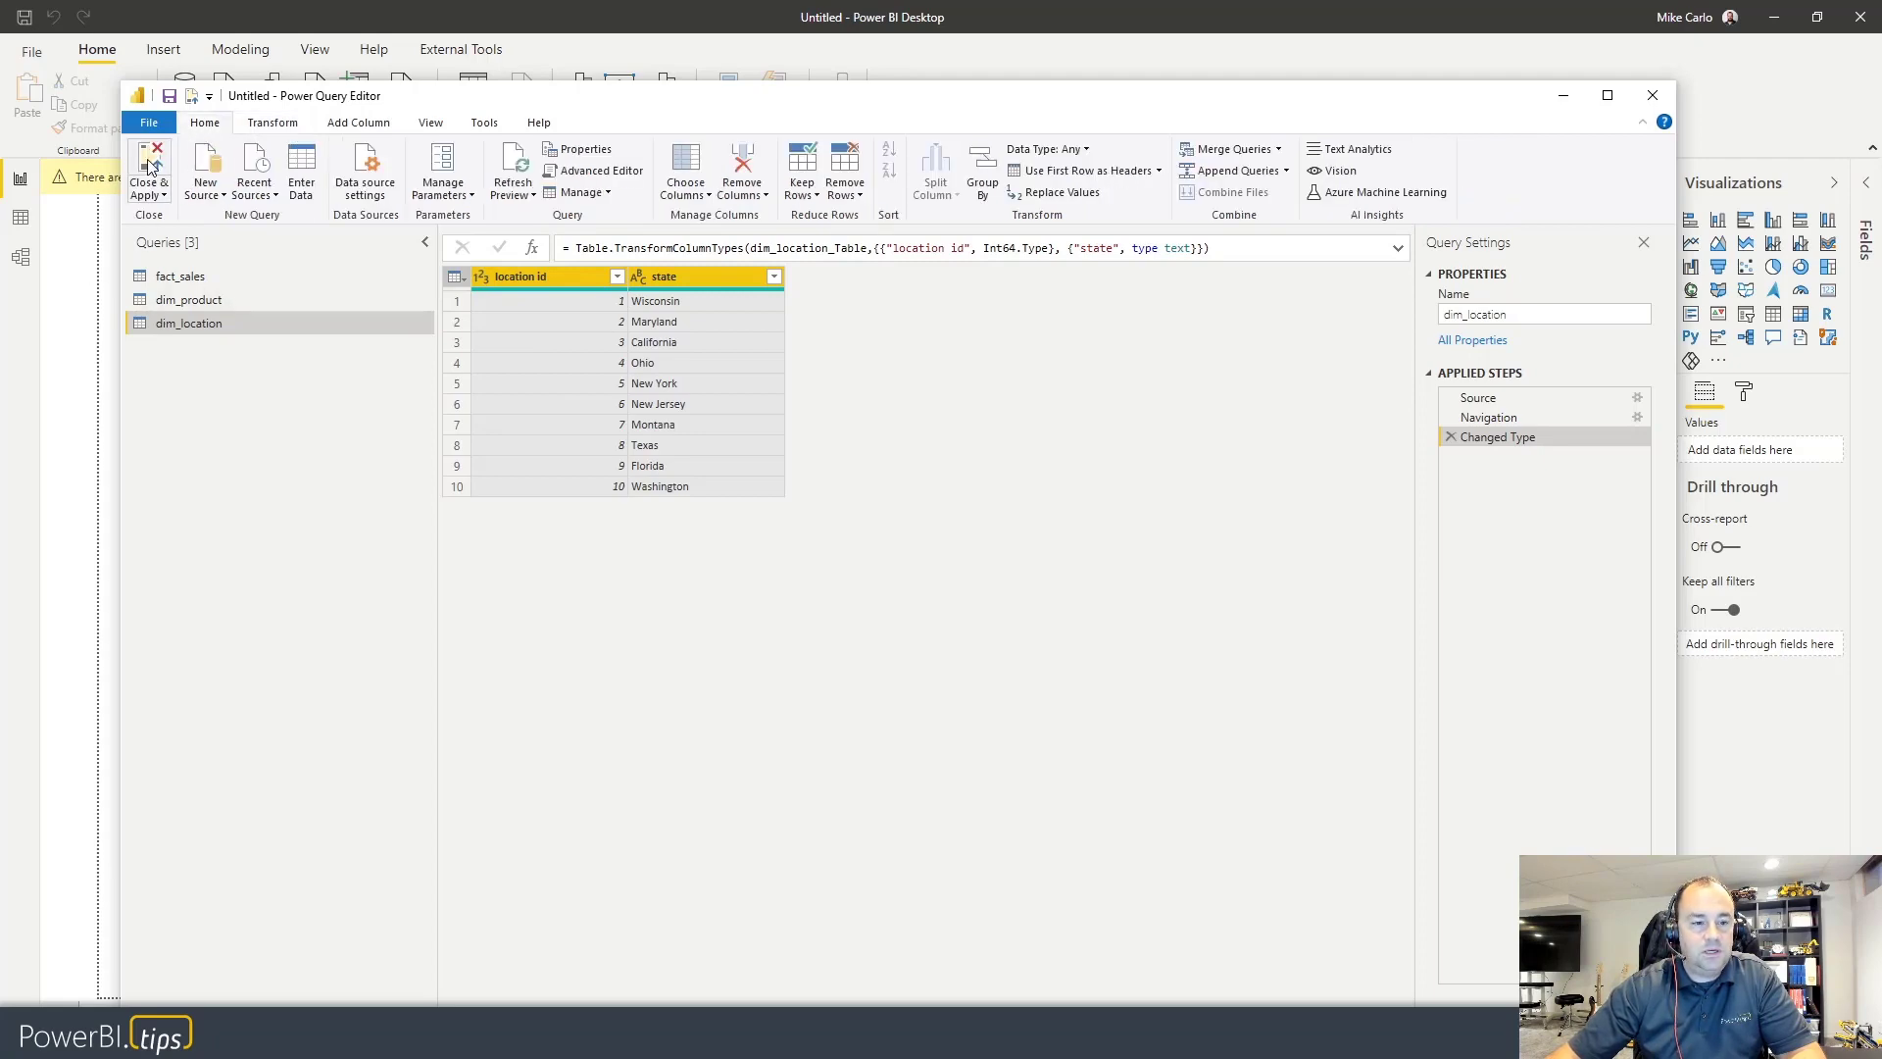
{"action": "left_click", "coordinate": [150, 164]}
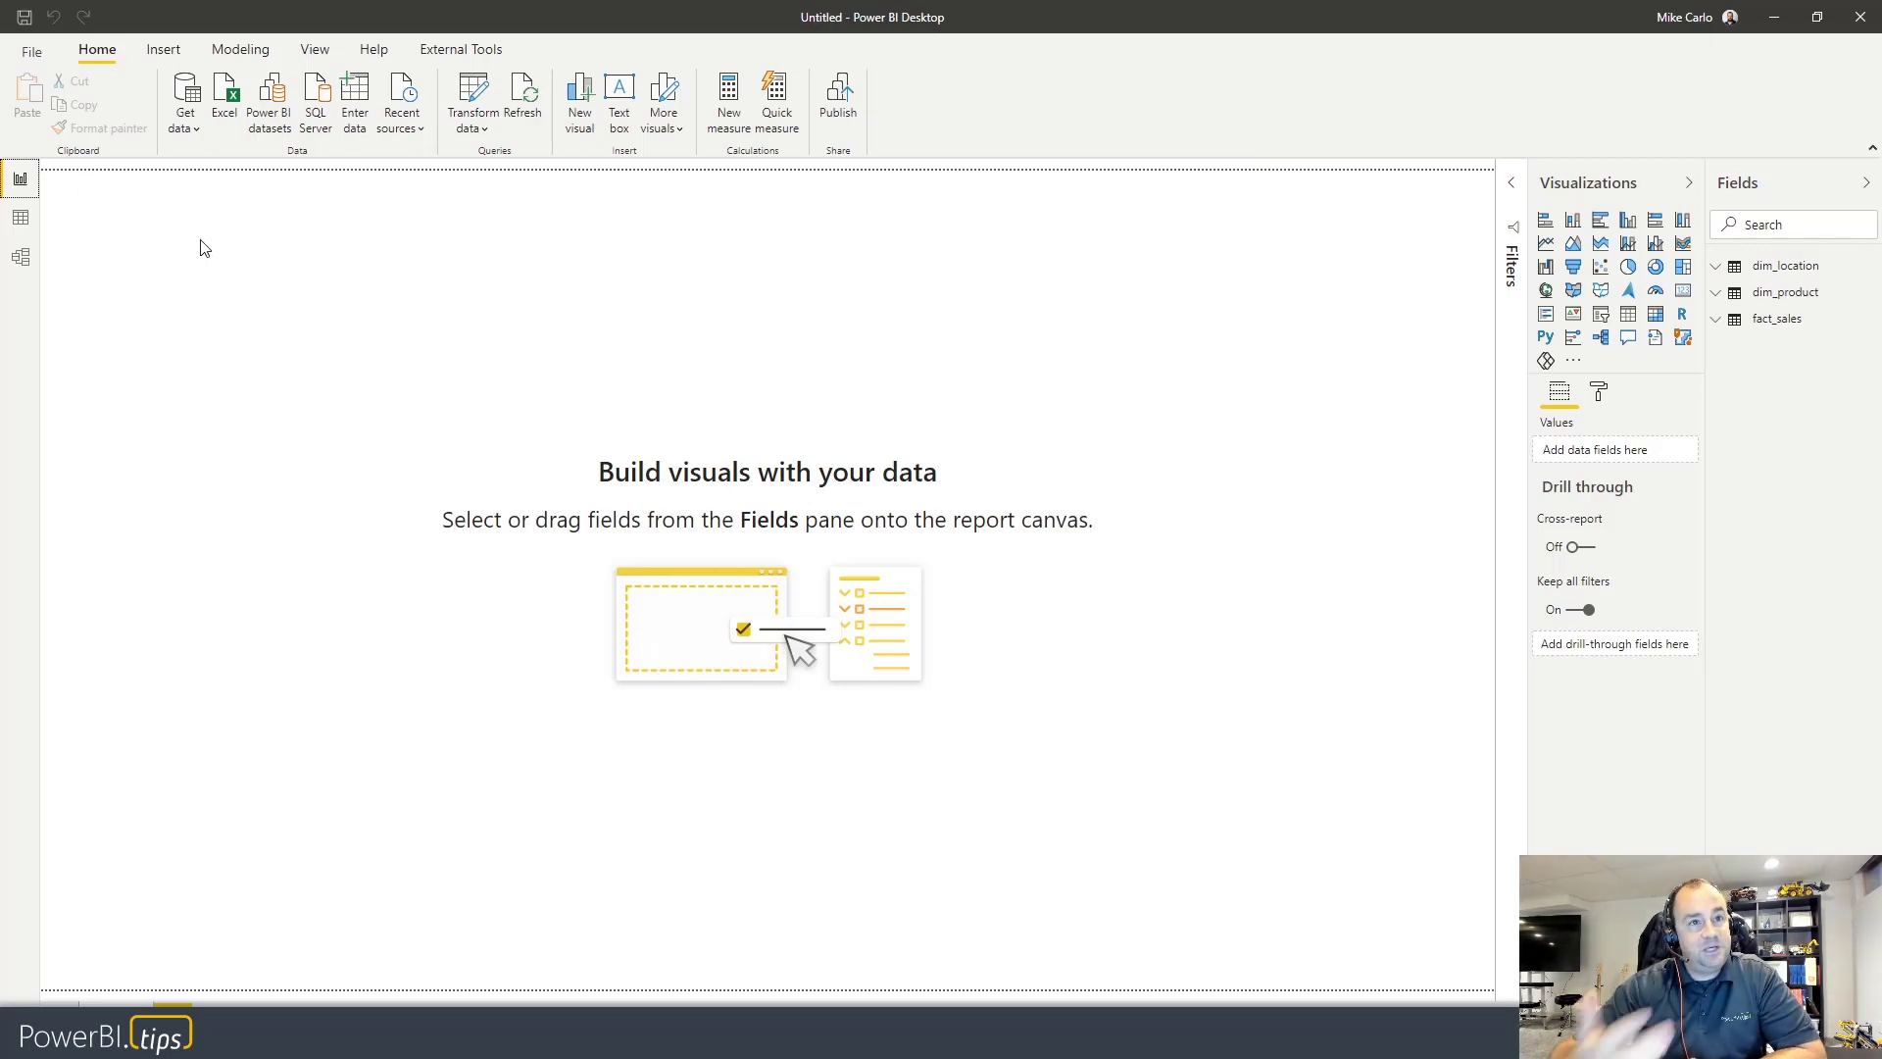
- Arrange the tables in the model view with dim_location and dim_product side by side above fact_sales
{"action": "left_click", "coordinate": [22, 259]}
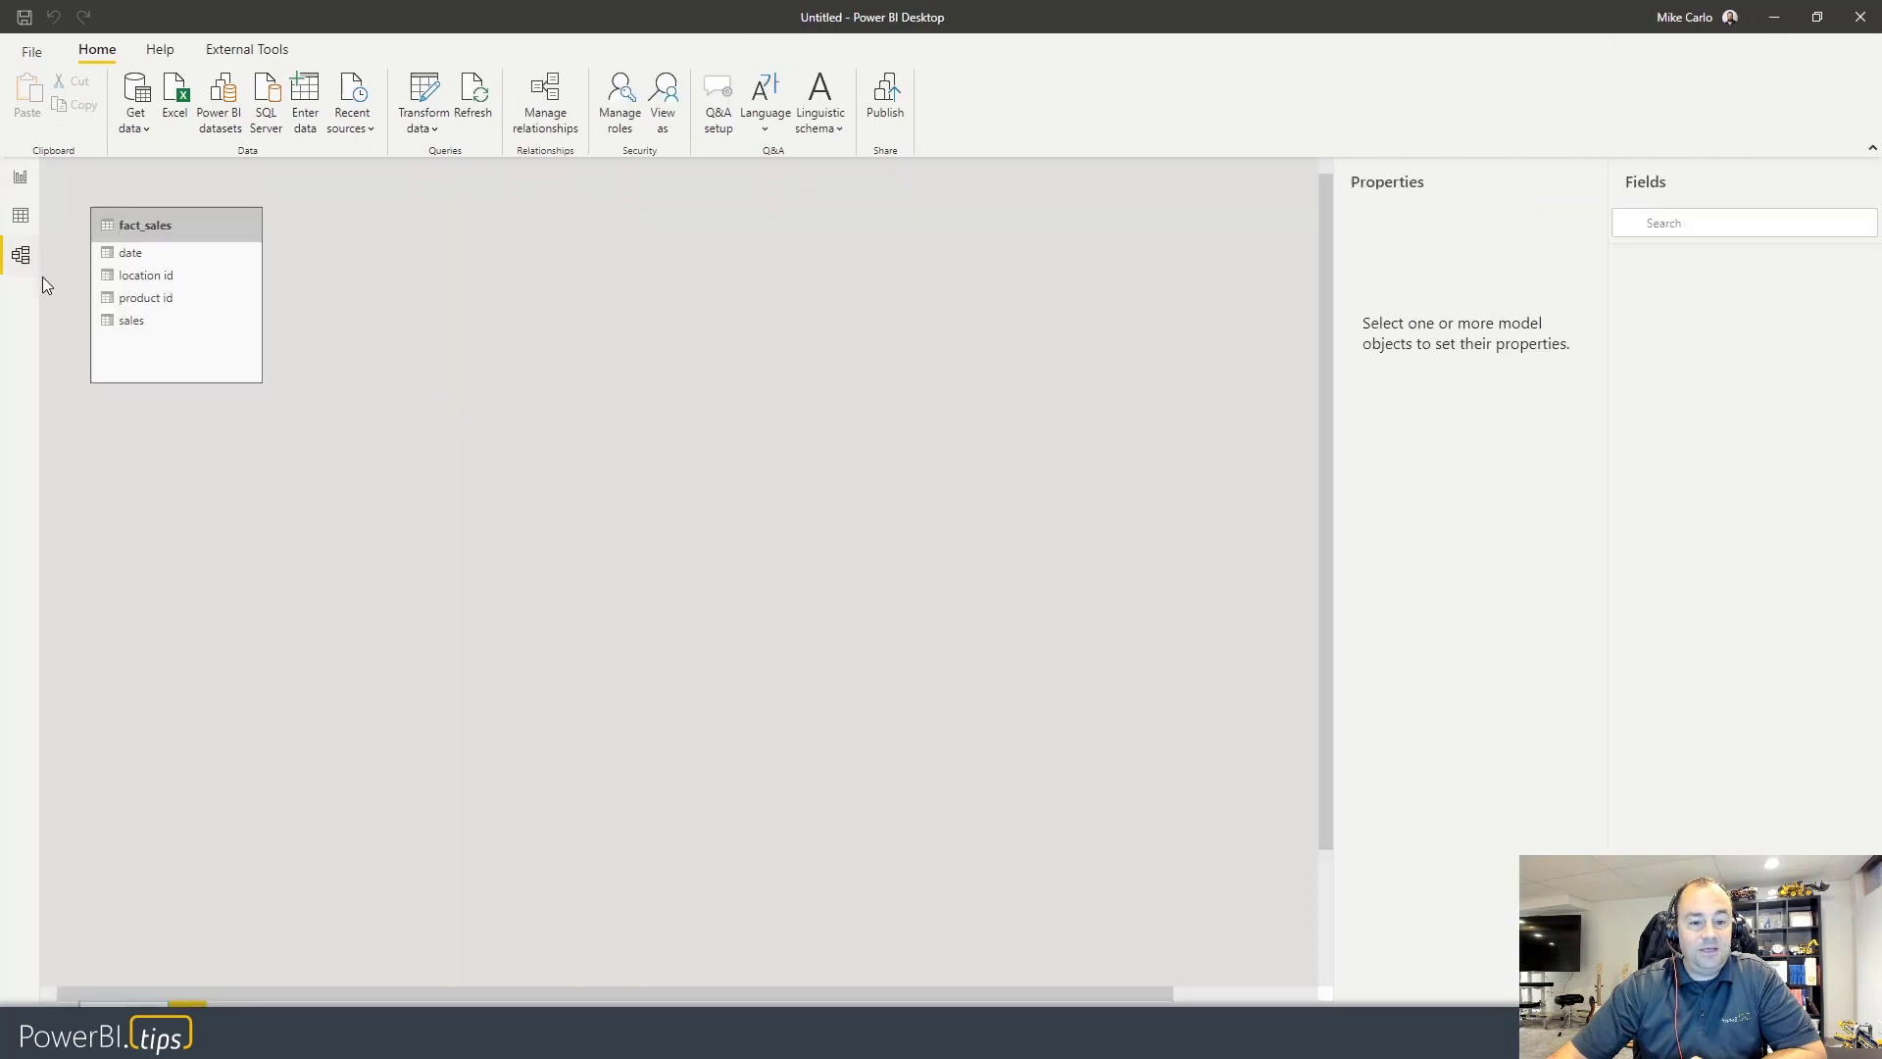
{"action": "left_click_drag", "start_coordinate": [446, 453], "coordinate": [274, 483]}
{"action": "left_click_drag", "start_coordinate": [804, 630], "coordinate": [667, 430]}
{"action": "left_click_drag", "start_coordinate": [525, 229], "coordinate": [565, 235]}
{"action": "left_click_drag", "start_coordinate": [304, 493], "coordinate": [349, 482]}
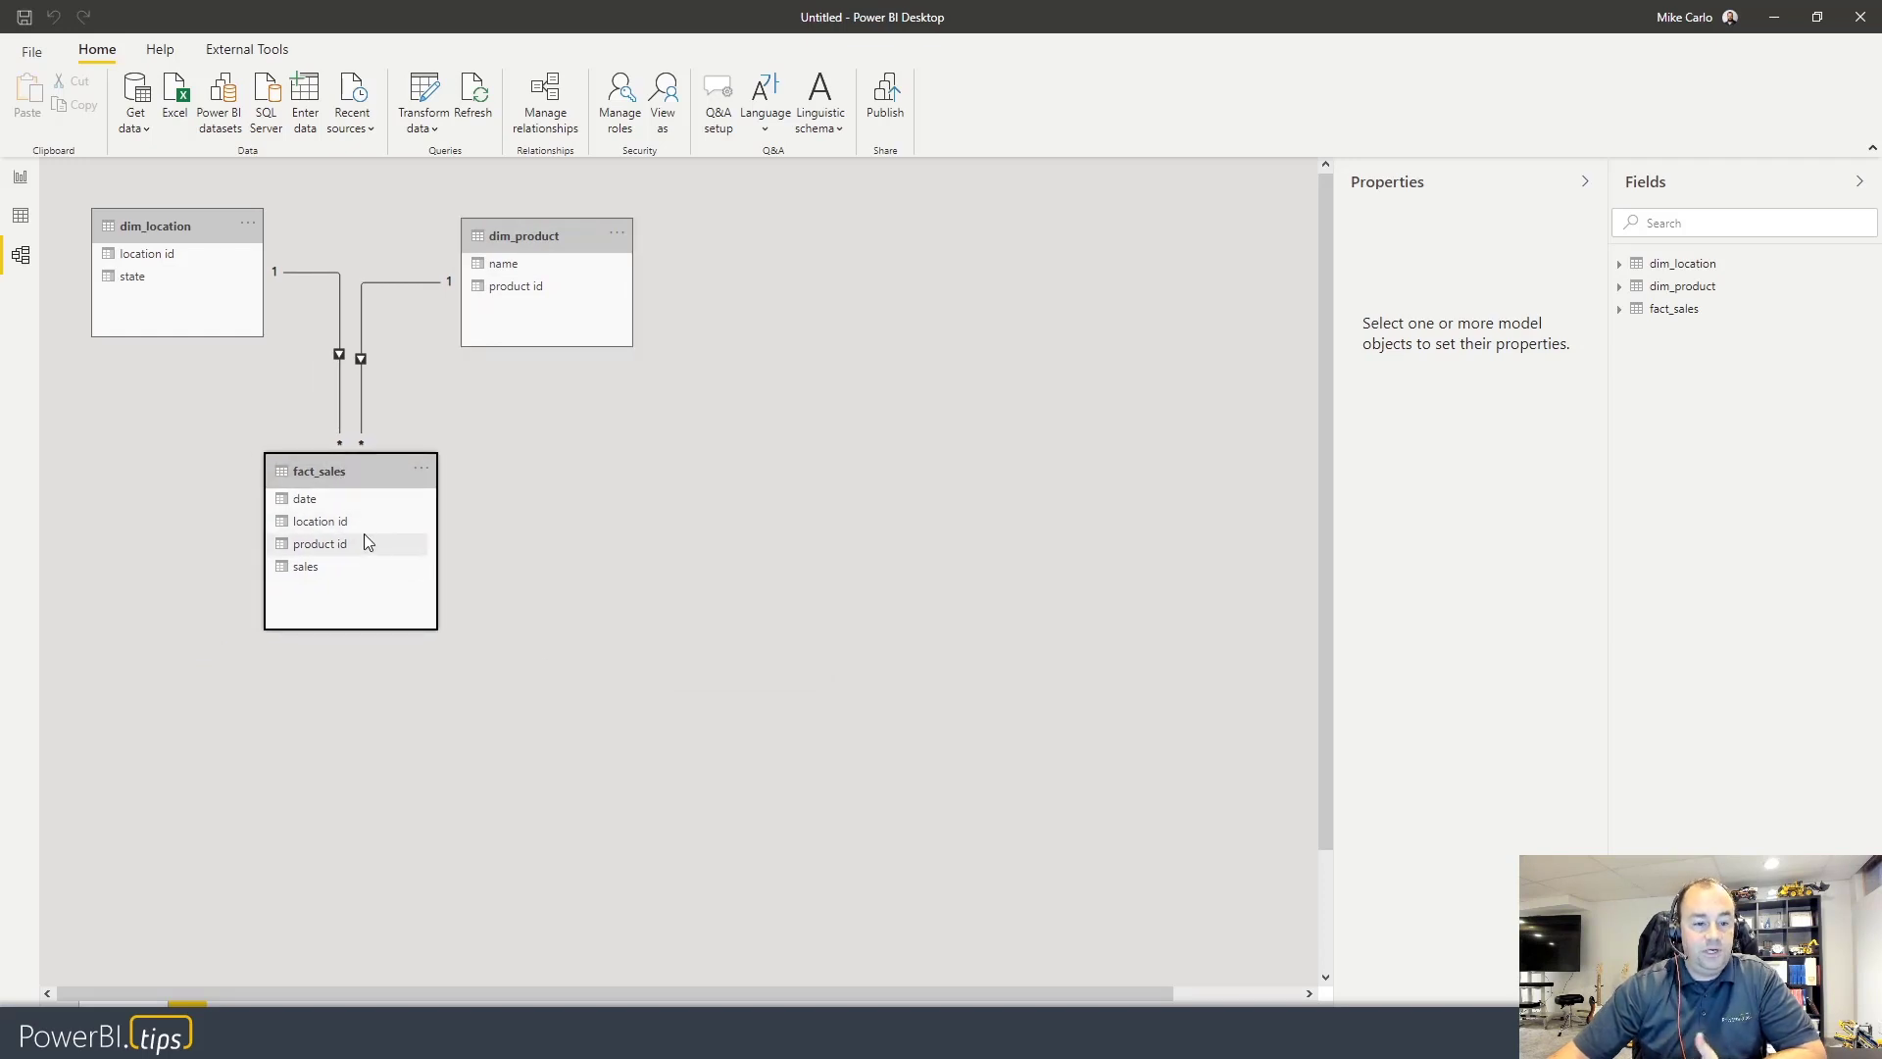
- Hide the location id and product id fields of fact_sales in report view
{"action": "right_click", "coordinate": [343, 528]}
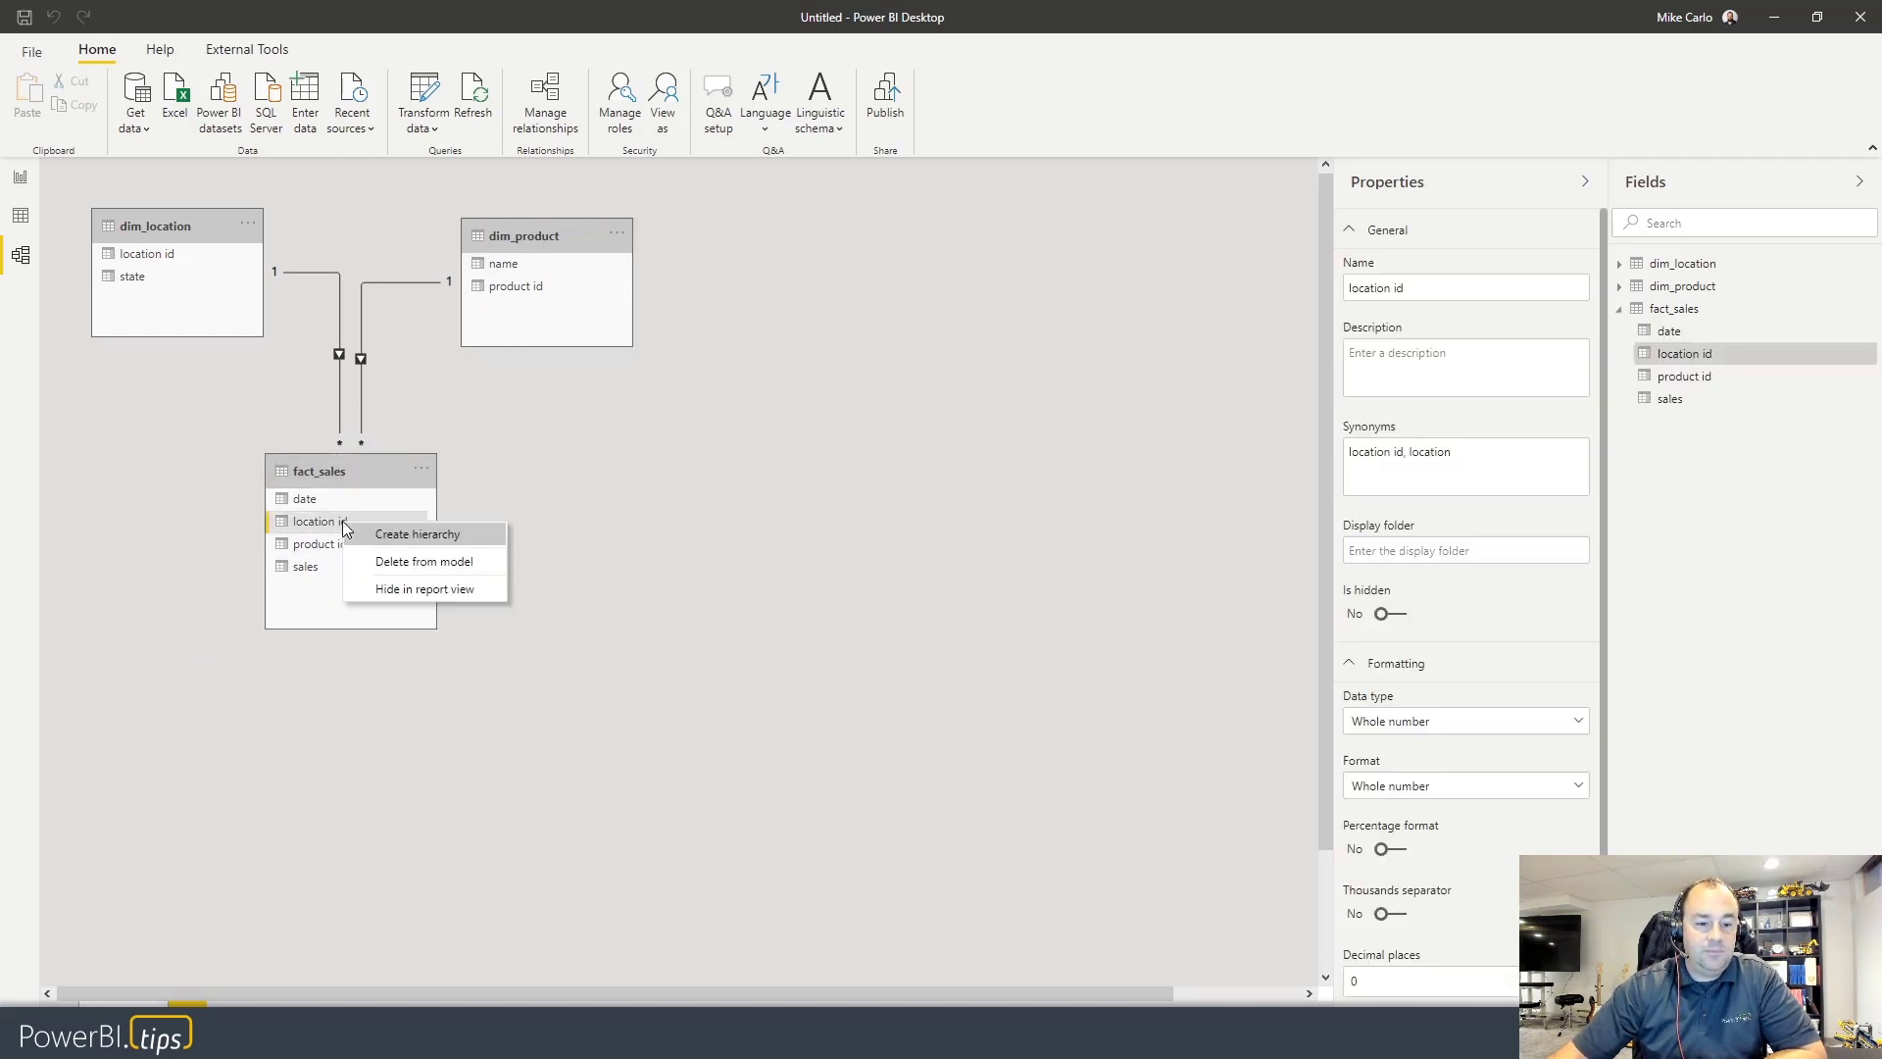
{"action": "left_click", "coordinate": [396, 591]}
{"action": "right_click", "coordinate": [327, 548]}
{"action": "key", "text": "Escape"}
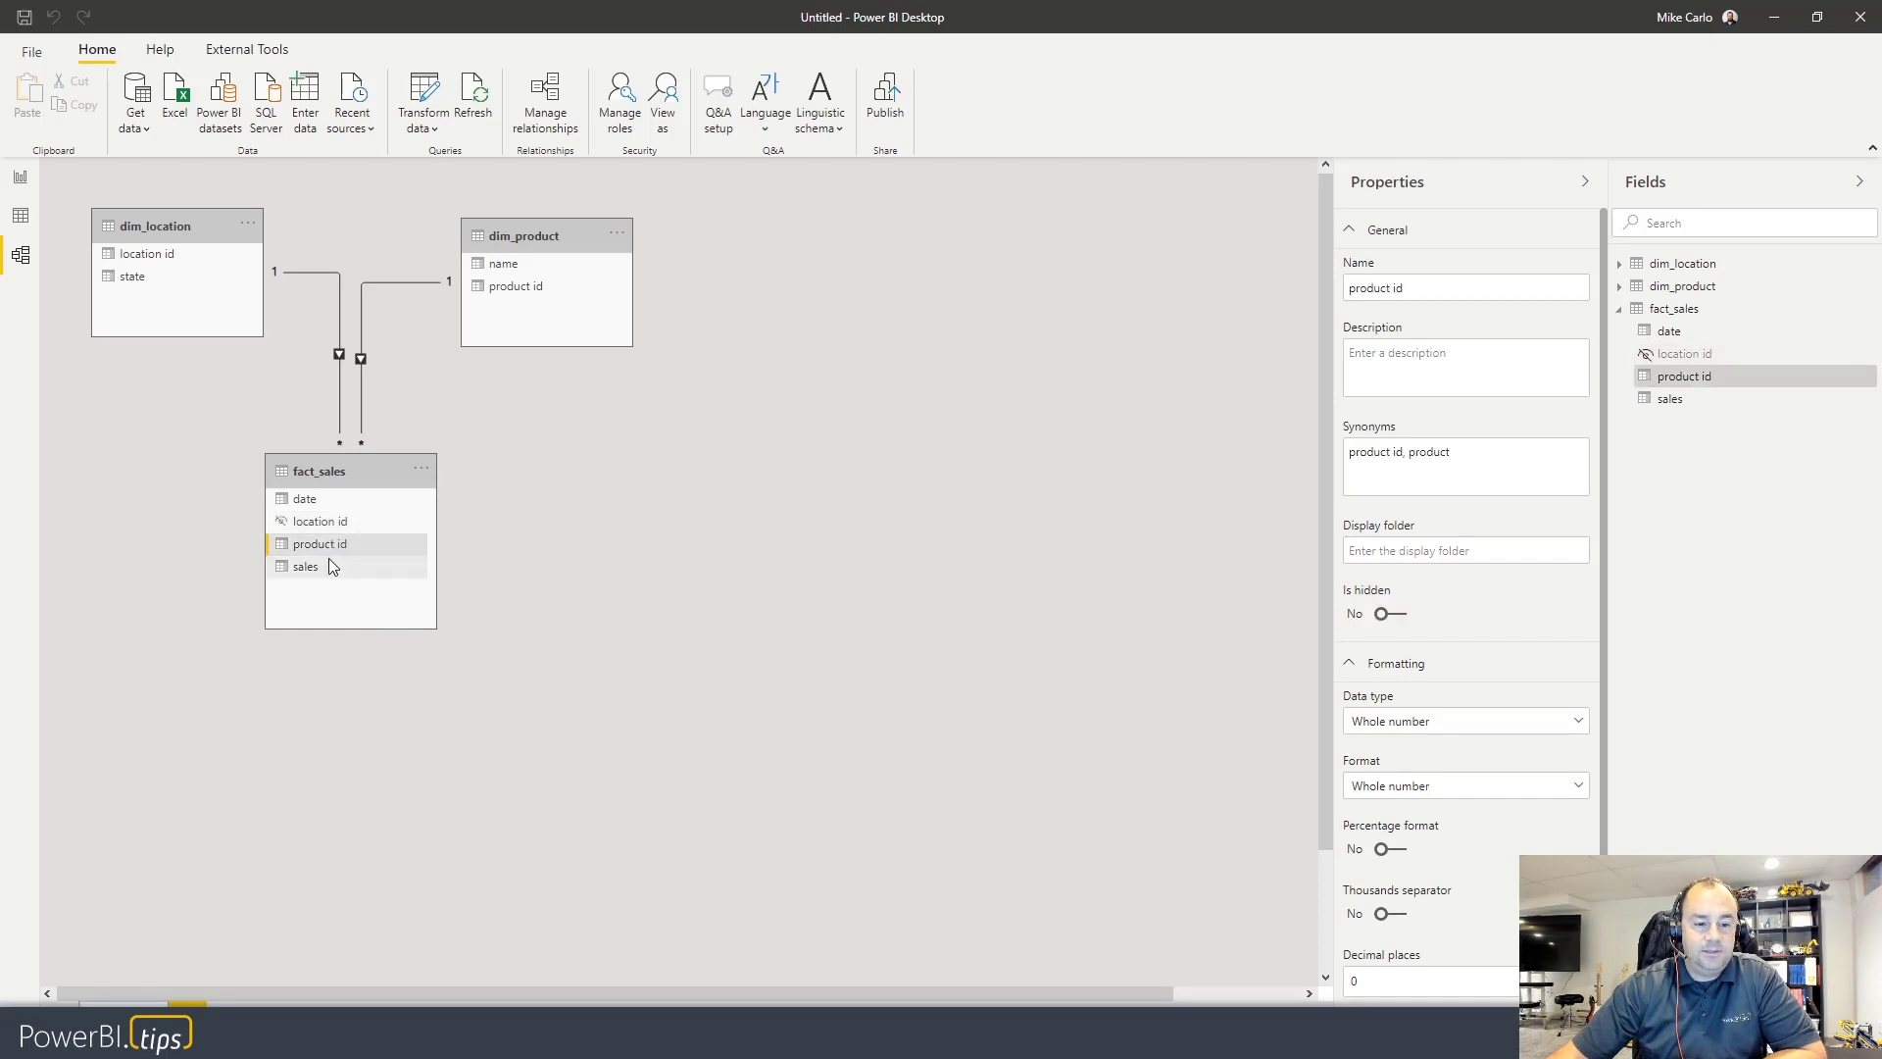
{"action": "right_click", "coordinate": [330, 550]}
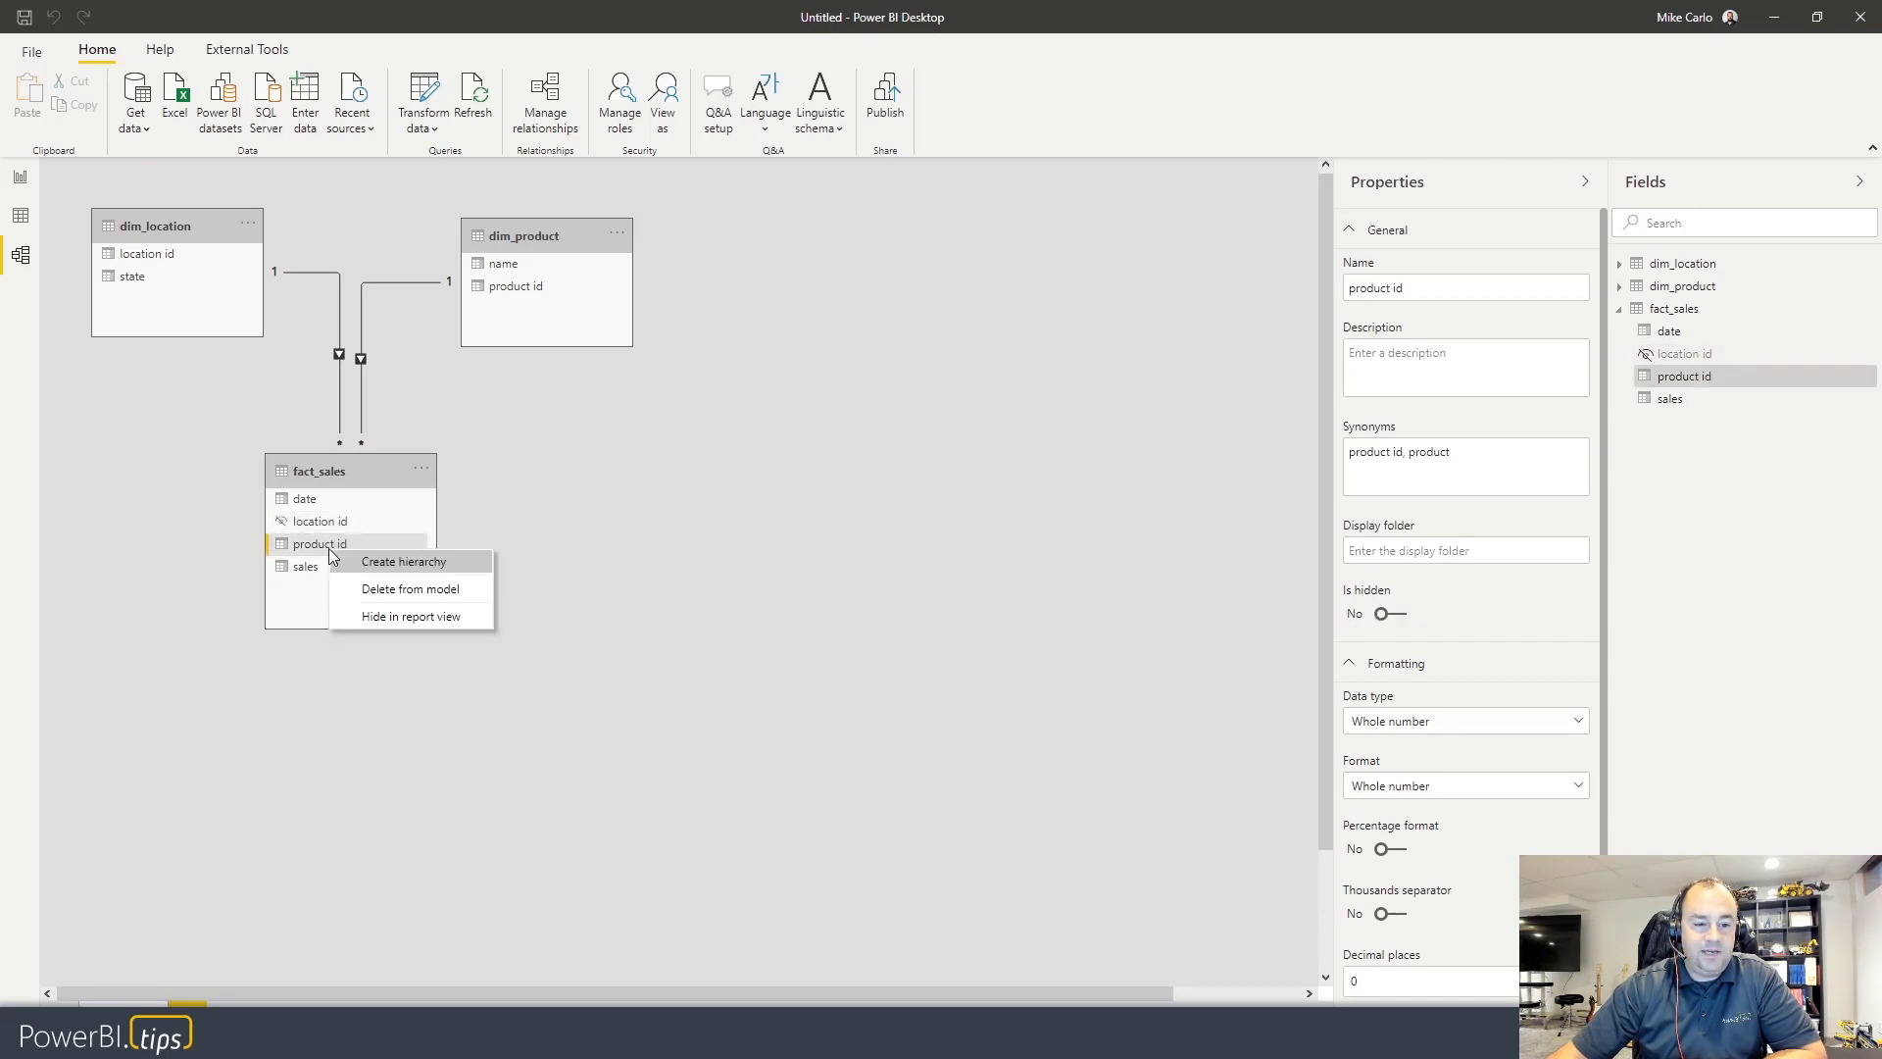
{"action": "left_click", "coordinate": [402, 623]}
- Hide product id in dim_product and location id in dim_location from the report view
{"action": "right_click", "coordinate": [502, 286]}
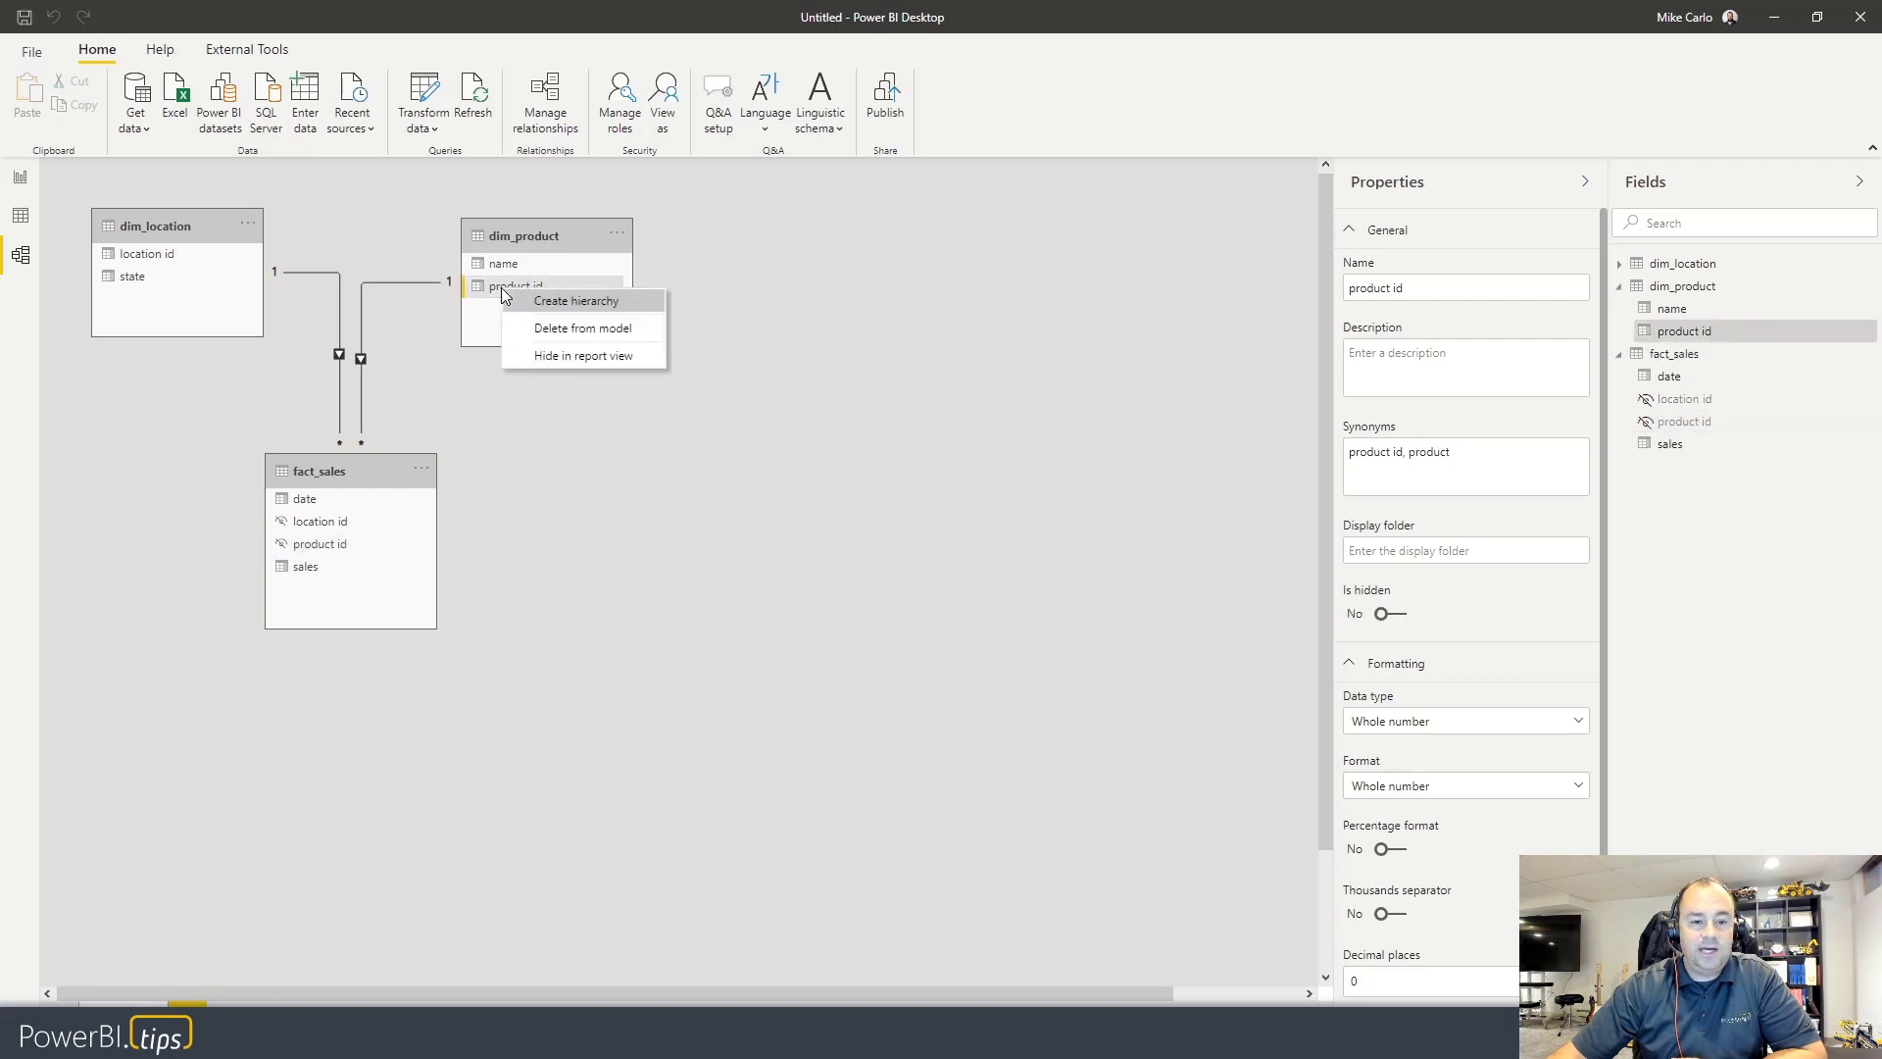
{"action": "left_click", "coordinate": [539, 357]}
{"action": "right_click", "coordinate": [146, 255]}
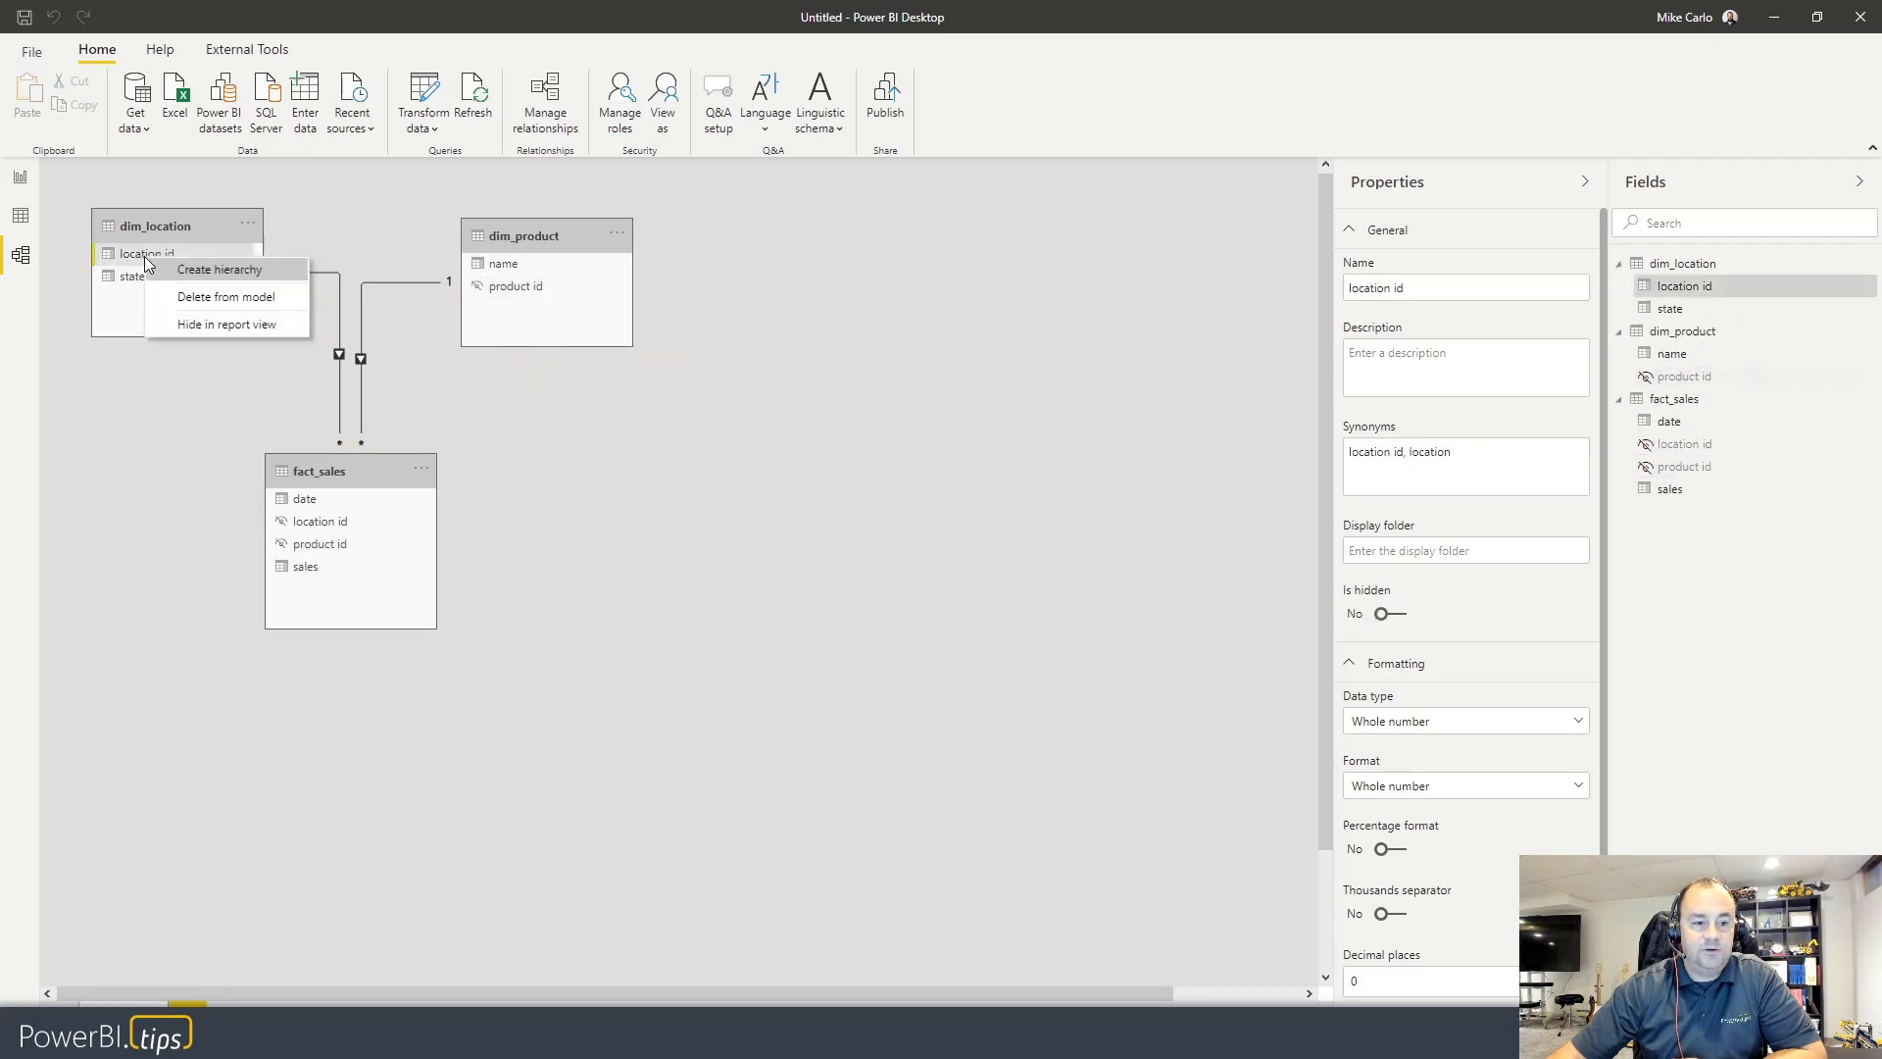
{"action": "left_click", "coordinate": [197, 326]}
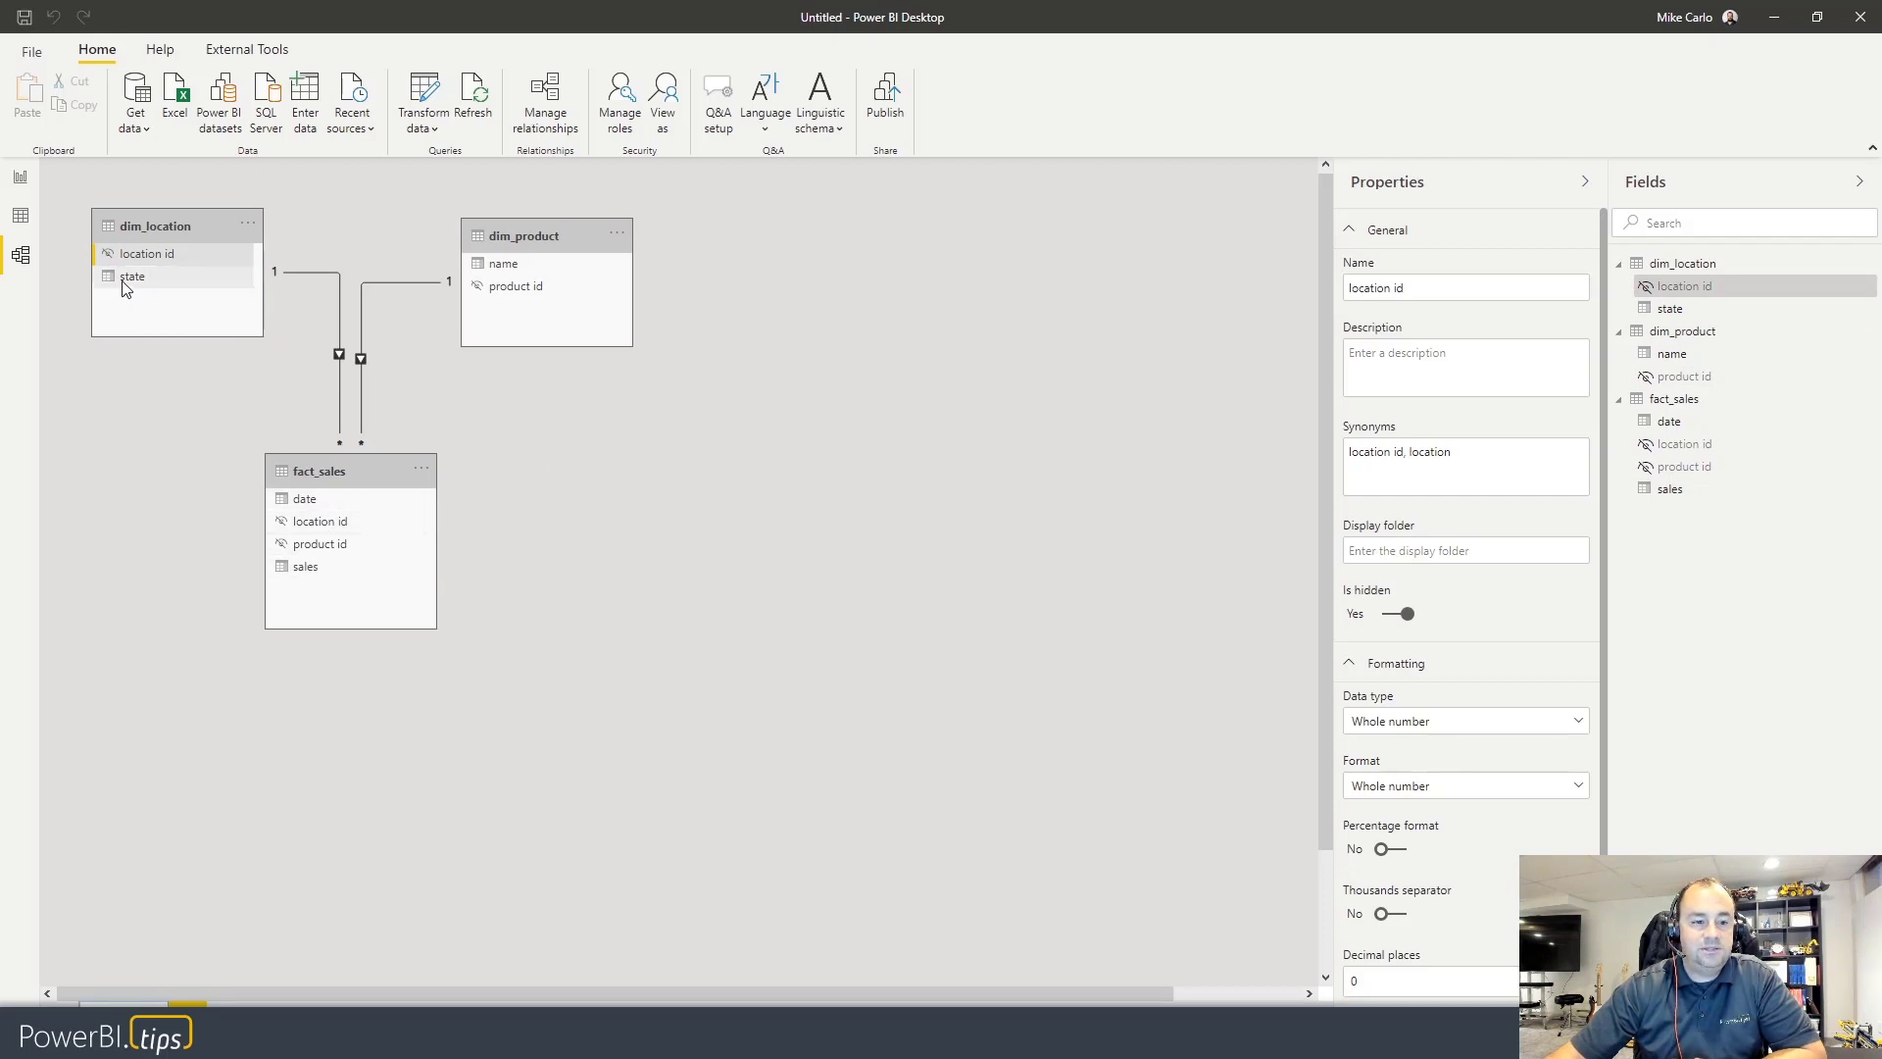
- Create a table visual of date and sales from fact_sales on the report page and enlarge it
{"action": "left_click", "coordinate": [19, 177]}
{"action": "left_click", "coordinate": [1716, 275]}
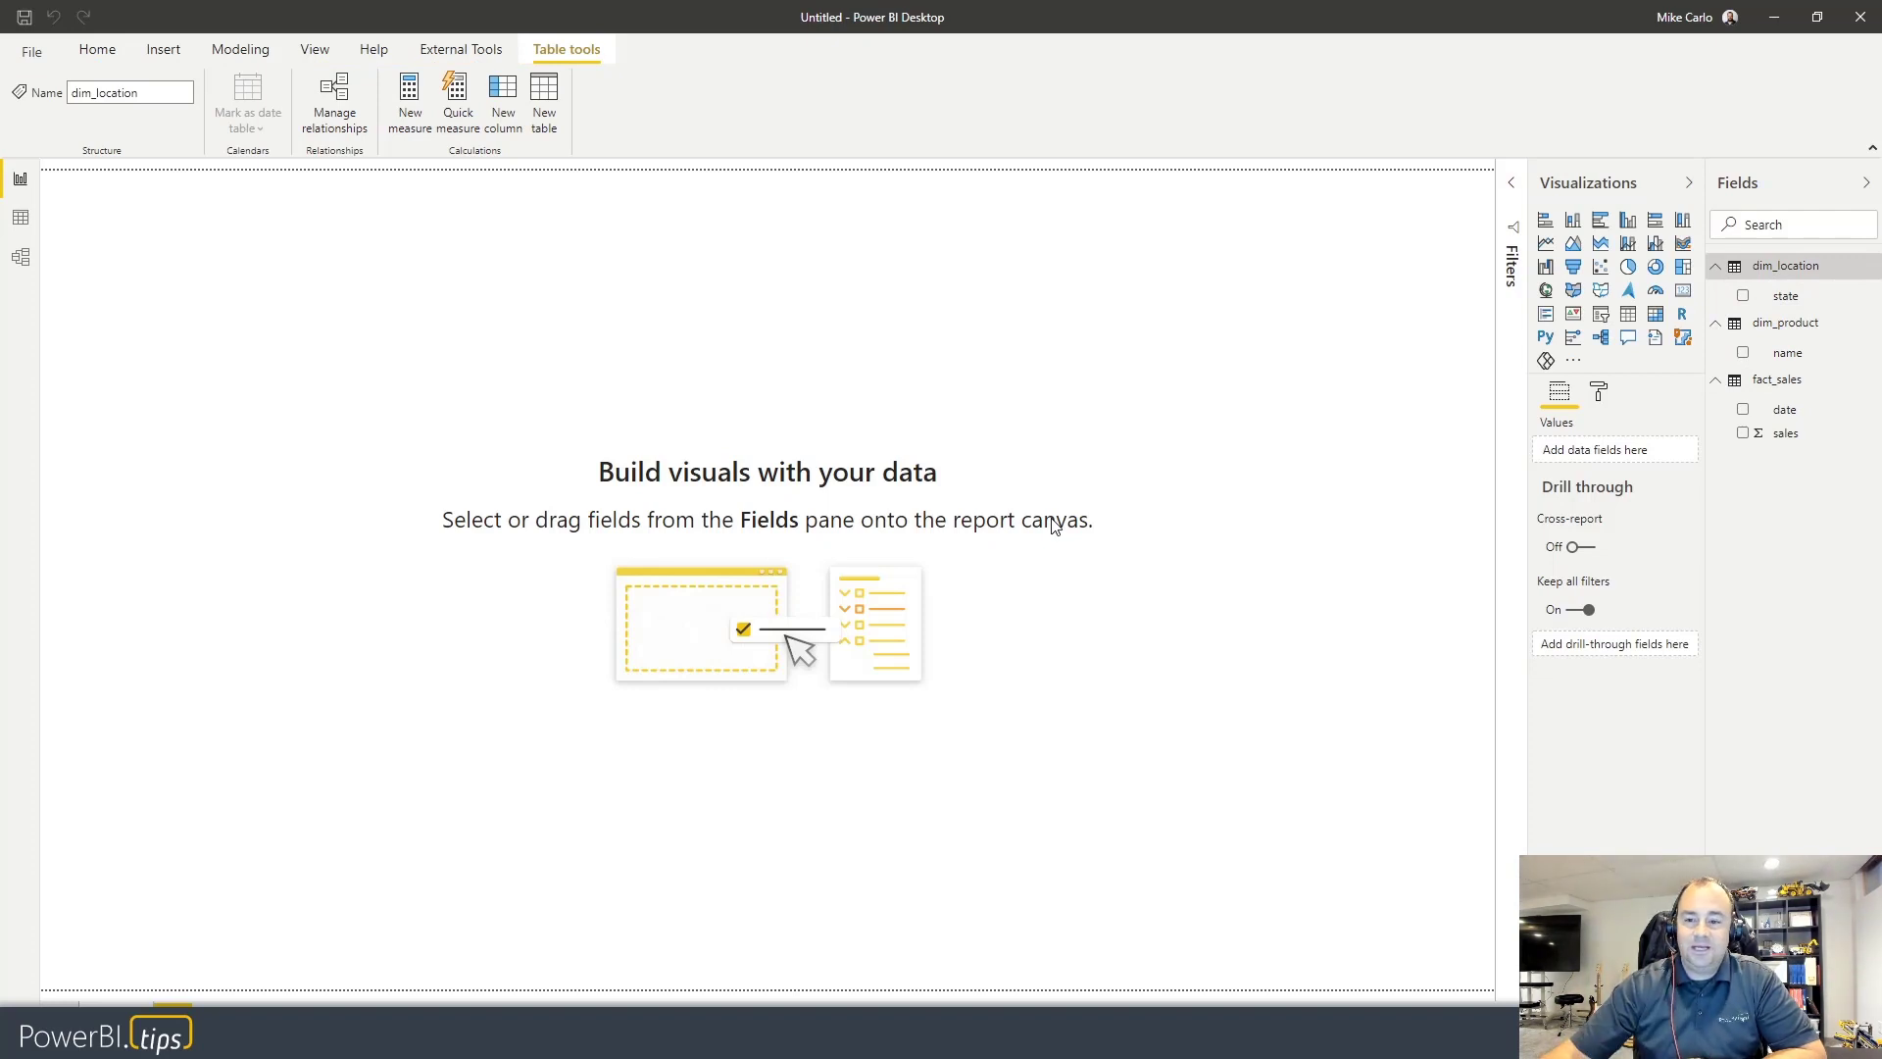
{"action": "left_click", "coordinate": [1743, 409]}
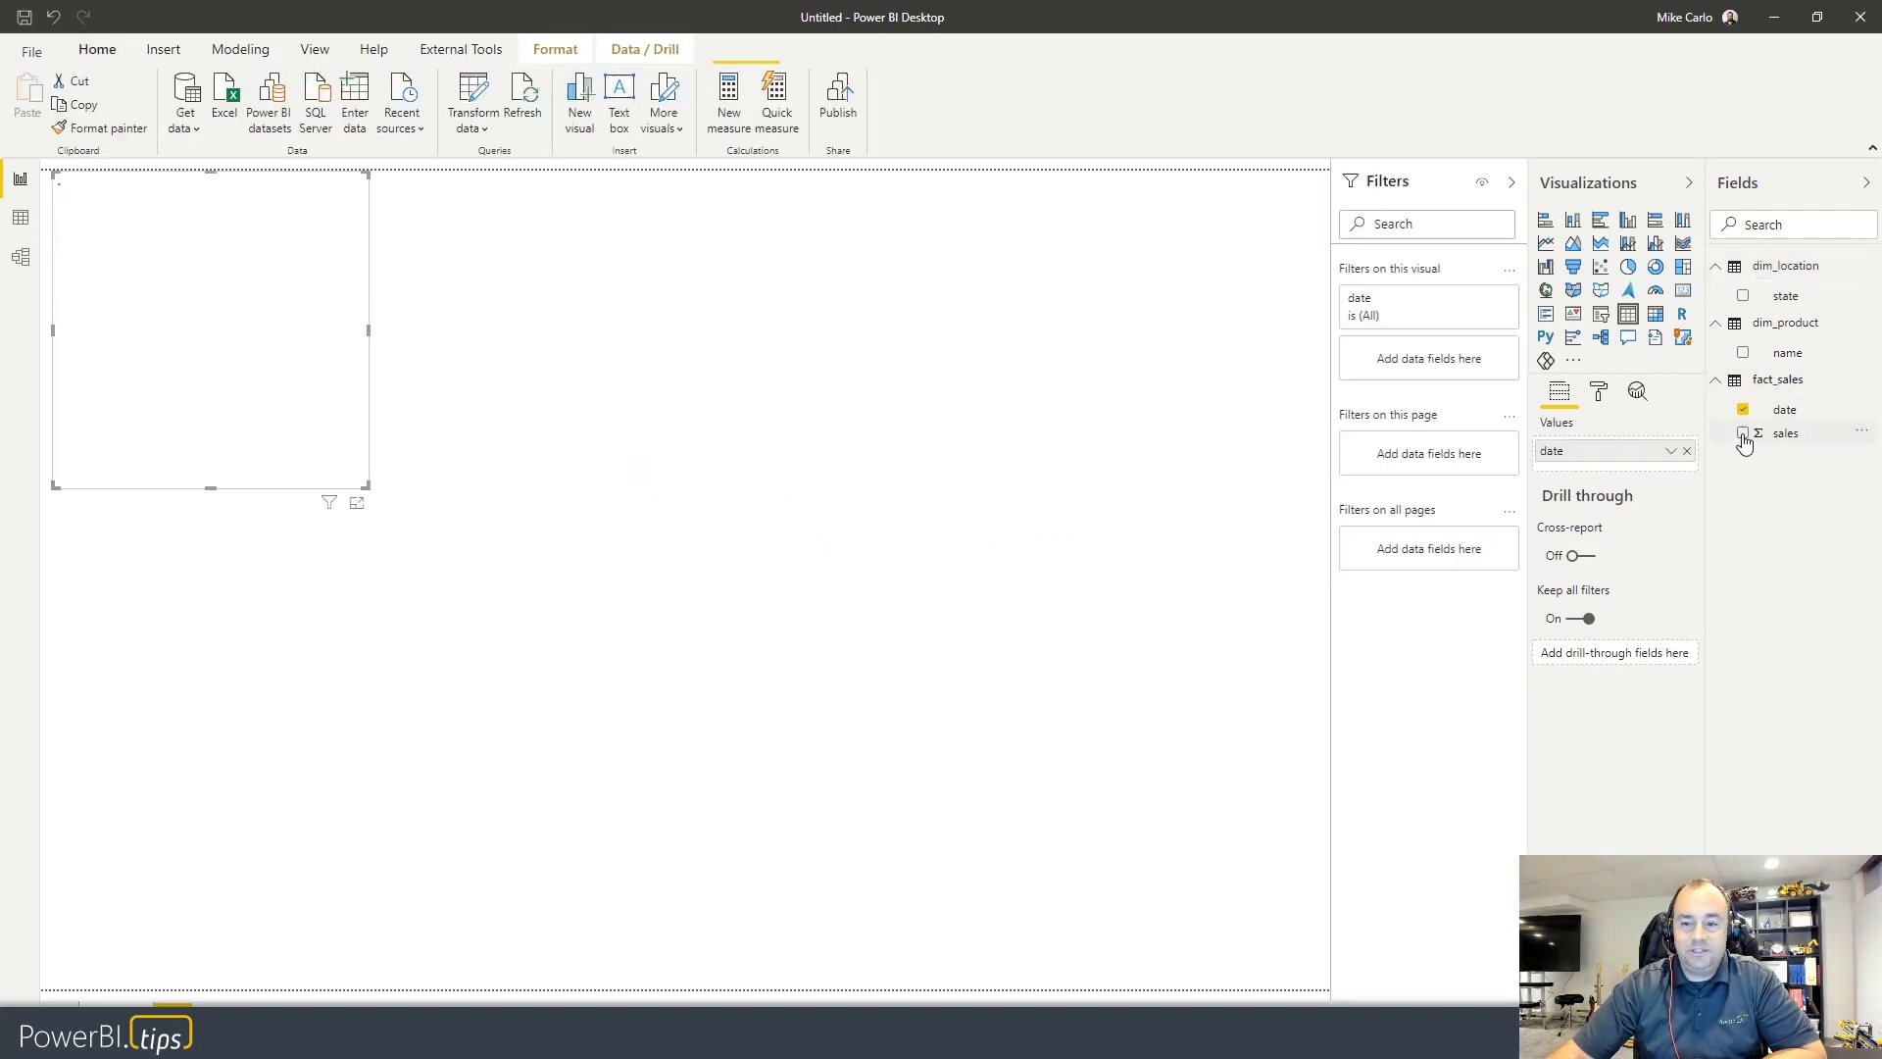
{"action": "left_click", "coordinate": [1742, 433]}
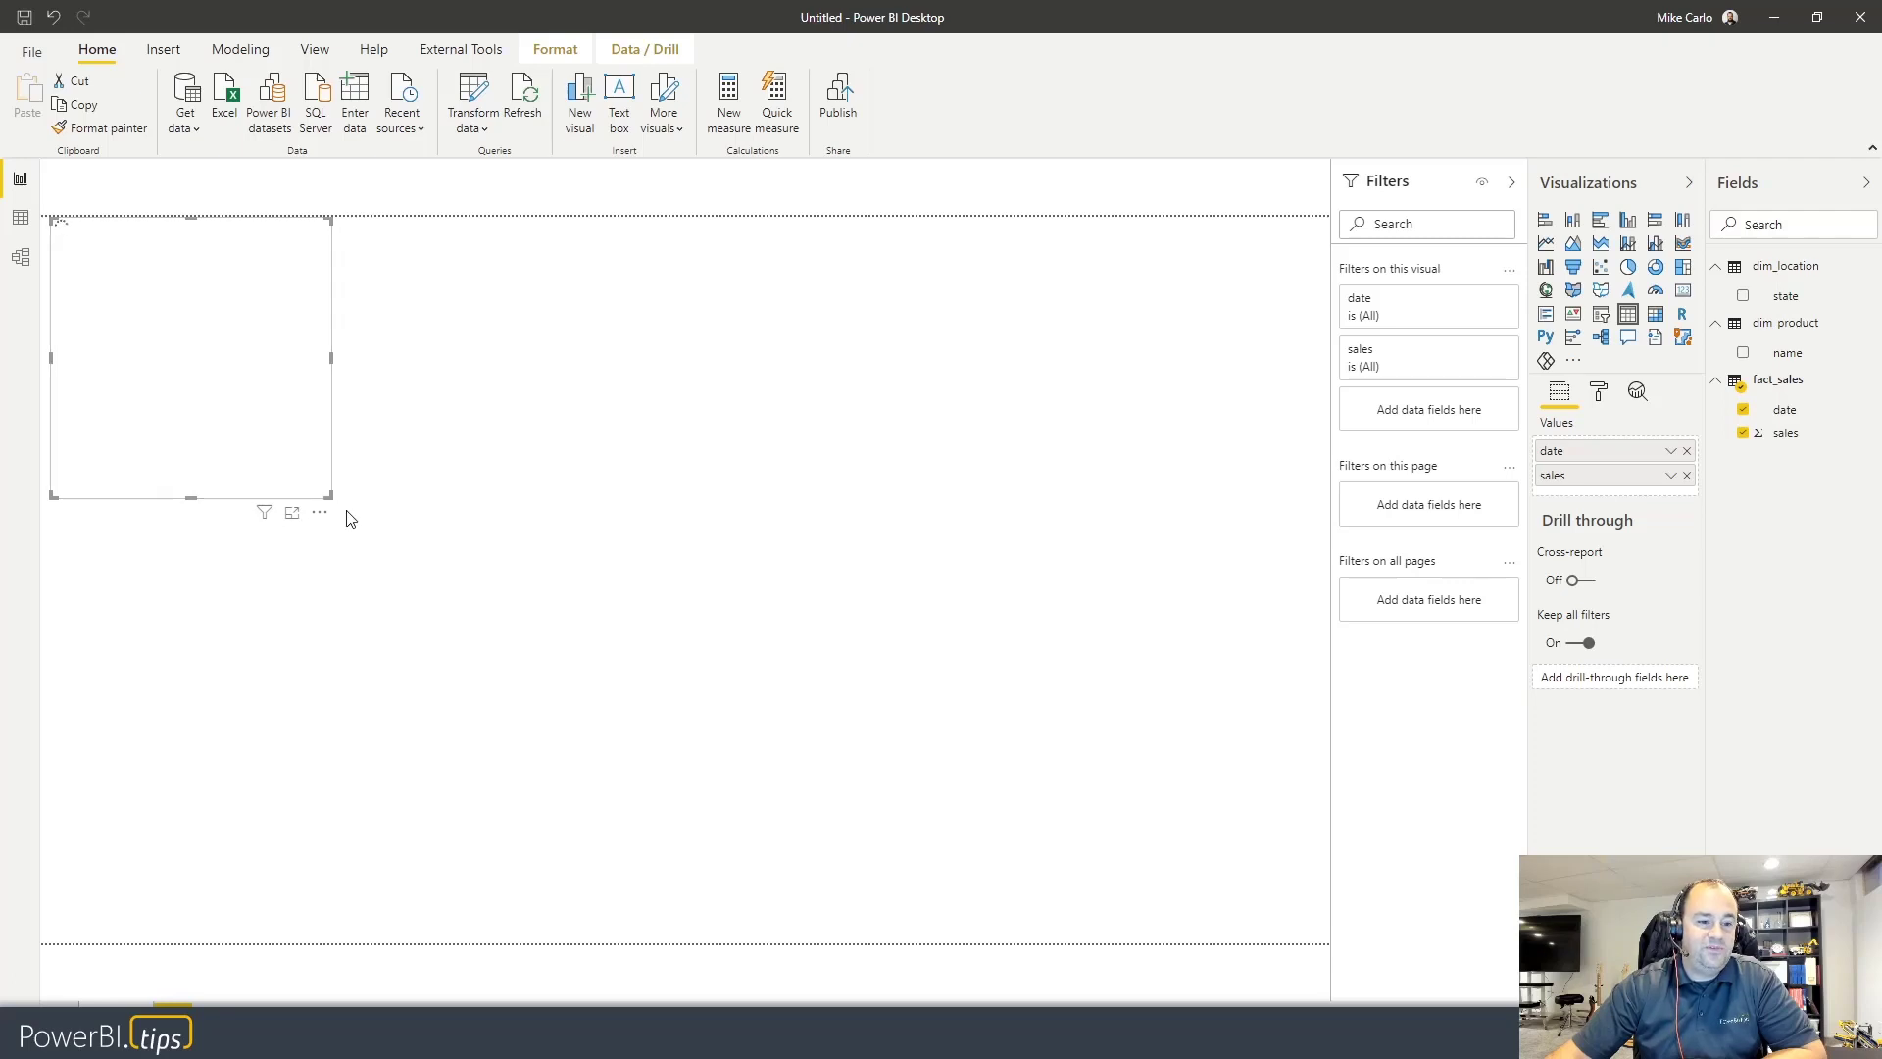
{"action": "left_click_drag", "start_coordinate": [330, 496], "coordinate": [570, 541]}
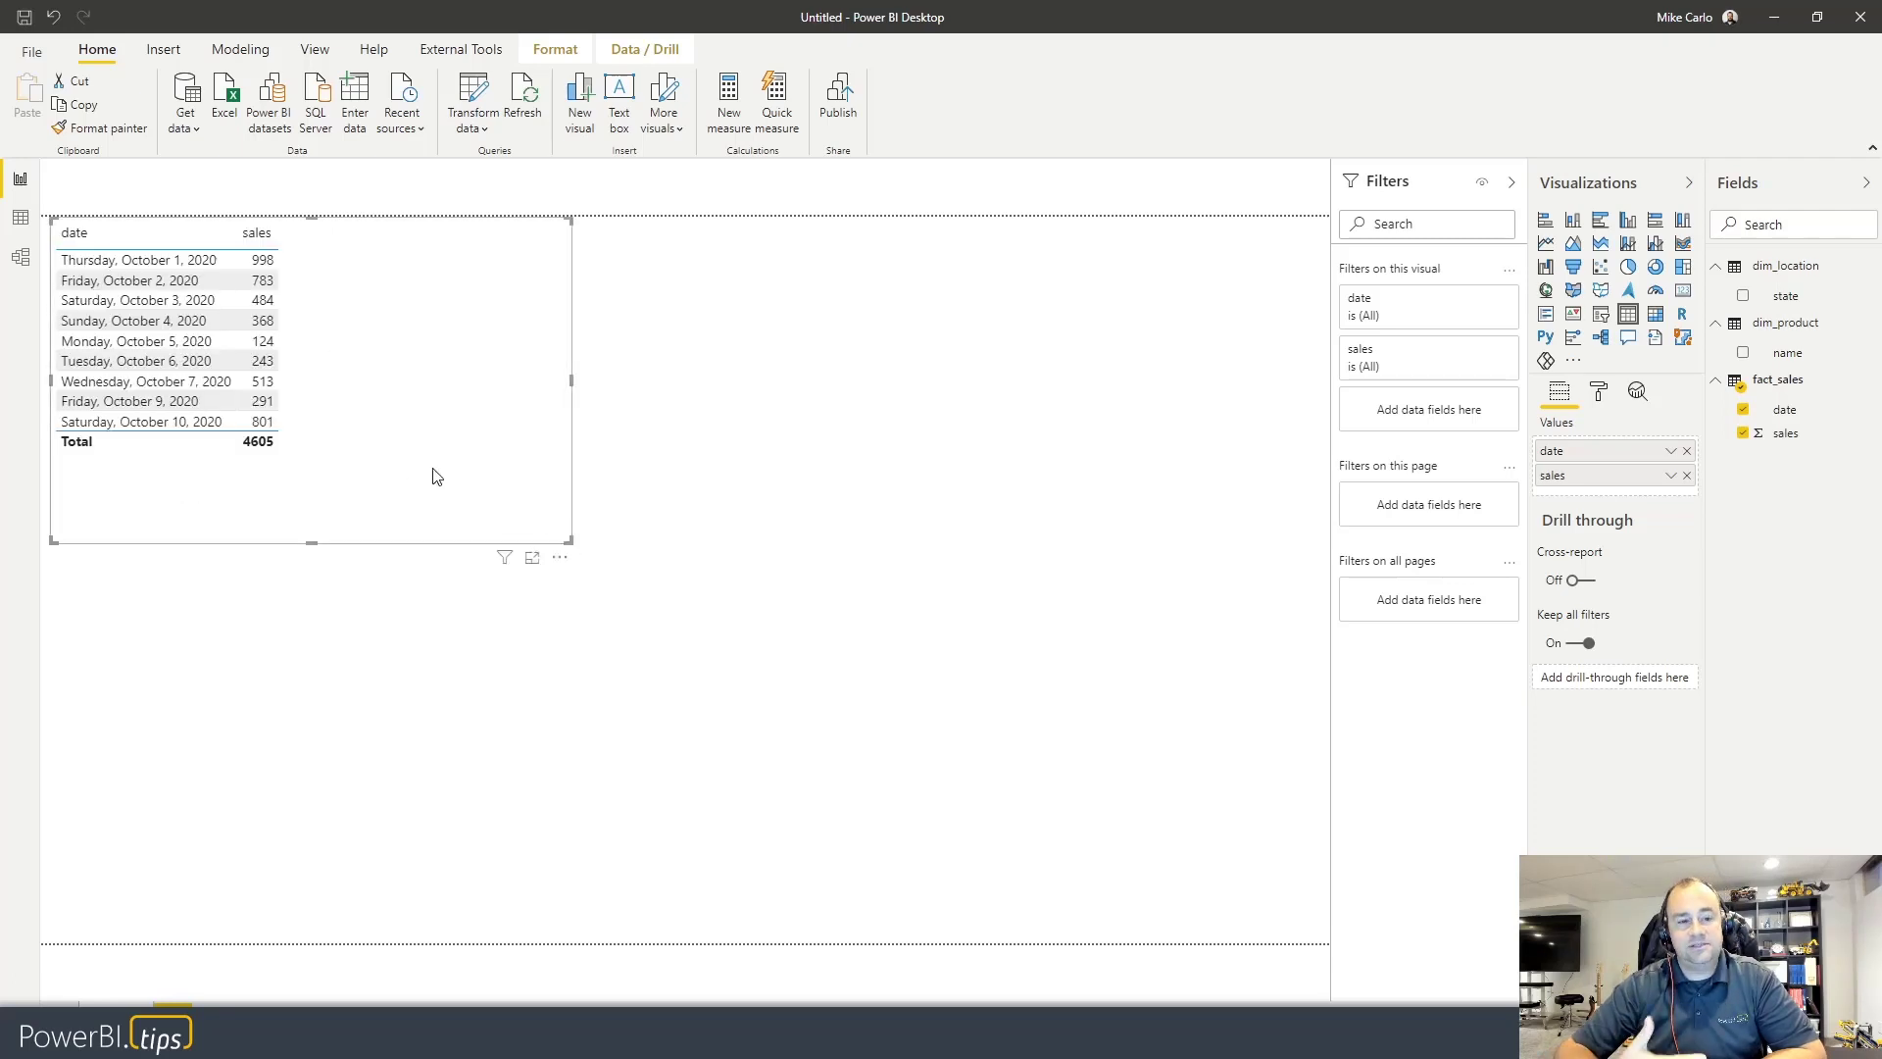